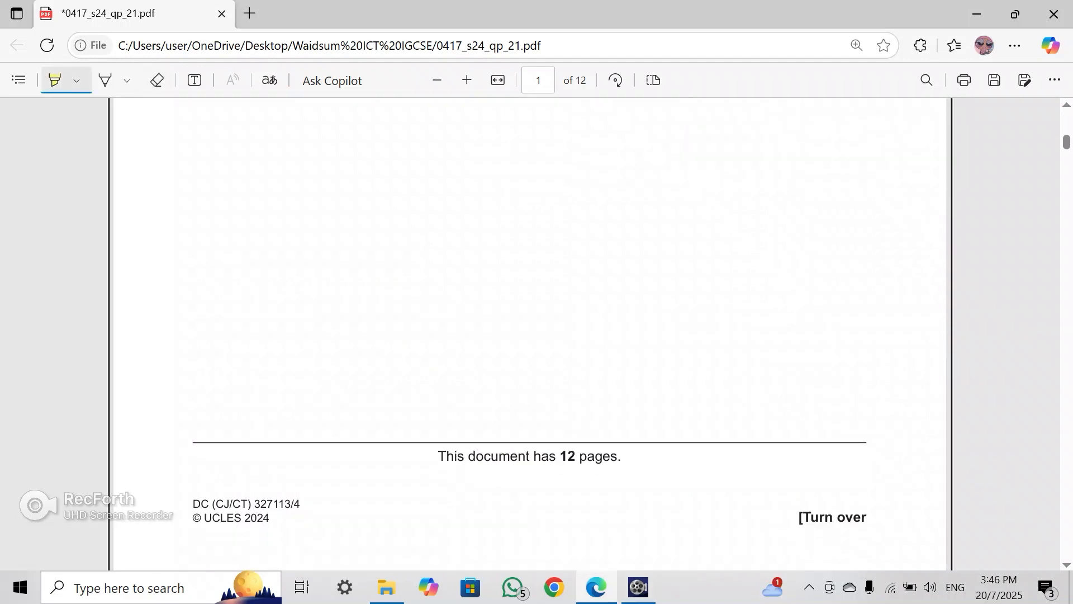
# Review the source file list and Task 1 in the exam paper, and open j2421evidence from the Waidsum ICT IGCSE folder
pyautogui.scroll(-10, 530, 334)
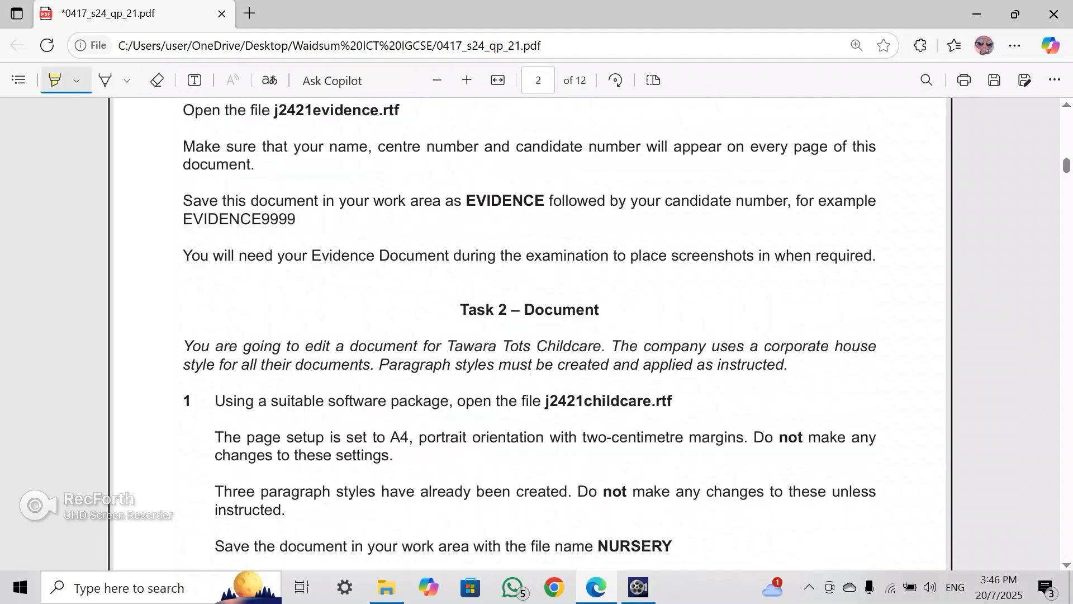
pyautogui.scroll(5, 530, 334)
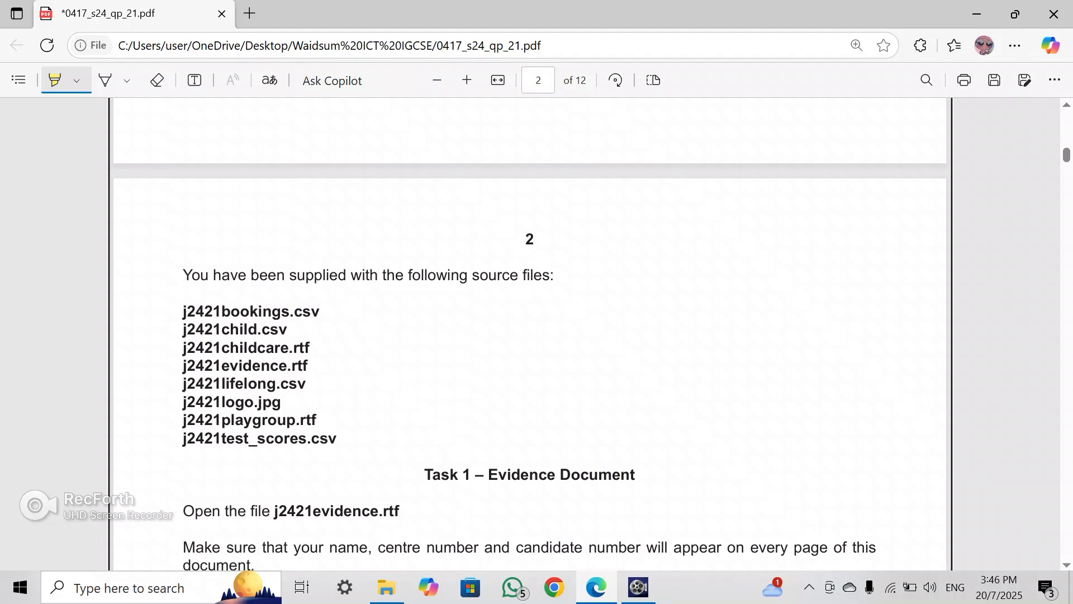
pyautogui.scroll(-4, 530, 335)
pyautogui.click(387, 587)
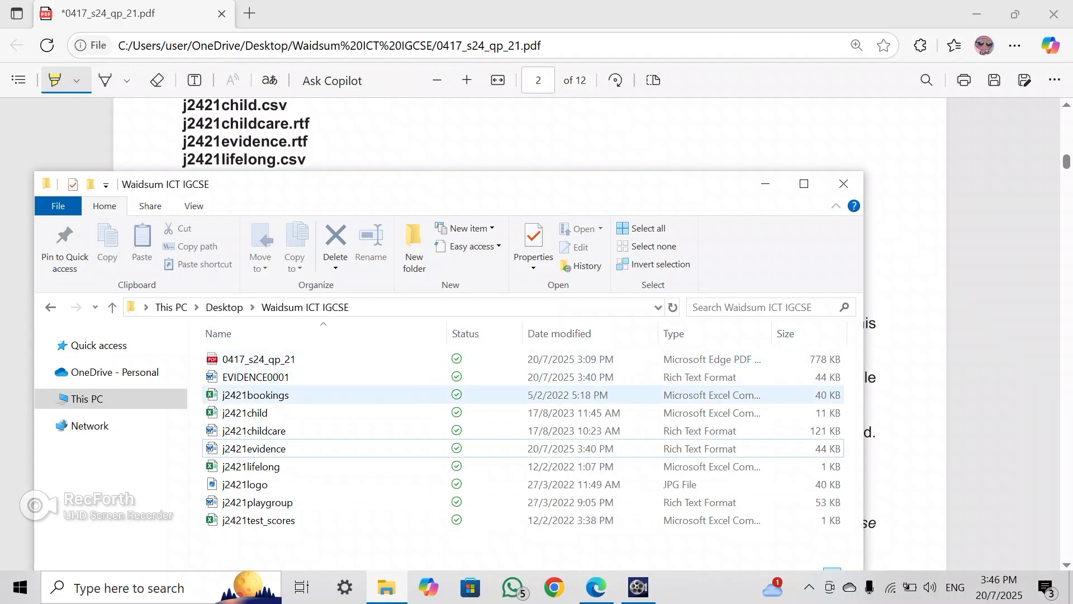
pyautogui.doubleClick(254, 449)
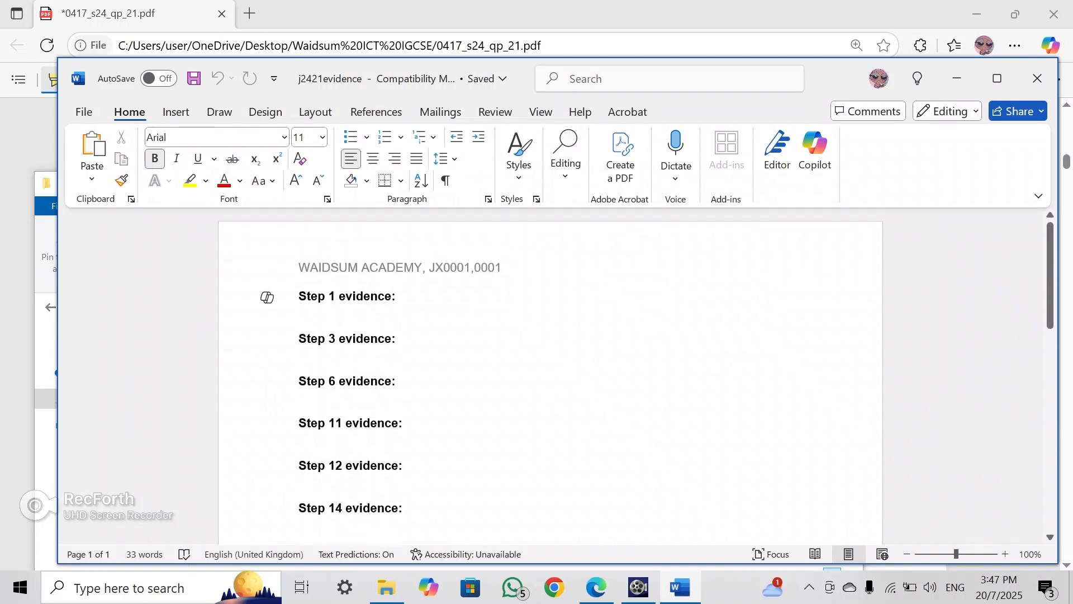
# Highlight the exam paper's instruction about name, centre number and candidate number on every page, and return to the evidence document in Word
pyautogui.hotkey('alt', 'Tab')
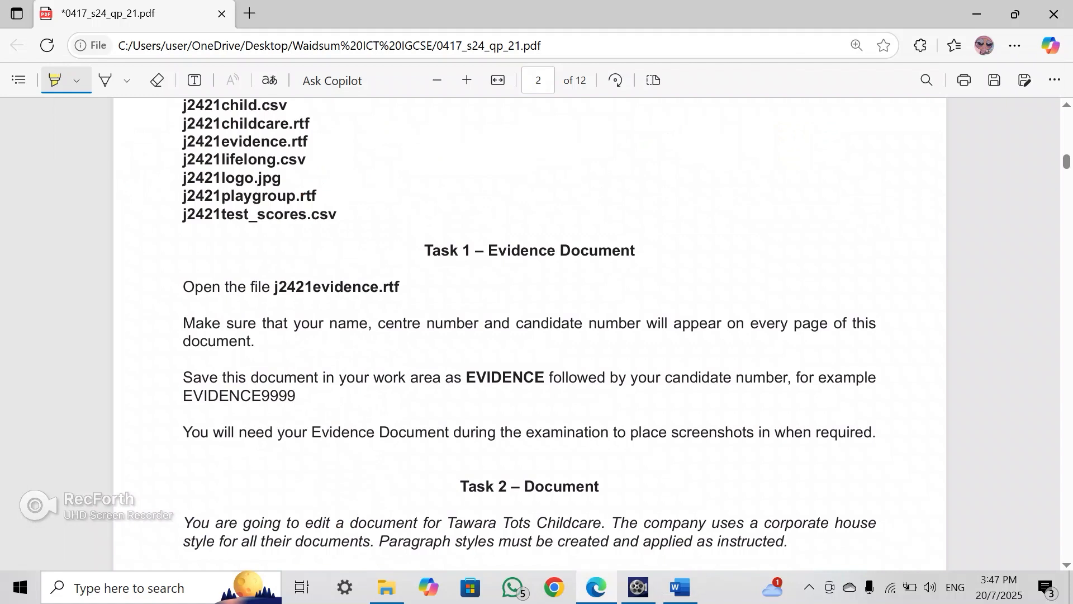
pyautogui.moveTo(184, 323)
pyautogui.mouseDown()
pyautogui.moveTo(541, 323)
pyautogui.moveTo(867, 378)
pyautogui.moveTo(869, 323)
pyautogui.moveTo(737, 378)
pyautogui.moveTo(255, 341)
pyautogui.mouseUp()
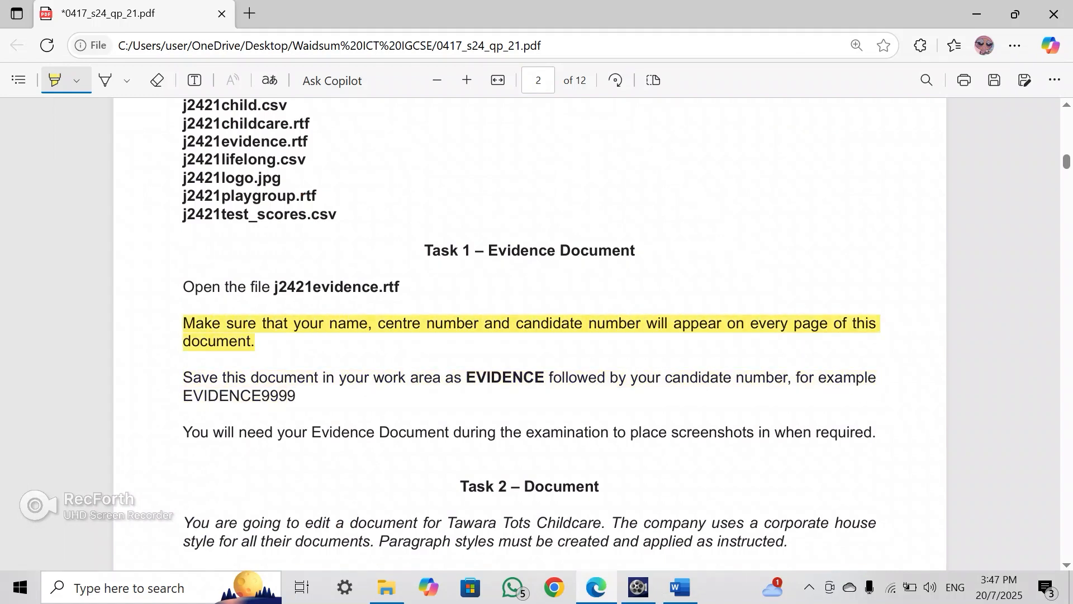
pyautogui.hotkey('alt', 'Tab')
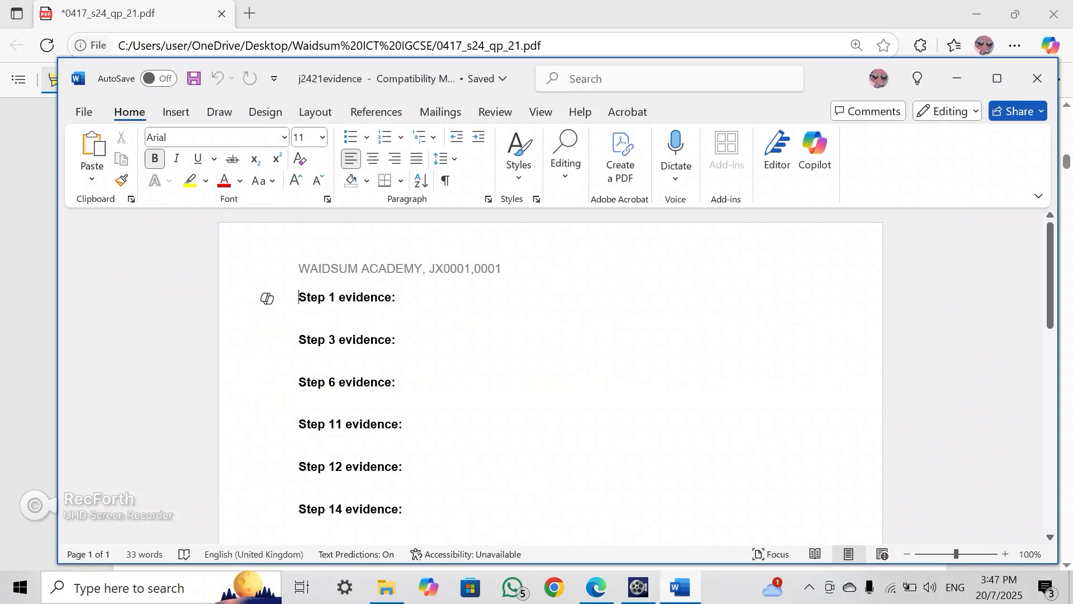
# Replace the evidence document's existing header with the built-in Blank header and clear its placeholder text
pyautogui.click(175, 112)
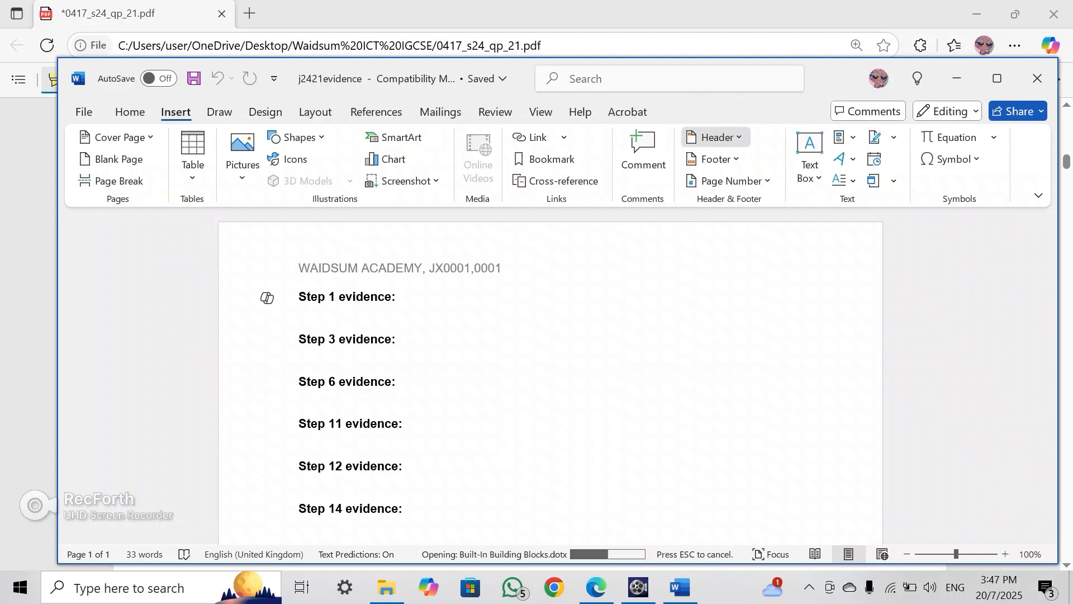
pyautogui.click(716, 137)
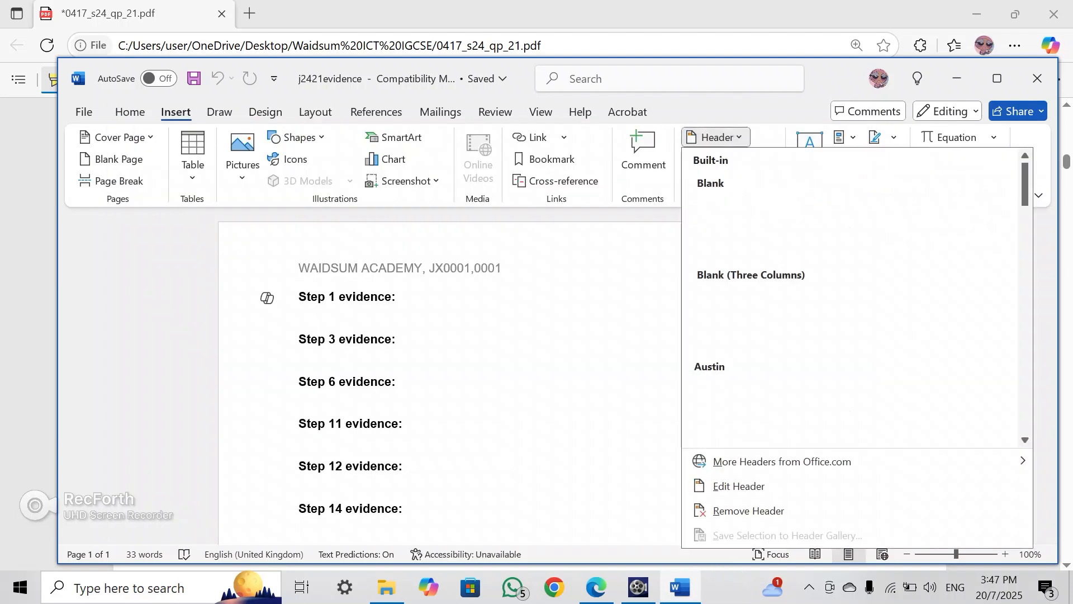
pyautogui.click(811, 226)
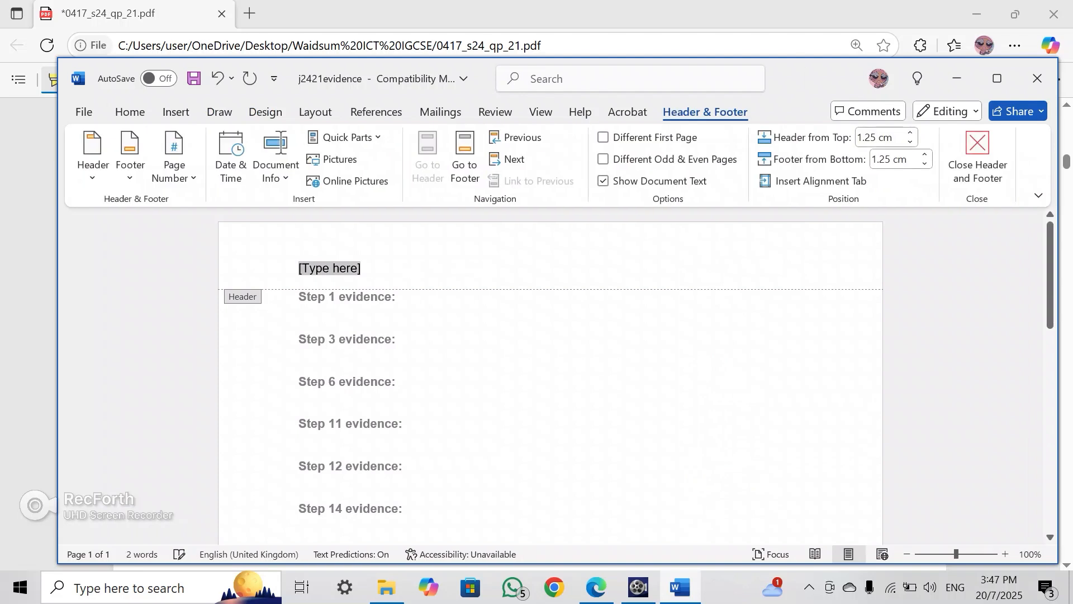
pyautogui.press('BackSpace')
# Enter "Waidsum Academy", the centre number and the candidate number in the header, separated by commas, and finish header editing
pyautogui.write('Wa')
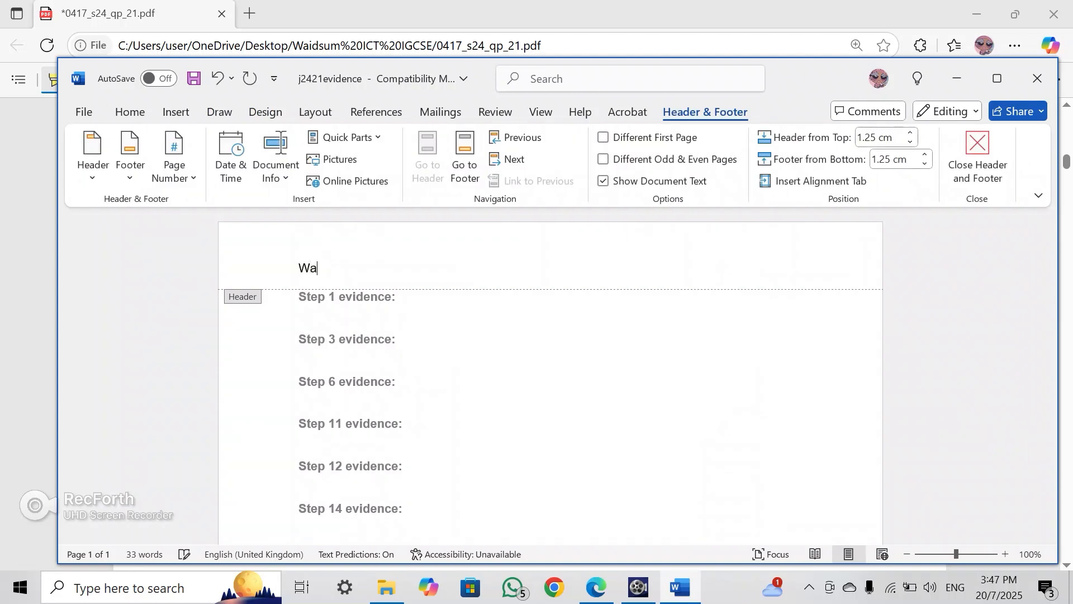
pyautogui.write('idsumAc')
pyautogui.press('BackSpace')
pyautogui.press('BackSpace')
pyautogui.write('Academy,')
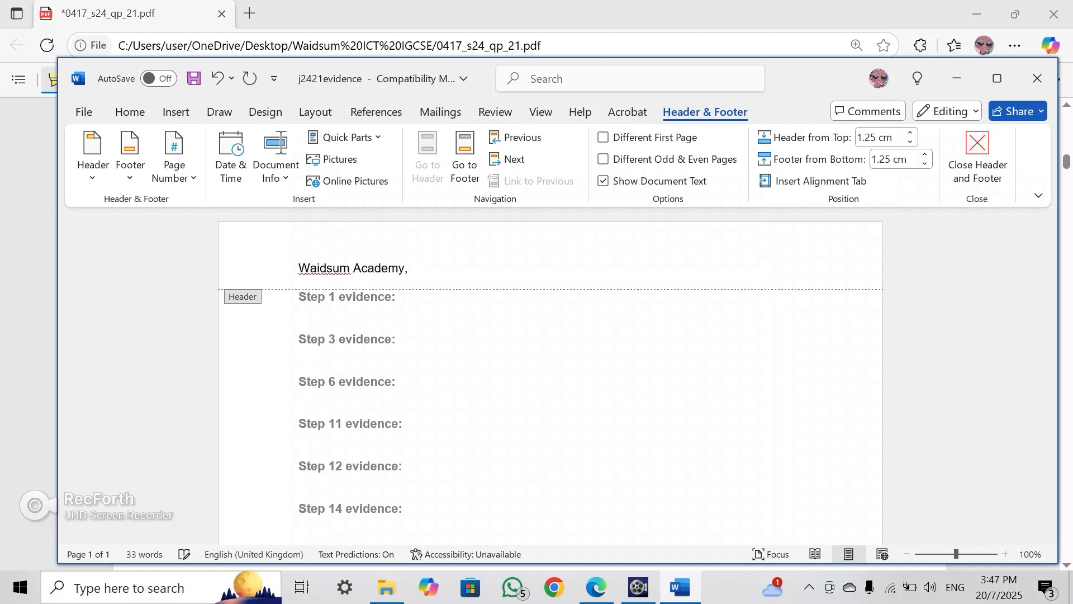
pyautogui.write(' JX0001, 0000')
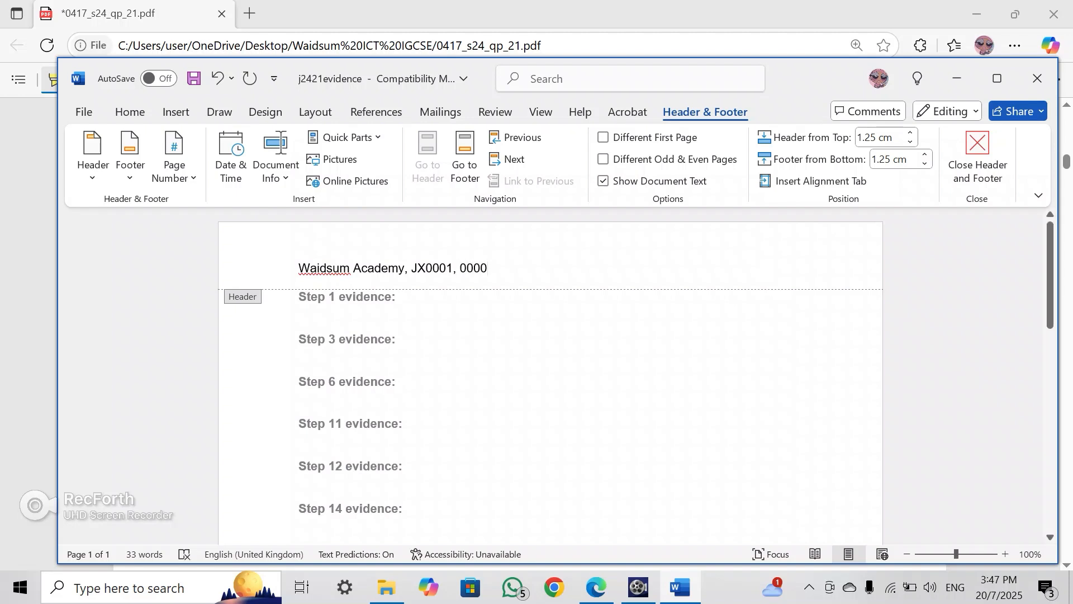
pyautogui.rightClick(349, 274)
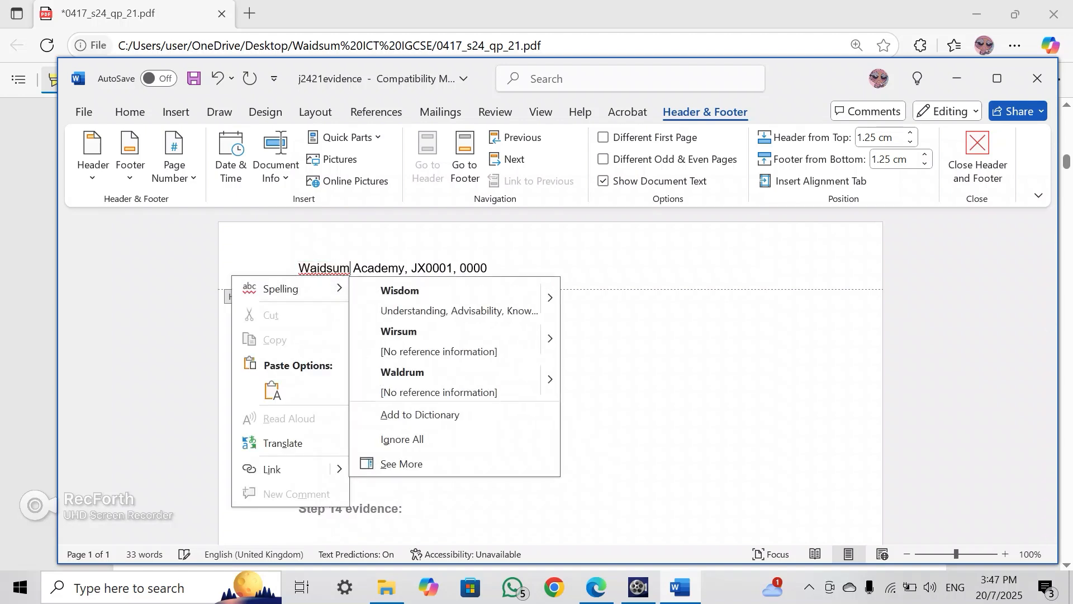
pyautogui.press('Escape')
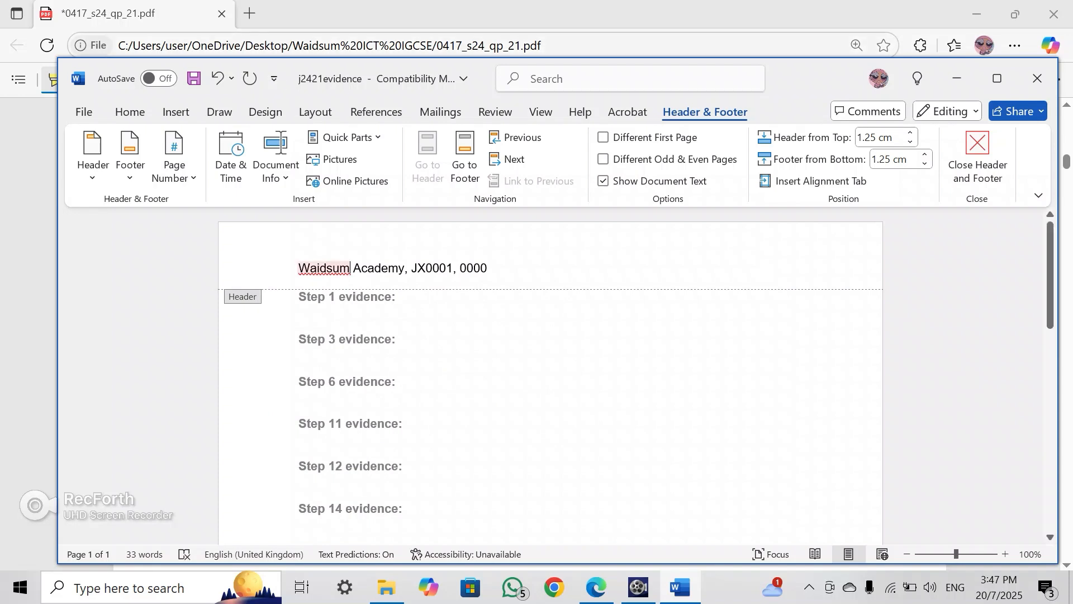
pyautogui.click(977, 160)
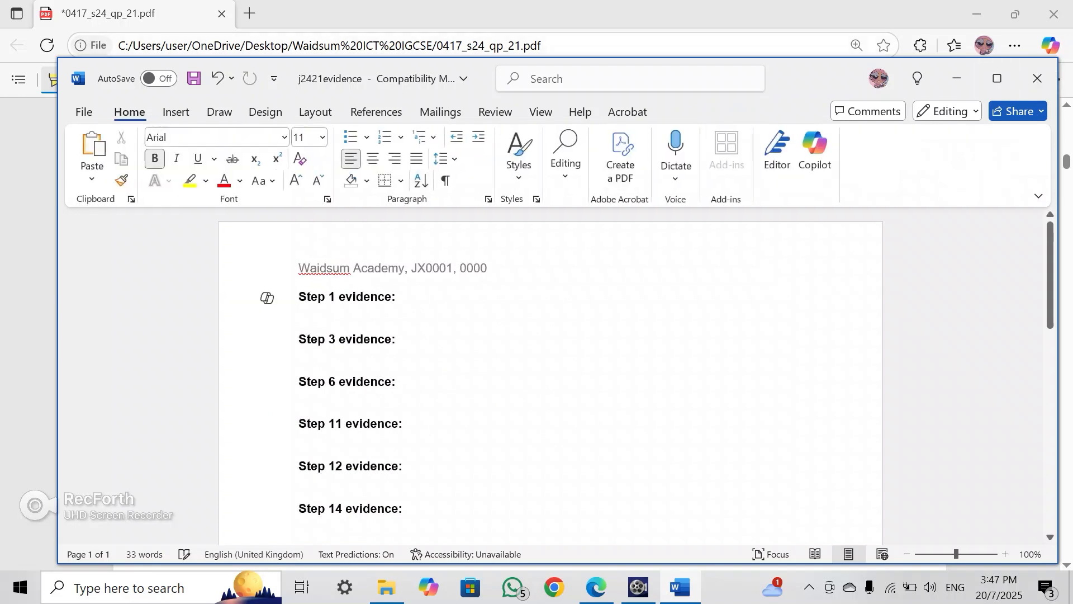
pyautogui.scroll(-5, 551, 375)
pyautogui.scroll(5, 551, 375)
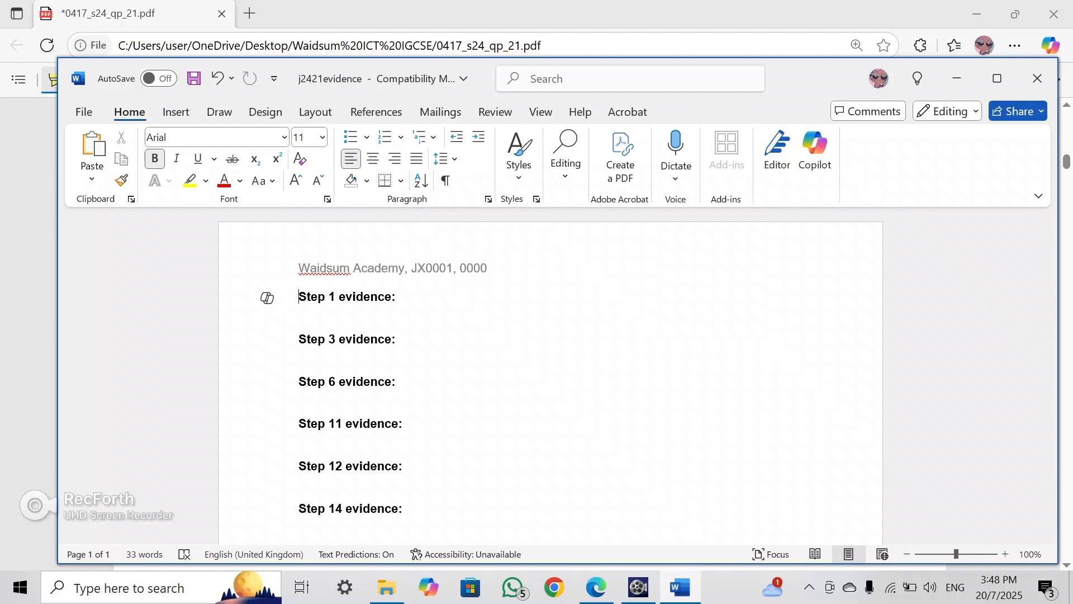
# Highlight the exam paper's instruction to save the document as EVIDENCE plus the candidate number, and return to the evidence document in Word
pyautogui.hotkey('alt', 'Tab')
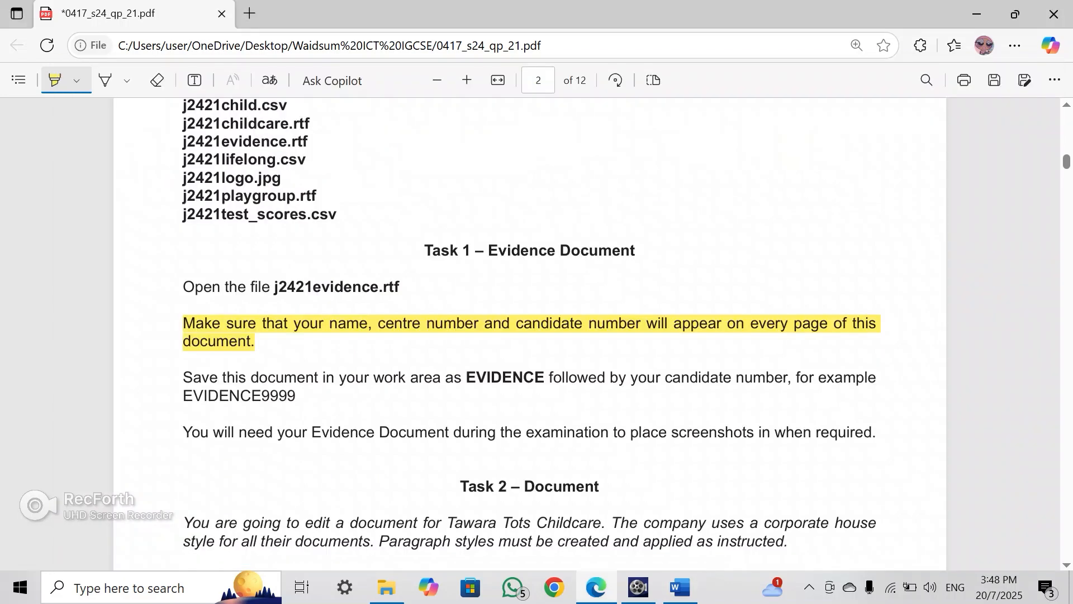
pyautogui.moveTo(184, 378)
pyautogui.mouseDown()
pyautogui.moveTo(486, 378)
pyautogui.moveTo(530, 486)
pyautogui.moveTo(535, 378)
pyautogui.moveTo(876, 378)
pyautogui.moveTo(336, 287)
pyautogui.moveTo(262, 396)
pyautogui.moveTo(296, 396)
pyautogui.mouseUp()
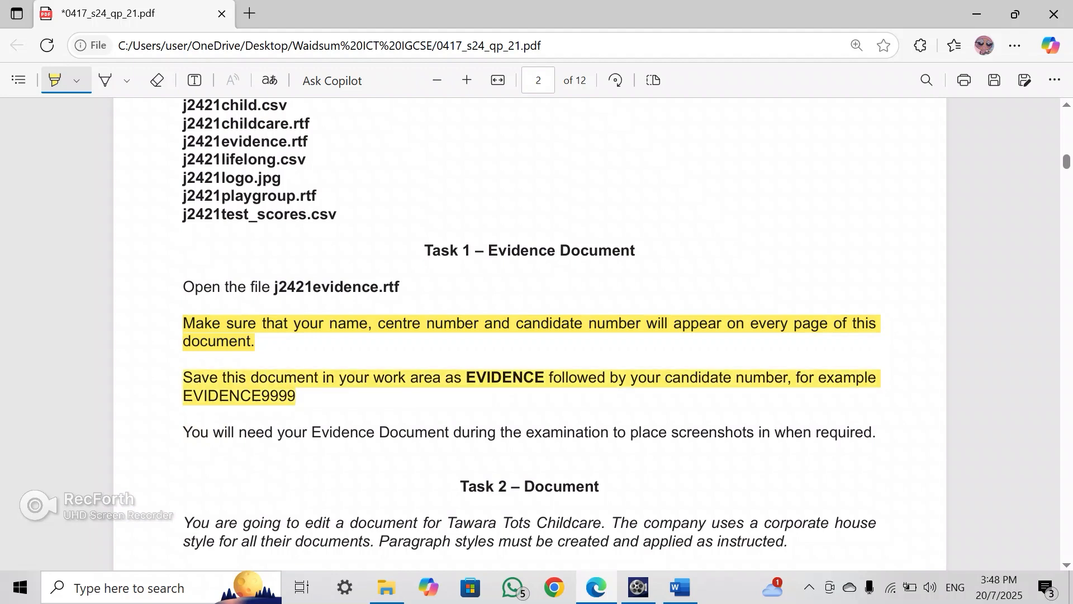
pyautogui.click(680, 587)
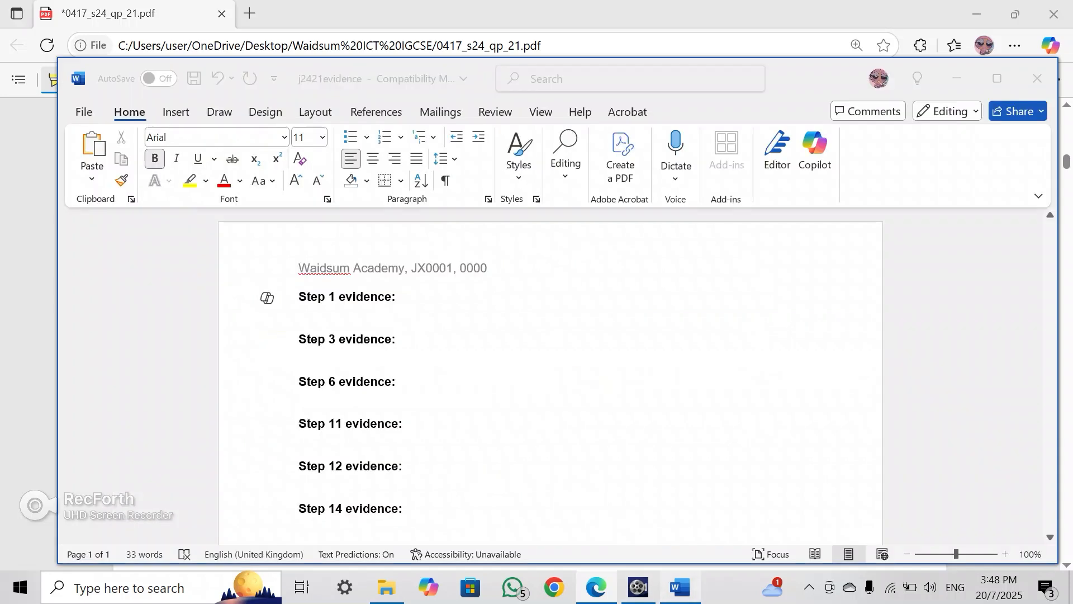
# Save the evidence document as EVIDENCE0001 in Rich Text Format in the Waidsum ICT IGCSE folder, replacing the existing file
pyautogui.click(84, 112)
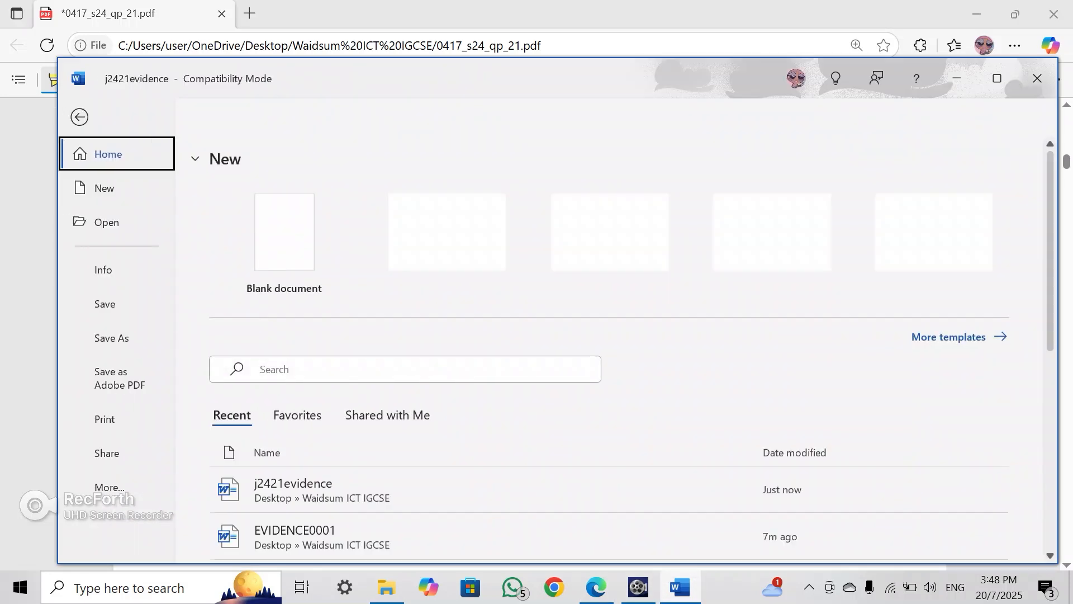
pyautogui.click(111, 338)
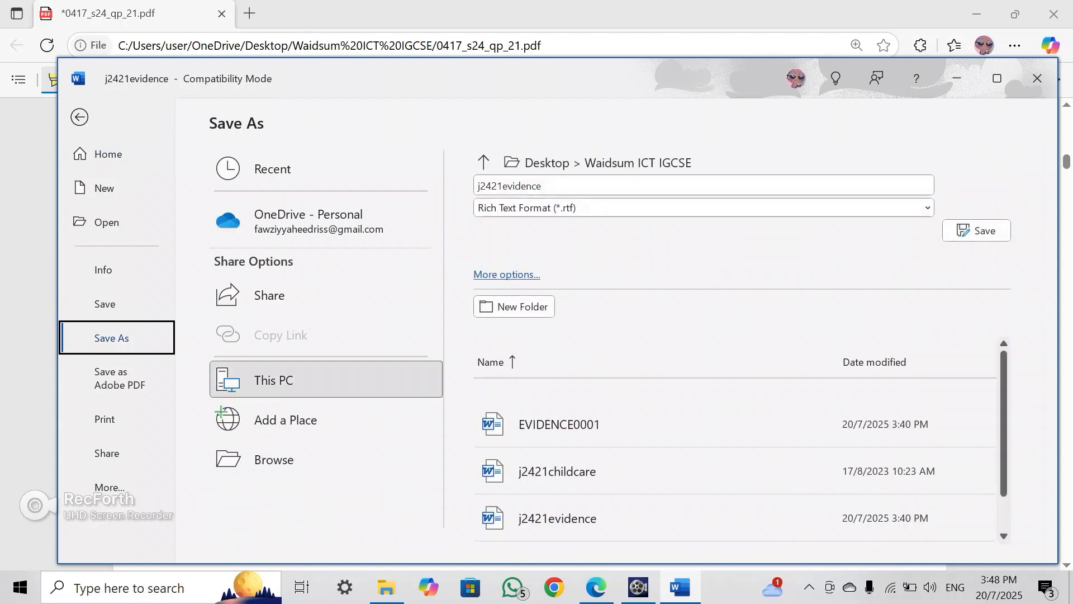
pyautogui.click(325, 459)
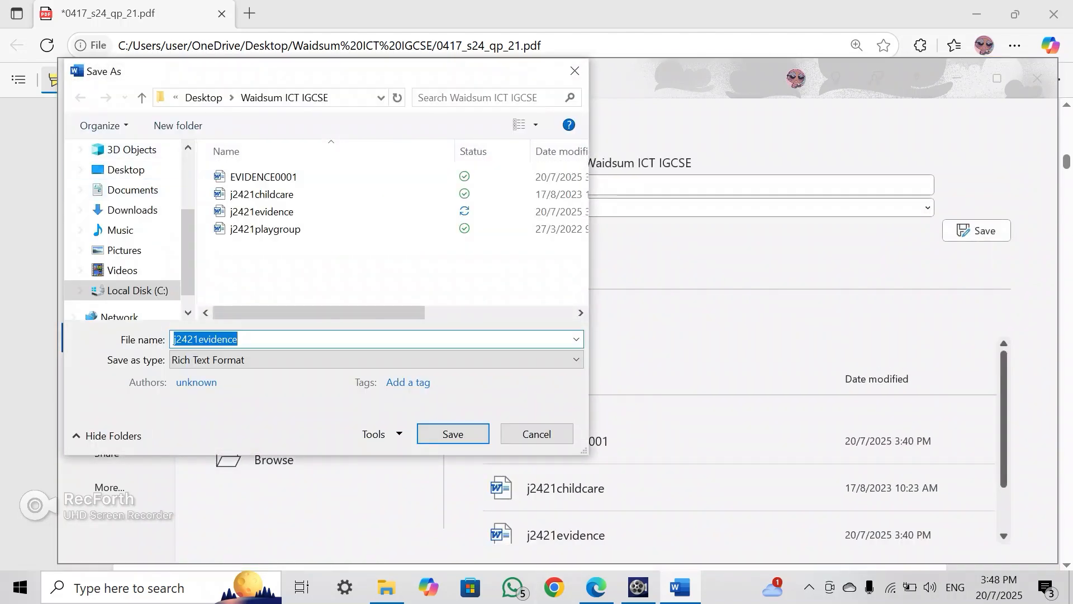
pyautogui.press('BackSpace')
pyautogui.write('E')
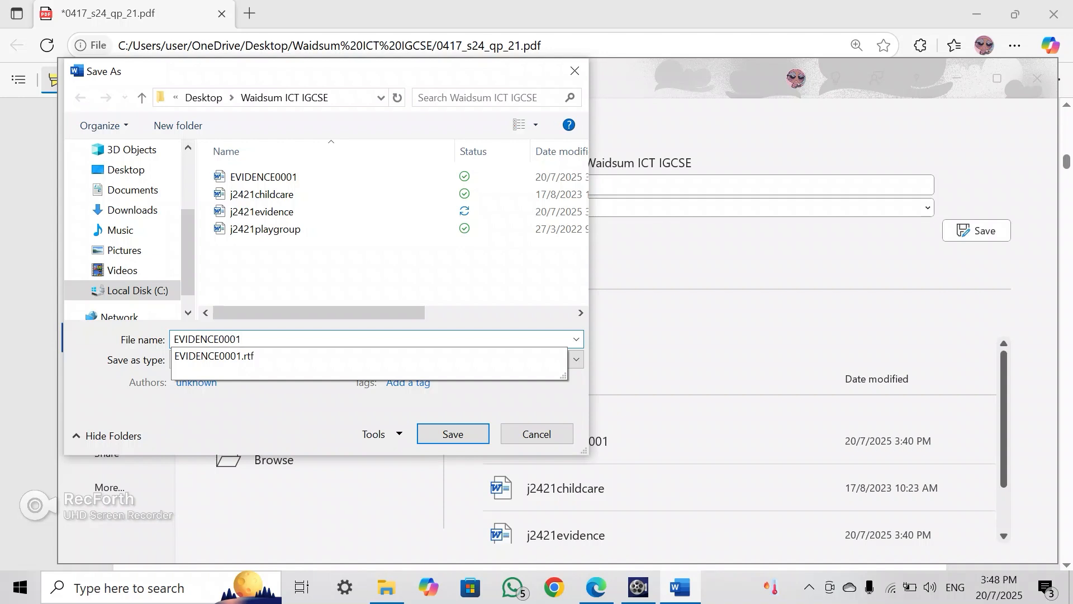
pyautogui.write('VIDENCE0001')
pyautogui.press('Down')
pyautogui.press('Return')
pyautogui.press('Return')
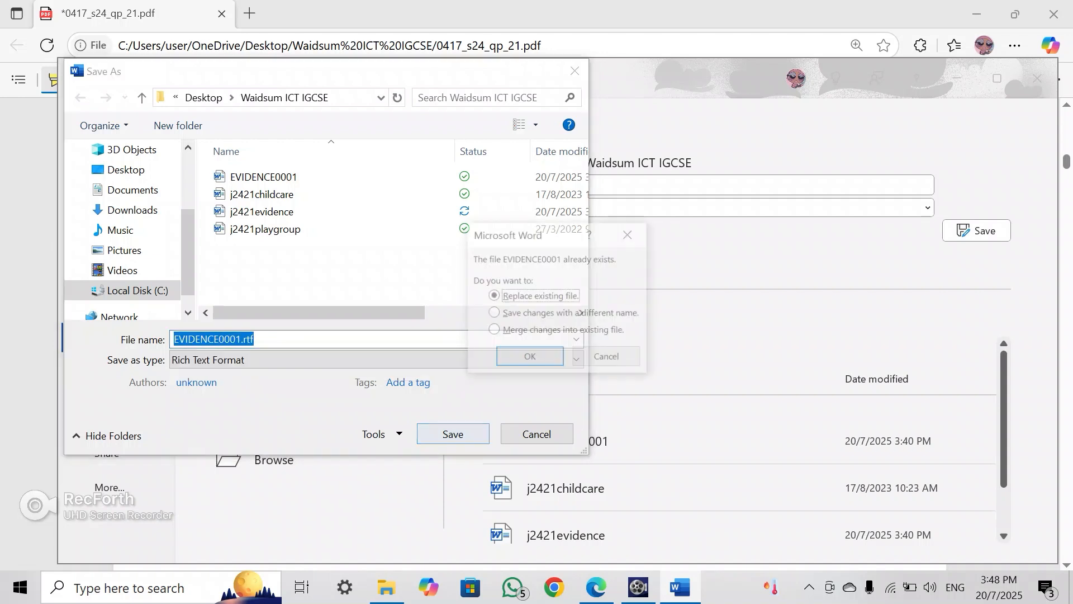
pyautogui.press('Return')
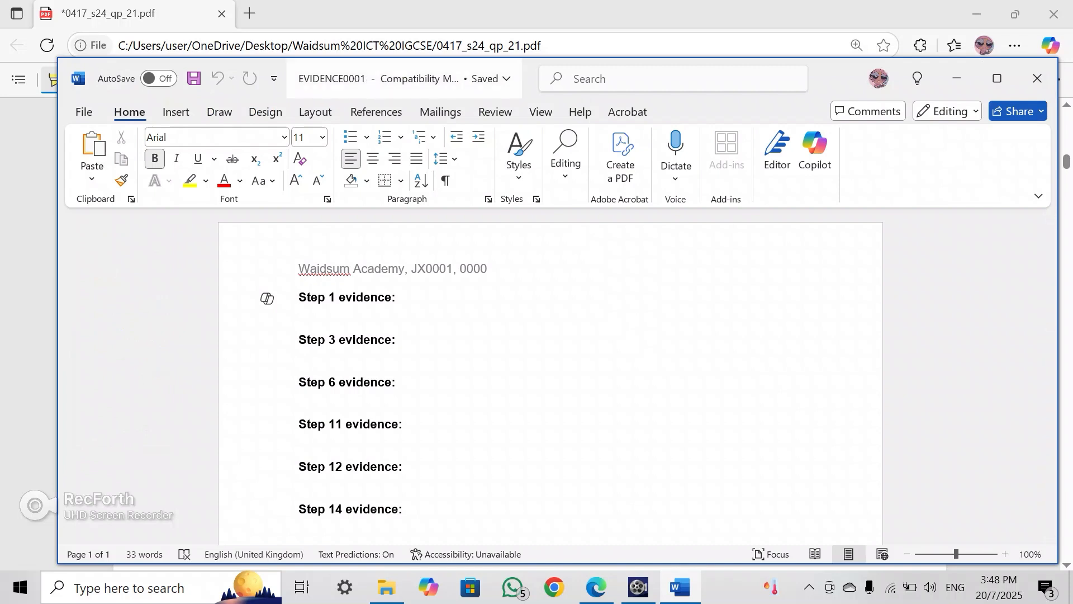
# In the exam paper, highlight the note on placing screenshots, the Task 2 introduction and the instruction to open j2421childcare.rtf
pyautogui.hotkey('alt', 'Tab')
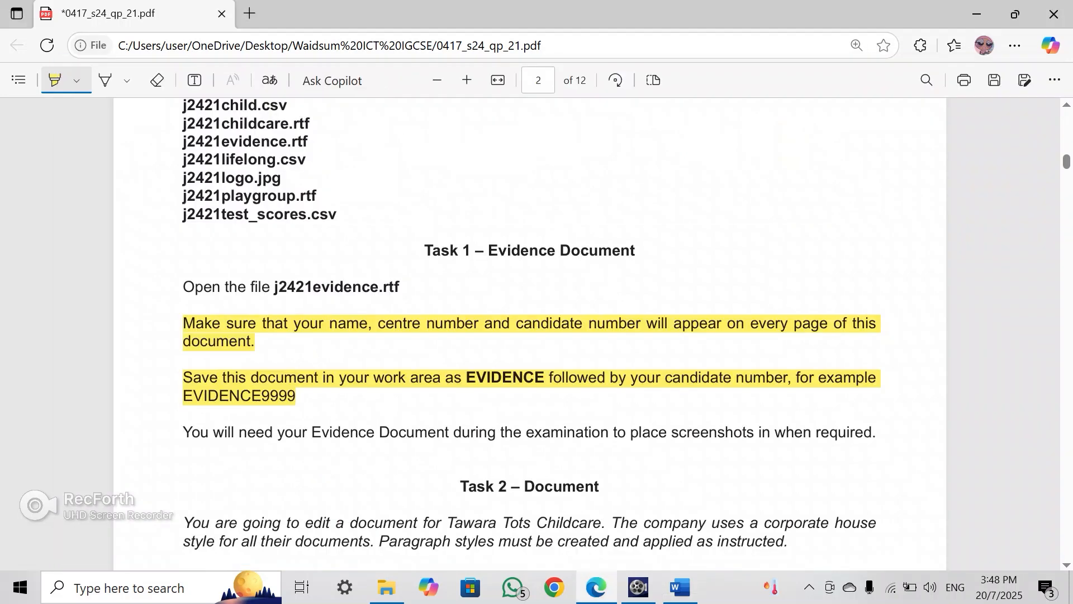
pyautogui.moveTo(184, 432); pyautogui.dragTo(872, 432)
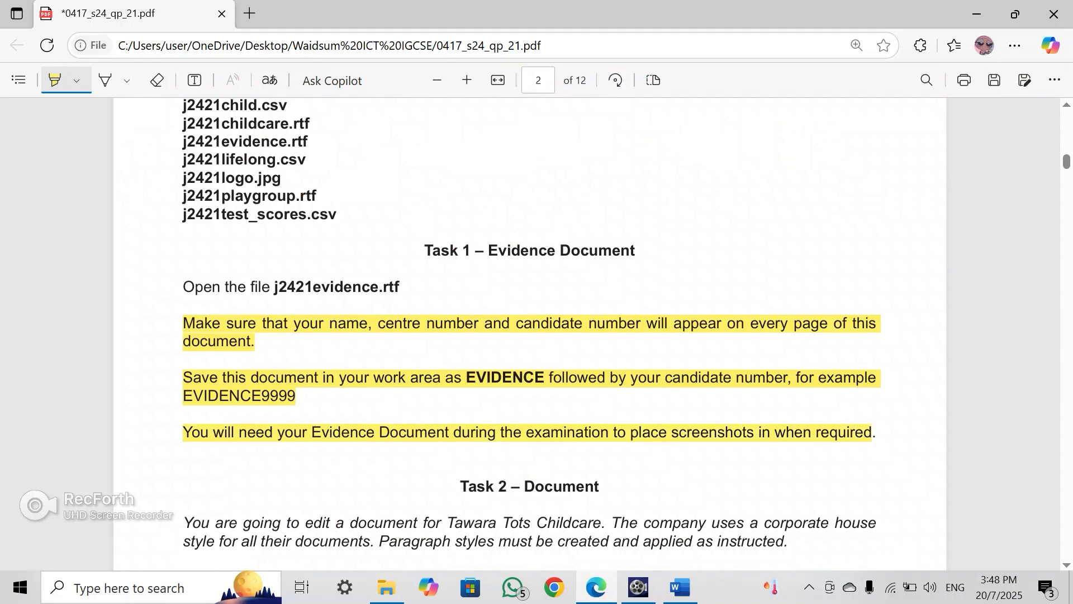
pyautogui.scroll(-4, 531, 335)
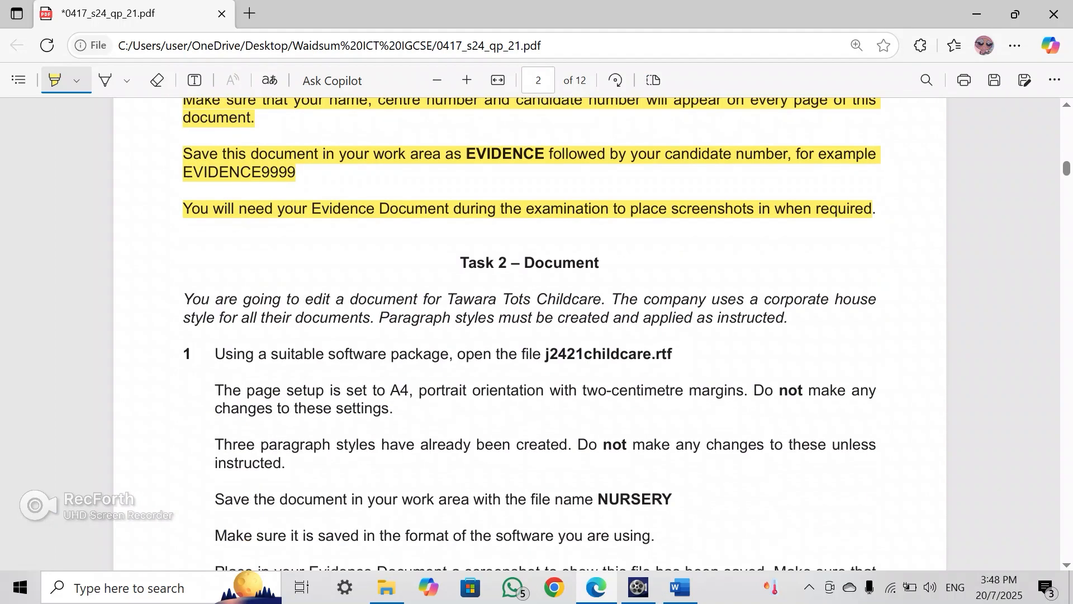
pyautogui.moveTo(183, 299)
pyautogui.mouseDown()
pyautogui.moveTo(441, 318)
pyautogui.moveTo(600, 300)
pyautogui.moveTo(877, 300)
pyautogui.moveTo(396, 300)
pyautogui.moveTo(237, 317)
pyautogui.moveTo(741, 318)
pyautogui.moveTo(806, 300)
pyautogui.moveTo(788, 318)
pyautogui.mouseUp()
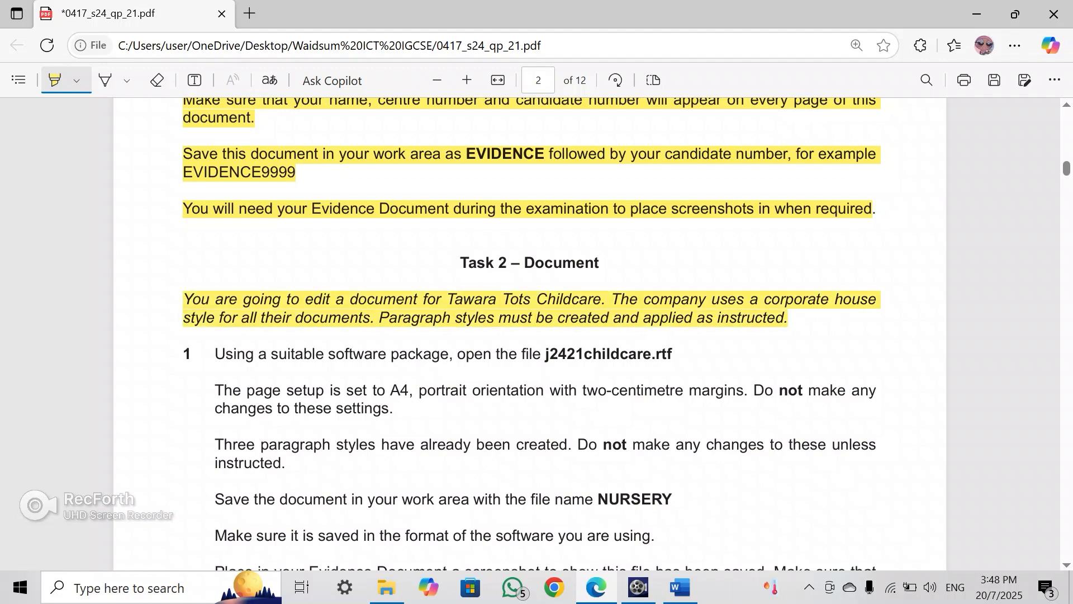
pyautogui.scroll(-4, 530, 334)
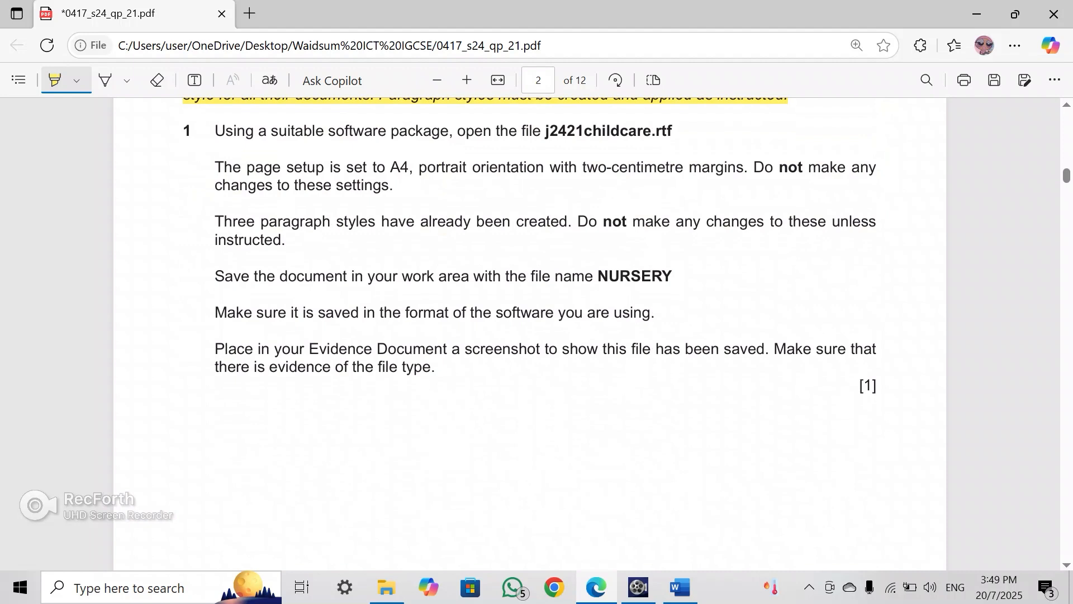
pyautogui.moveTo(216, 131); pyautogui.dragTo(667, 131)
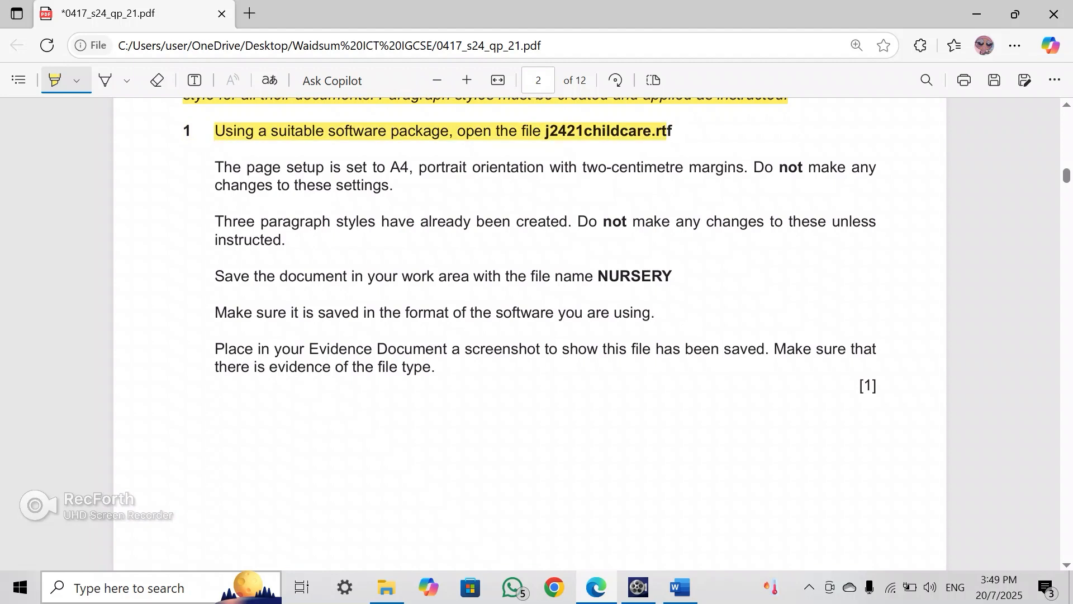
# Open j2421childcare from the Waidsum ICT IGCSE folder in Word and look through the document to its end
pyautogui.click(386, 587)
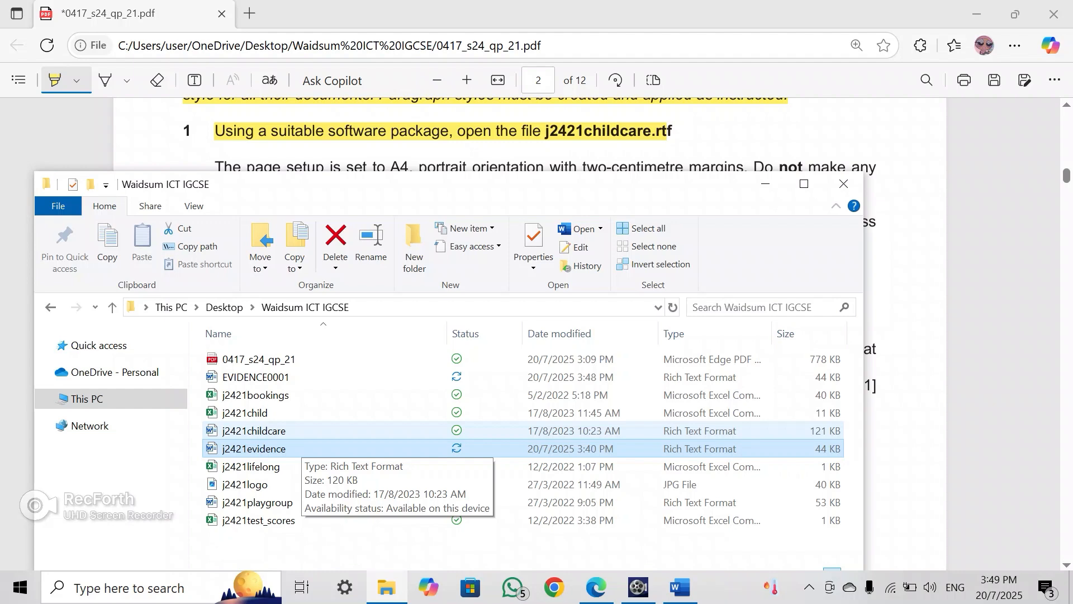
pyautogui.doubleClick(302, 432)
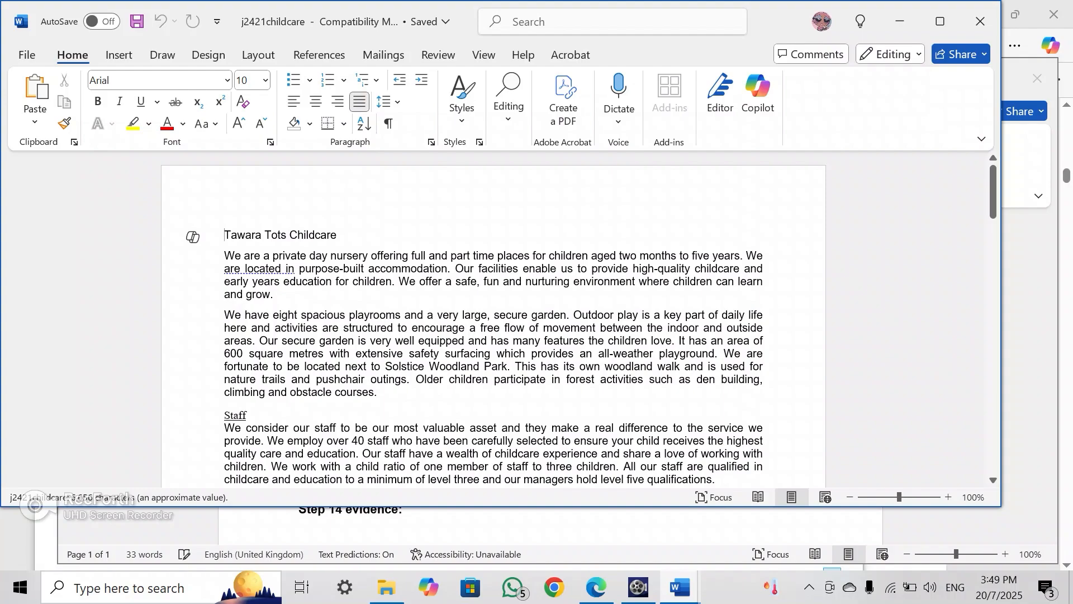
pyautogui.scroll(-20, 494, 324)
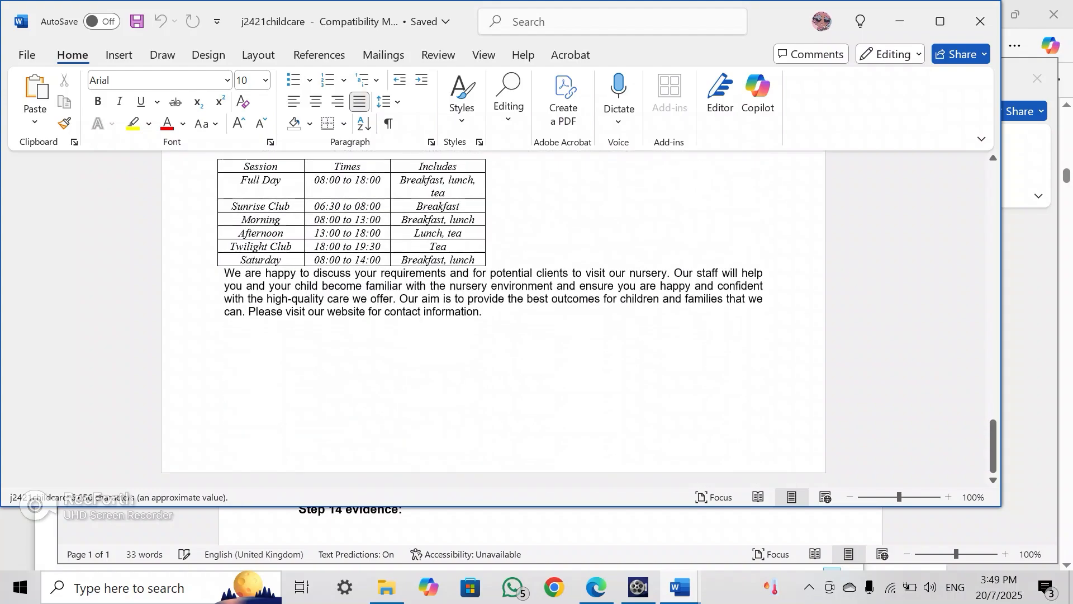
# In the exam paper, highlight the page setup, existing paragraph styles and save-as-NURSERY instructions
pyautogui.scroll(9, 493, 319)
pyautogui.scroll(-12, 493, 318)
pyautogui.scroll(10, 493, 319)
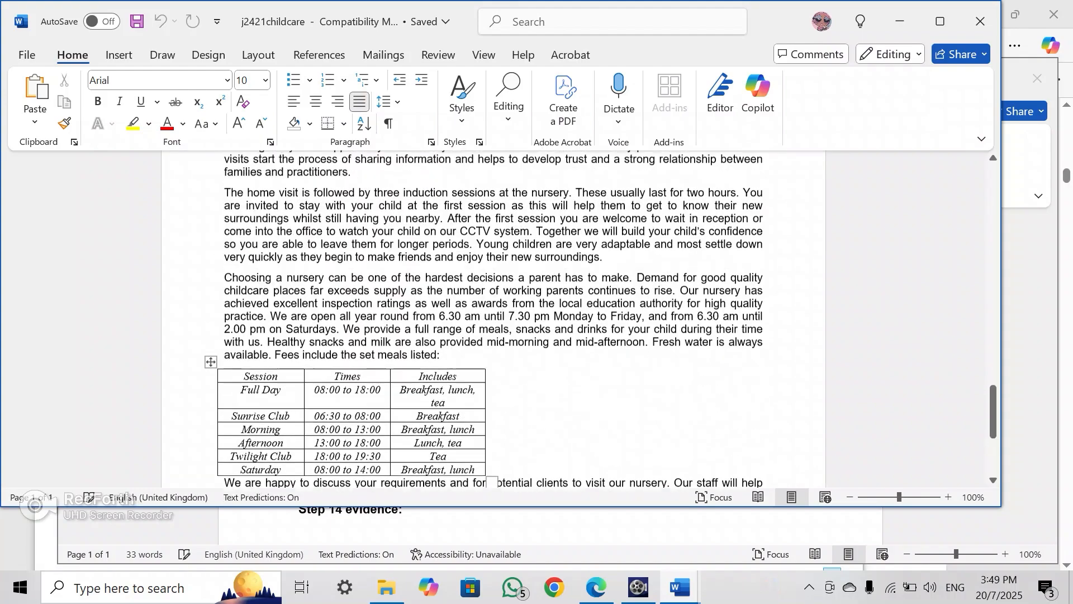
pyautogui.scroll(15, 494, 319)
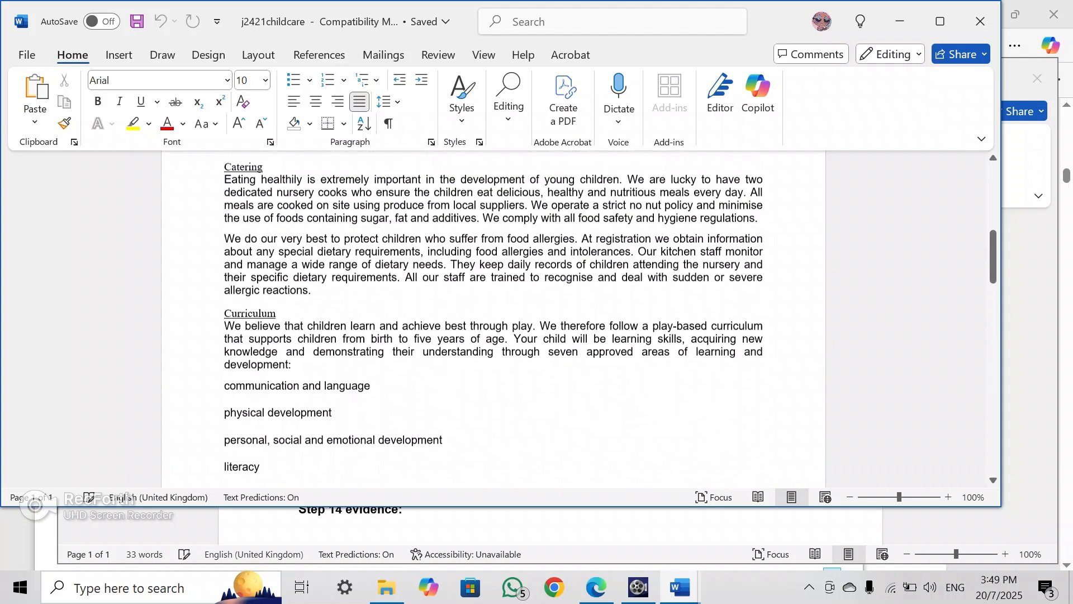
pyautogui.click(596, 587)
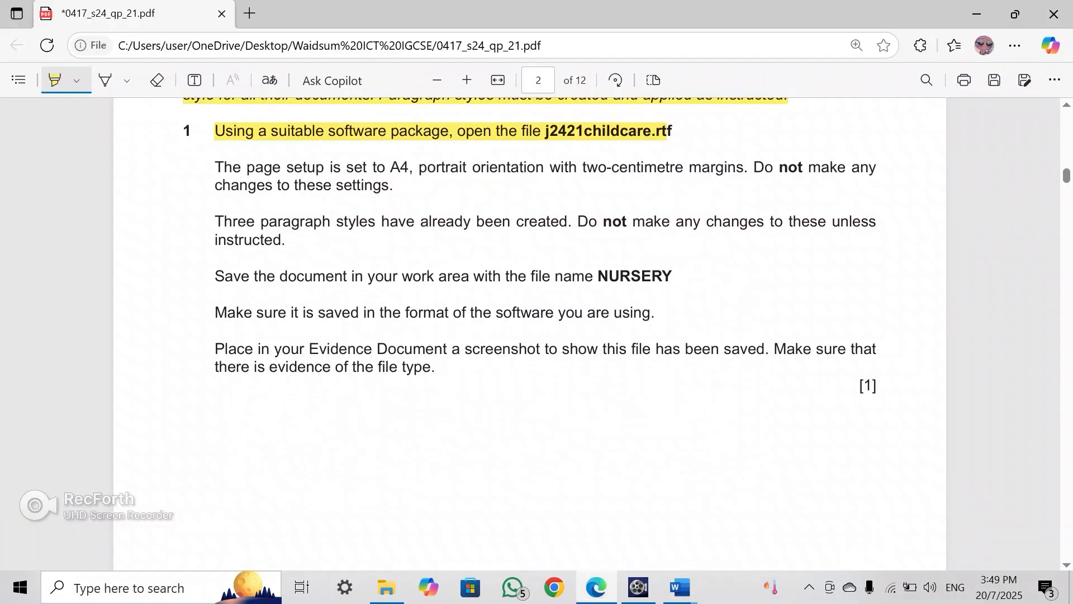
pyautogui.moveTo(215, 167)
pyautogui.mouseDown()
pyautogui.moveTo(861, 167)
pyautogui.moveTo(361, 222)
pyautogui.moveTo(389, 185)
pyautogui.mouseUp()
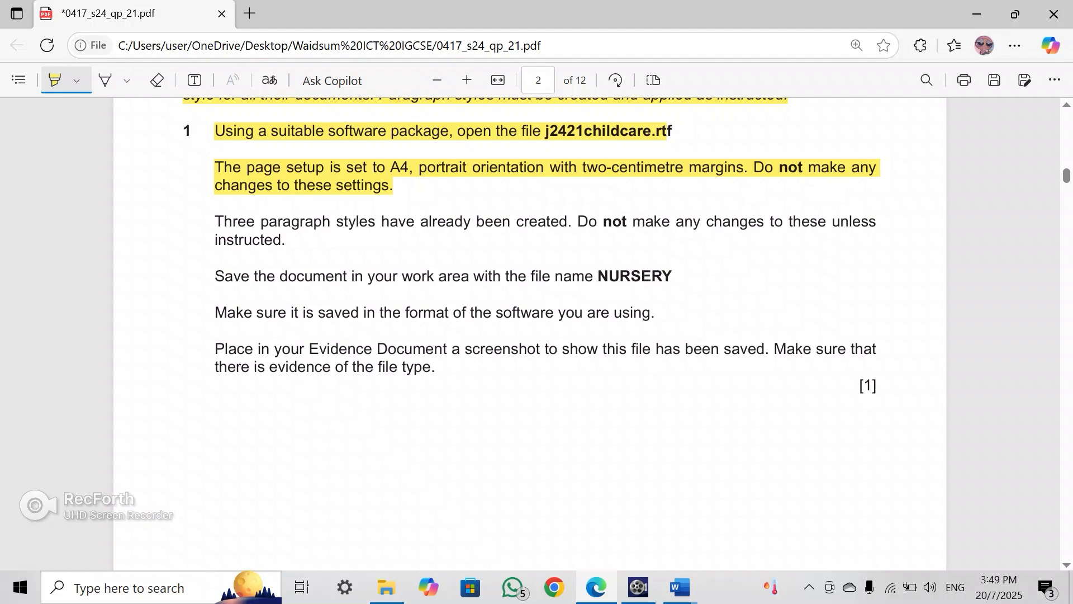
pyautogui.moveTo(215, 221); pyautogui.dragTo(232, 221)
pyautogui.moveTo(255, 221)
pyautogui.mouseDown()
pyautogui.moveTo(851, 222)
pyautogui.moveTo(364, 276)
pyautogui.moveTo(282, 240)
pyautogui.mouseUp()
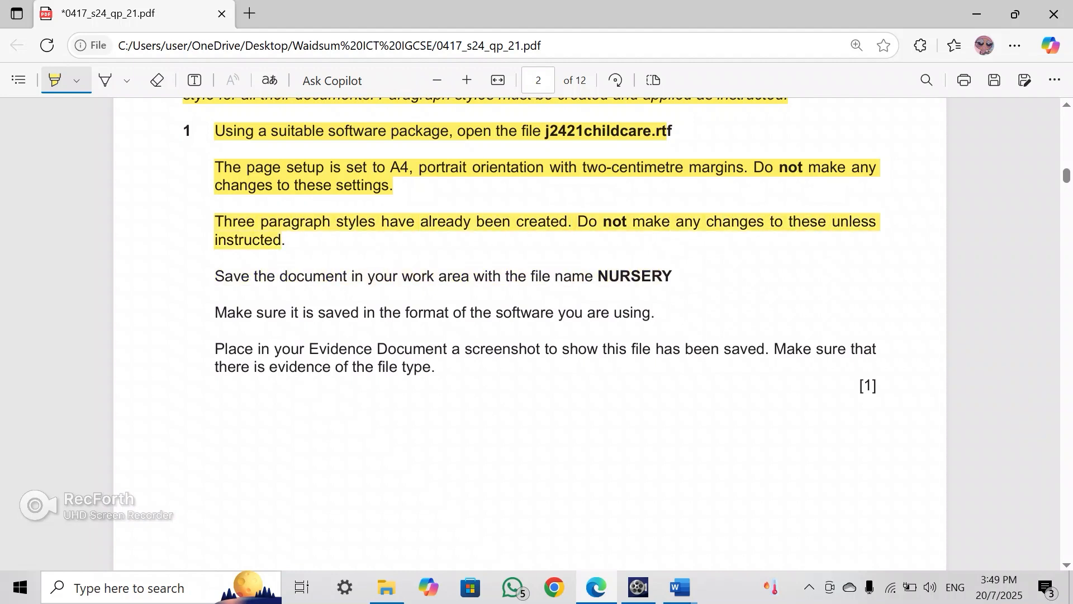
pyautogui.moveTo(215, 277); pyautogui.dragTo(662, 276)
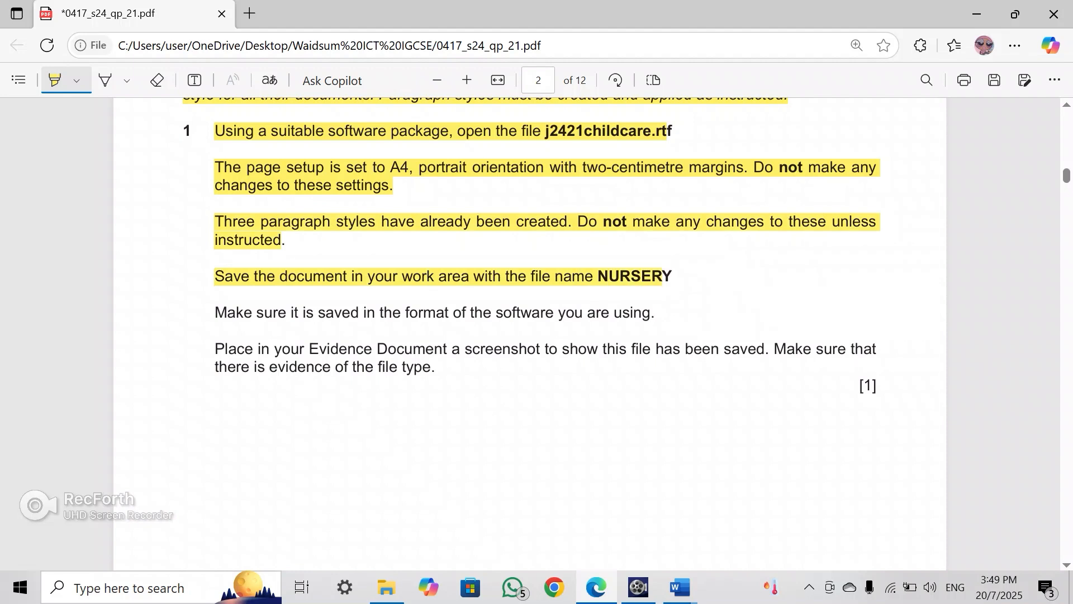
pyautogui.moveTo(662, 276); pyautogui.dragTo(673, 276)
# Save the j2421childcare document as NURSERY in Rich Text Format in the Waidsum ICT IGCSE folder
pyautogui.moveTo(680, 587)
pyautogui.click(770, 522)
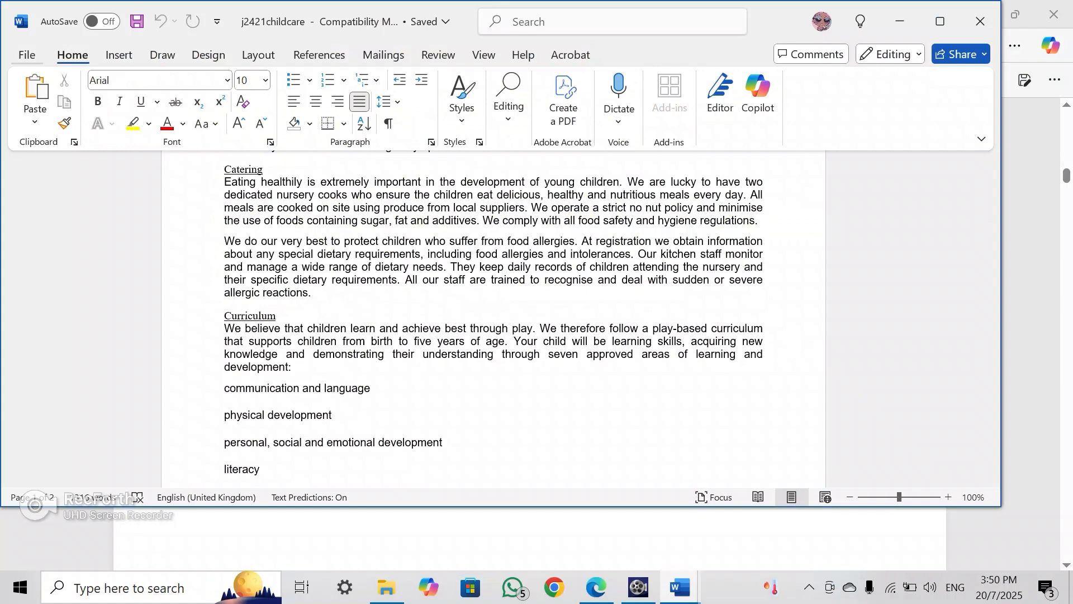
pyautogui.click(27, 55)
pyautogui.click(55, 281)
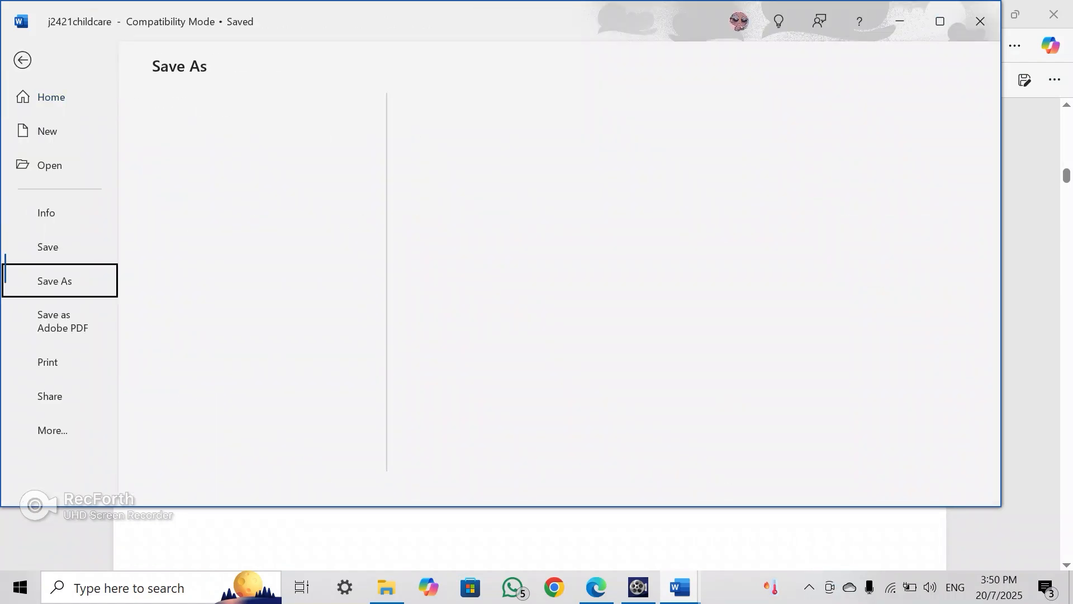
pyautogui.click(269, 362)
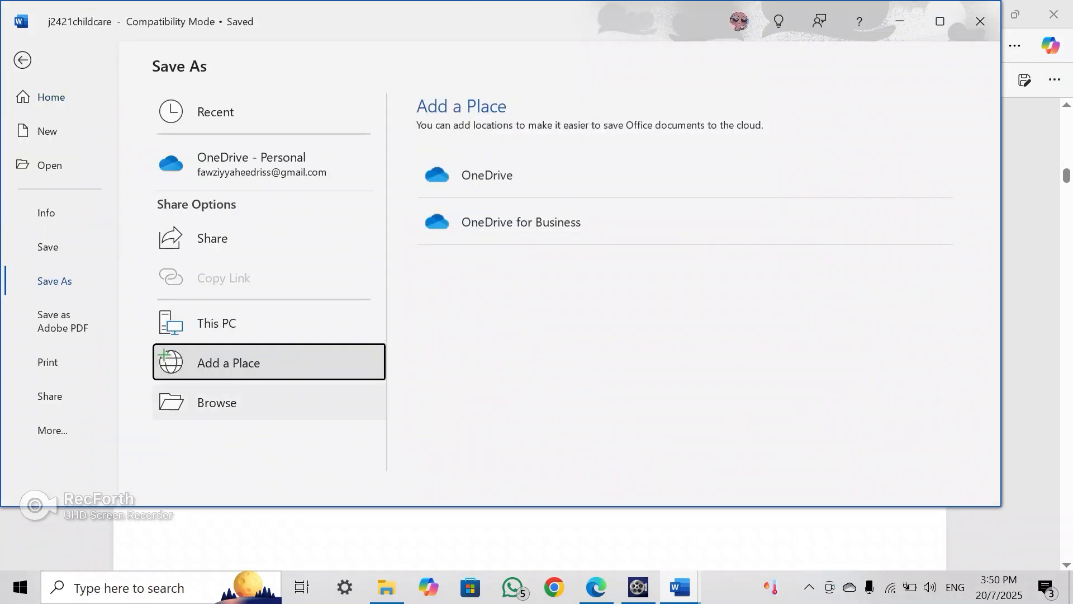
pyautogui.click(269, 401)
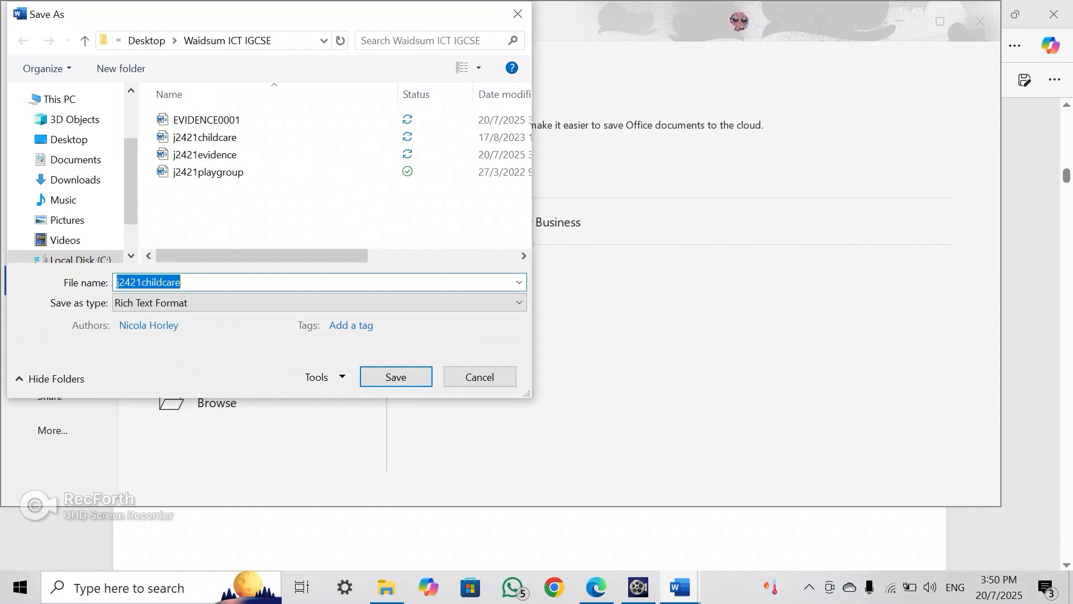
pyautogui.press('BackSpace')
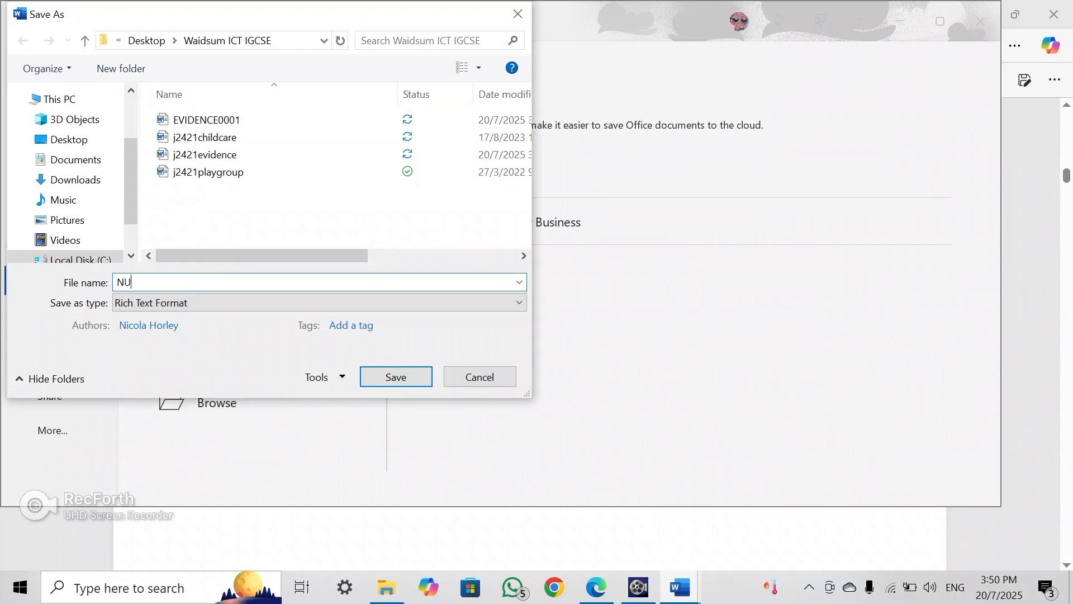
pyautogui.write('NURSERY')
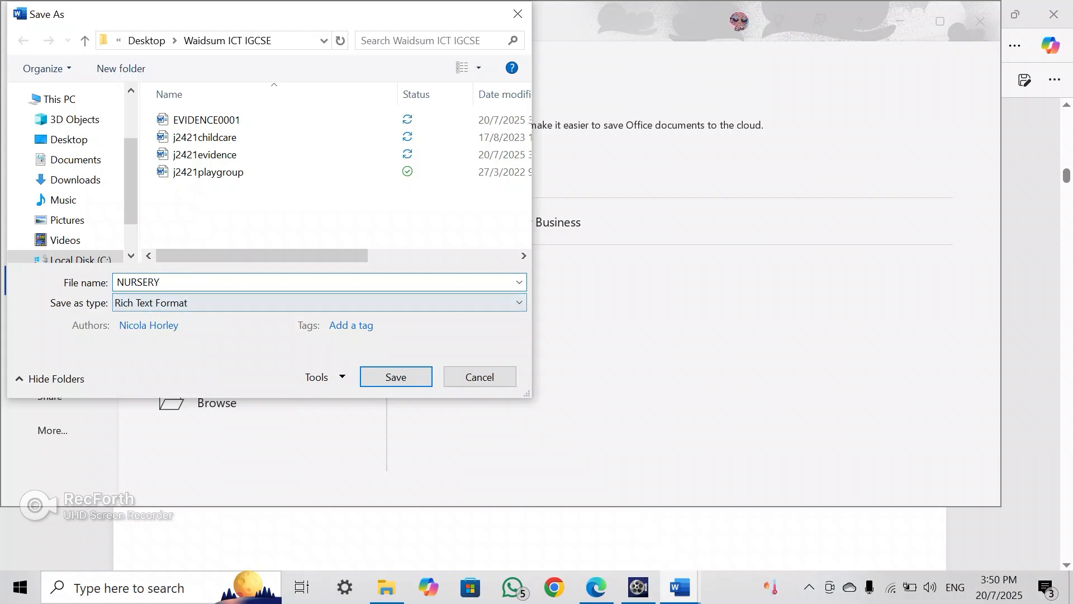
pyautogui.press('Return')
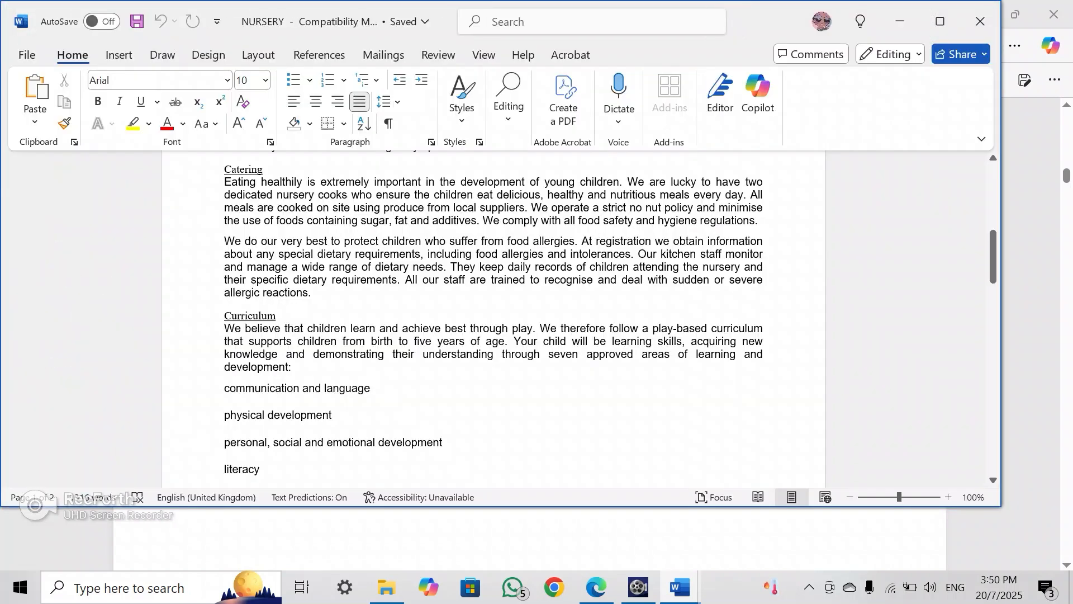
# Highlight the exam paper's instructions on the software's own file format and the evidence screenshot, and return to the NURSERY document in Word
pyautogui.click(596, 587)
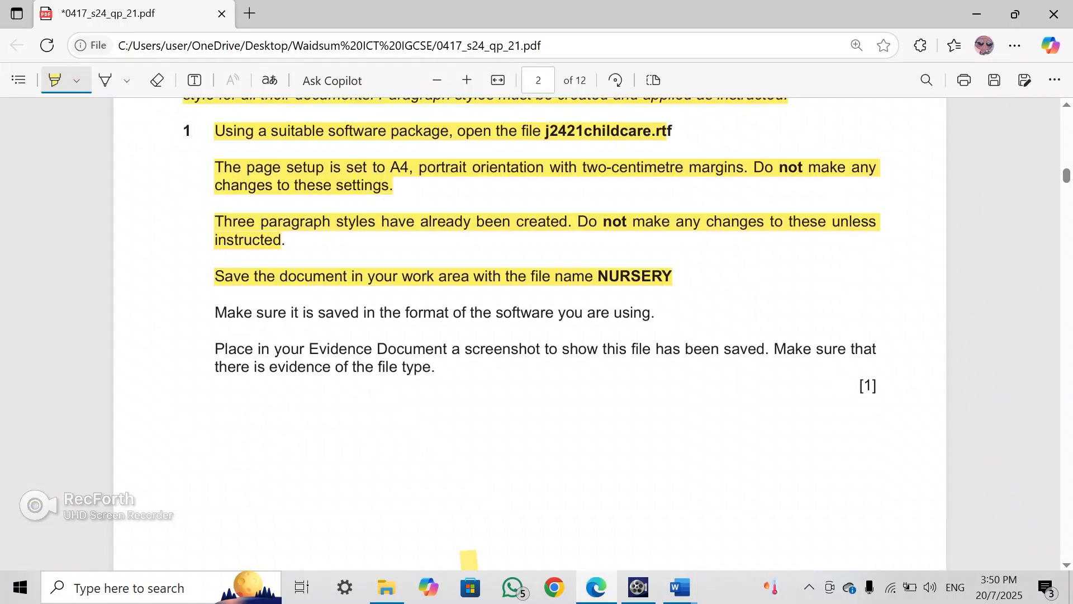
pyautogui.moveTo(305, 313)
pyautogui.mouseDown()
pyautogui.moveTo(540, 313)
pyautogui.moveTo(664, 349)
pyautogui.moveTo(711, 349)
pyautogui.moveTo(357, 349)
pyautogui.moveTo(431, 367)
pyautogui.moveTo(540, 349)
pyautogui.moveTo(838, 349)
pyautogui.moveTo(436, 367)
pyautogui.mouseUp()
pyautogui.click(679, 587)
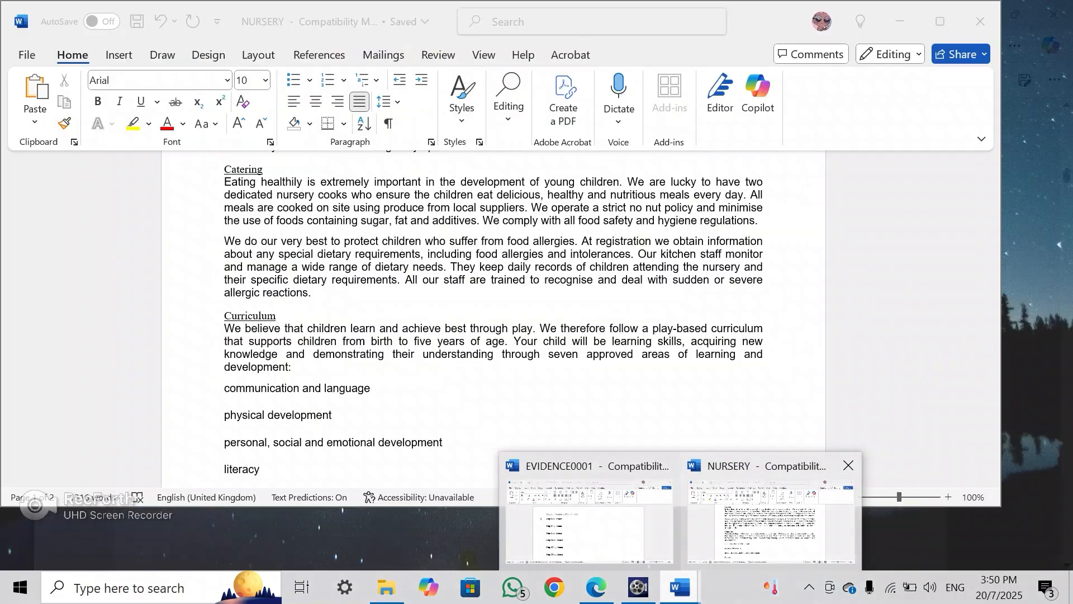
pyautogui.click(771, 519)
# Prepare a new save of NURSERY in the Waidsum ICT IGCSE folder with the file type set to Word Document
pyautogui.click(27, 55)
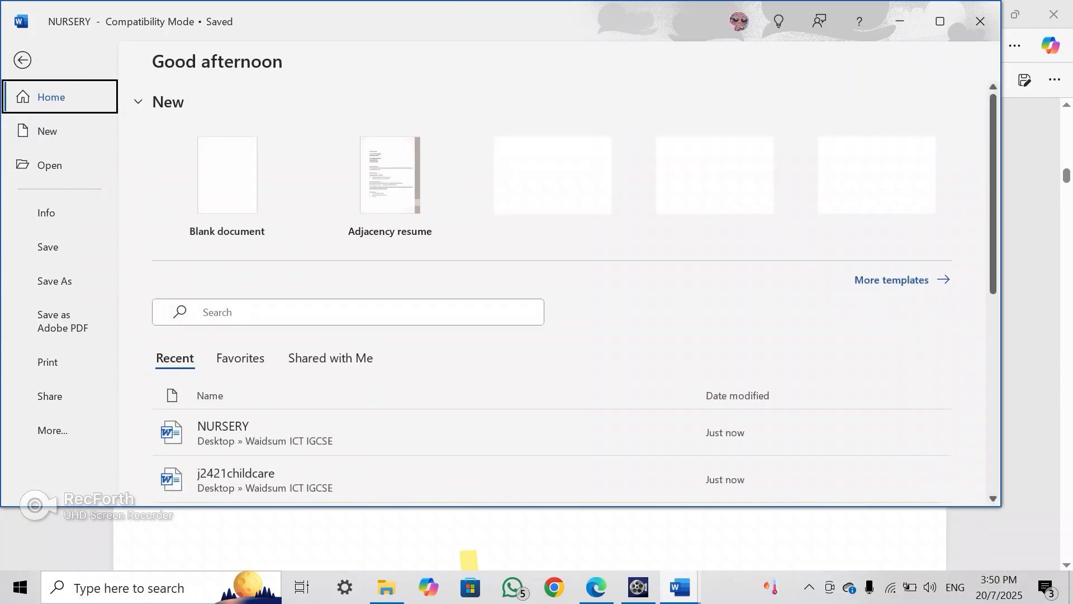
pyautogui.click(54, 281)
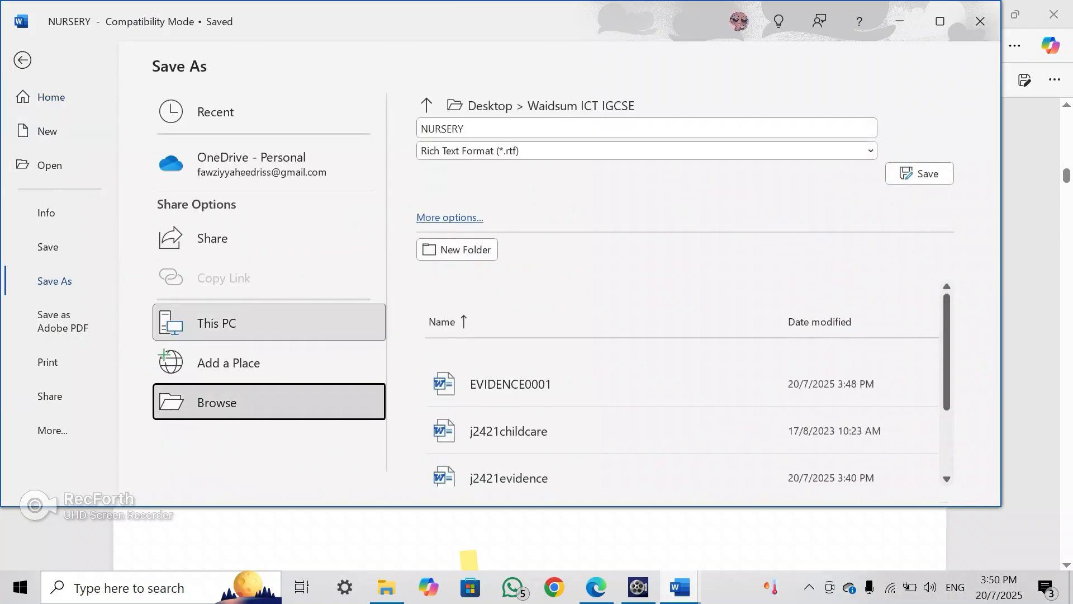
pyautogui.click(217, 403)
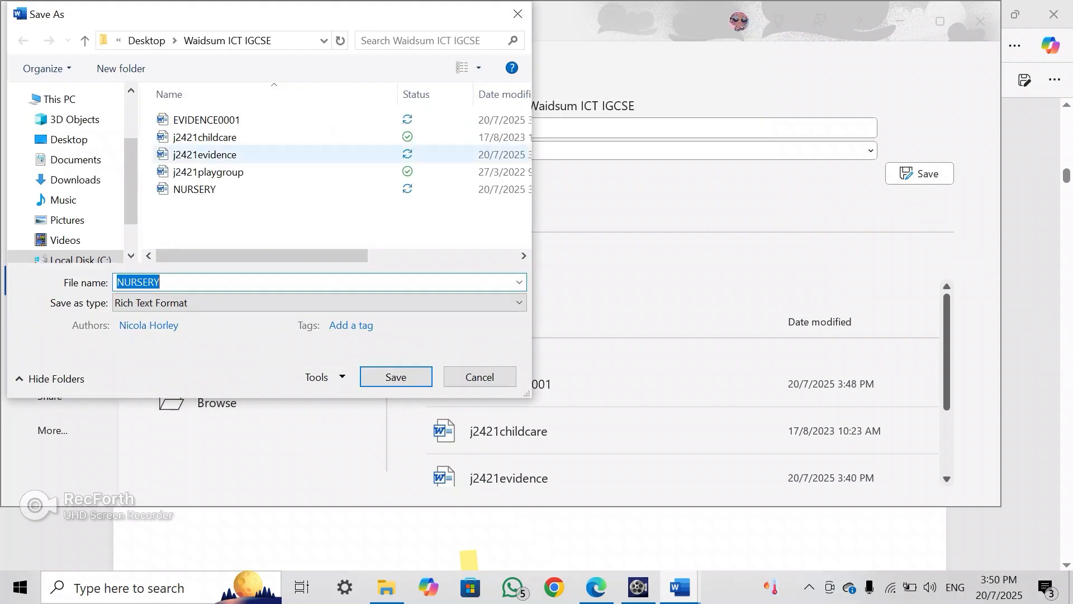
pyautogui.click(246, 302)
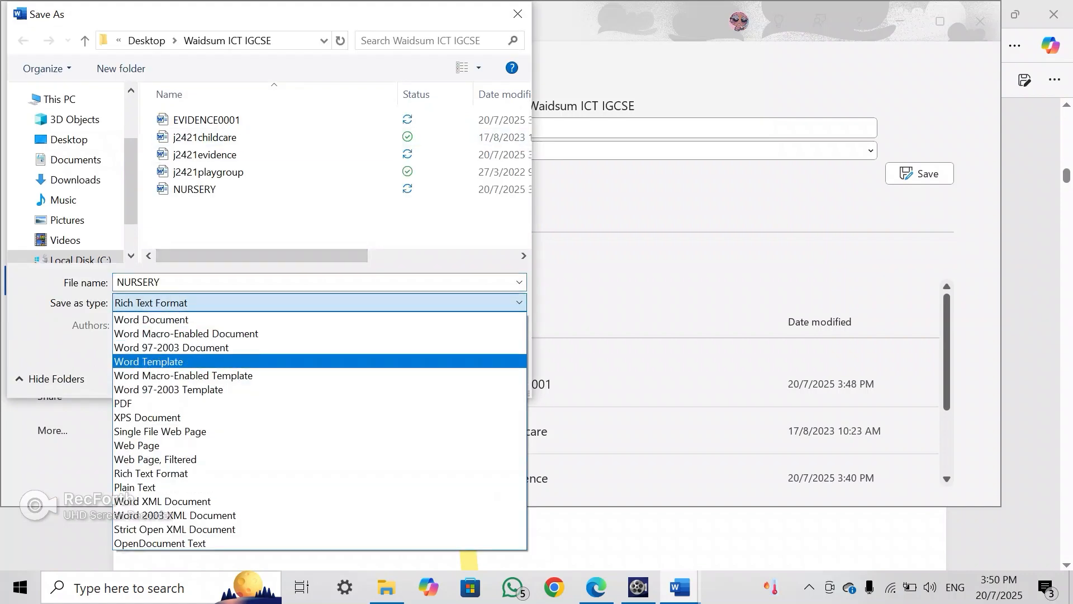
pyautogui.click(152, 320)
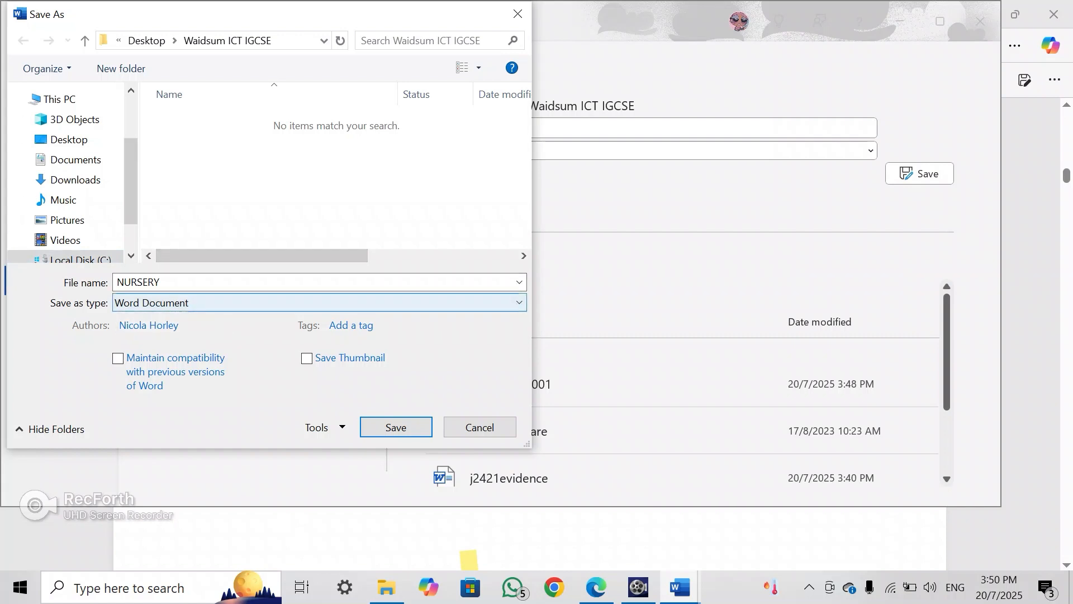
pyautogui.click(223, 302)
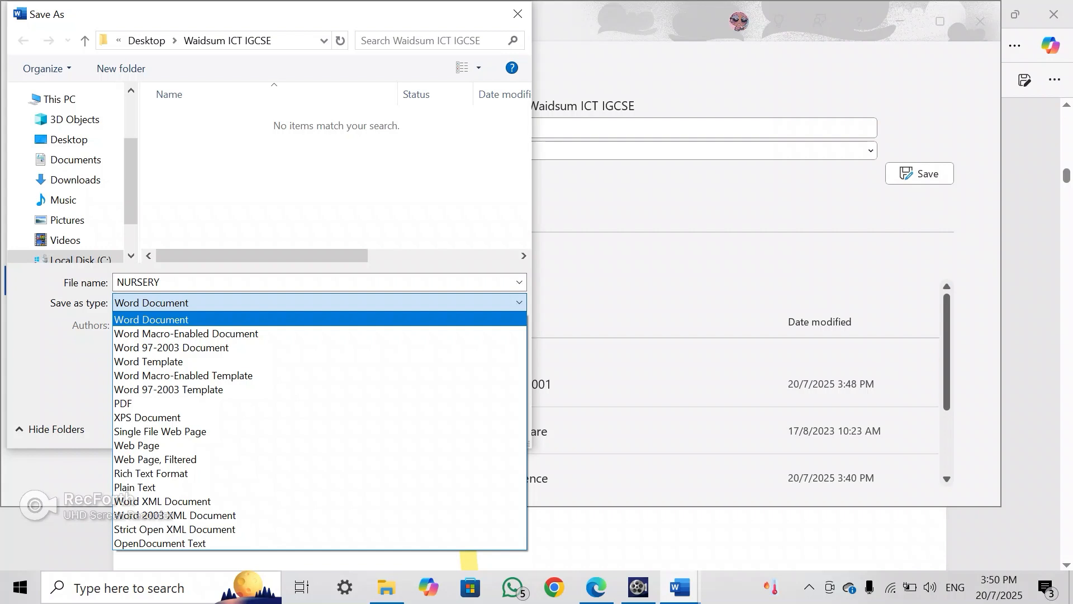
pyautogui.click(223, 319)
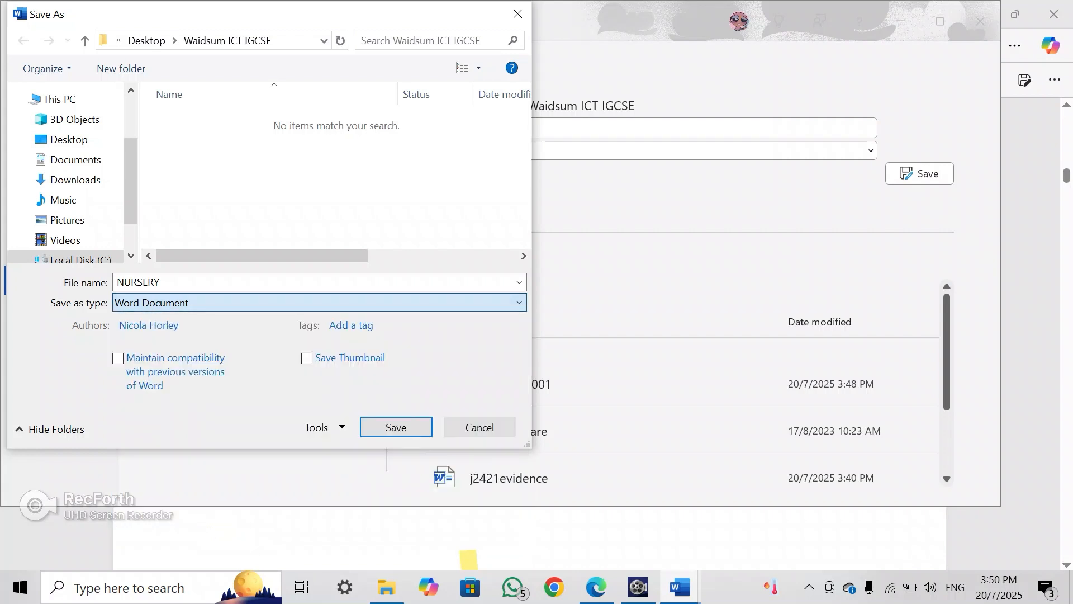
# Open Snipping Tool and capture the whole Save As dialog with the file name NURSERY and the Word Document type
pyautogui.press('super+s')
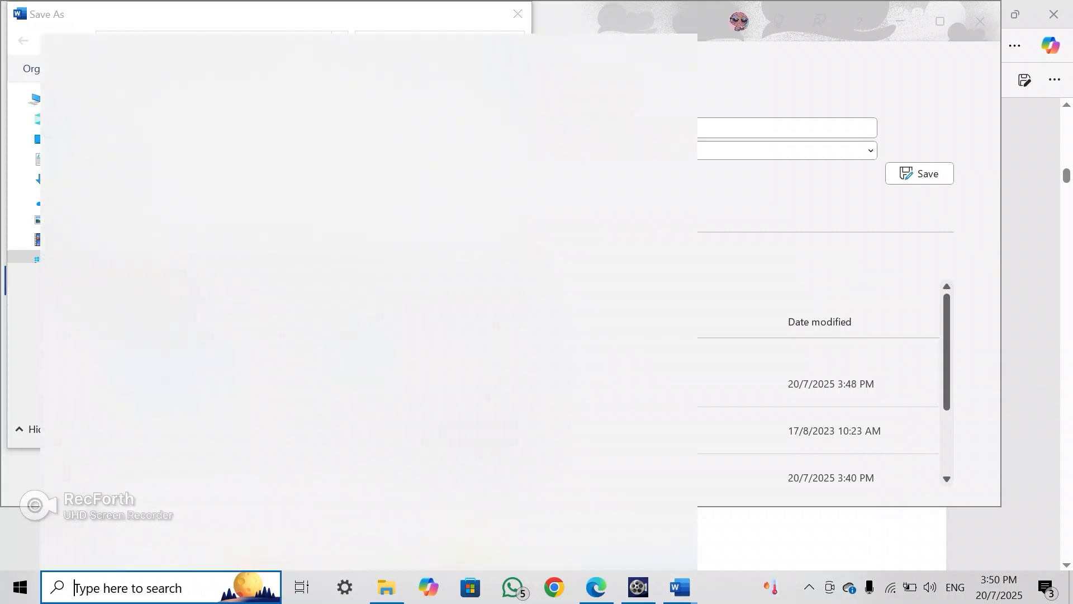
pyautogui.write('snip')
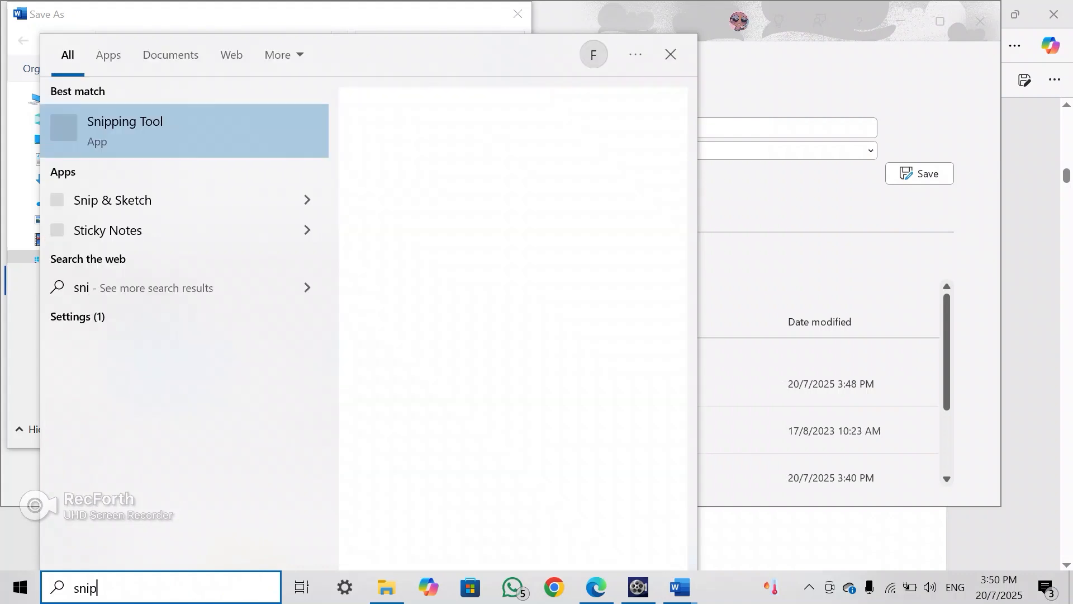
pyautogui.press('Escape')
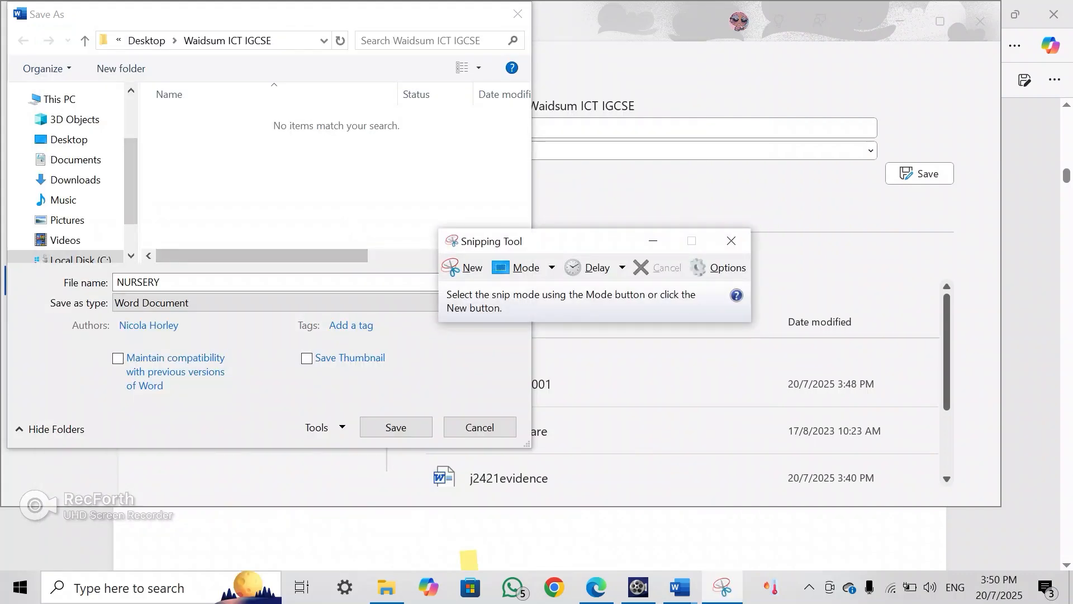
pyautogui.click(468, 267)
pyautogui.moveTo(0, 1); pyautogui.dragTo(528, 446)
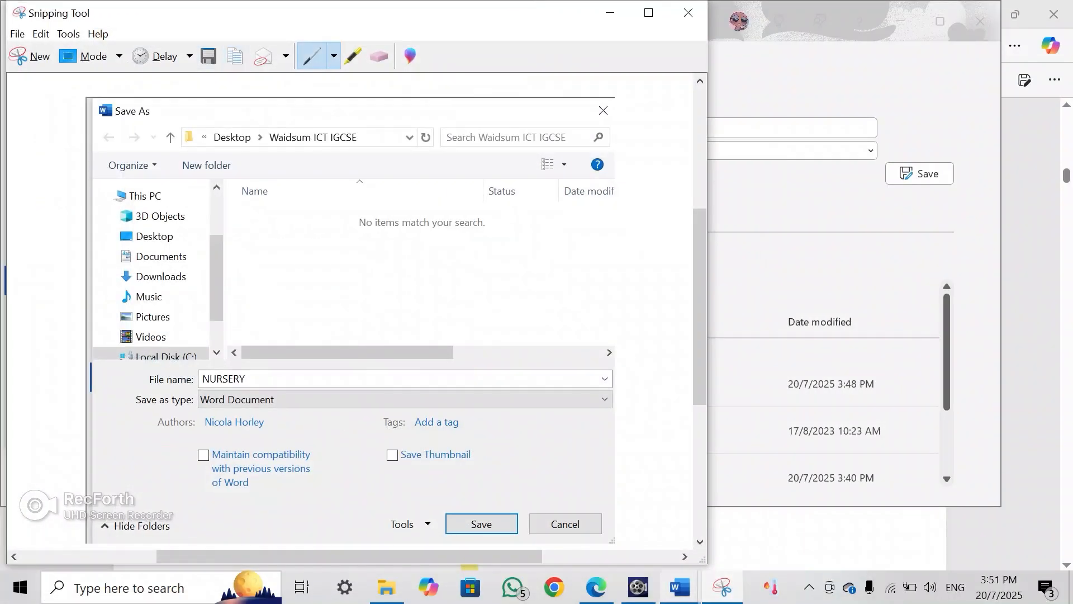
# Return to Word and try to complete the save of the NURSERY document in the Waidsum ICT IGCSE folder
pyautogui.moveTo(680, 587)
pyautogui.click(600, 514)
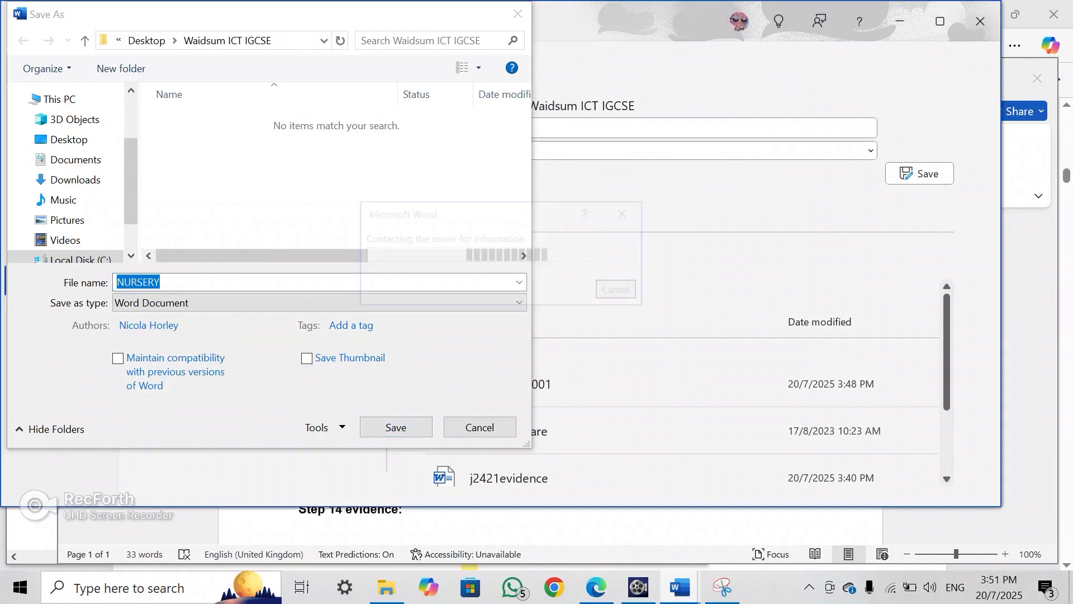
pyautogui.press('Return')
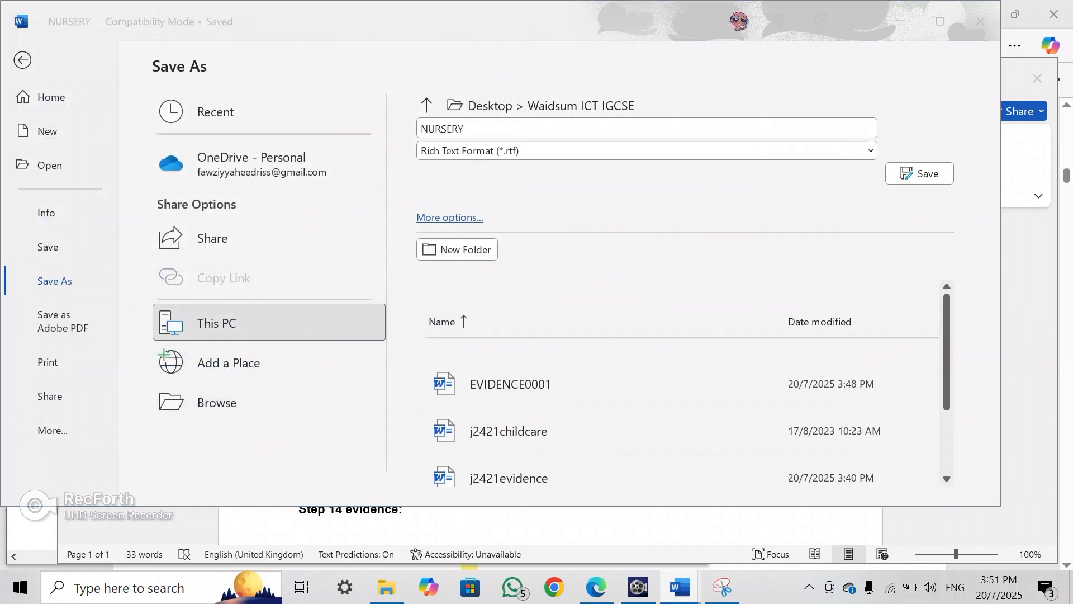
pyautogui.press('Return')
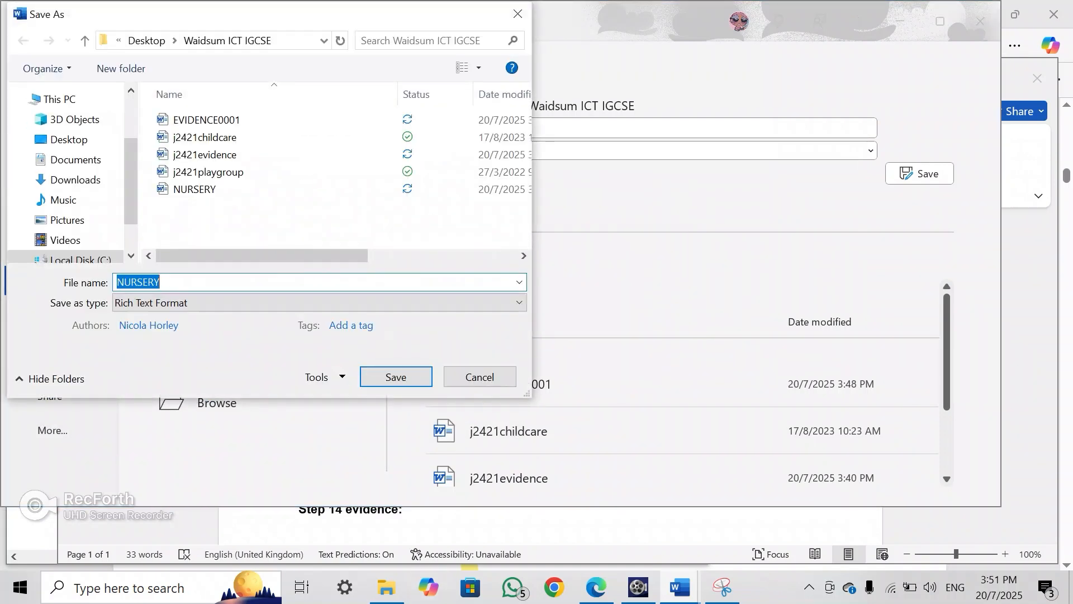
pyautogui.click(396, 377)
# Paste the Save As screenshot under Step 1 evidence in the evidence document and shrink it to about half its width
pyautogui.click(465, 554)
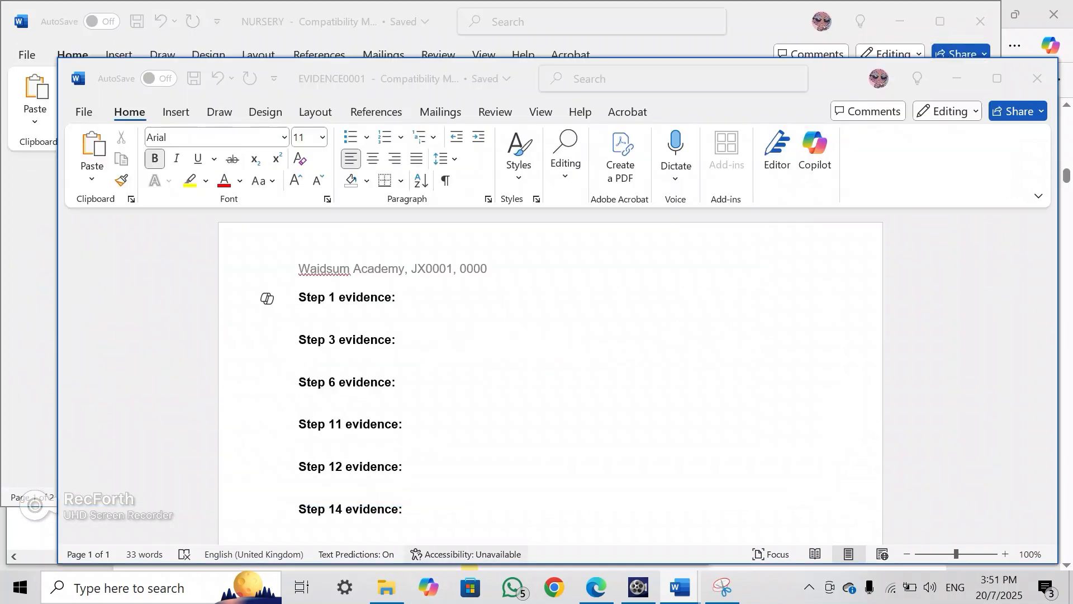
pyautogui.click(165, 325)
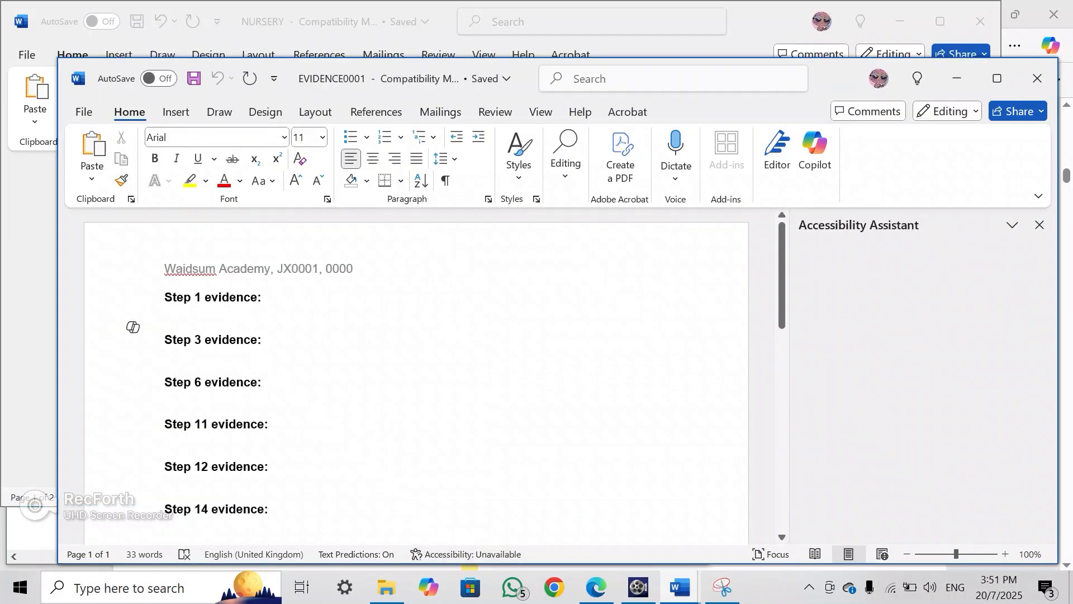
pyautogui.click(165, 311)
pyautogui.hotkey('ctrl', 'v')
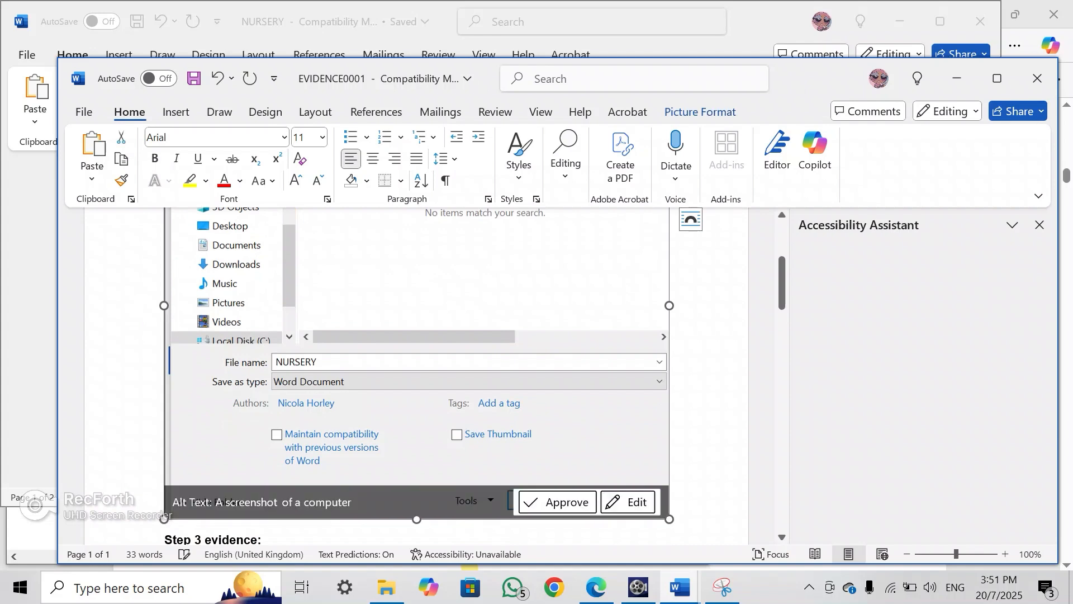
pyautogui.moveTo(669, 519); pyautogui.dragTo(431, 317)
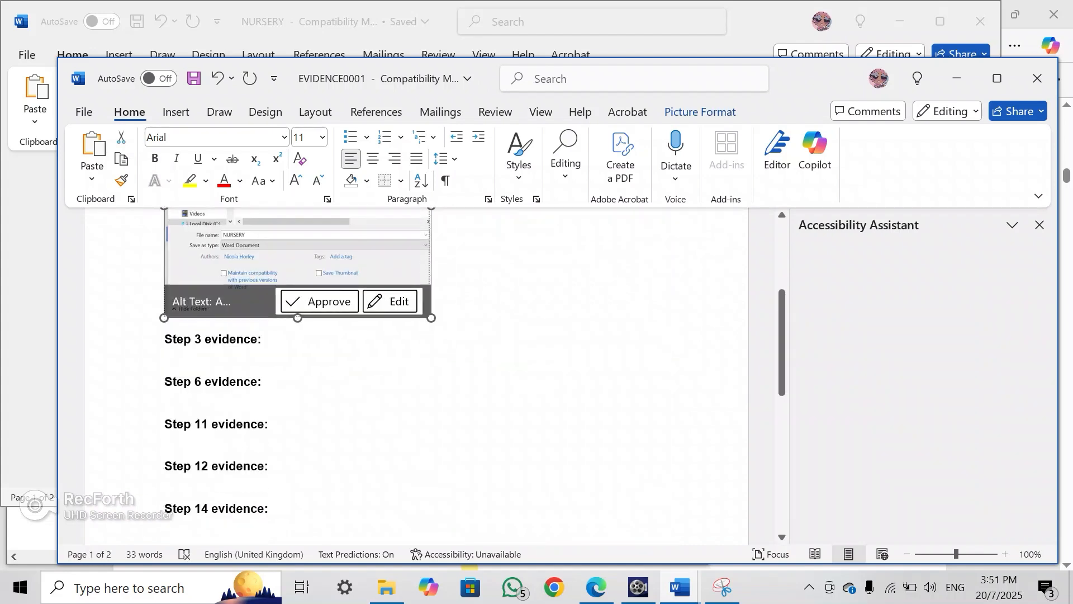
pyautogui.scroll(4, 431, 318)
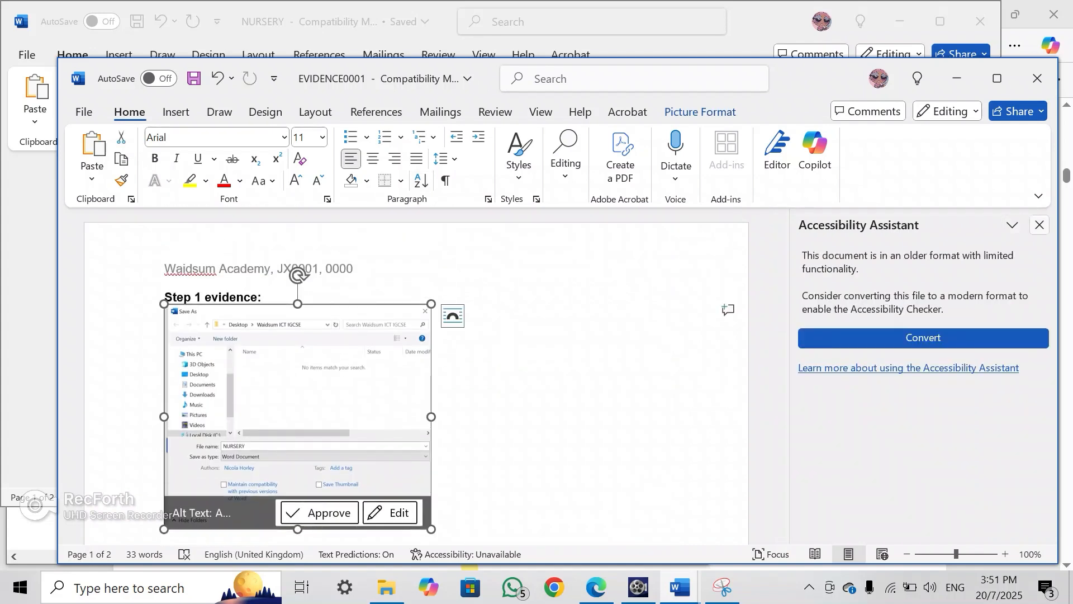
pyautogui.click(1039, 224)
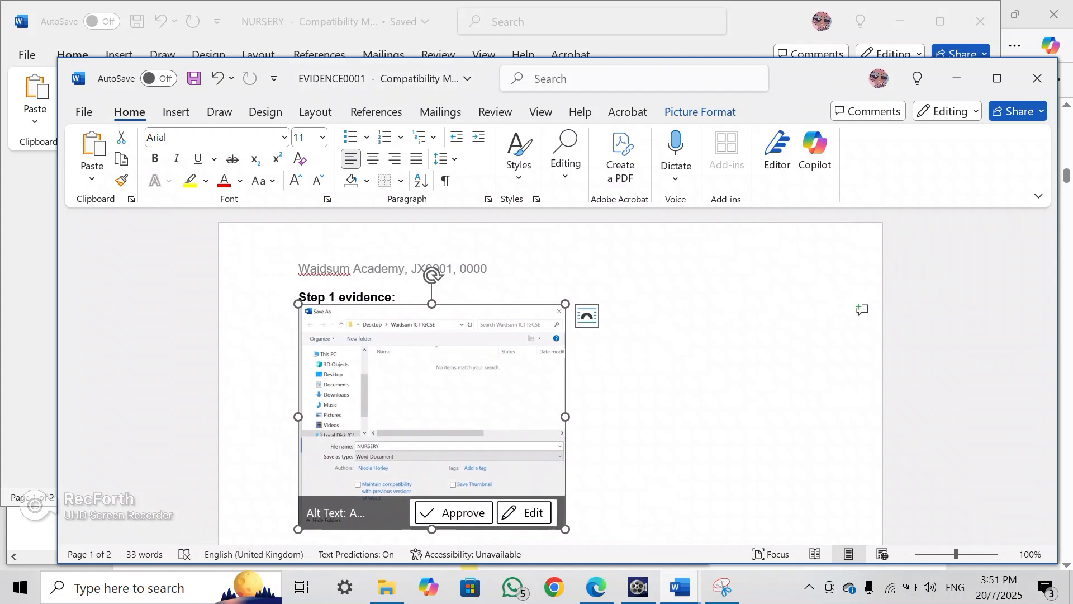
# Save the evidence document with its Step 1 screenshot, deselect the picture and minimise the Snipping Tool window
pyautogui.hotkey('ctrl', 's')
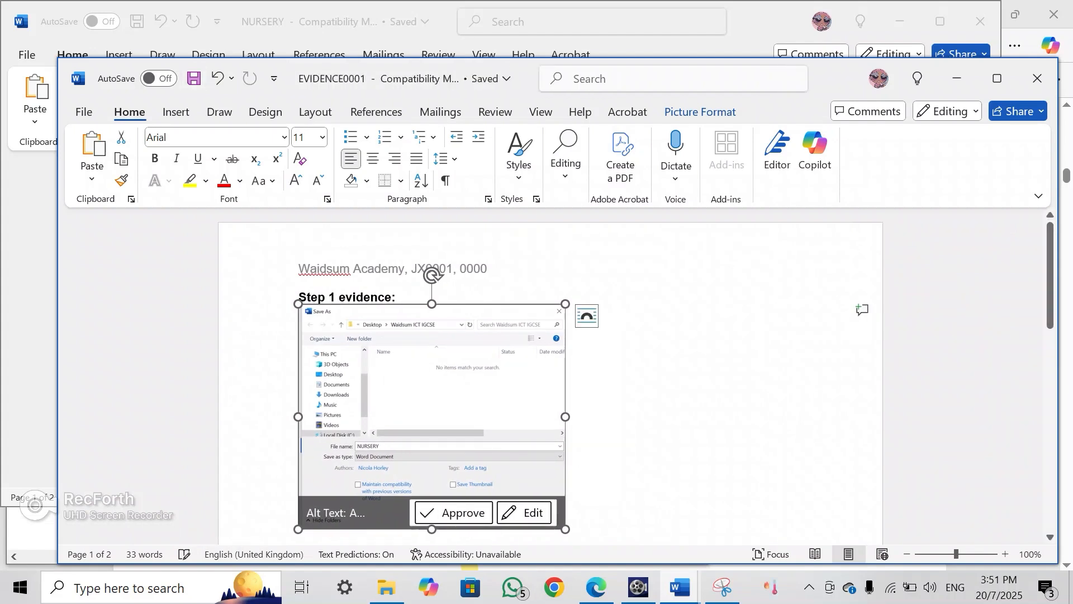
pyautogui.scroll(-10, 550, 374)
pyautogui.scroll(4, 550, 375)
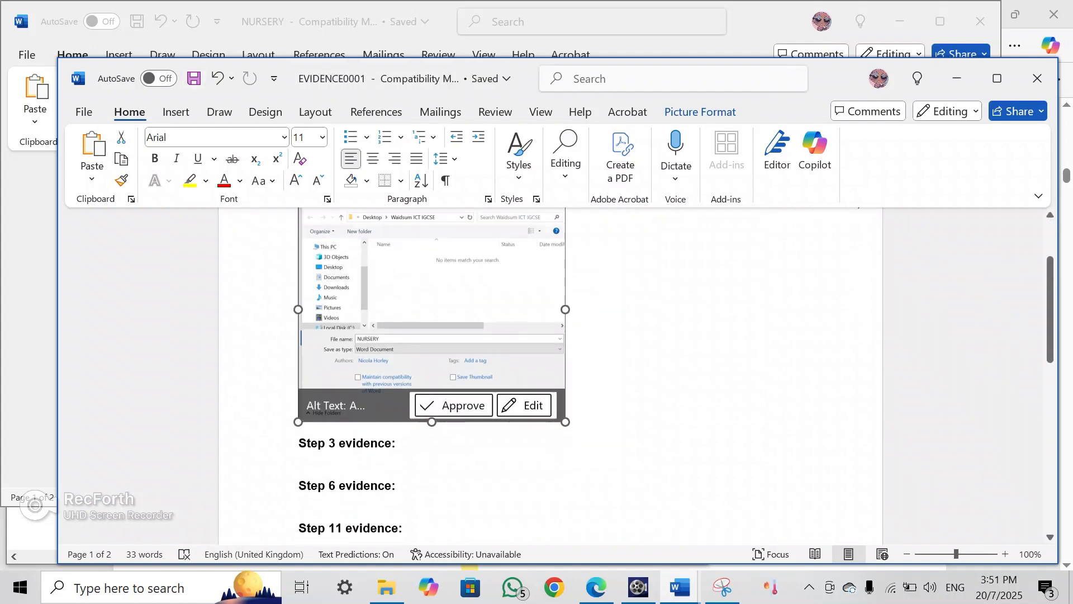
pyautogui.click(566, 415)
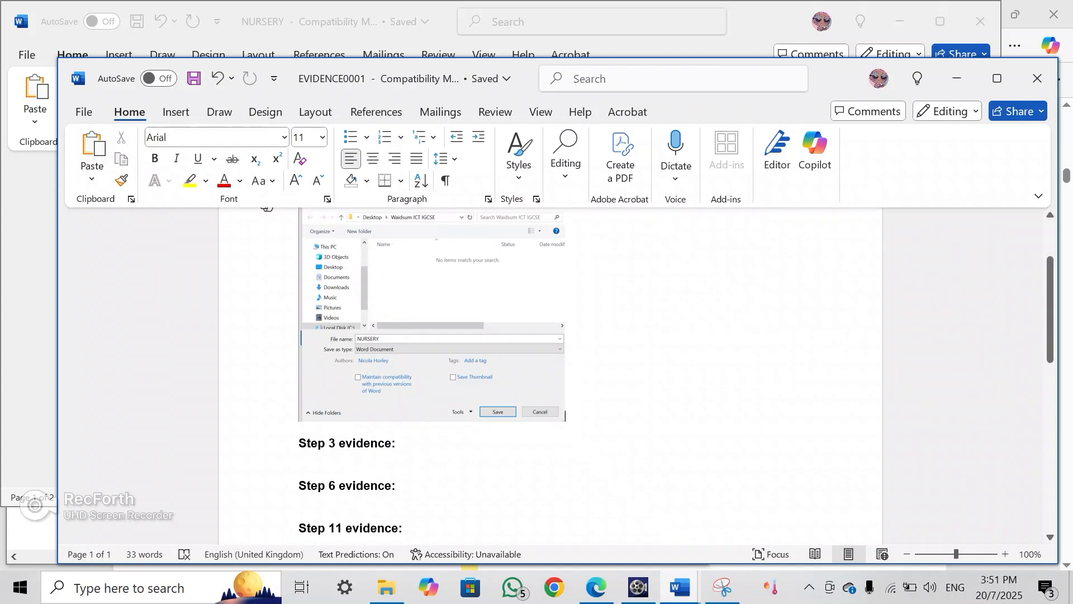
pyautogui.click(722, 587)
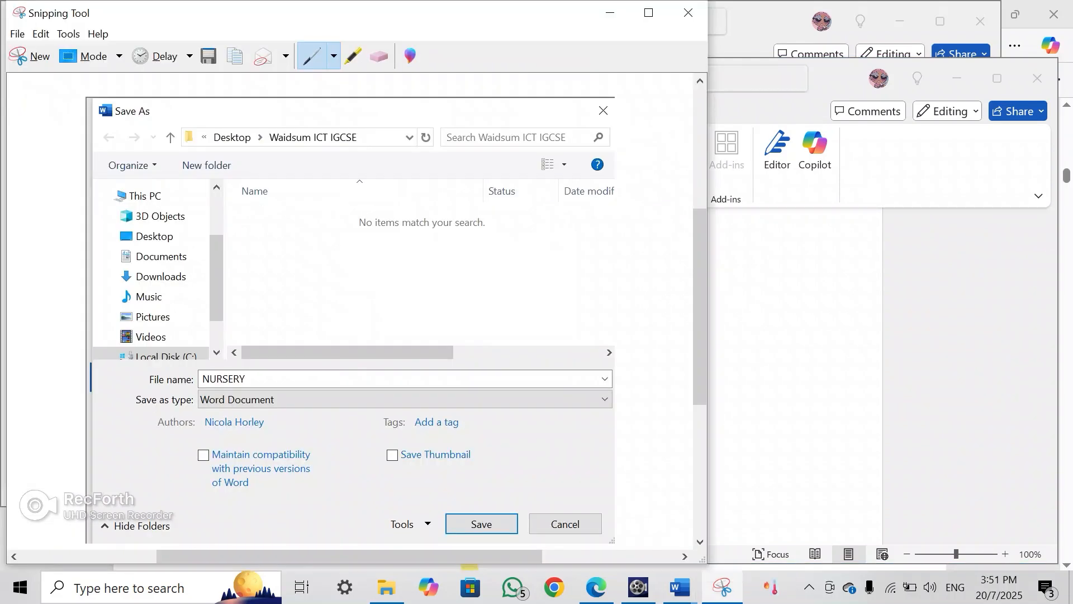
pyautogui.click(610, 12)
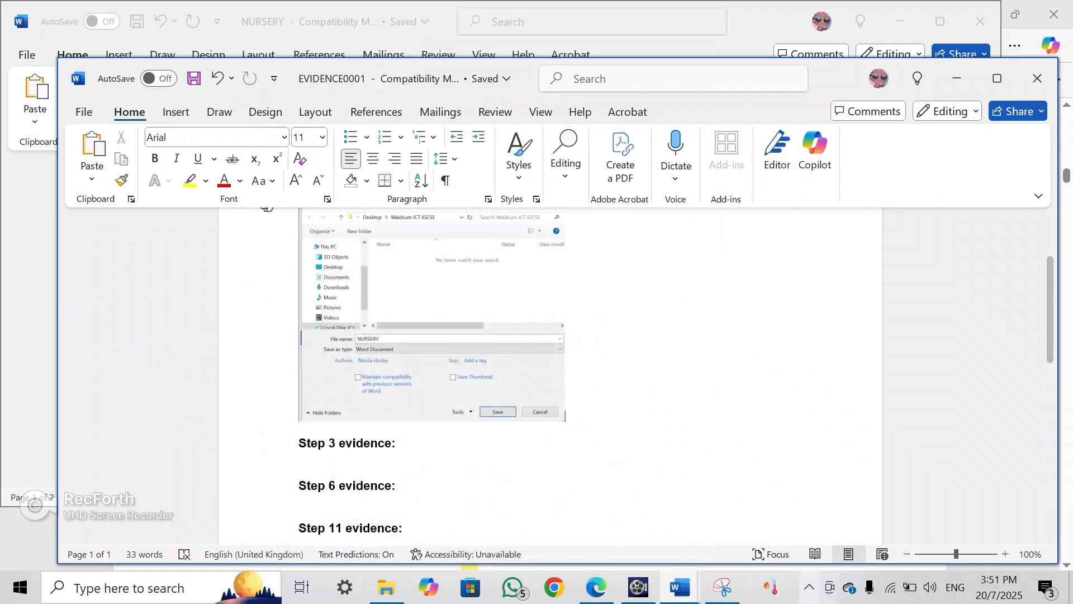
# Switch to the question paper in Edge and highlight task 2's opening line and the full right-aligned header instruction
pyautogui.click(596, 587)
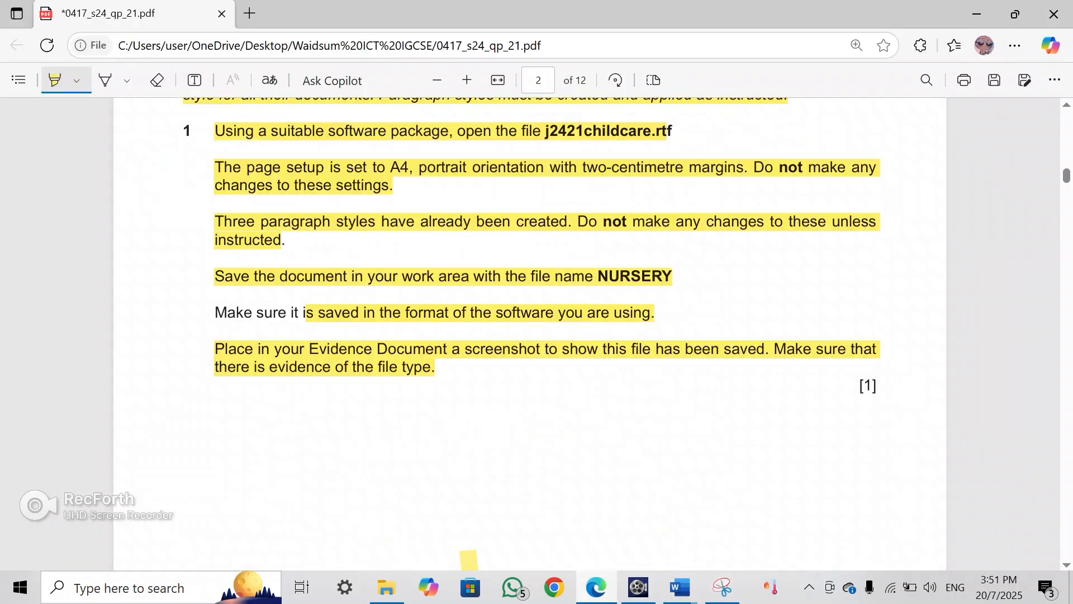
pyautogui.scroll(-8, 530, 336)
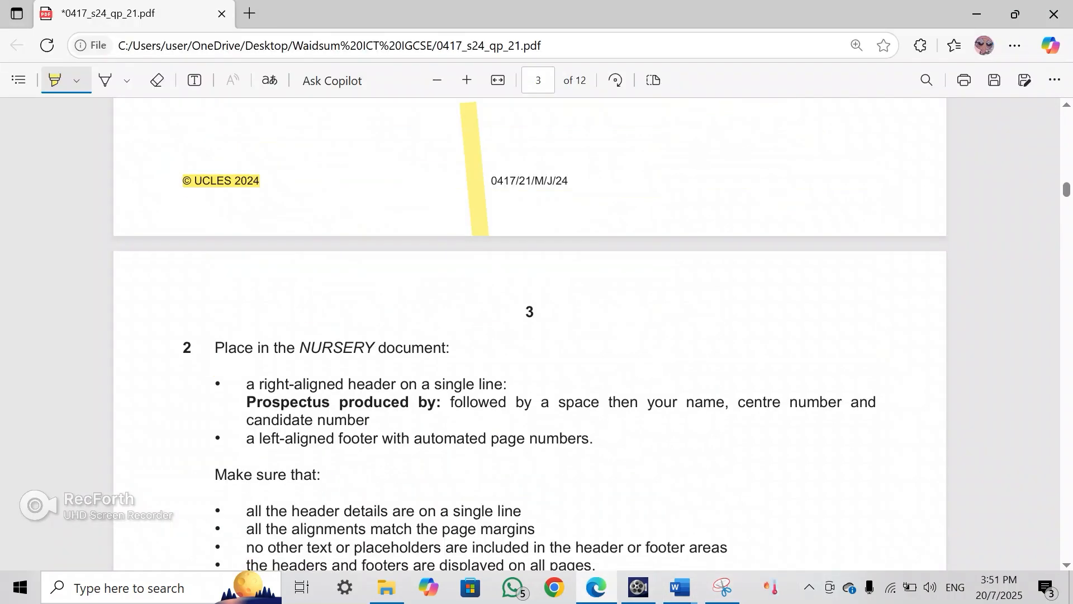
pyautogui.moveTo(216, 348); pyautogui.dragTo(446, 348)
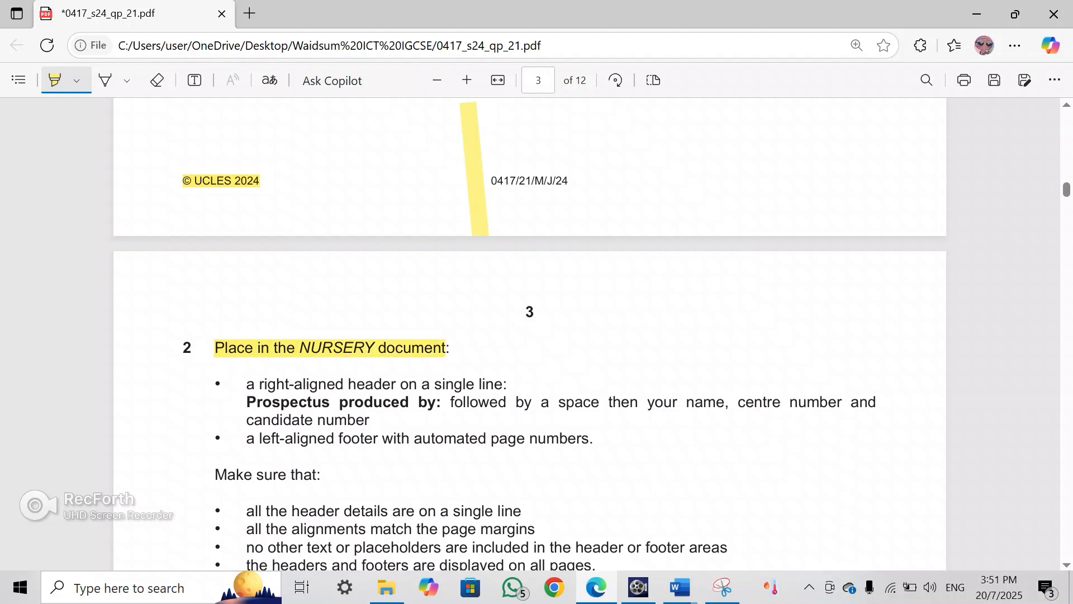
pyautogui.moveTo(246, 384)
pyautogui.mouseDown()
pyautogui.moveTo(507, 384)
pyautogui.moveTo(444, 384)
pyautogui.moveTo(532, 402)
pyautogui.moveTo(507, 384)
pyautogui.mouseUp()
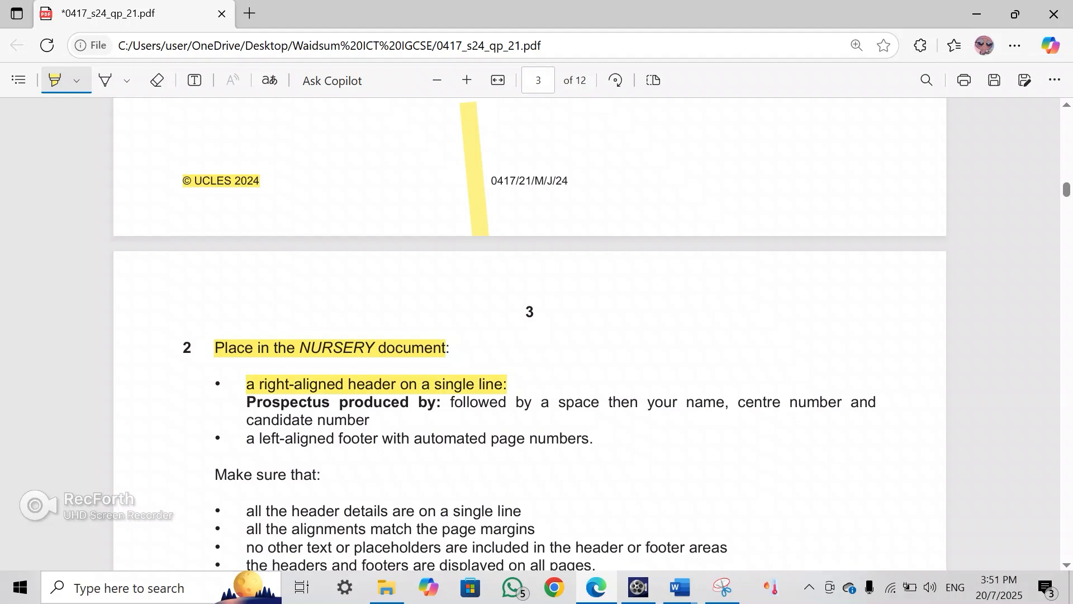
pyautogui.moveTo(246, 402); pyautogui.dragTo(370, 420)
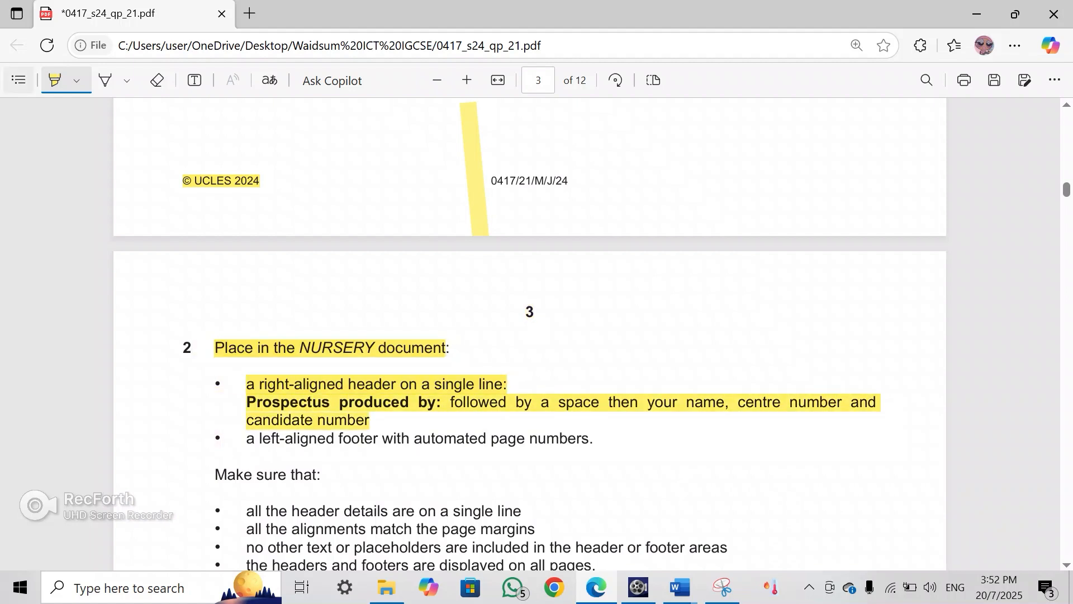
# Copy "Prospectus produced by:" from the question paper and paste it as a right-aligned line below the title in the NURSERY document in Word
pyautogui.click(55, 80)
pyautogui.moveTo(247, 402); pyautogui.dragTo(445, 402)
pyautogui.hotkey('ctrl', 'c')
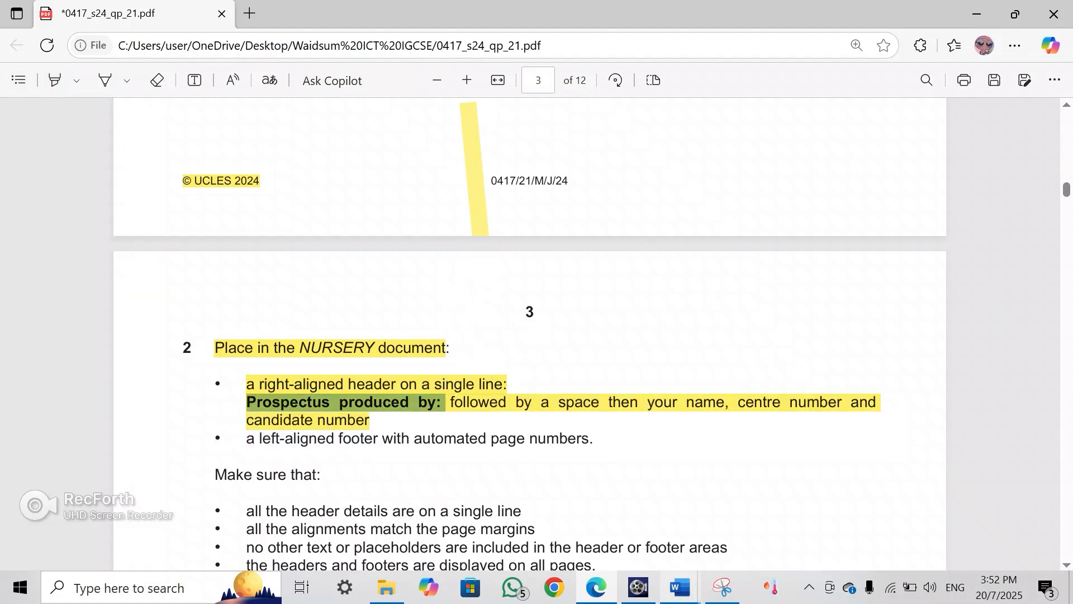
pyautogui.moveTo(680, 587)
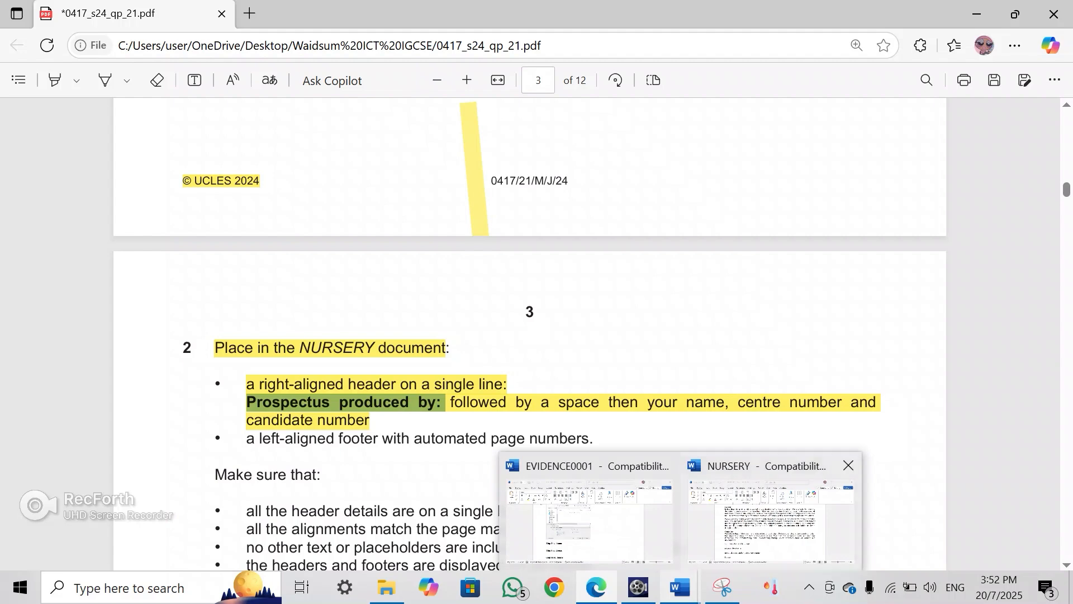
pyautogui.click(771, 519)
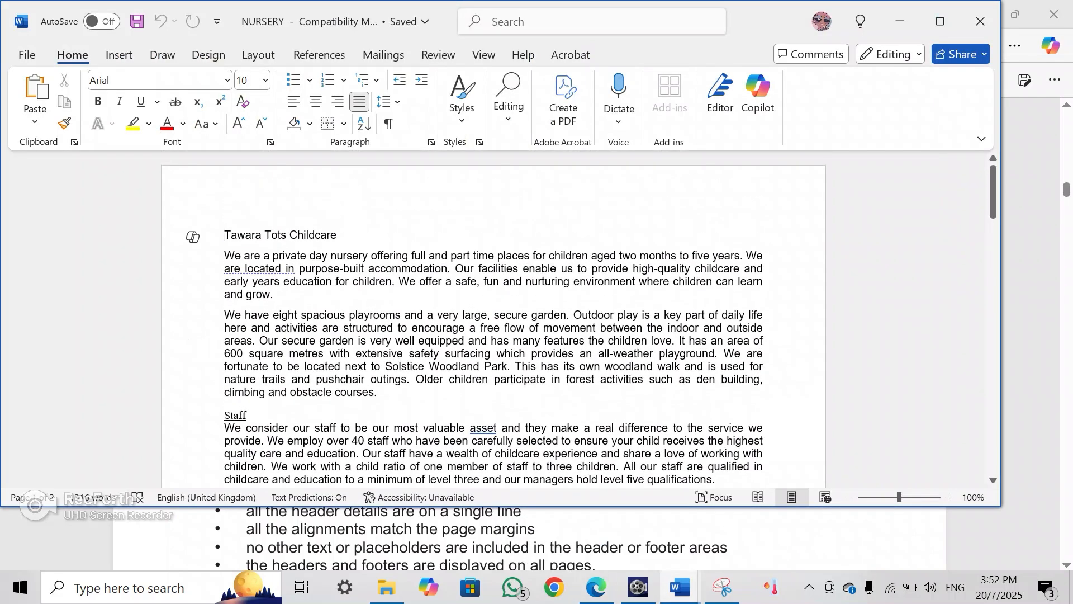
pyautogui.press('Return')
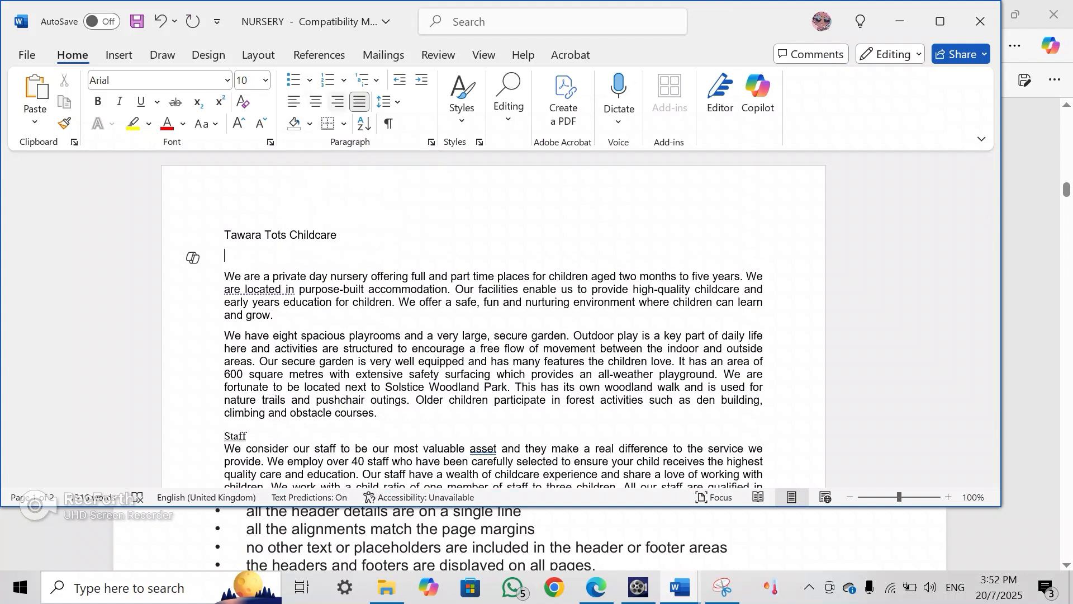
pyautogui.click(337, 101)
pyautogui.hotkey('ctrl', 'v')
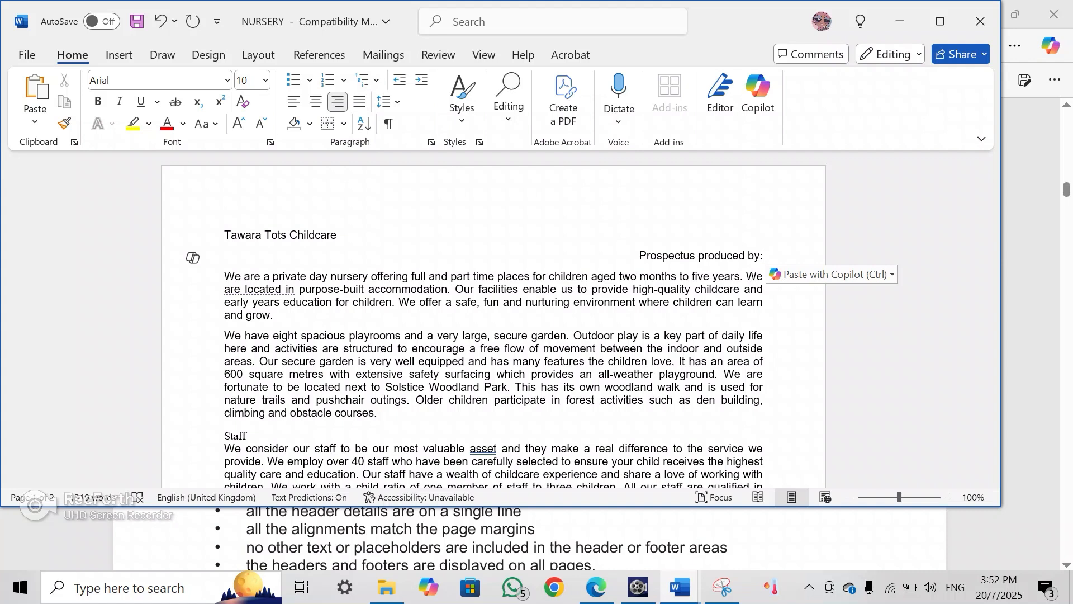
# Complete the Prospectus line with Waidsum Academy, the centre number and the candidate number, separated by commas, and save the document
pyautogui.write('w')
pyautogui.press('BackSpace')
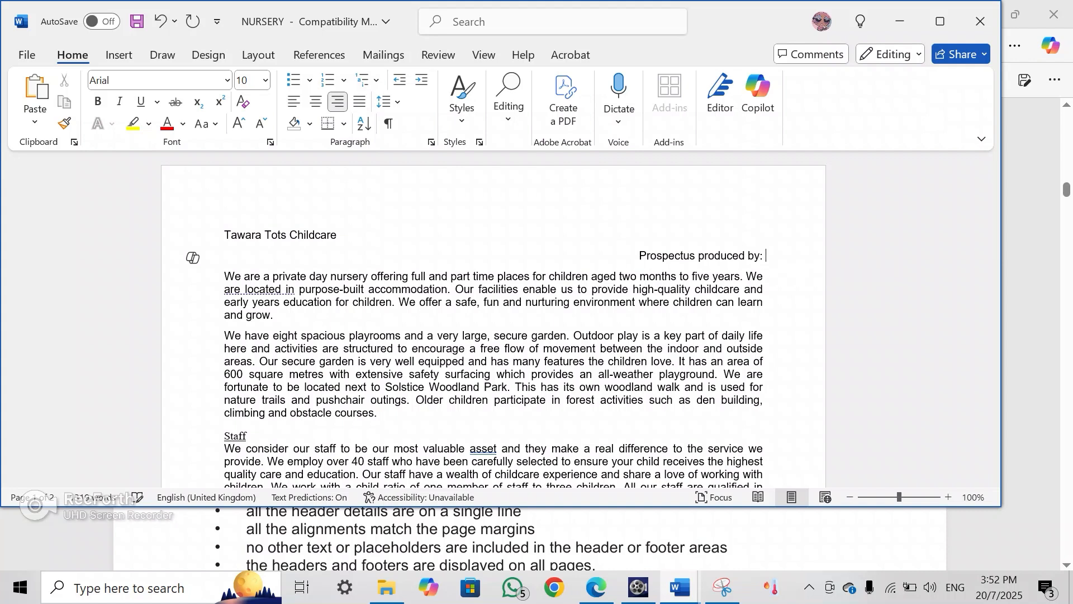
pyautogui.write('Waidsum')
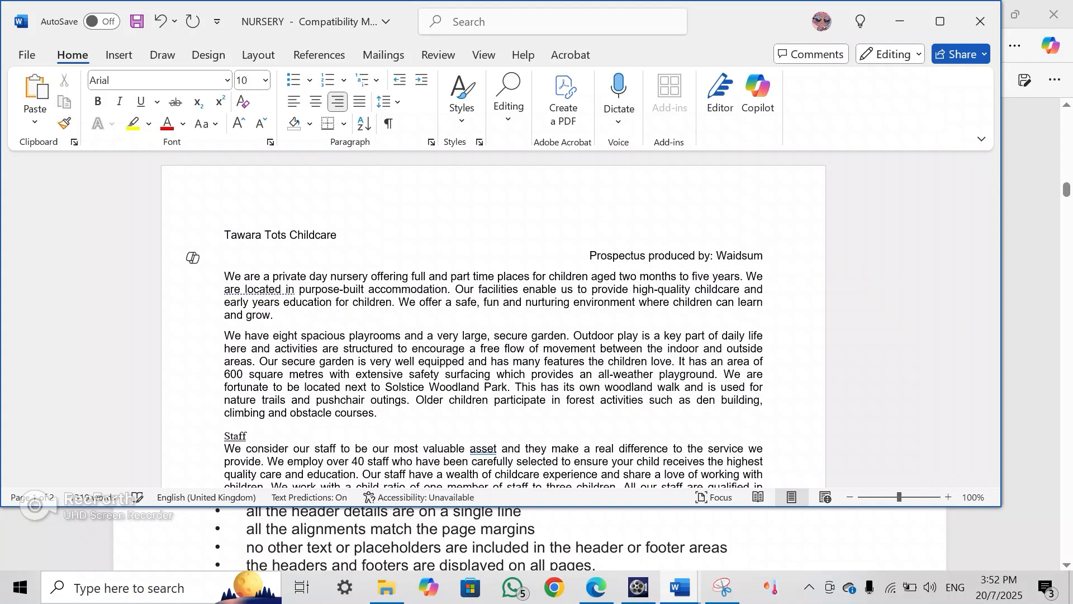
pyautogui.write(' Academ')
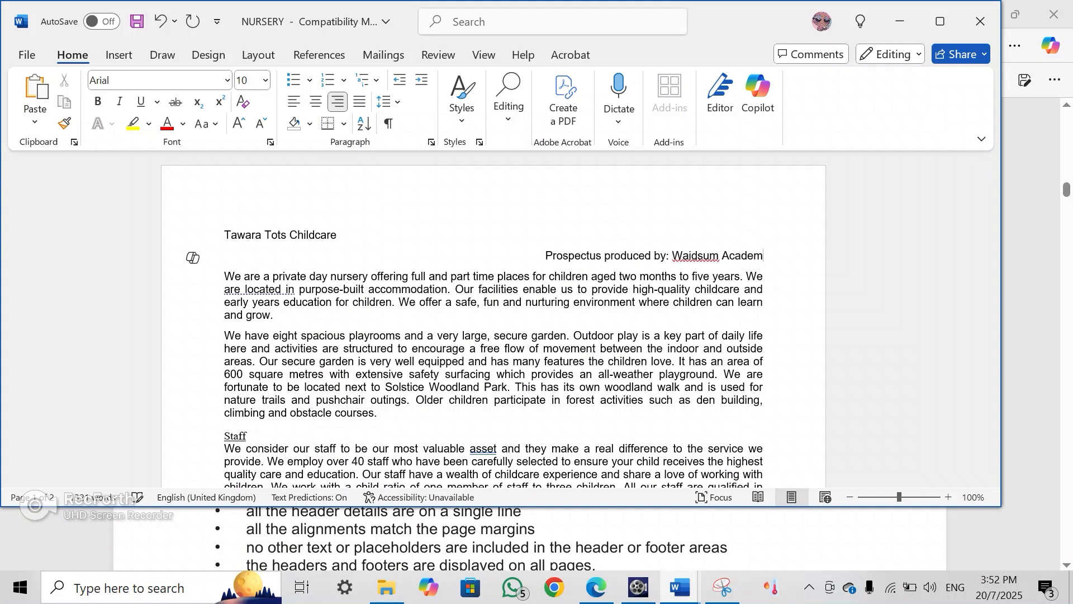
pyautogui.write('y,')
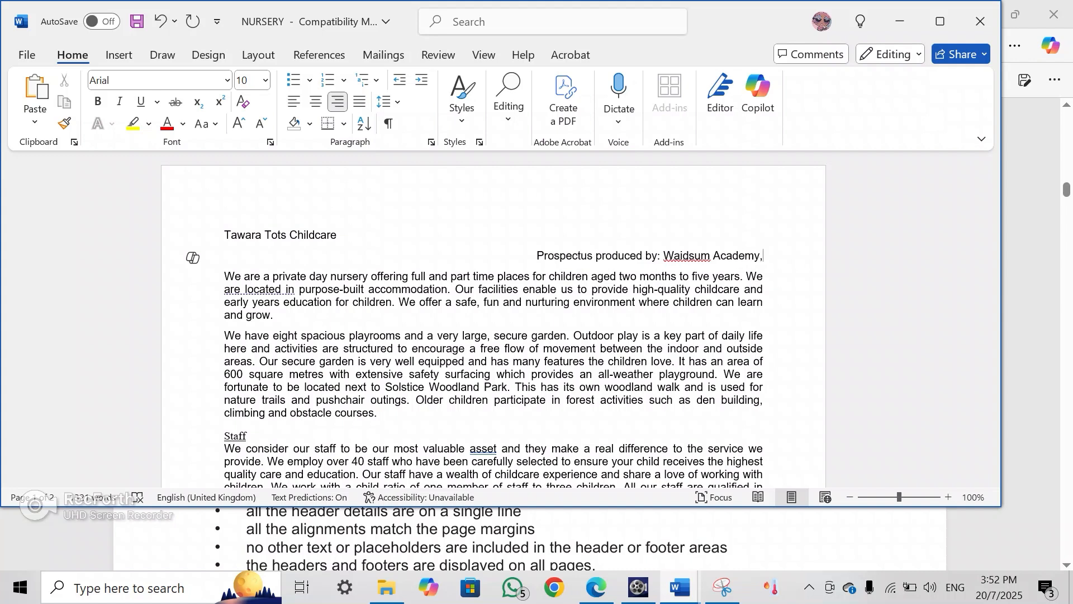
pyautogui.write(' JX001')
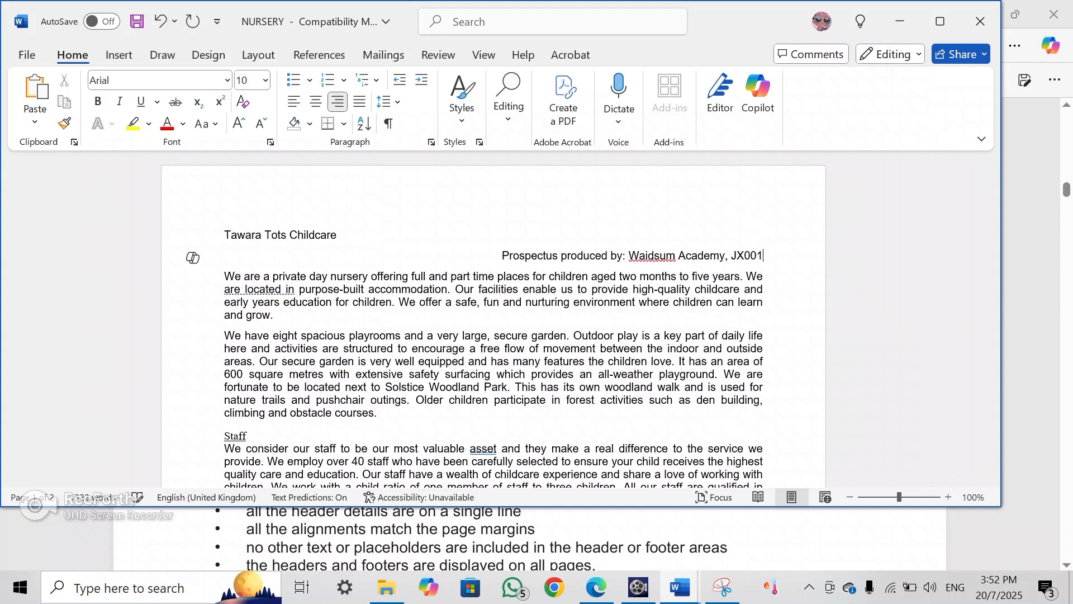
pyautogui.press('BackSpace')
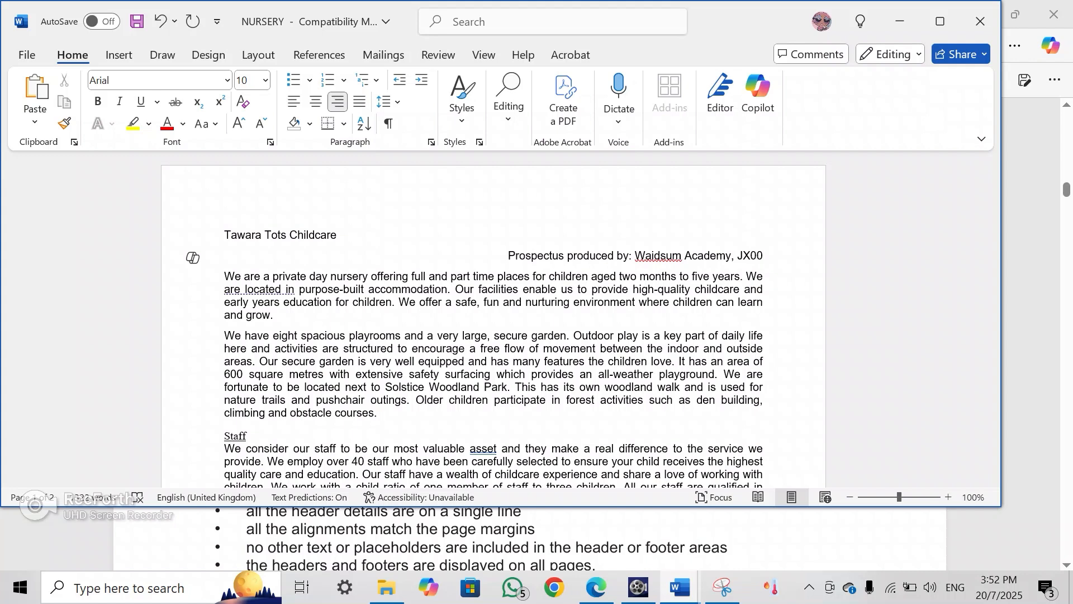
pyautogui.write('01,')
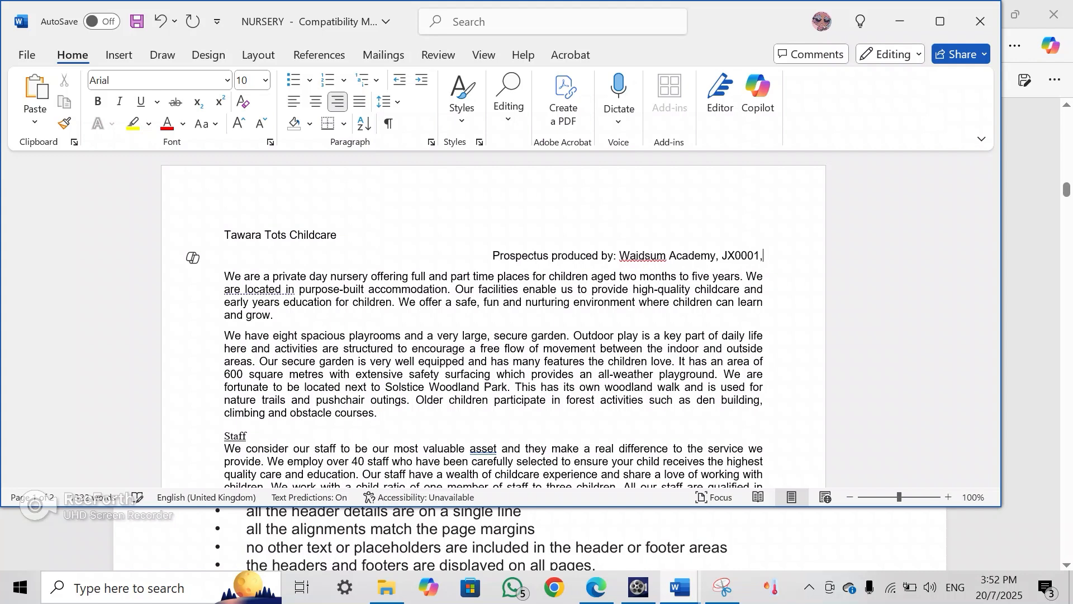
pyautogui.write(' 0001')
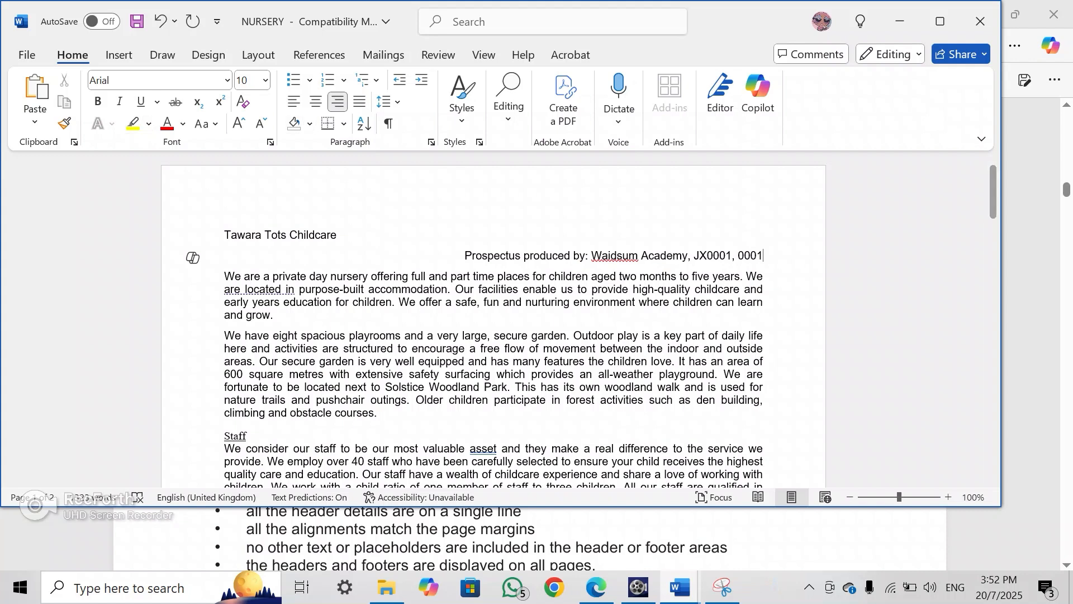
pyautogui.hotkey('ctrl', 's')
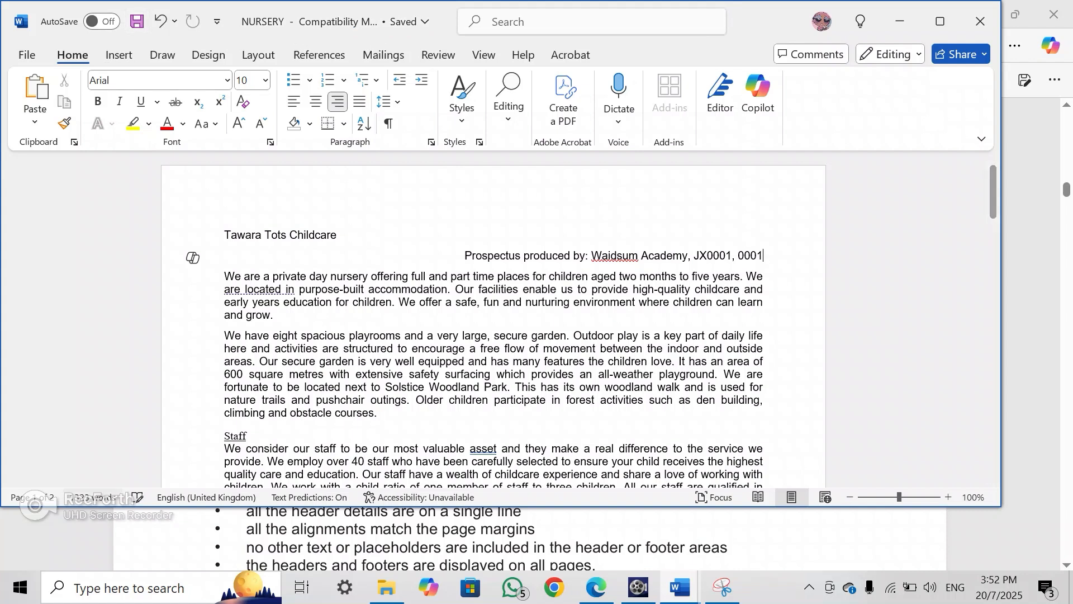
# Return to the question paper in Edge and highlight parts of task 2's left-aligned footer instruction and the words "a right-aligned header"
pyautogui.hotkey('alt', 'Tab')
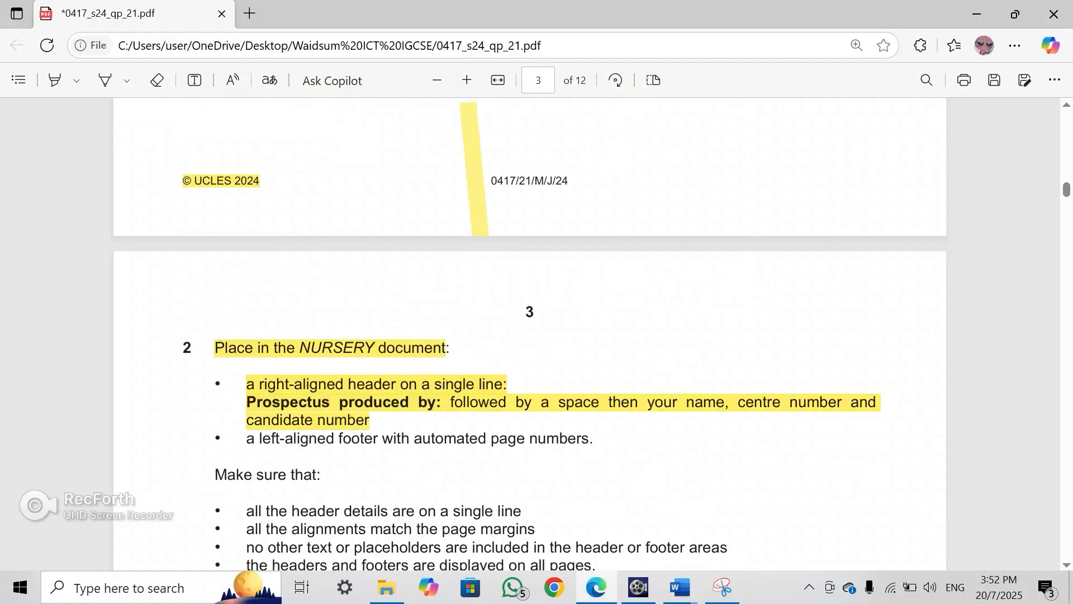
pyautogui.click(54, 80)
pyautogui.scroll(-4, 531, 335)
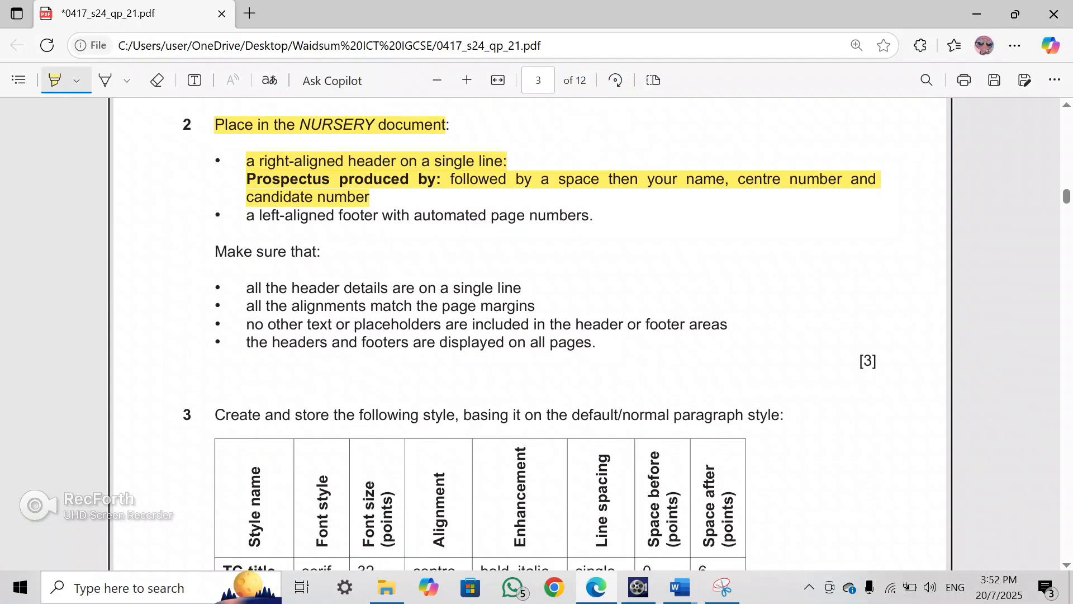
pyautogui.moveTo(247, 216); pyautogui.dragTo(255, 215)
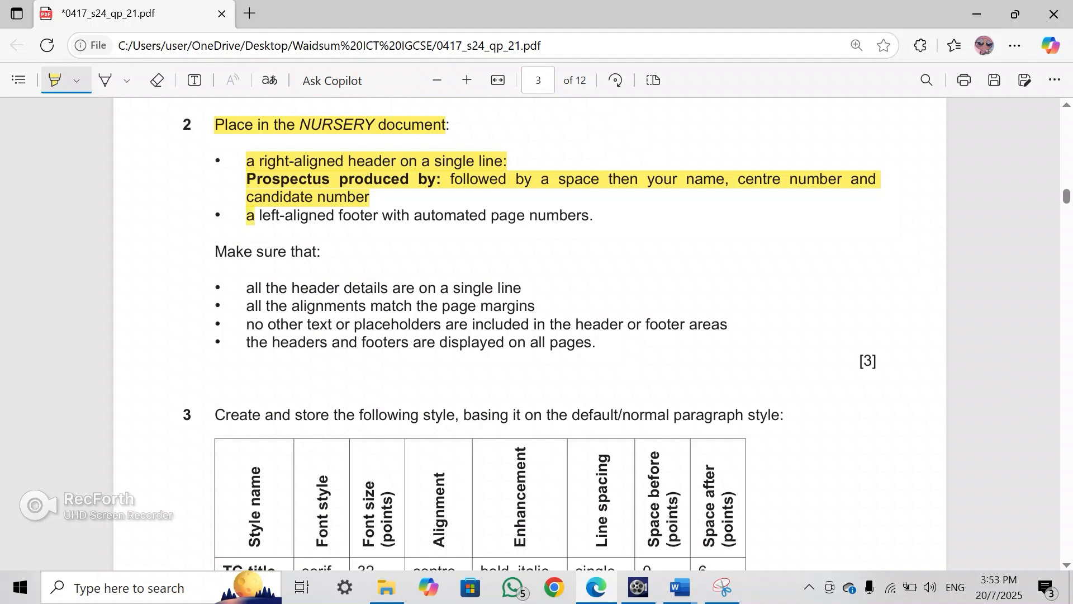
pyautogui.moveTo(247, 161); pyautogui.dragTo(409, 161)
pyautogui.moveTo(360, 215); pyautogui.dragTo(457, 215)
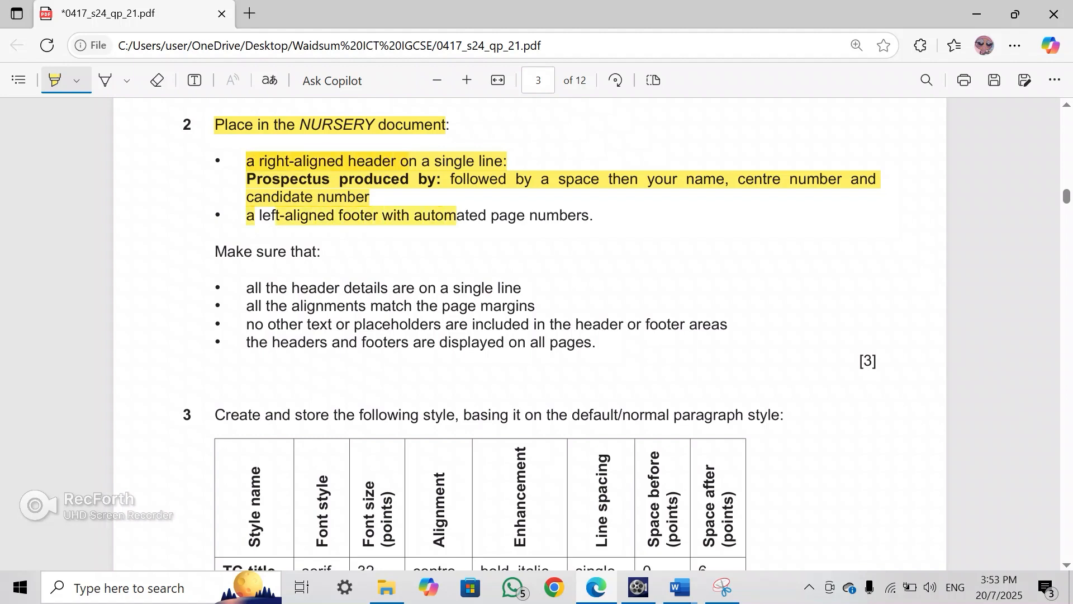
# In the NURSERY document in Word, copy the Prospectus line and remove it from the body, keeping the first paragraph separate from the title
pyautogui.click(680, 587)
pyautogui.click(778, 525)
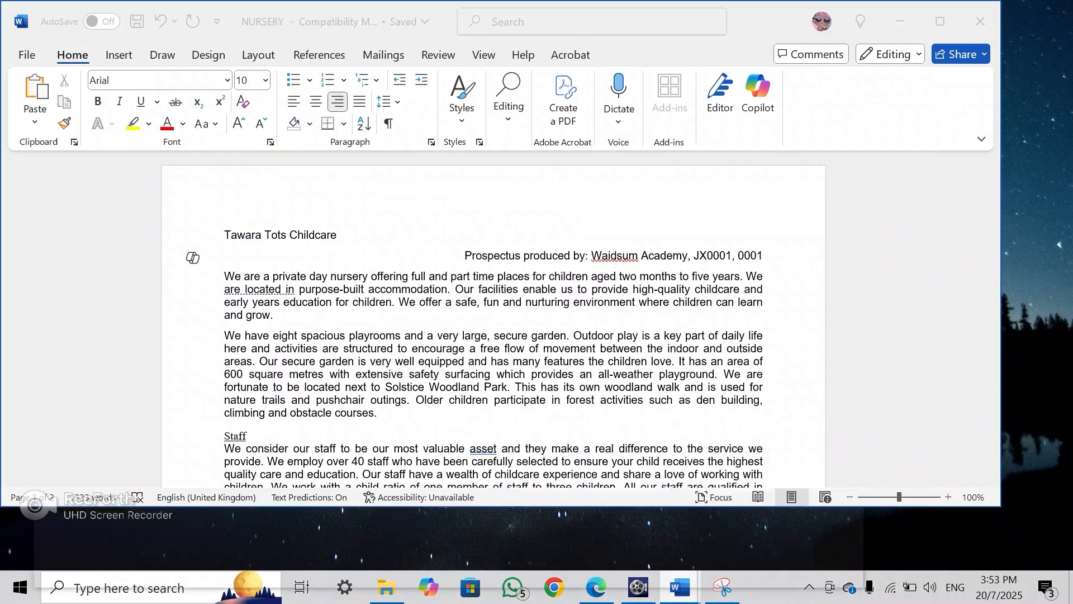
pyautogui.moveTo(763, 256); pyautogui.dragTo(465, 257)
pyautogui.hotkey('ctrl', 'c')
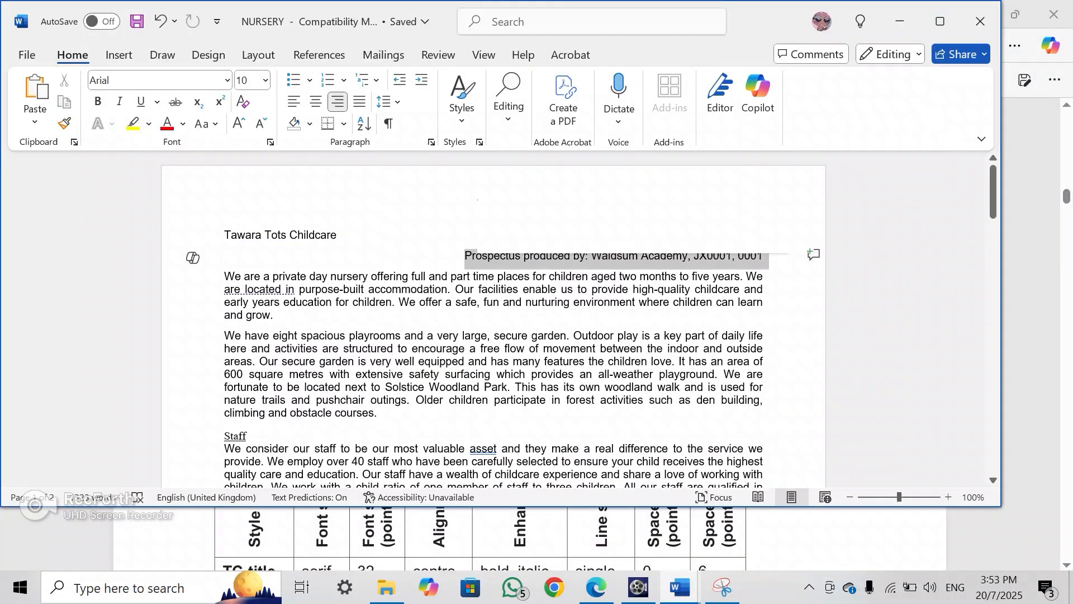
pyautogui.press('Delete')
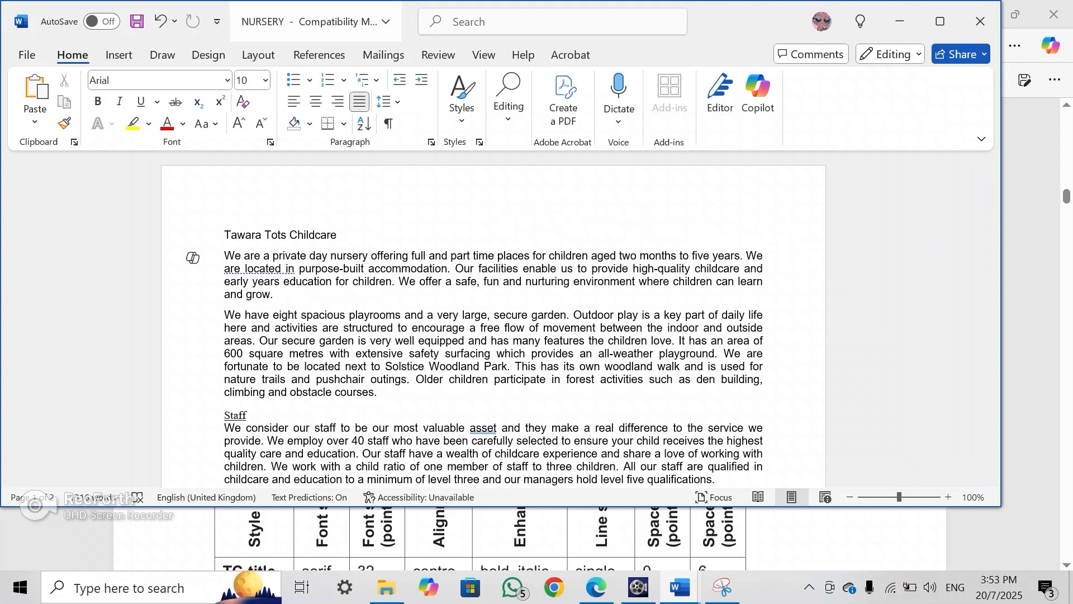
pyautogui.press('BackSpace')
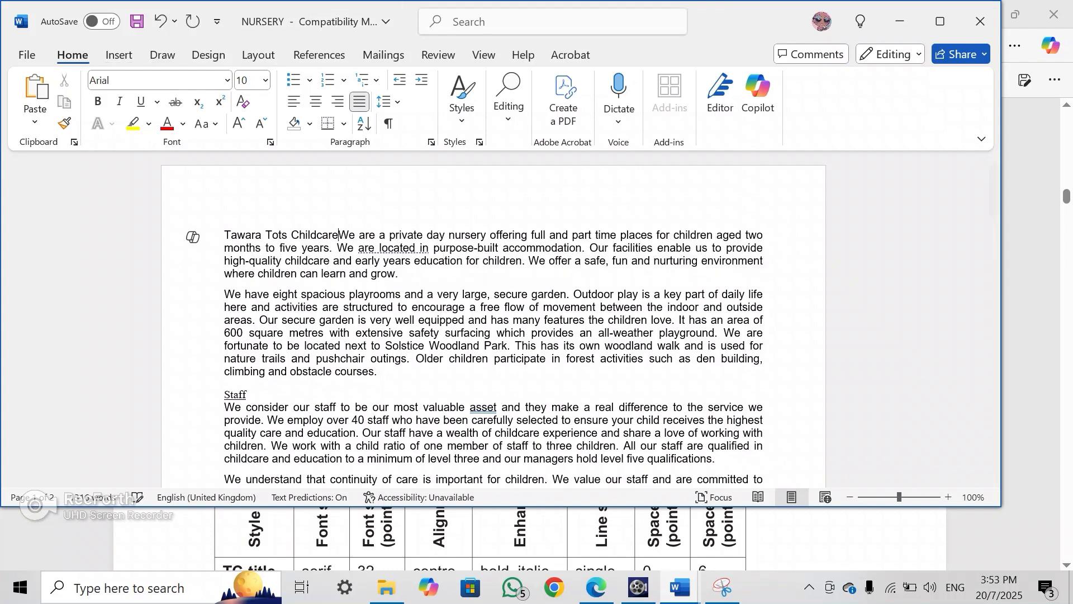
pyautogui.press('Return')
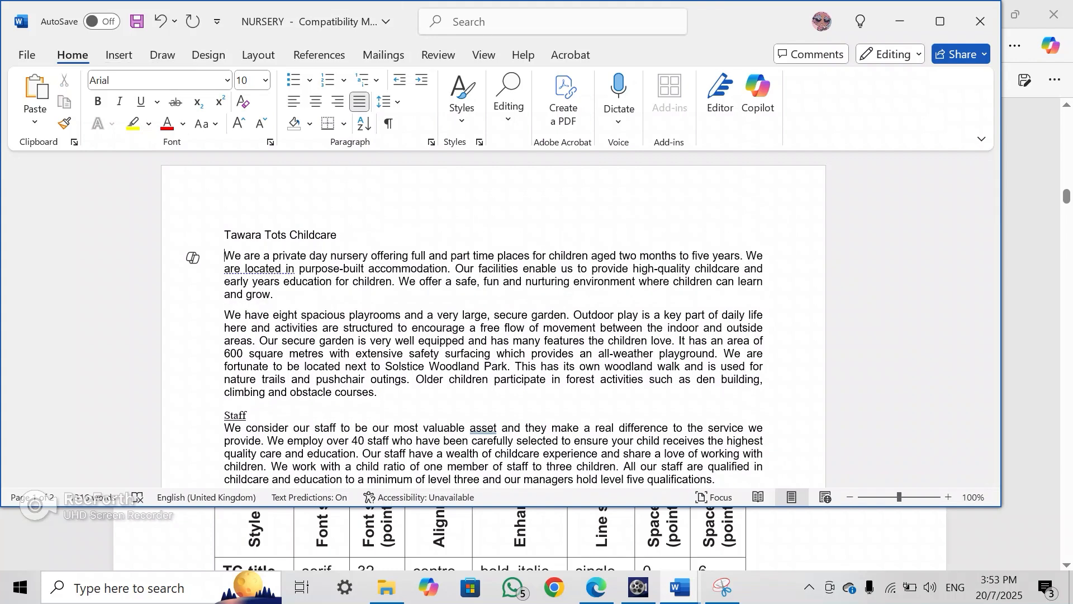
# Insert a Blank header in the NURSERY document, remove its placeholder, right-align it and paste in the copied Prospectus line
pyautogui.click(119, 55)
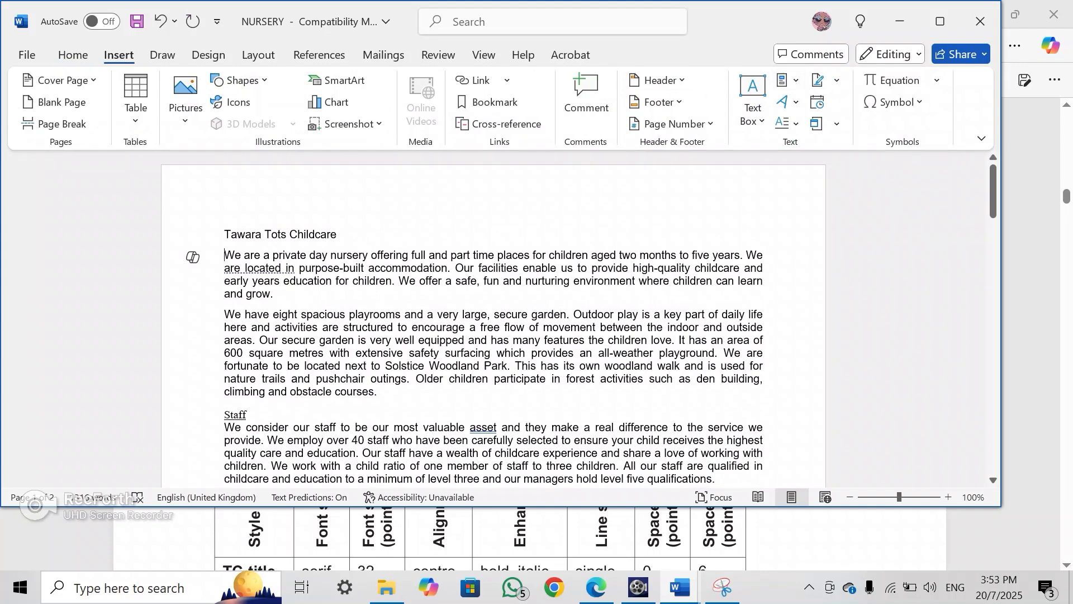
pyautogui.click(659, 80)
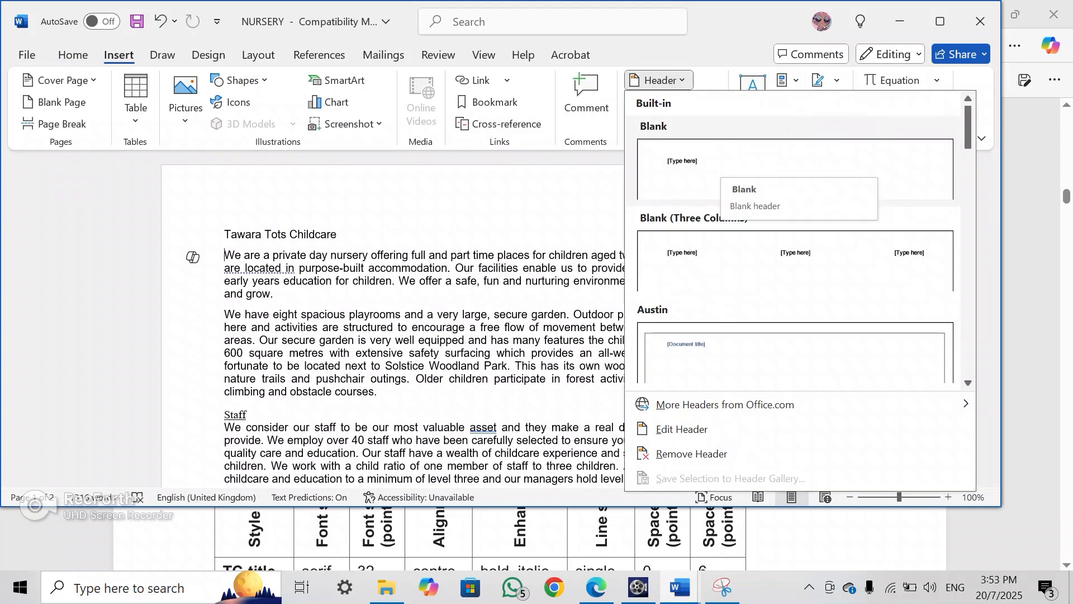
pyautogui.click(716, 168)
pyautogui.press('Delete')
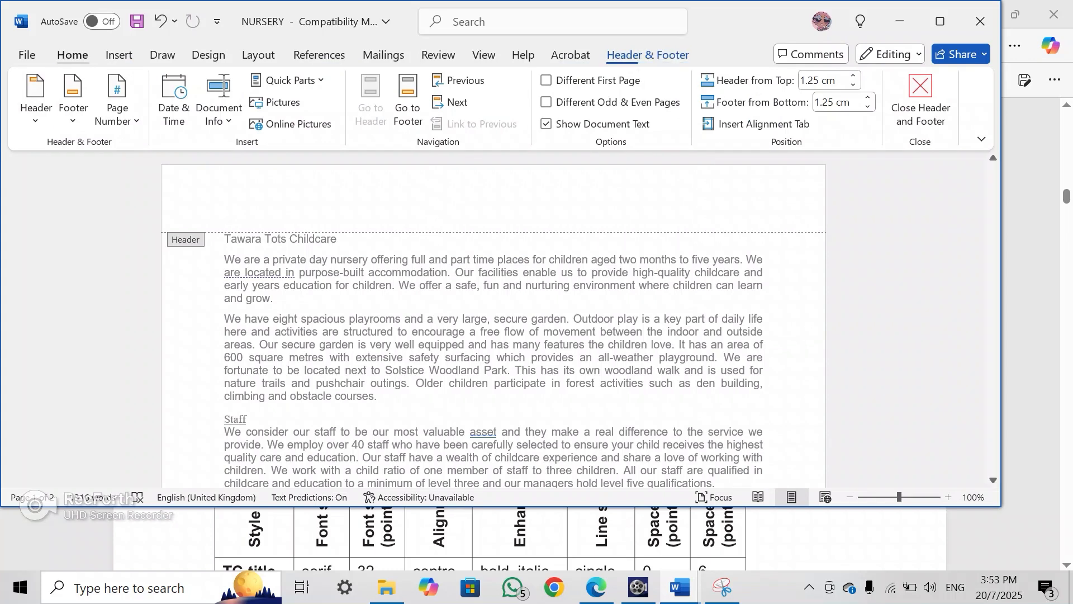
pyautogui.click(73, 55)
pyautogui.click(338, 102)
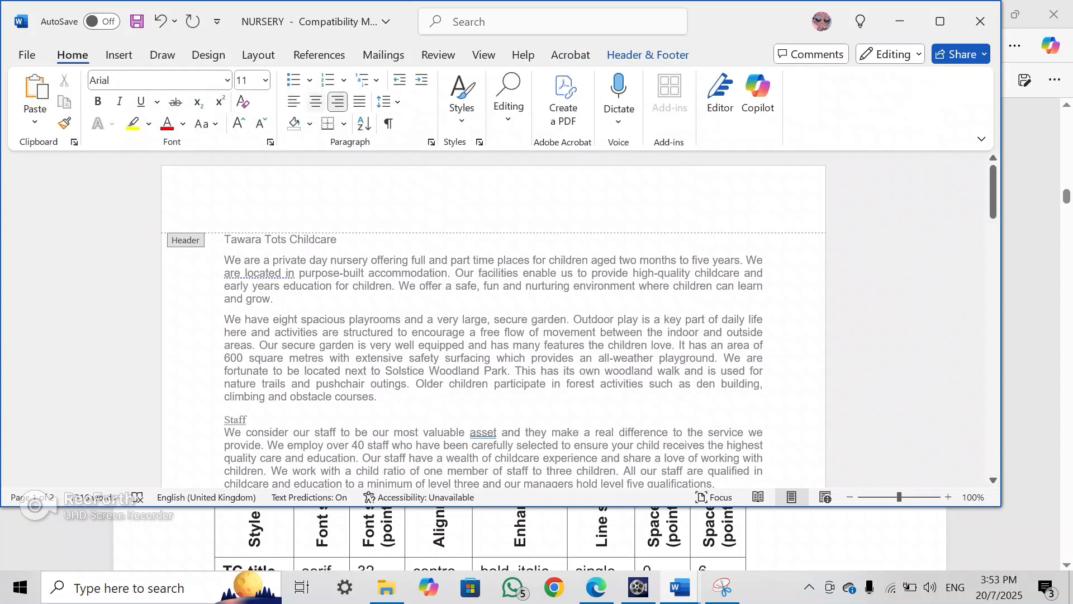
pyautogui.hotkey('ctrl', 'v')
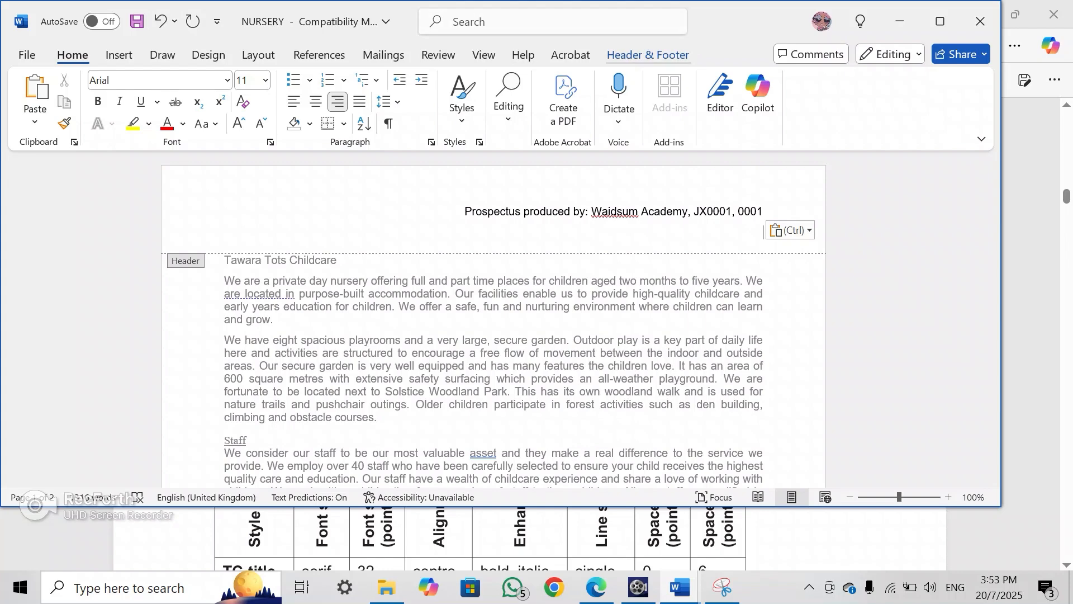
# Go to the page 1 footer, highlight the start of the left-aligned footer instruction in the Edge question paper, and return to NURSERY in Word
pyautogui.click(648, 55)
pyautogui.scroll(-10, 494, 319)
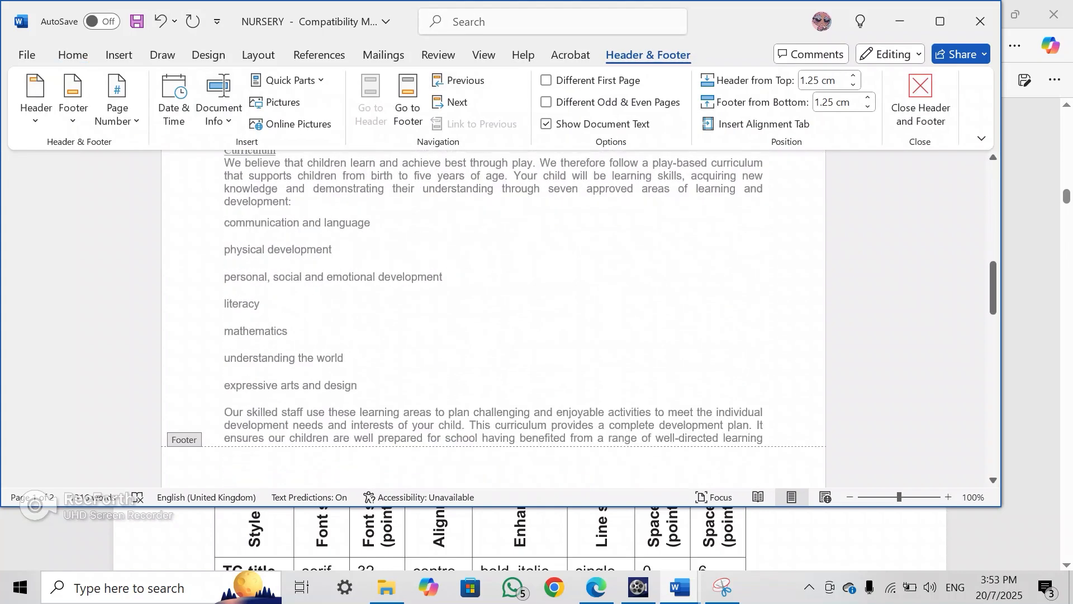
pyautogui.scroll(-2, 494, 319)
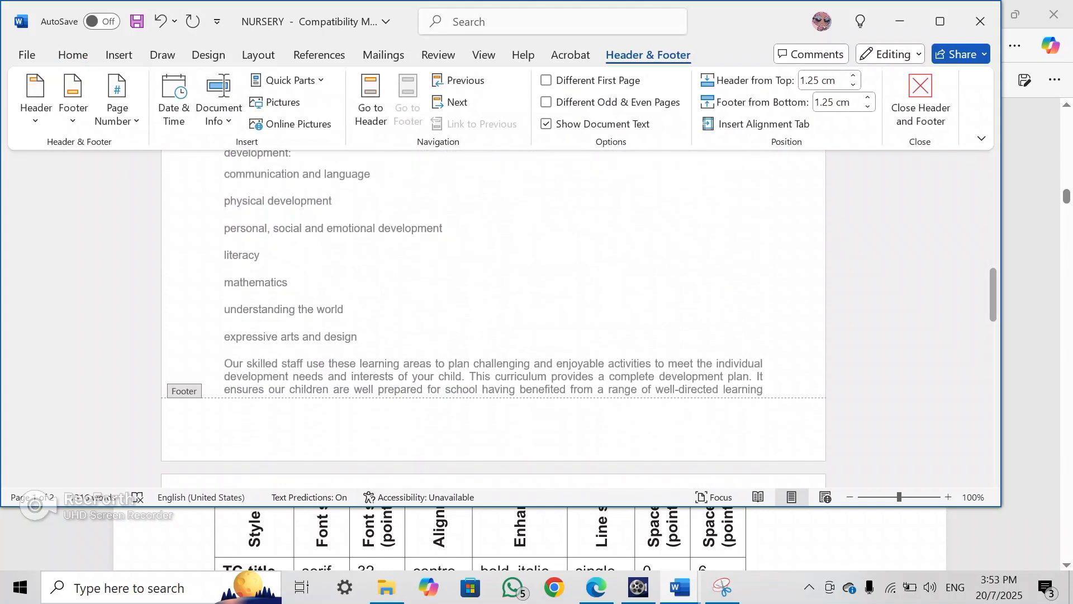
pyautogui.hotkey('alt', 'Tab')
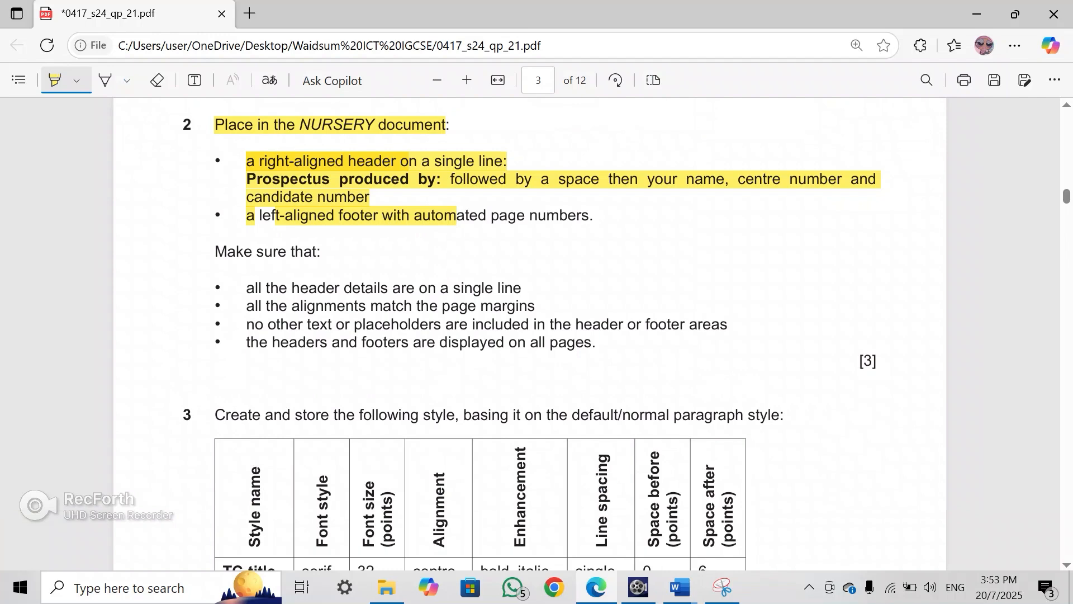
pyautogui.moveTo(250, 216); pyautogui.dragTo(350, 215)
pyautogui.moveTo(679, 587)
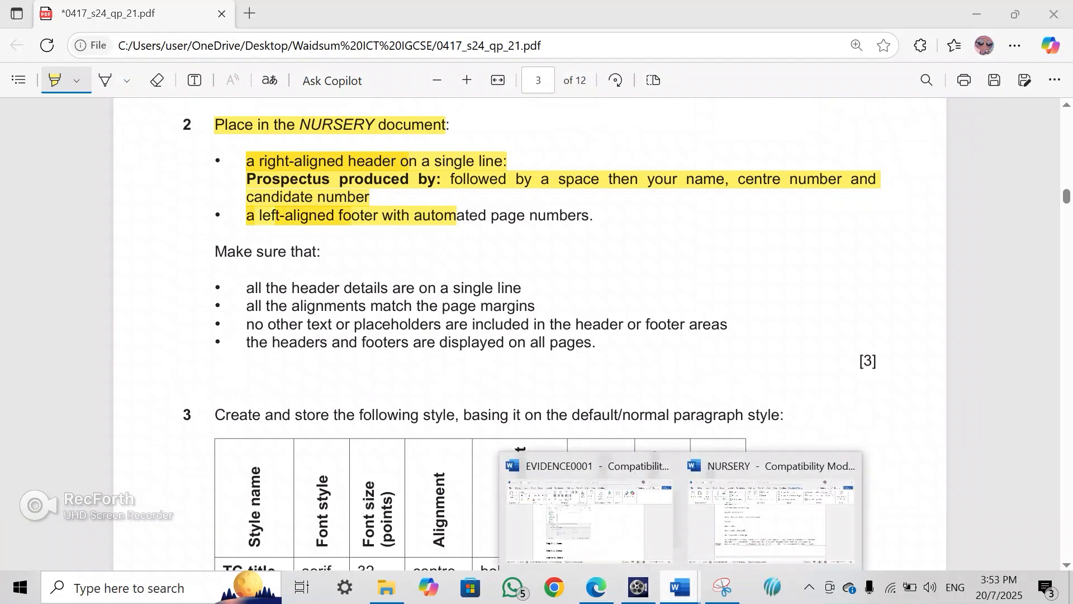
pyautogui.click(771, 519)
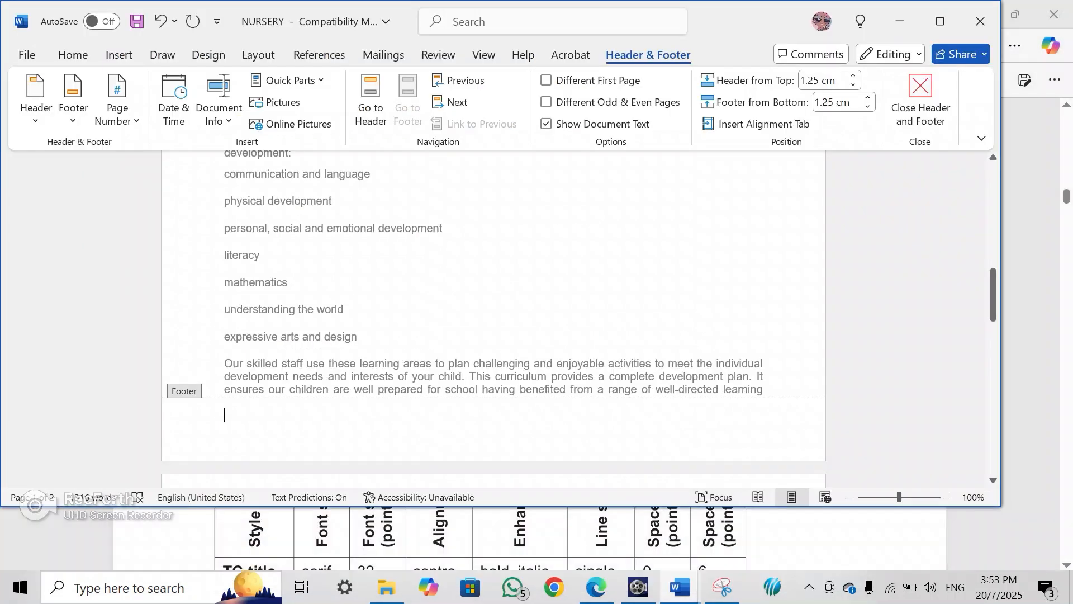
# Insert an automated left-aligned page number at the bottom of the page using the Plain Number 1 format
pyautogui.click(118, 100)
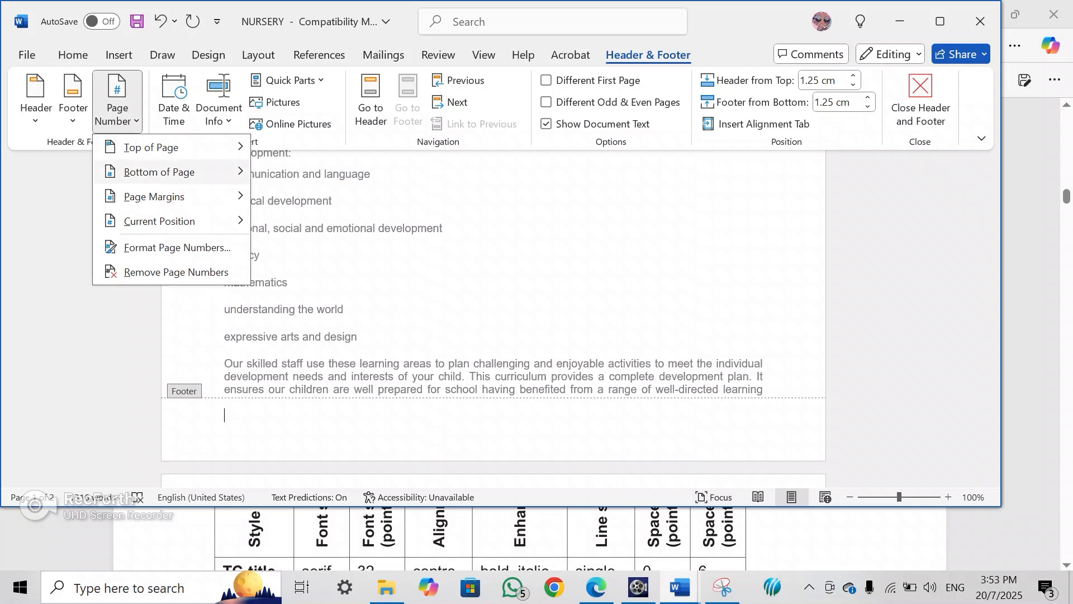
pyautogui.moveTo(162, 197)
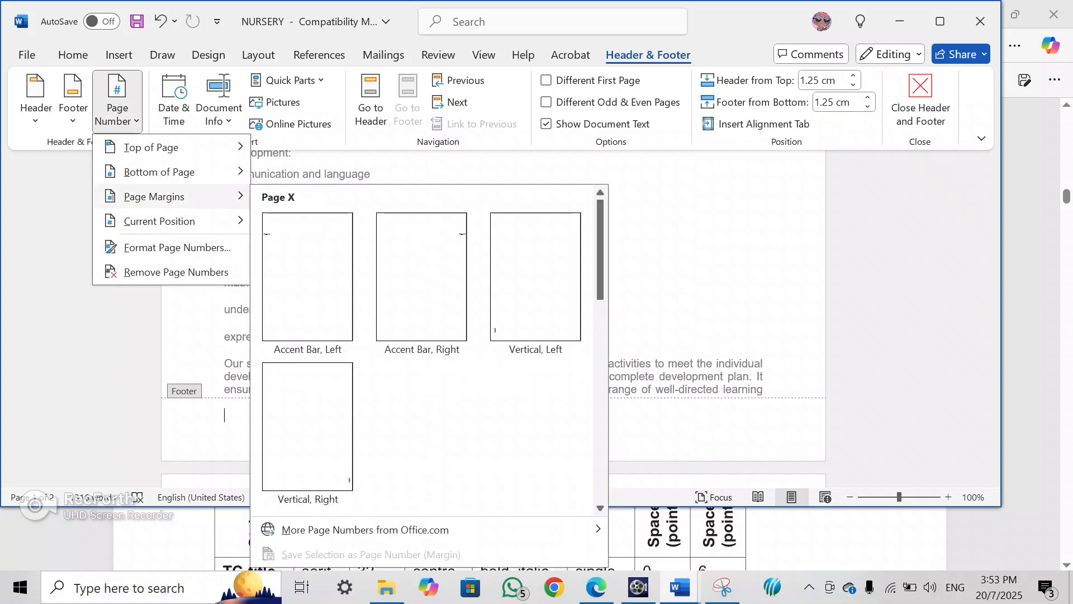
pyautogui.moveTo(162, 171)
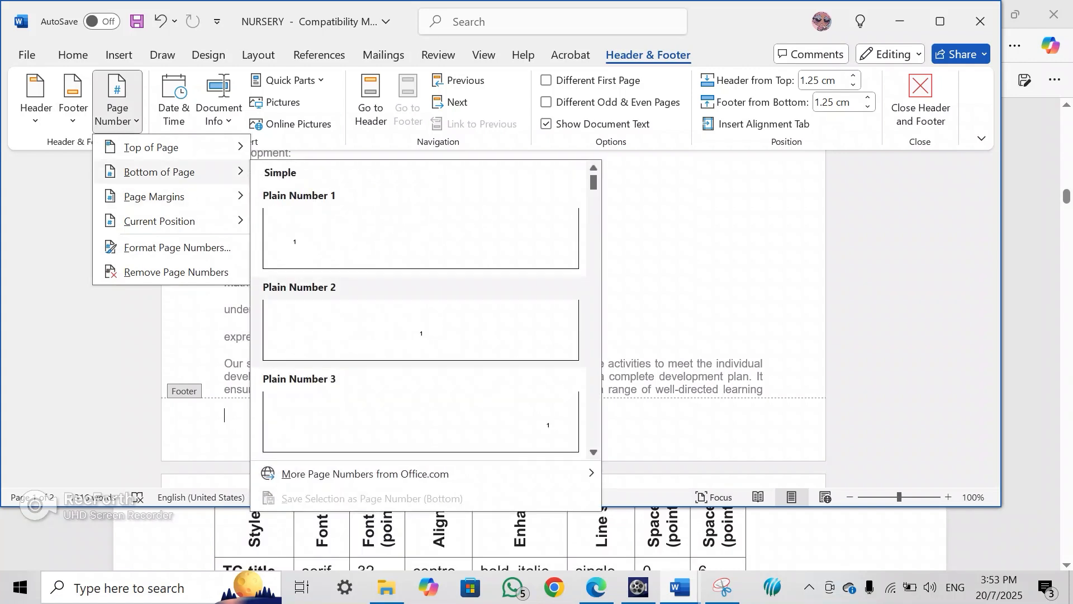
pyautogui.click(421, 237)
# Finish editing the header and footer, returning to the document body, and save the NURSERY document
pyautogui.scroll(5, 494, 318)
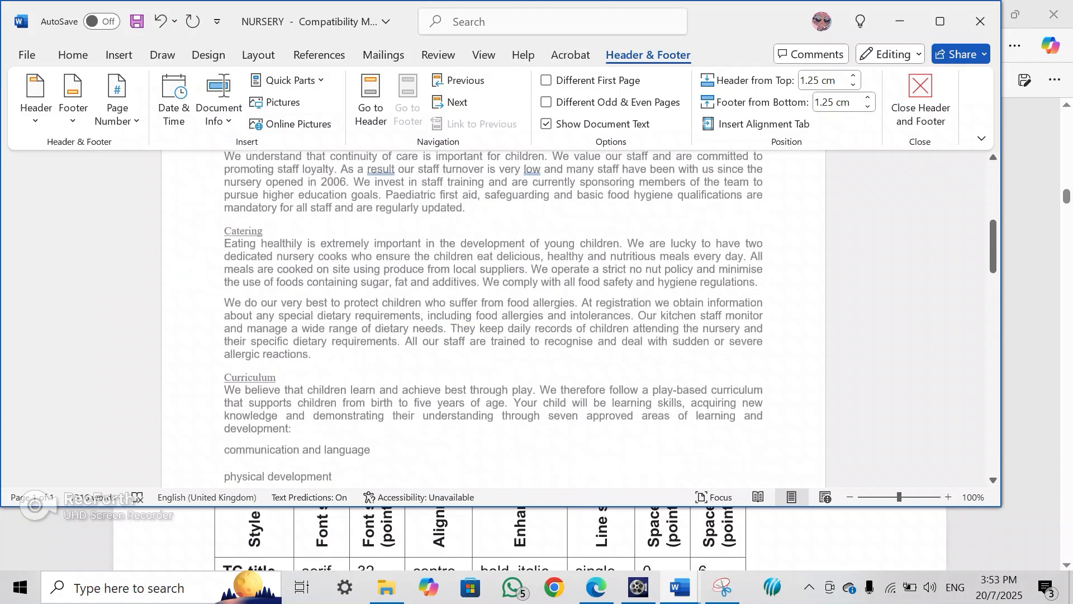
pyautogui.scroll(5, 493, 318)
pyautogui.scroll(-20, 493, 319)
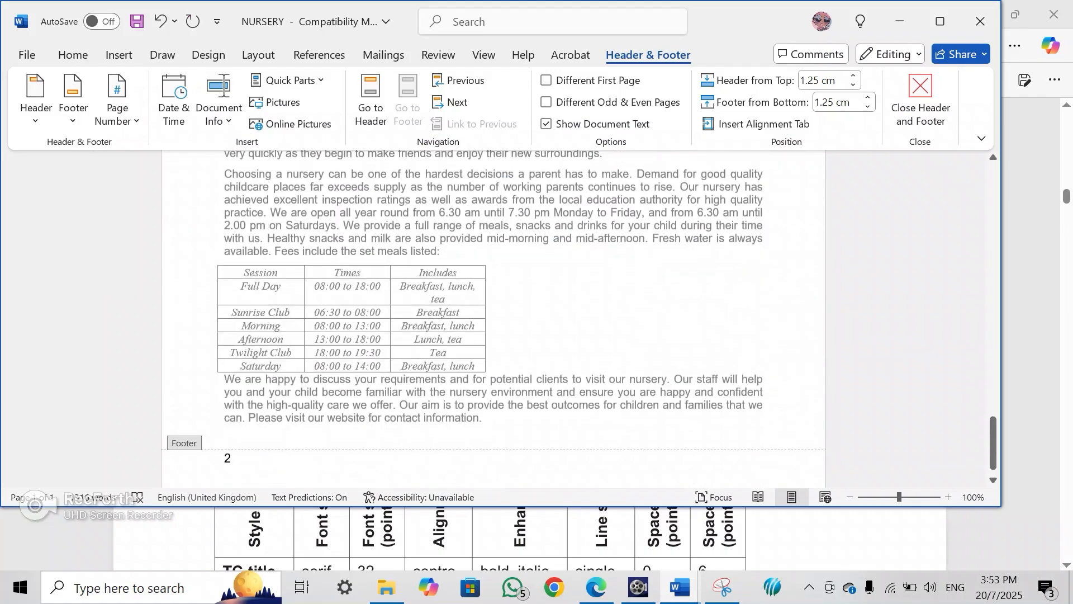
pyautogui.scroll(15, 494, 318)
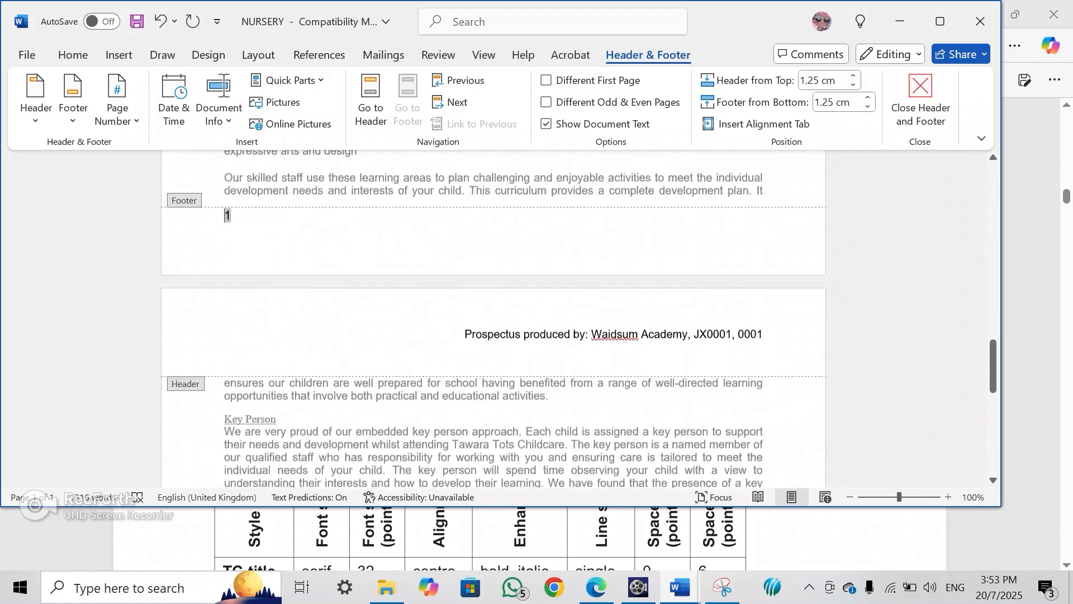
pyautogui.scroll(-15, 494, 319)
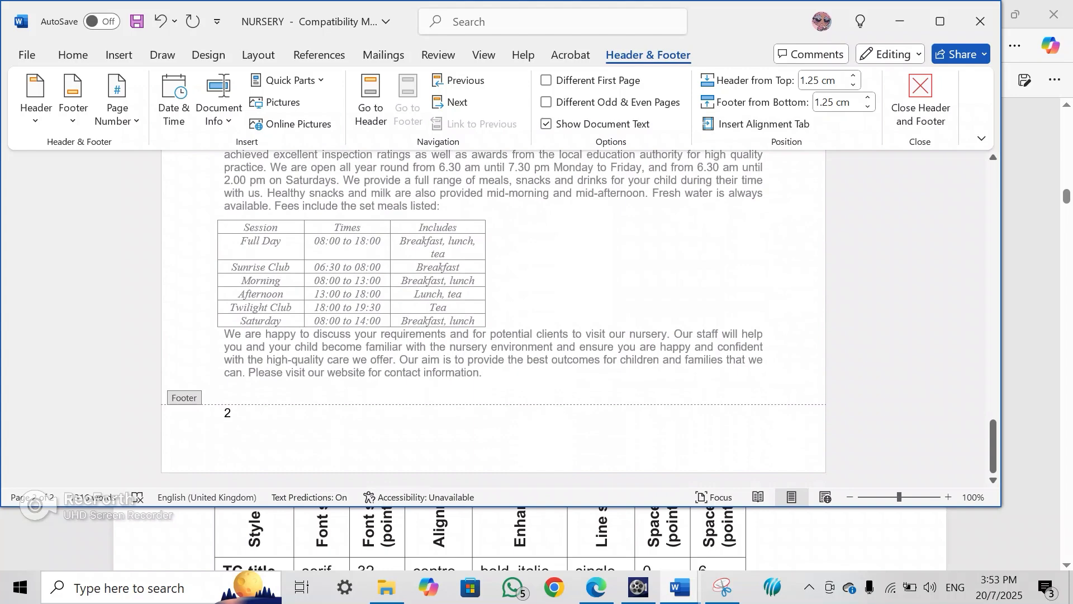
pyautogui.scroll(15, 494, 319)
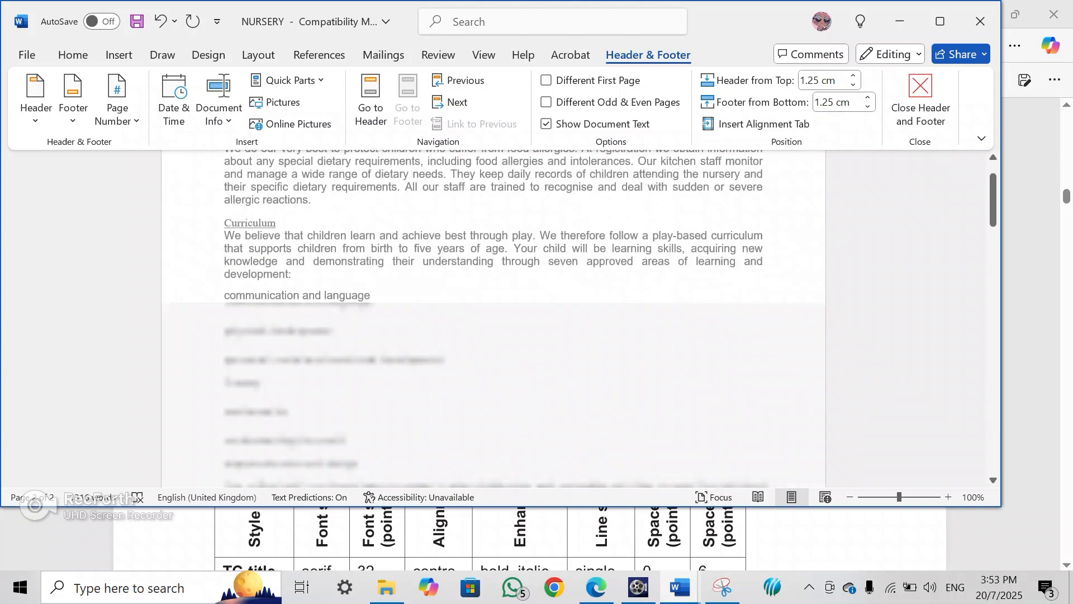
pyautogui.click(921, 102)
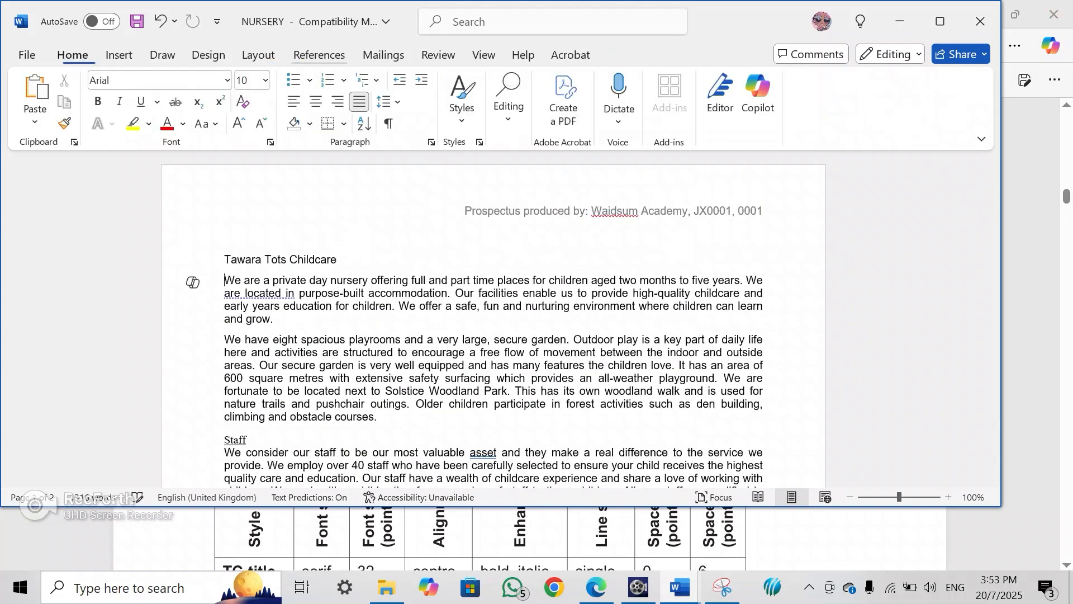
pyautogui.hotkey('ctrl', 's')
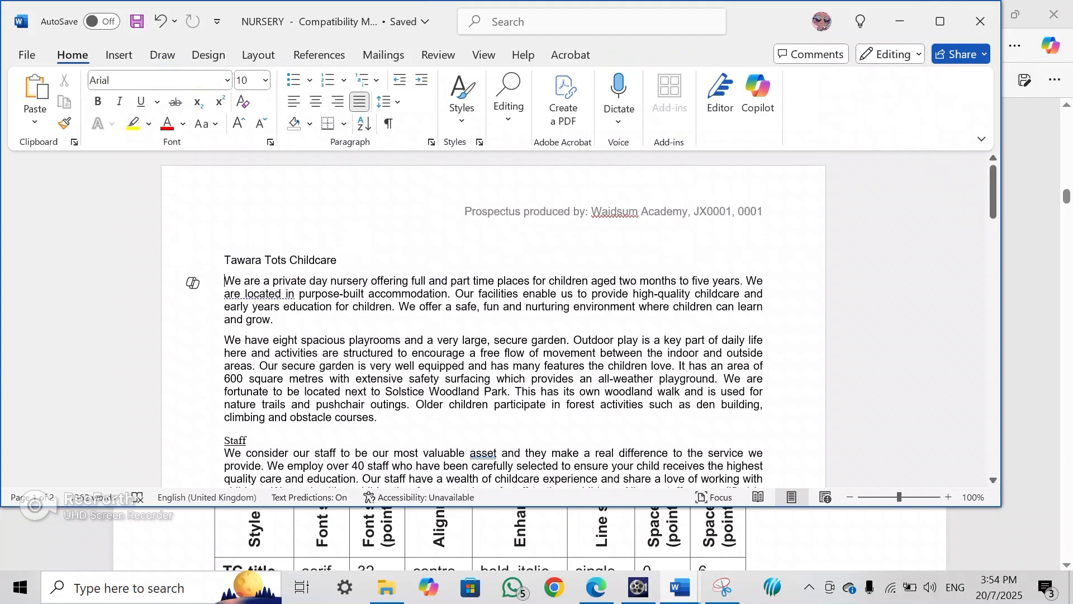
# Look through both pages of the NURSERY document to check the header and the page-number footer
pyautogui.scroll(-12, 493, 319)
pyautogui.scroll(-10, 494, 319)
pyautogui.scroll(6, 493, 318)
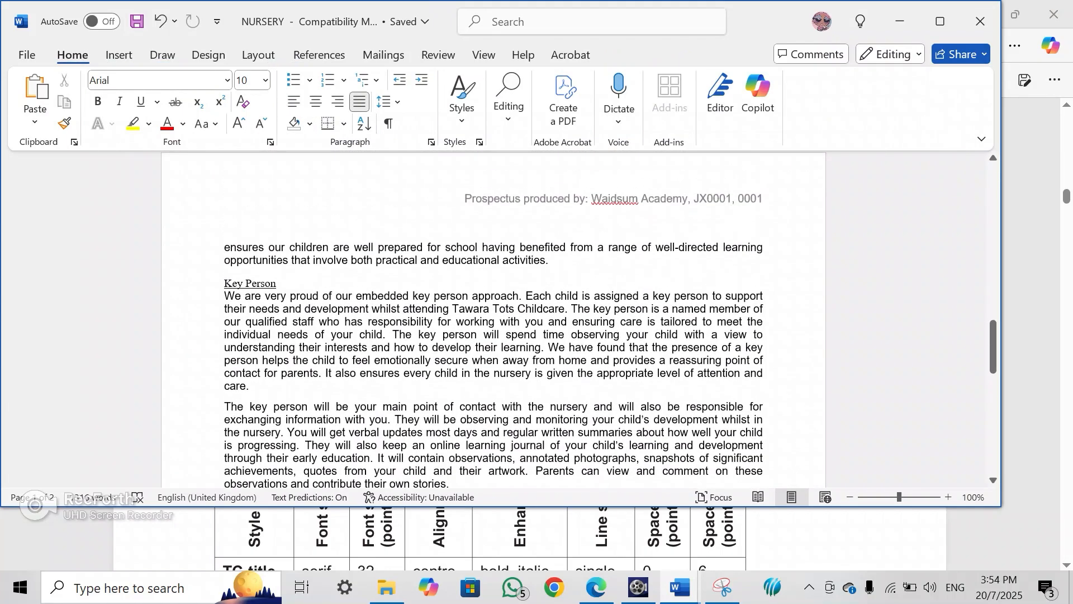
pyautogui.scroll(-2, 493, 319)
pyautogui.scroll(-10, 492, 334)
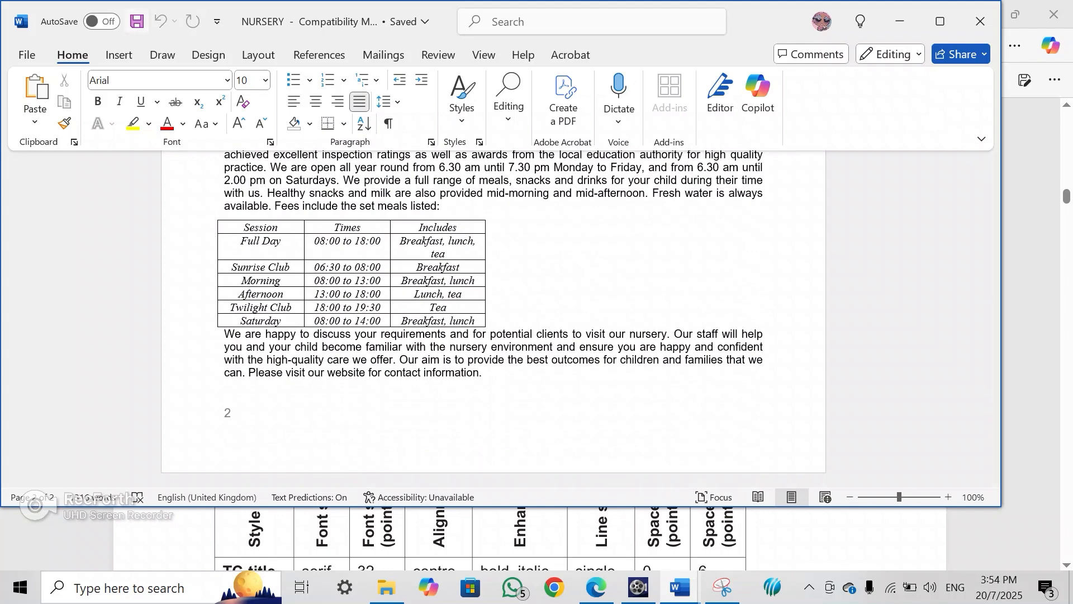
pyautogui.click(129, 587)
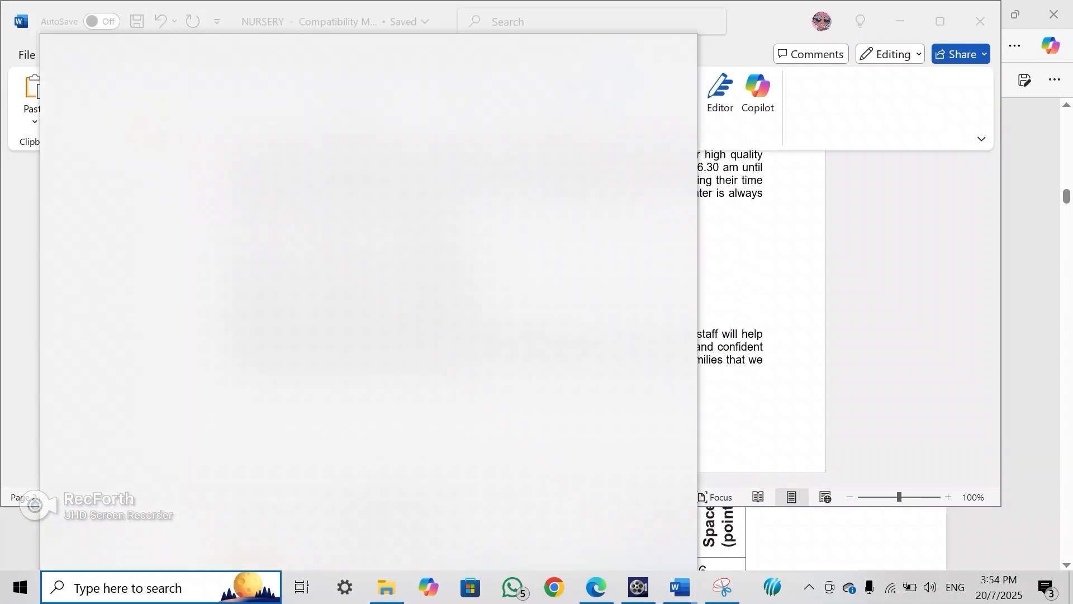
# Switch to the question paper in Edge and highlight task 2's "Make sure that" wording and its four requirements
pyautogui.click(596, 587)
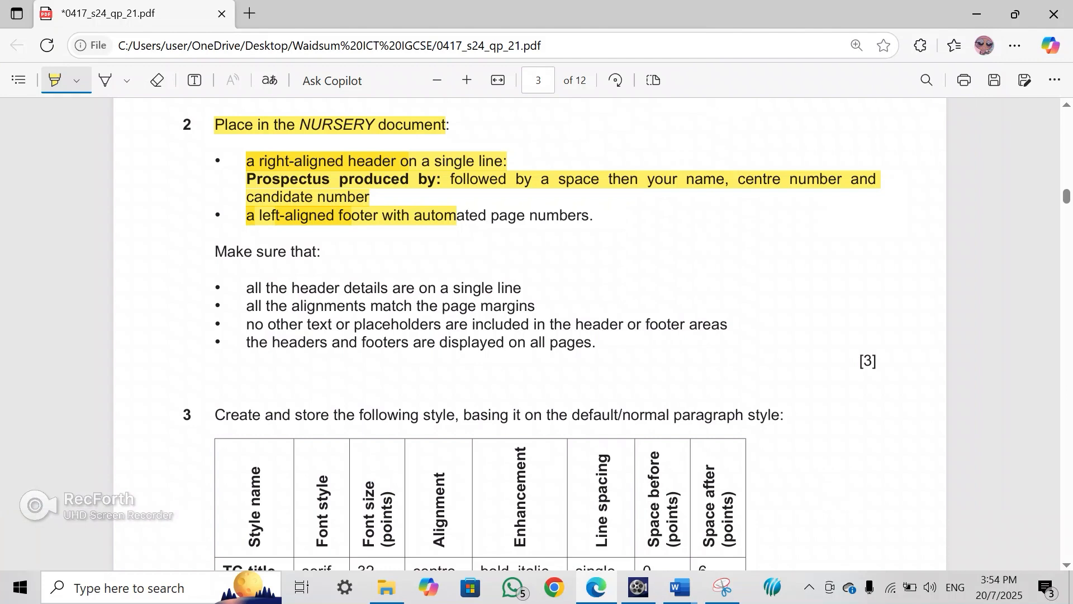
pyautogui.moveTo(227, 251); pyautogui.dragTo(272, 251)
pyautogui.moveTo(259, 288); pyautogui.dragTo(521, 288)
pyautogui.moveTo(215, 305)
pyautogui.mouseDown()
pyautogui.moveTo(481, 306)
pyautogui.moveTo(394, 306)
pyautogui.moveTo(555, 324)
pyautogui.moveTo(373, 325)
pyautogui.moveTo(703, 324)
pyautogui.moveTo(348, 324)
pyautogui.moveTo(592, 342)
pyautogui.mouseUp()
# Return to NURSERY in Word and compare its header and footer on every page with task 2's requirements in the question paper
pyautogui.click(679, 587)
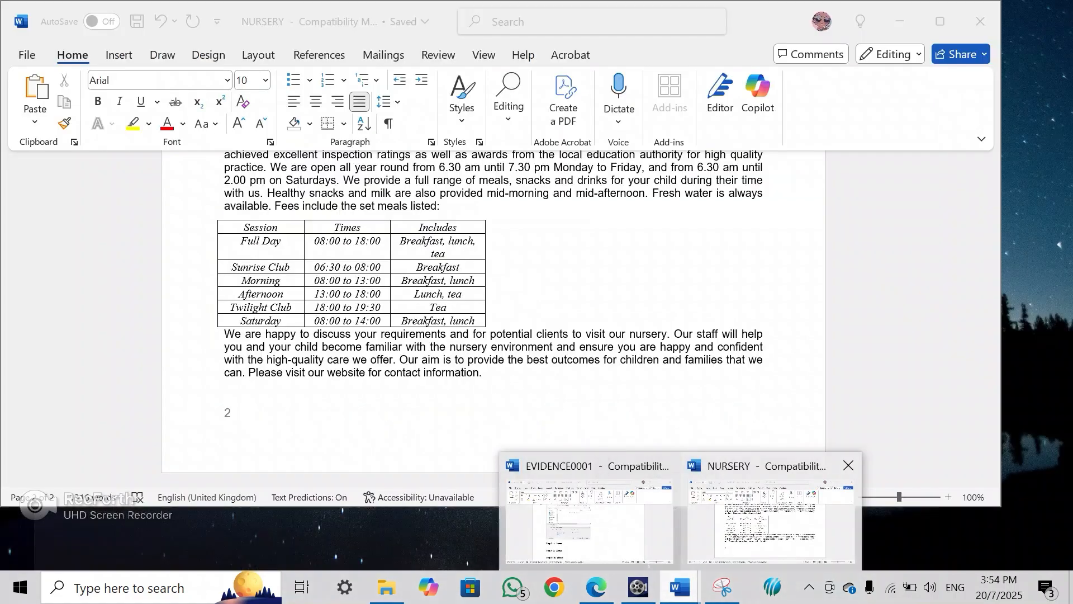
pyautogui.click(773, 514)
pyautogui.scroll(20, 492, 439)
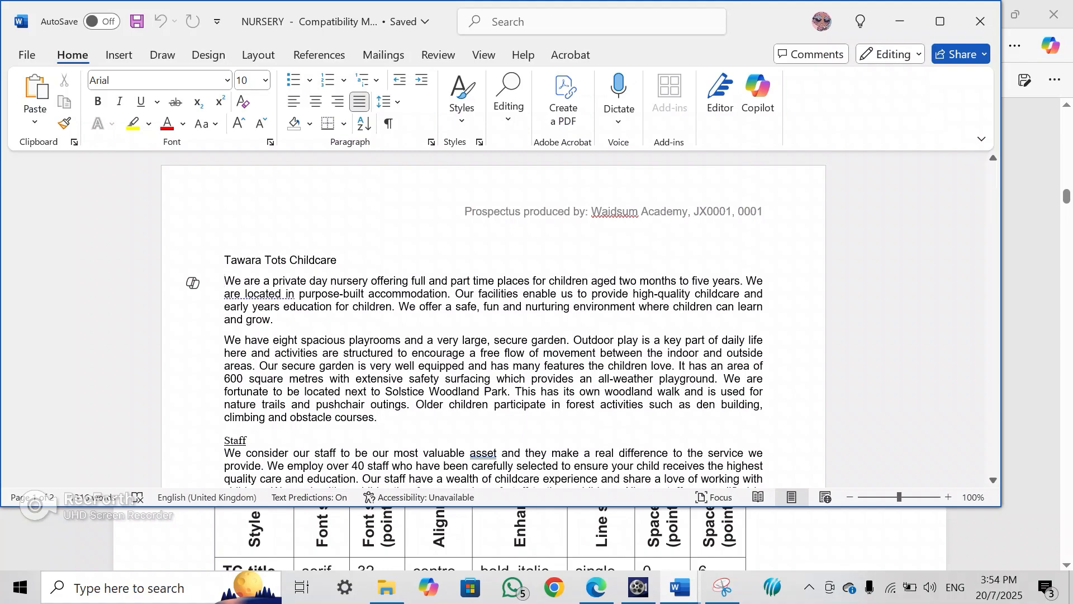
pyautogui.scroll(-20, 492, 319)
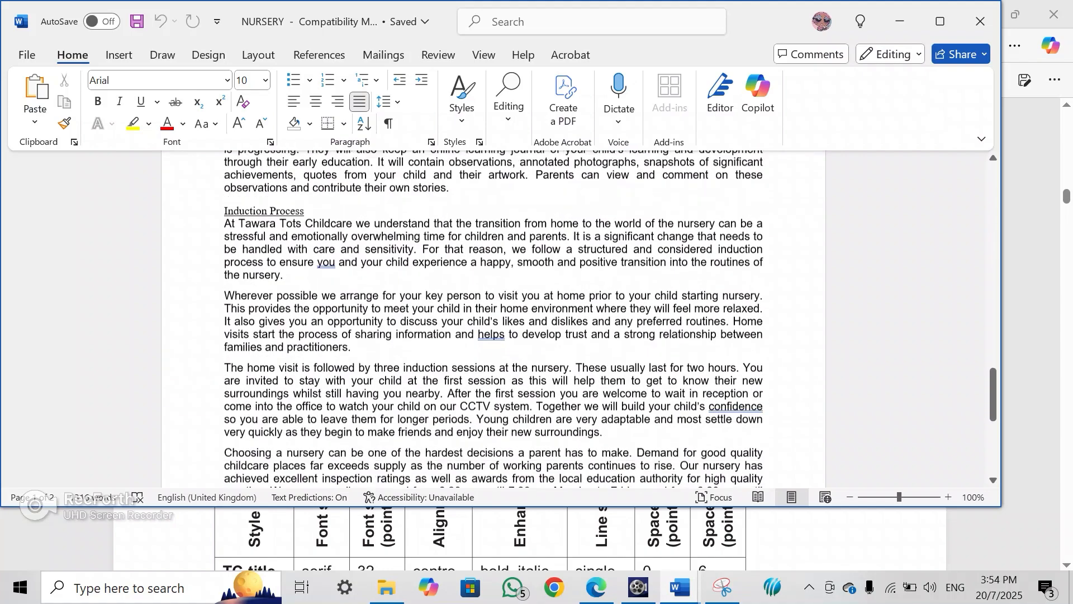
pyautogui.scroll(-2, 492, 319)
pyautogui.scroll(20, 492, 334)
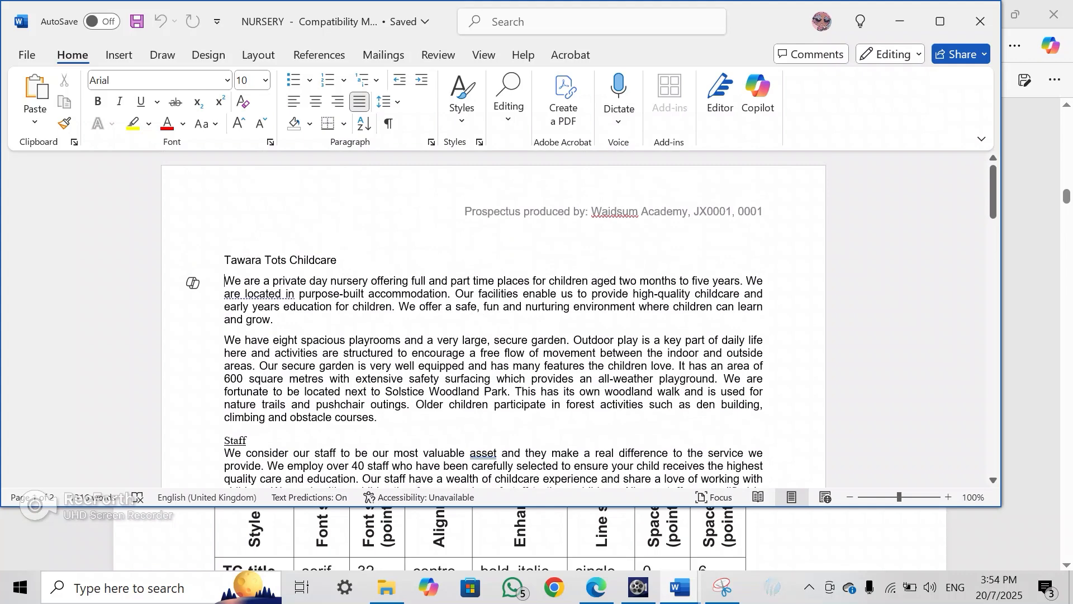
pyautogui.hotkey('alt', 'Tab')
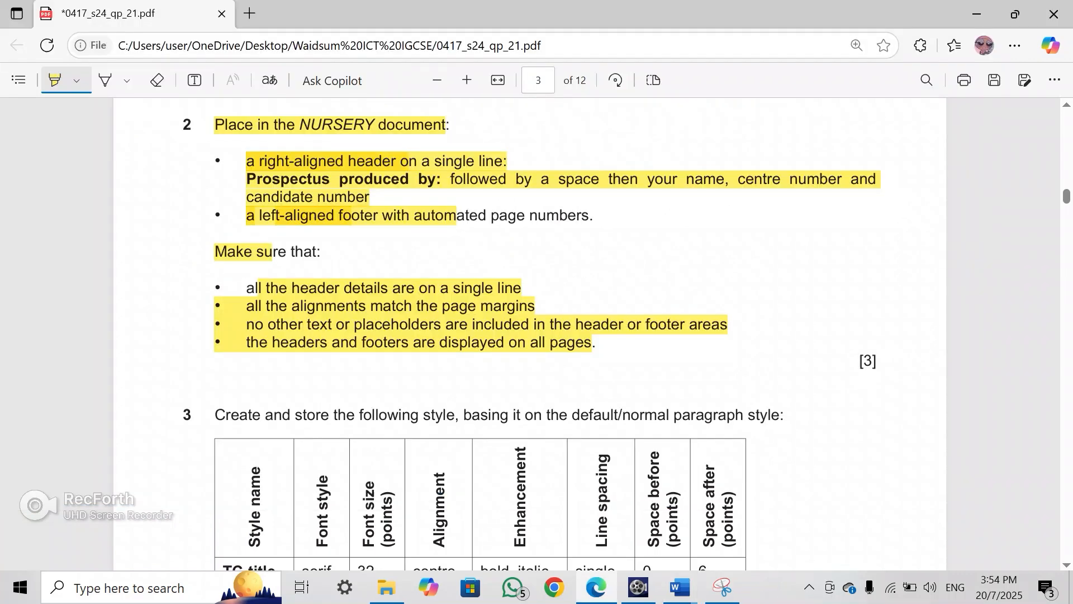
pyautogui.click(679, 587)
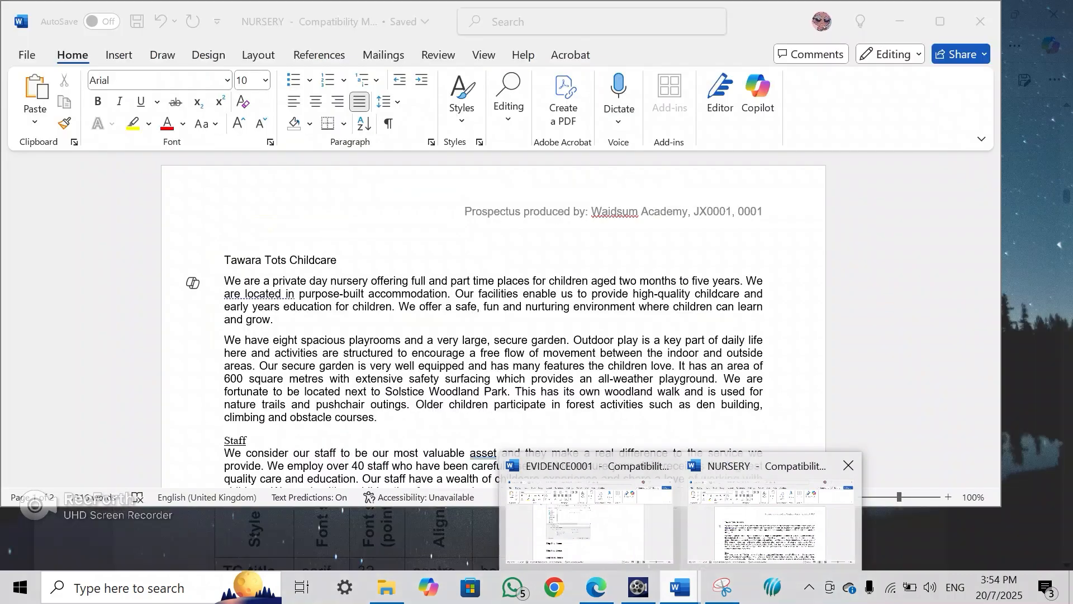
pyautogui.click(771, 520)
pyautogui.scroll(-14, 493, 319)
# Switch to the question paper in Edge and highlight task 3's instruction to store the style based on the default/normal paragraph style
pyautogui.hotkey('alt', 'Tab')
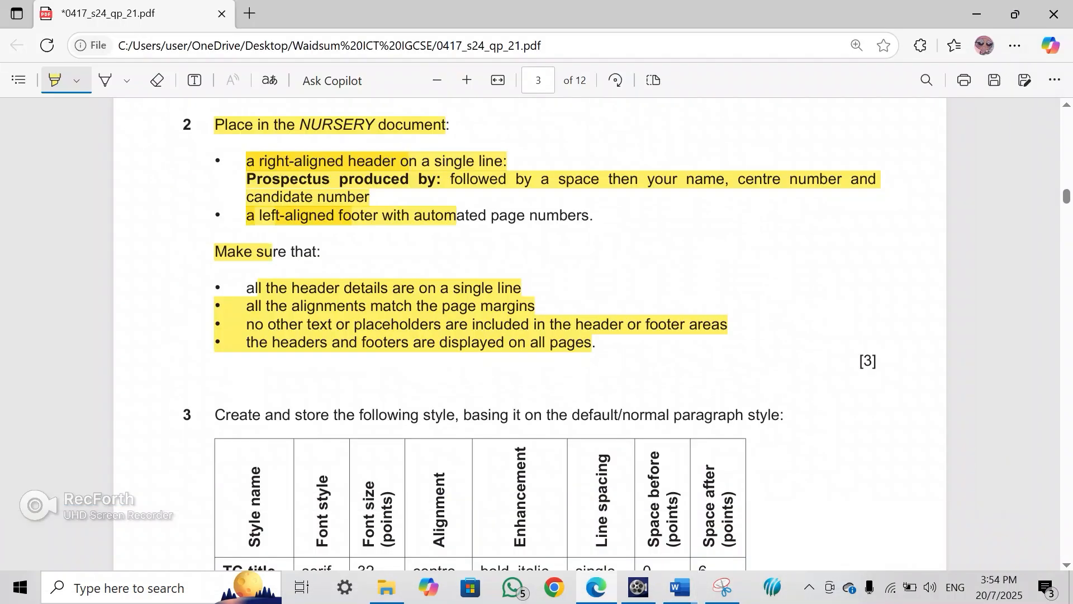
pyautogui.scroll(-4, 530, 336)
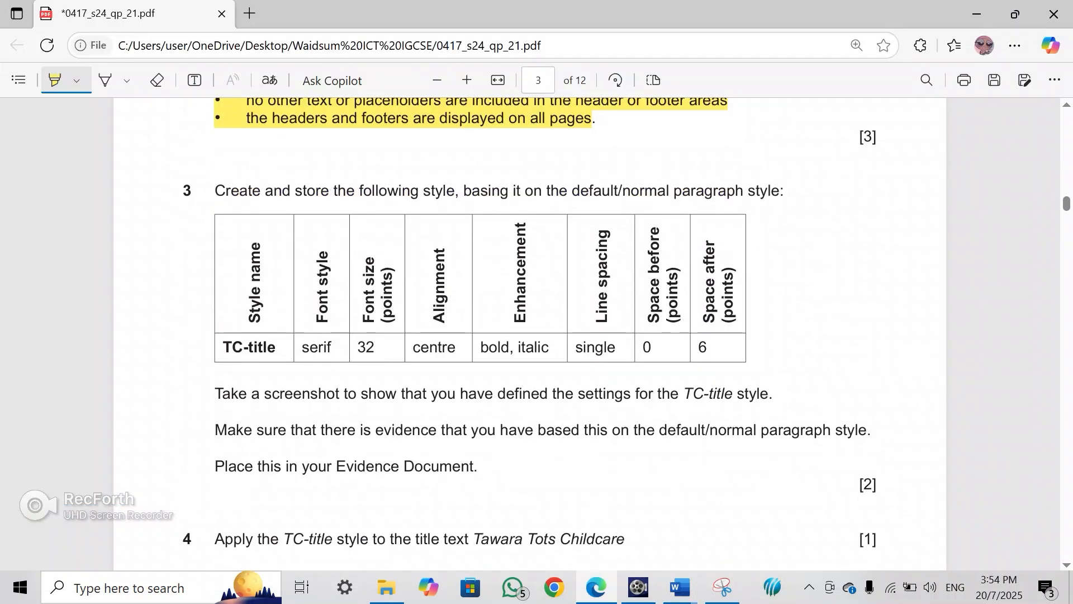
pyautogui.moveTo(264, 191); pyautogui.dragTo(780, 190)
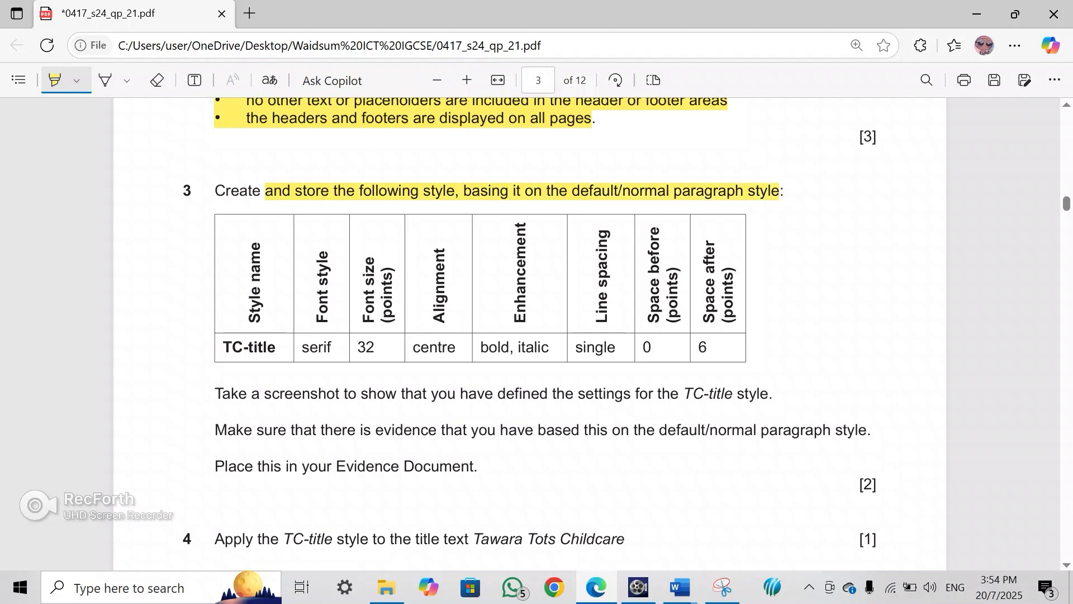
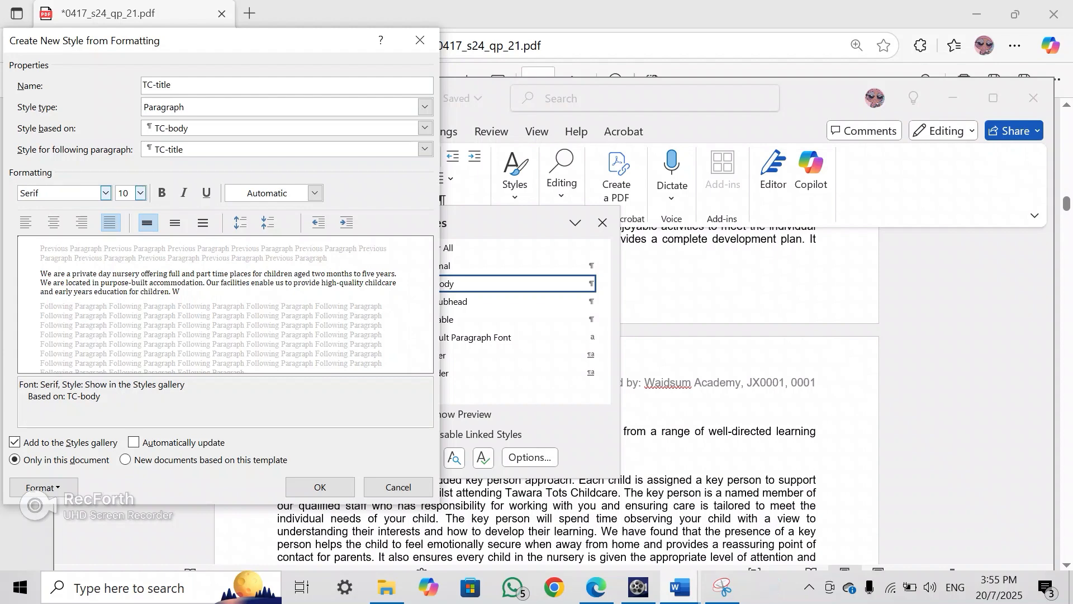
# Check task 3's style table in the question paper and set TC-title to 32 pt, centred, bold and italic in NURSERY
pyautogui.press('Tab')
pyautogui.hotkey('alt', 'Tab')
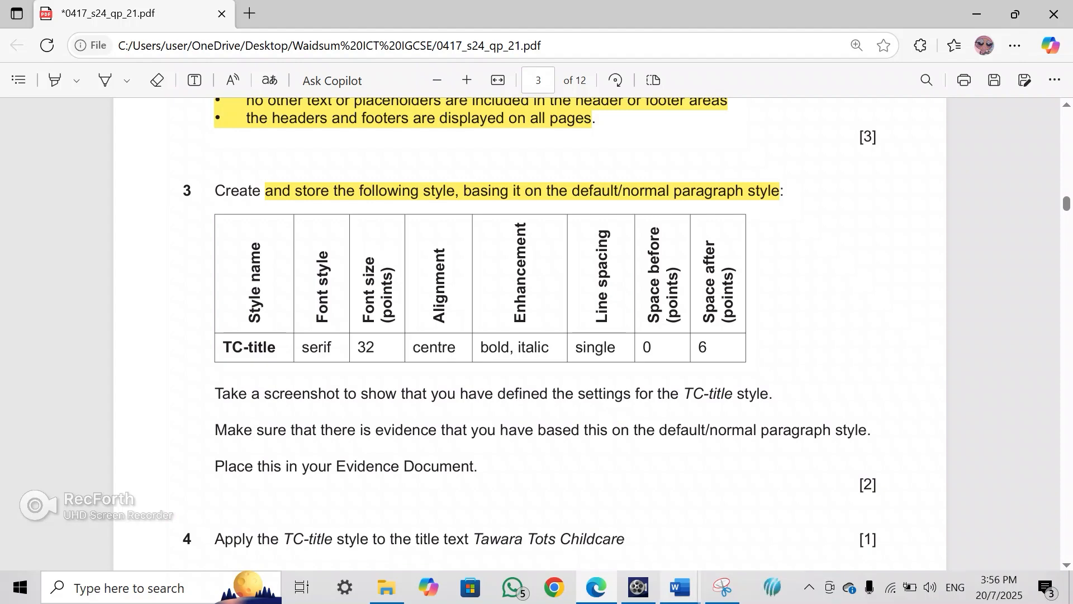
pyautogui.moveTo(679, 586)
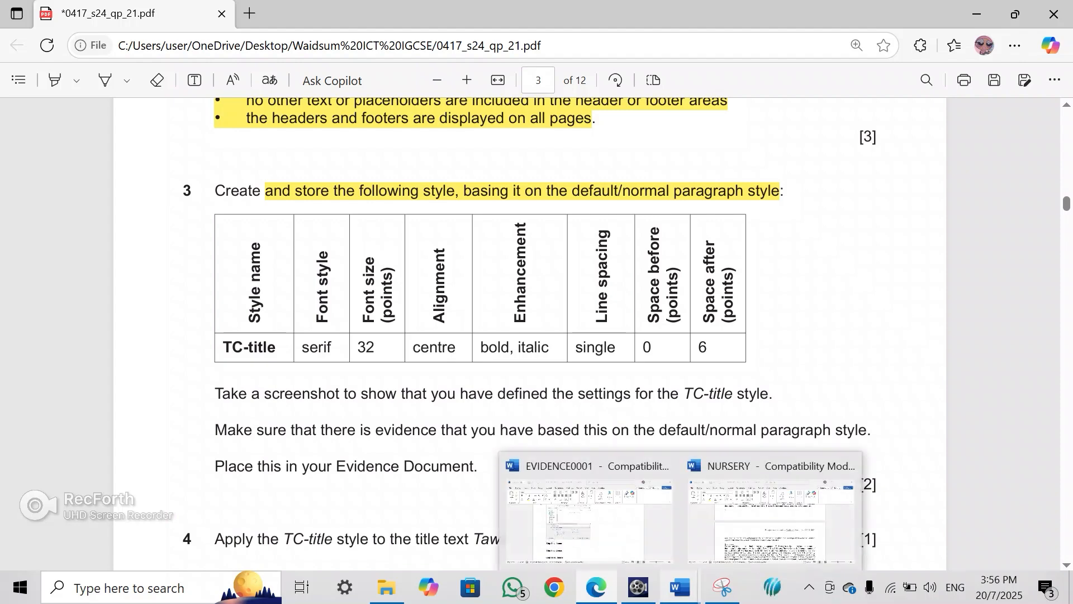
pyautogui.click(772, 520)
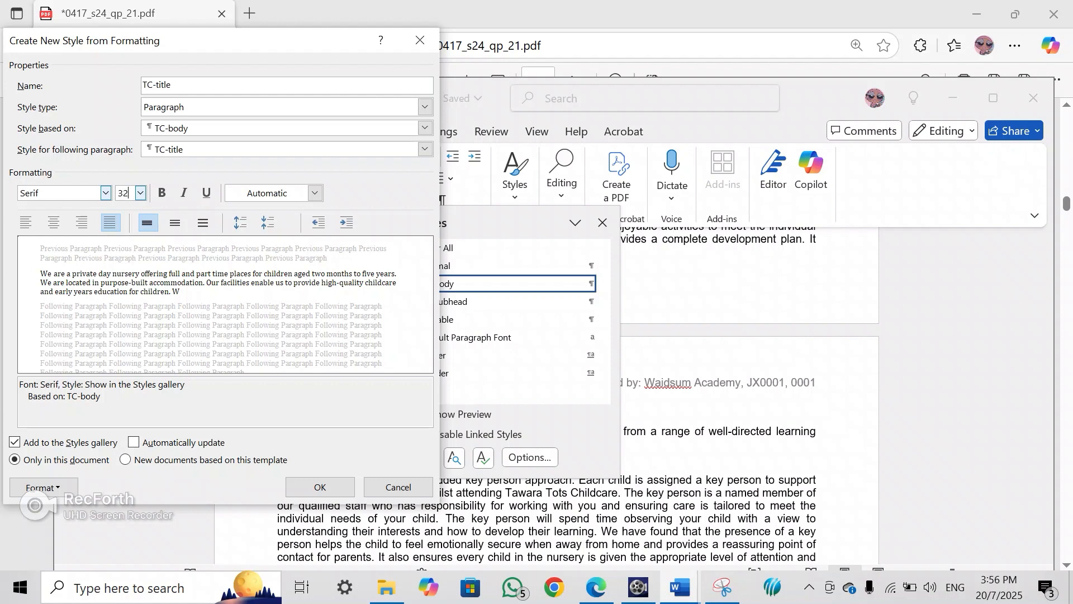
pyautogui.click(54, 223)
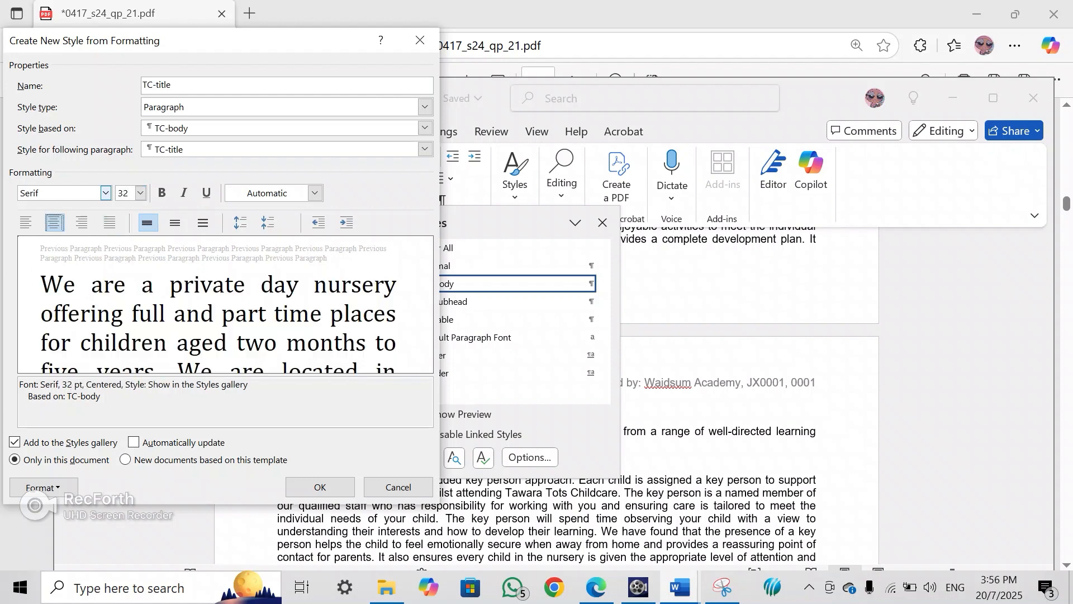
pyautogui.click(162, 193)
pyautogui.click(185, 193)
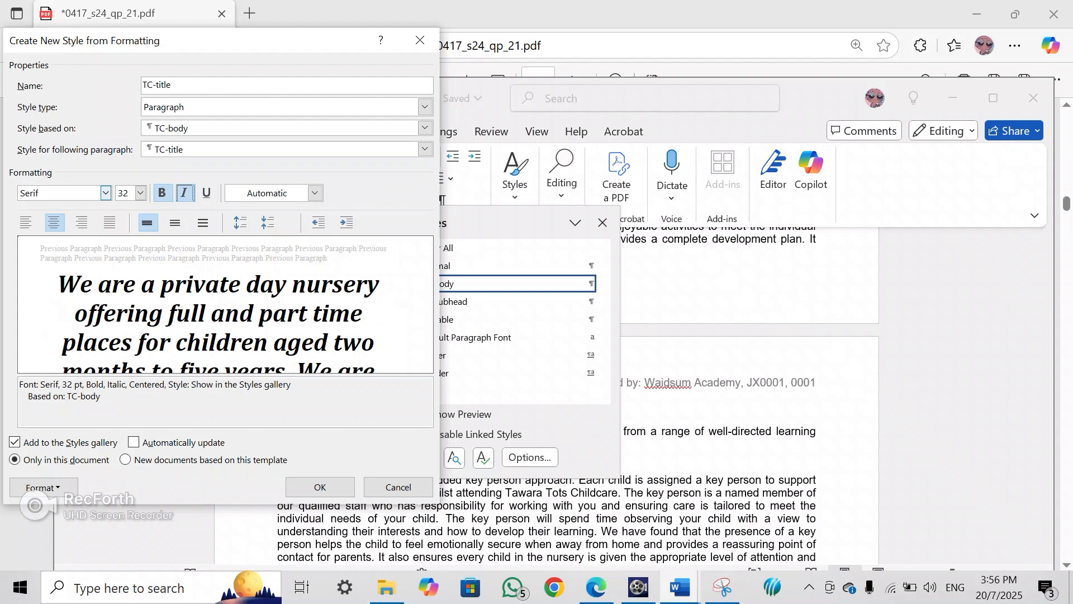
# Following the question paper, store the TC-title style with 6 pt spacing after and return the opening body paragraph to TC-body
pyautogui.hotkey('alt', 'Tab')
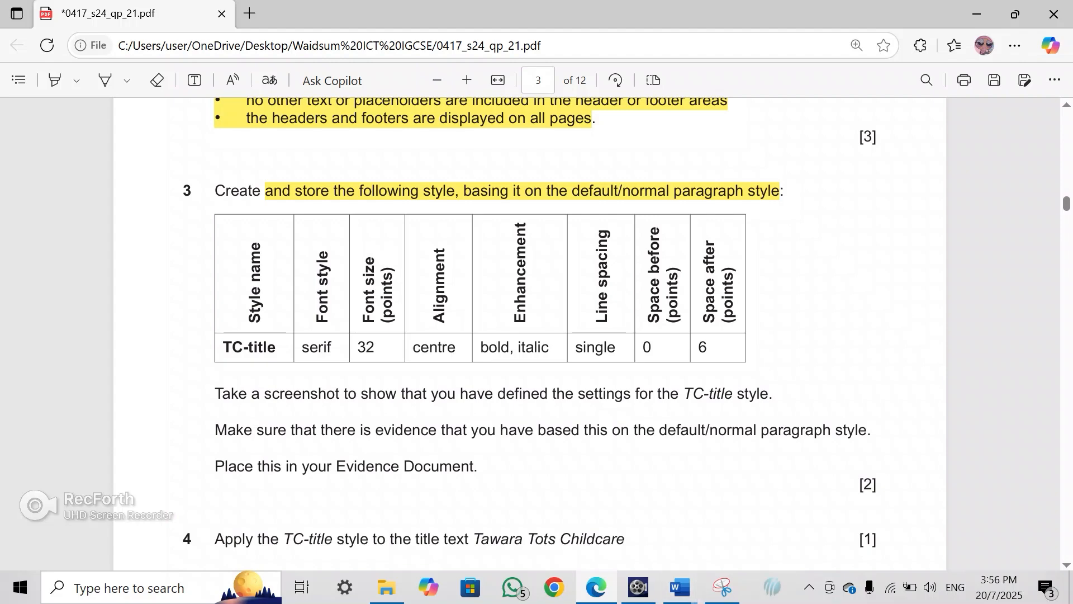
pyautogui.moveTo(680, 587)
pyautogui.moveTo(586, 514)
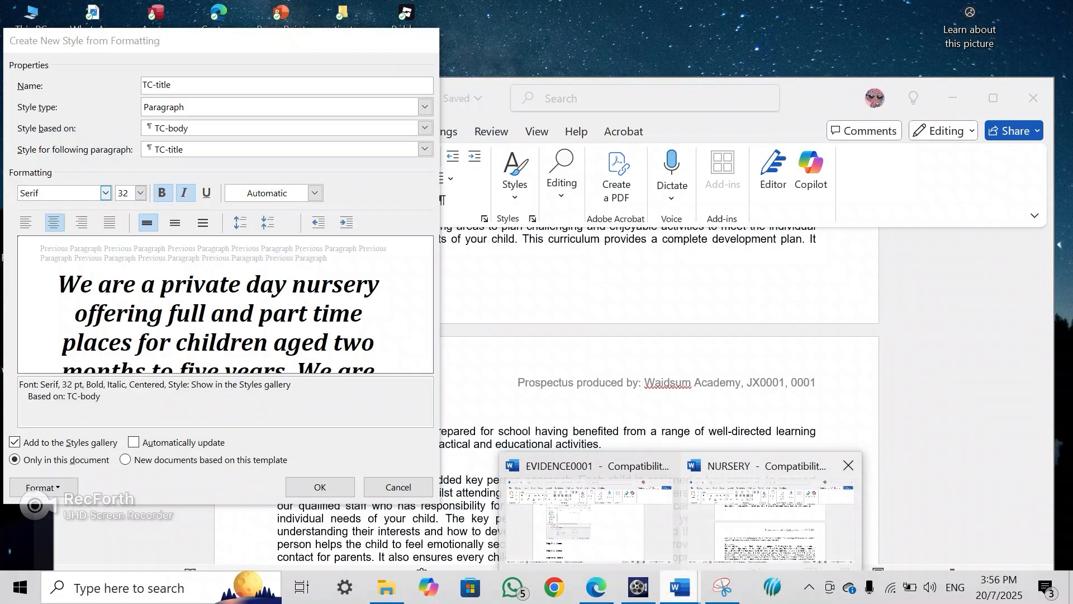
pyautogui.click(771, 520)
pyautogui.click(43, 487)
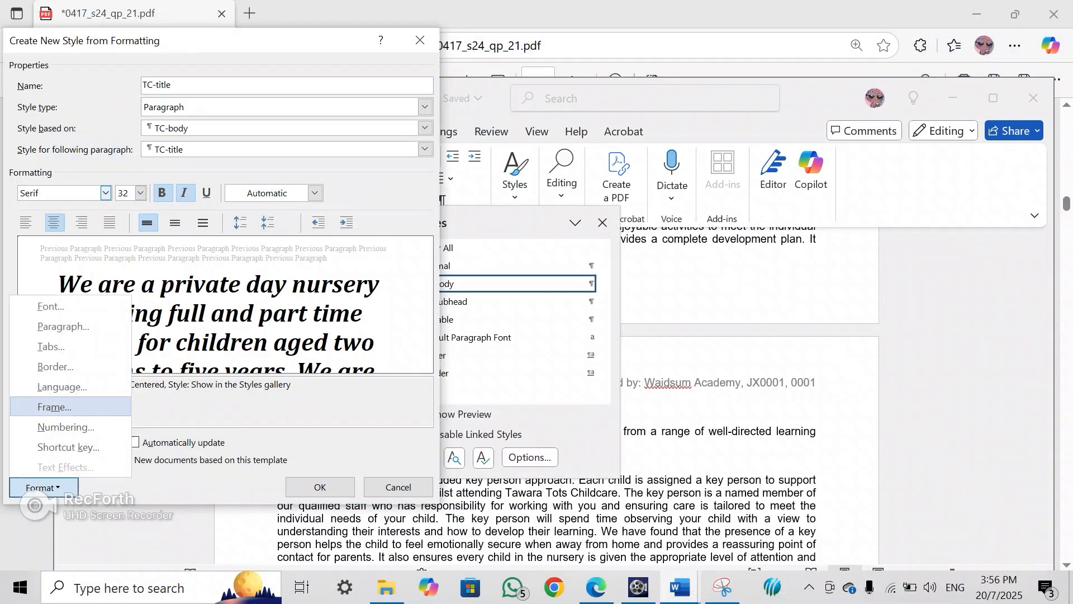
pyautogui.click(39, 326)
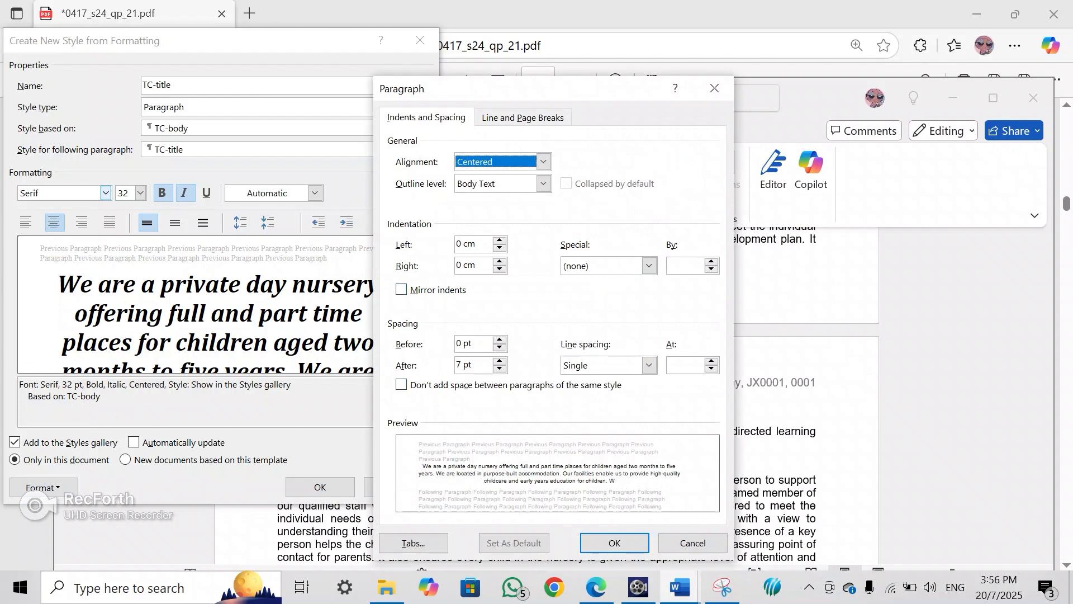
pyautogui.hotkey('alt', 'Tab')
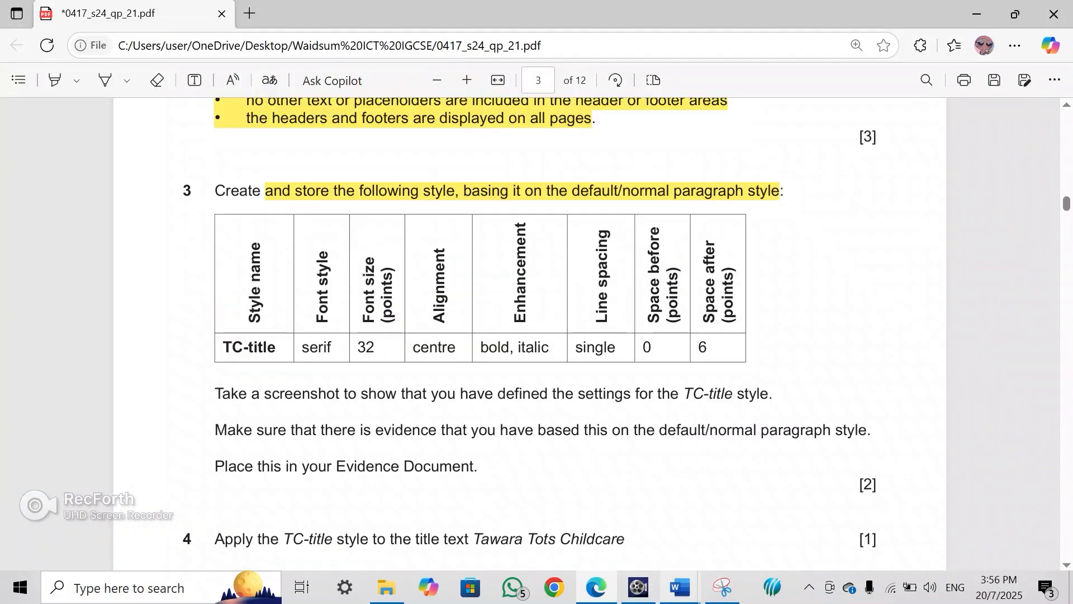
pyautogui.click(680, 587)
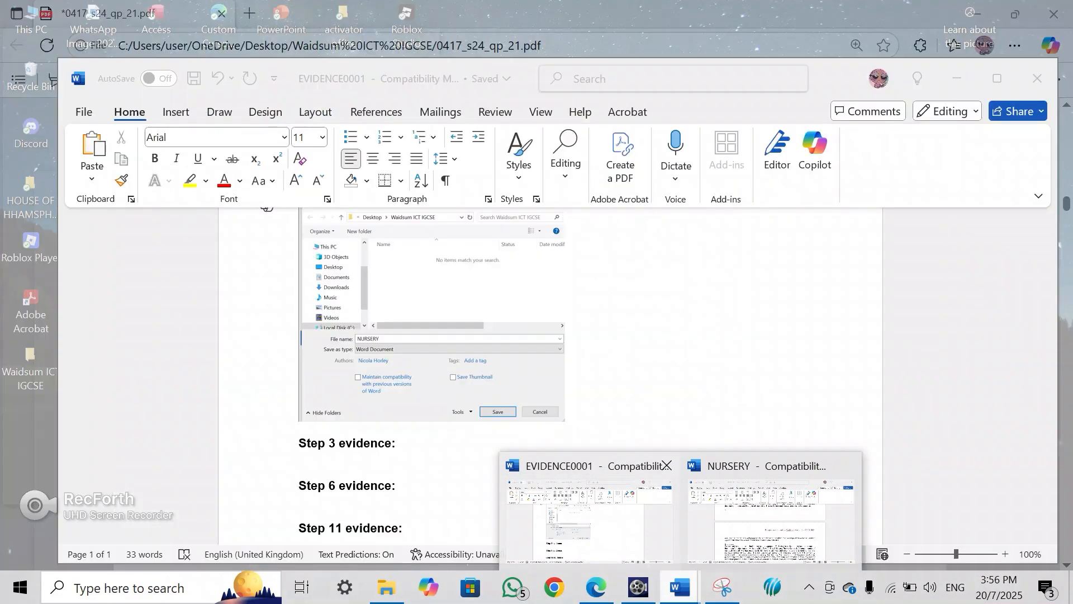
pyautogui.click(772, 520)
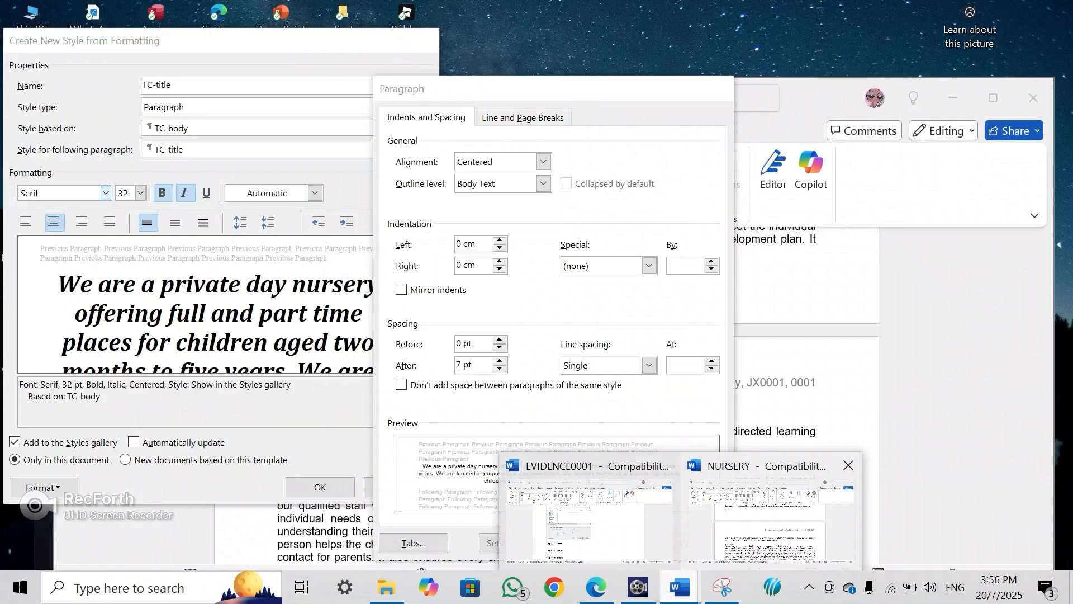
pyautogui.click(499, 368)
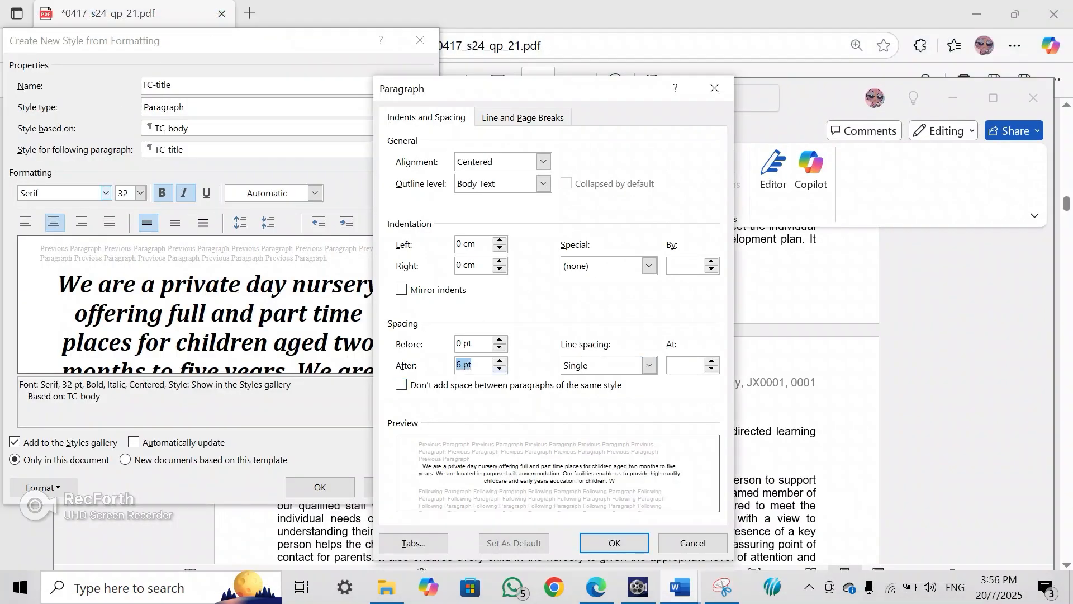
pyautogui.press('Return')
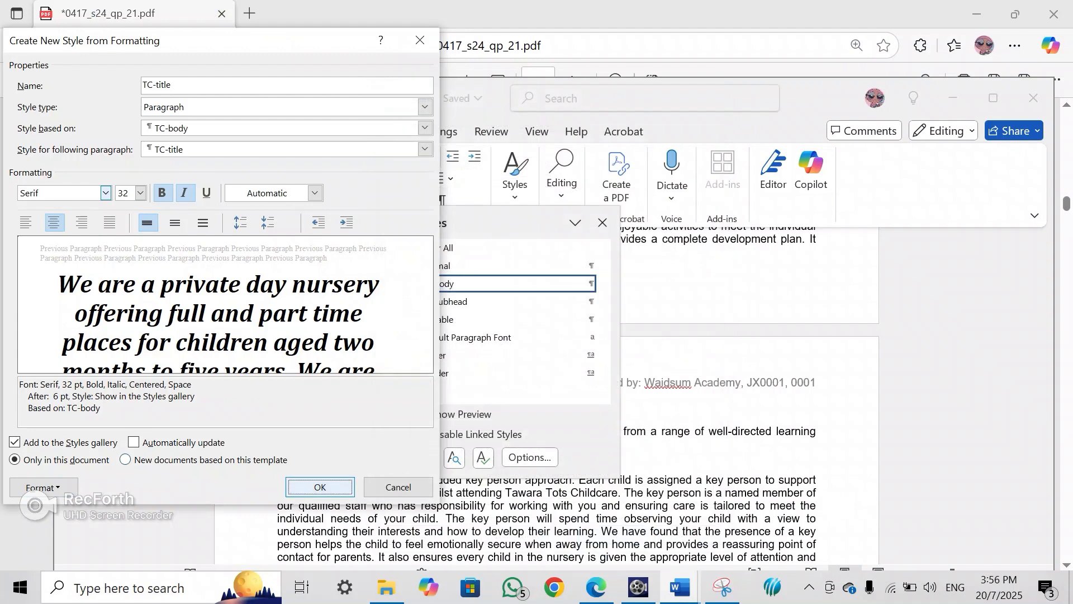
pyautogui.press('Return')
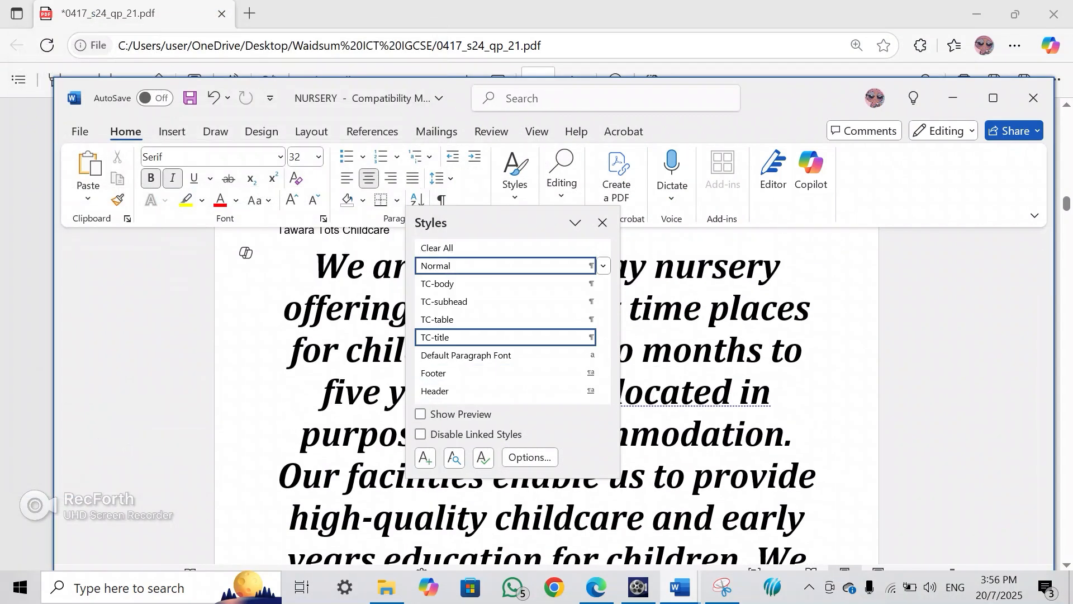
pyautogui.click(437, 283)
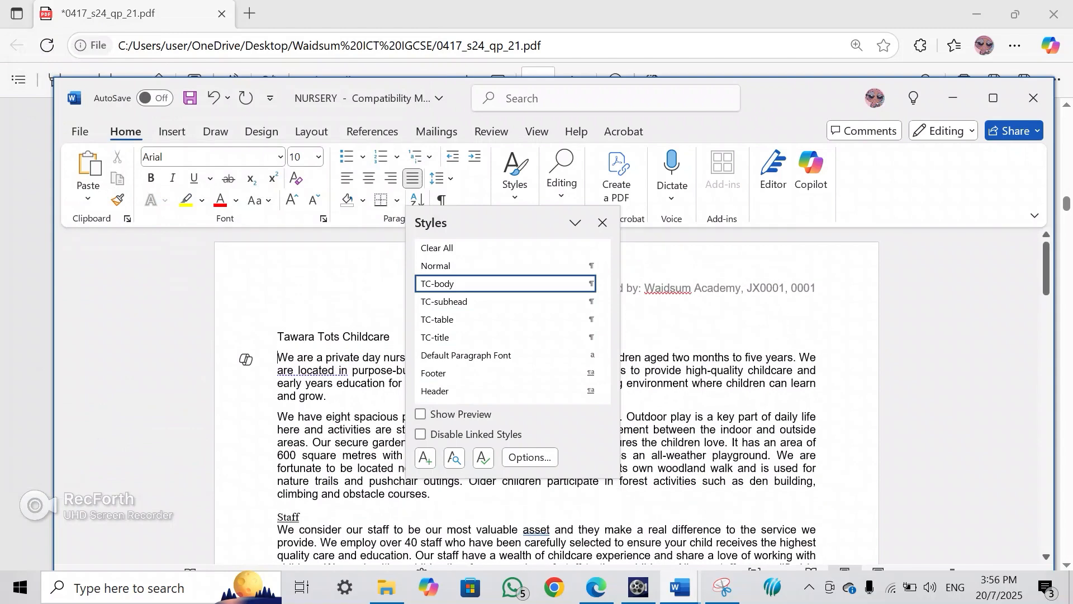
# Switch to the question paper in Edge and highlight task 3's instruction to take a screenshot of the TC-title style settings
pyautogui.hotkey('alt', 'Tab')
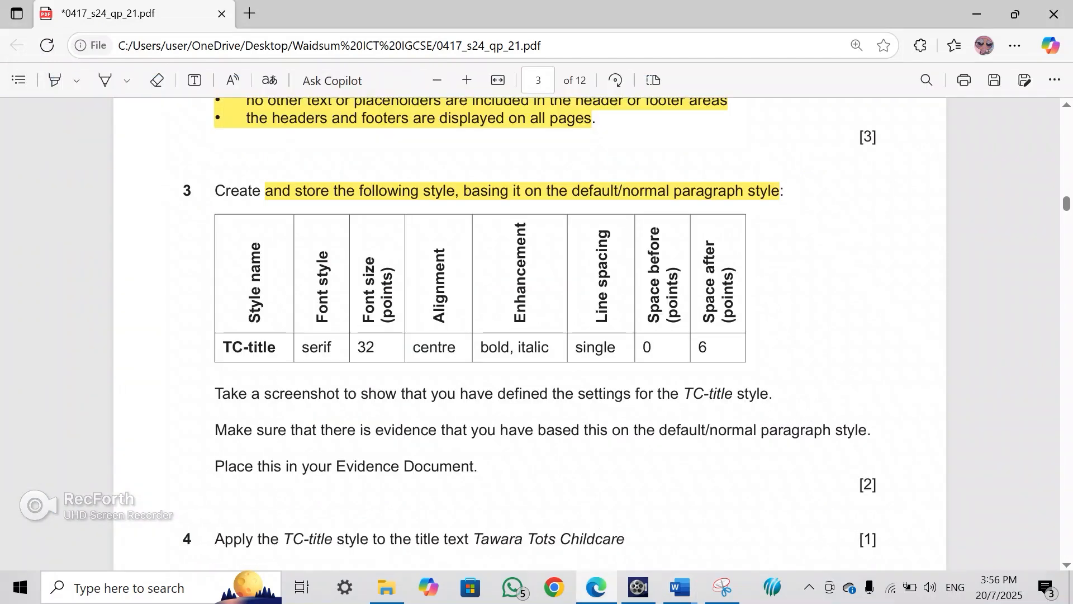
pyautogui.click(54, 80)
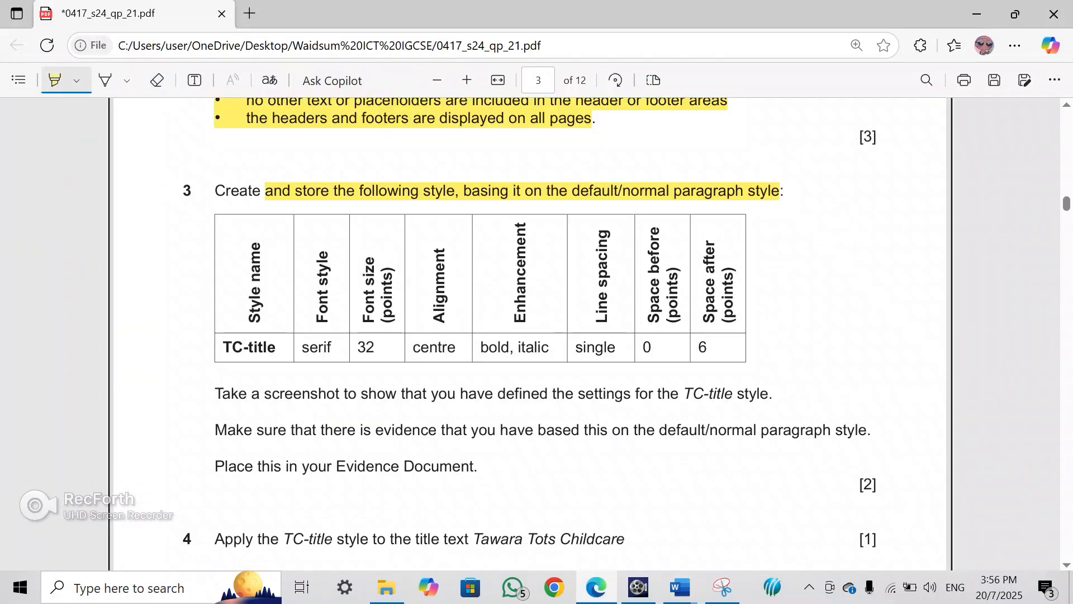
pyautogui.moveTo(202, 393); pyautogui.dragTo(313, 375)
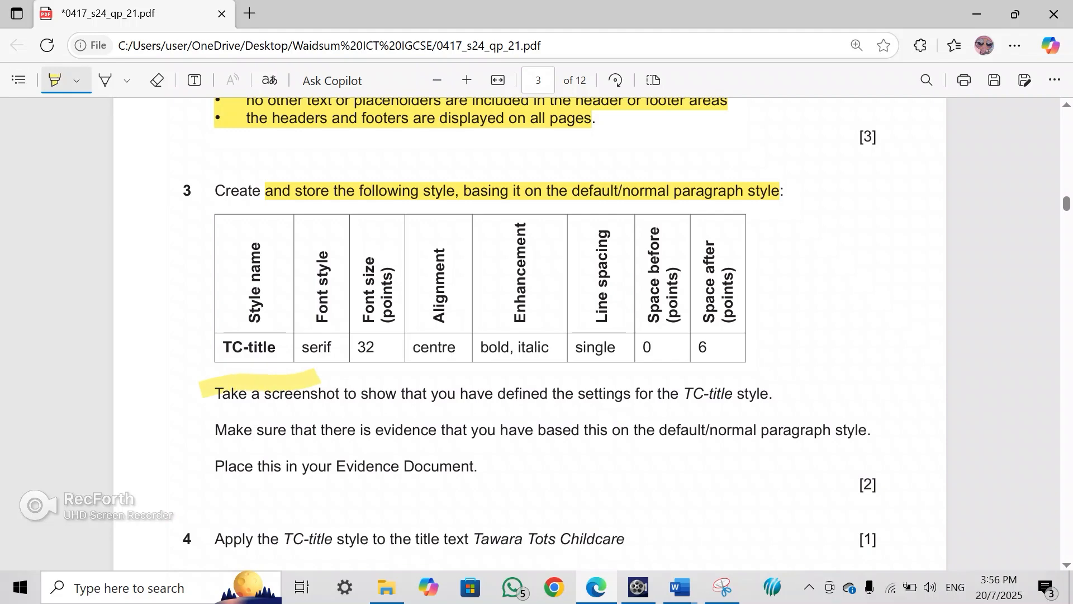
pyautogui.moveTo(215, 394); pyautogui.dragTo(770, 393)
# Return to NURSERY in Word and open the TC-title style's settings for modification, keeping the opening body paragraph in TC-body
pyautogui.moveTo(680, 587)
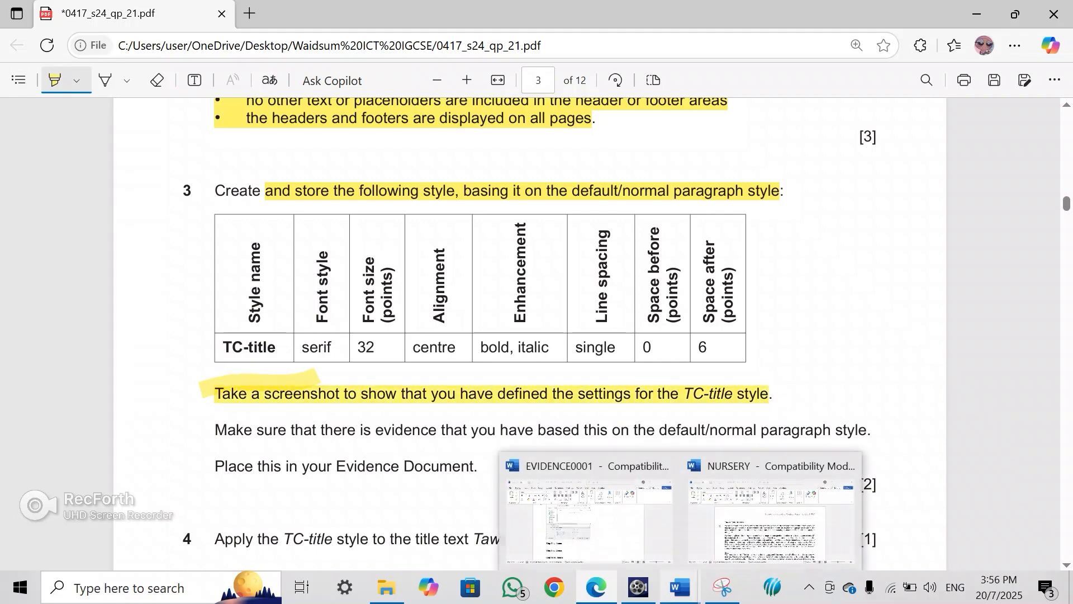
pyautogui.click(770, 515)
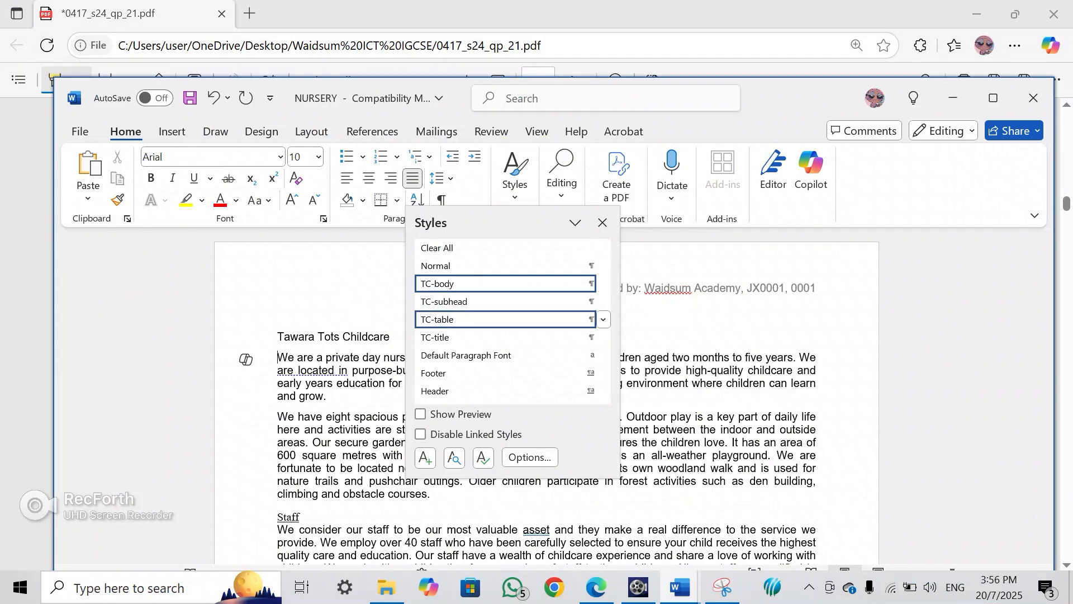
pyautogui.click(492, 337)
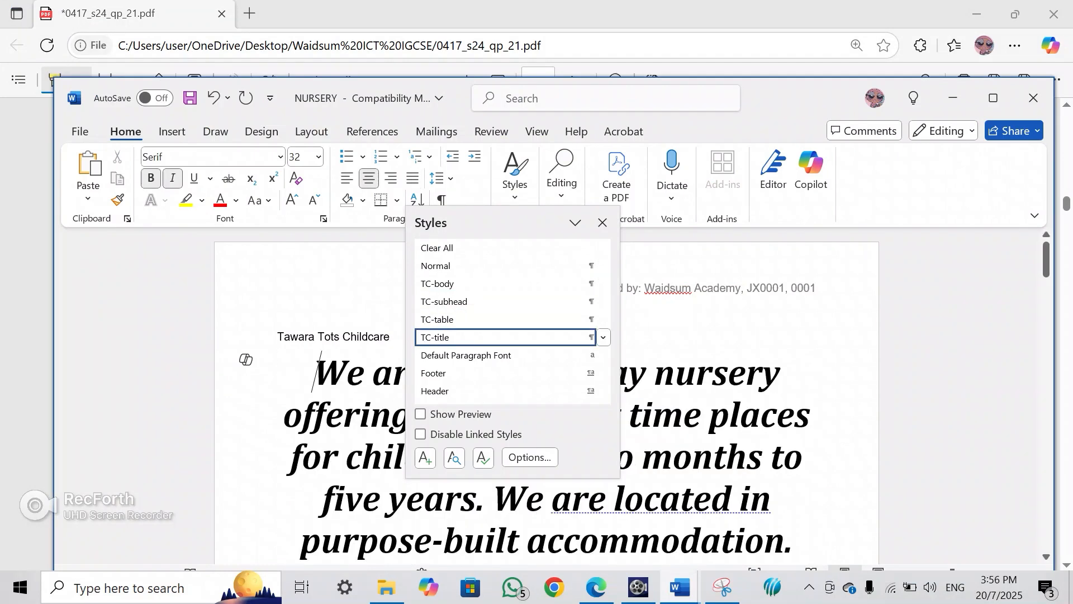
pyautogui.click(492, 284)
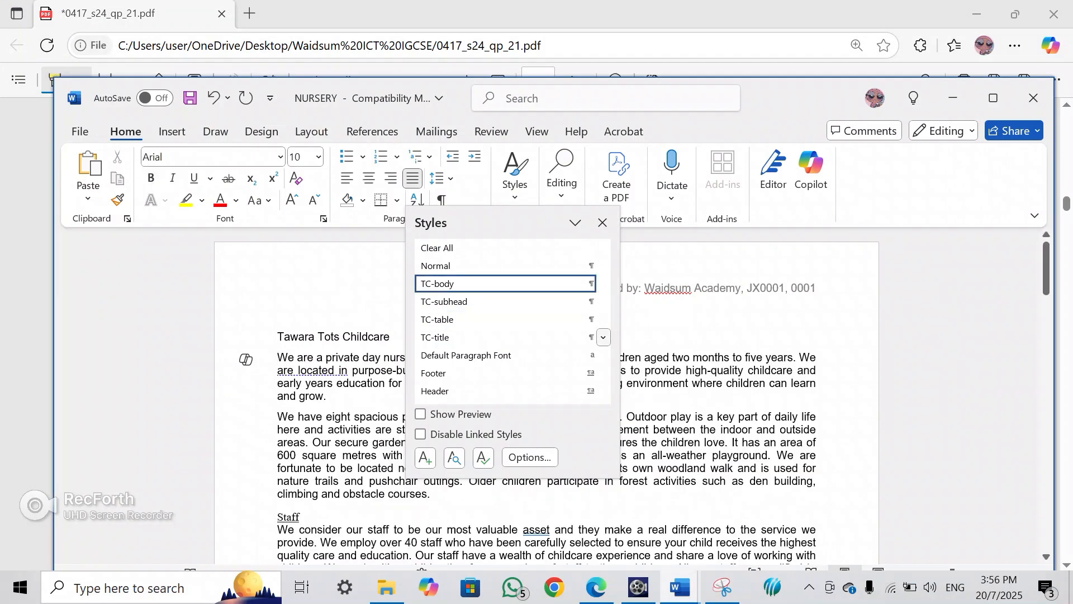
pyautogui.click(603, 337)
pyautogui.click(447, 384)
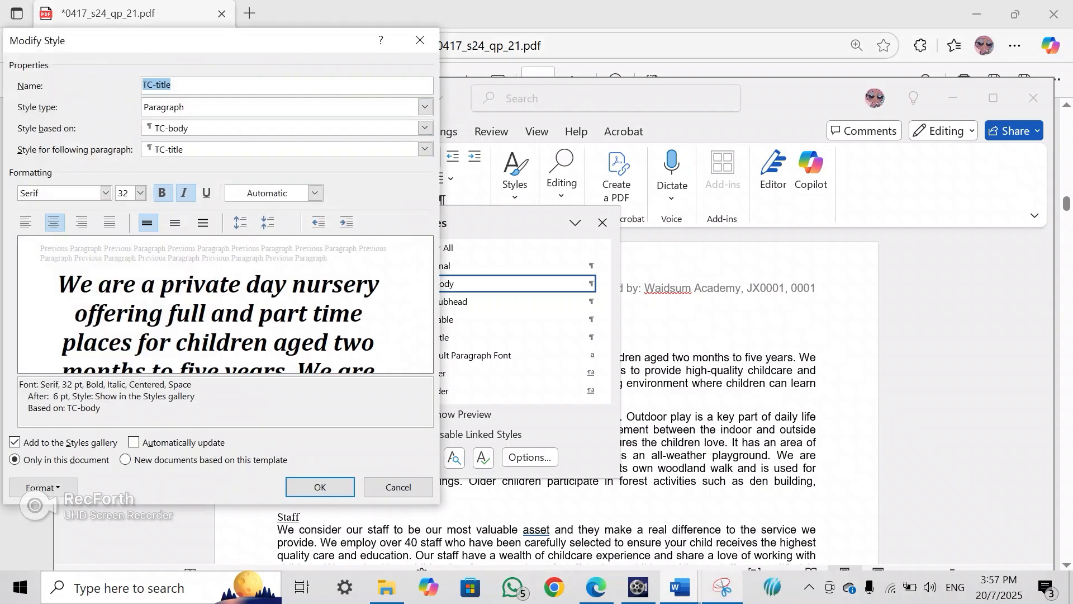
# Switch to Snipping Tool and capture TC-title's Modify Style dialog, and close the style windows in NURSERY
pyautogui.click(722, 587)
pyautogui.click(29, 56)
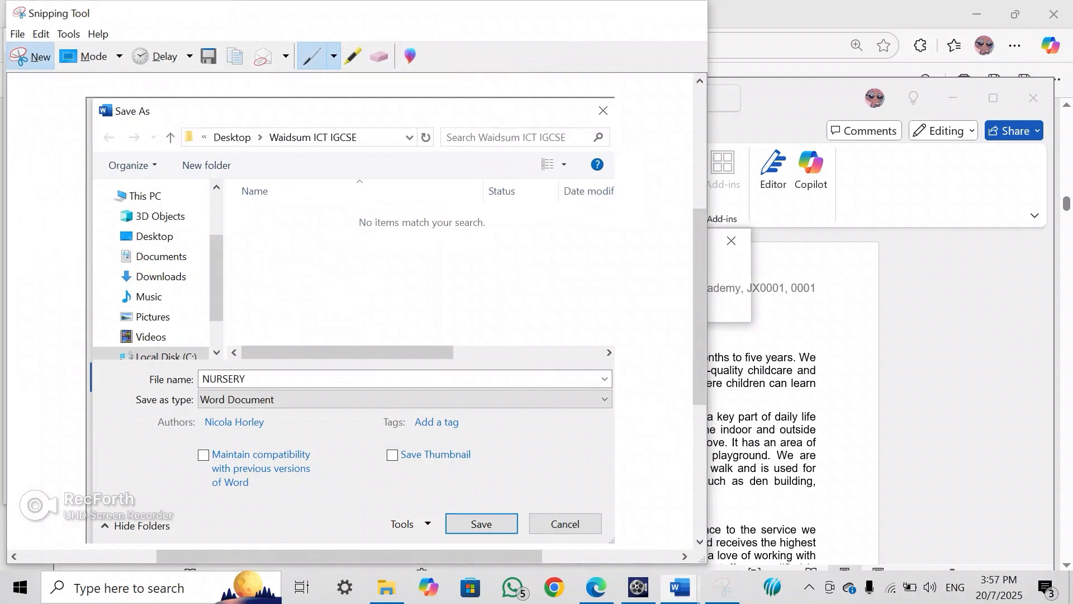
pyautogui.moveTo(331, 519); pyautogui.dragTo(446, 506)
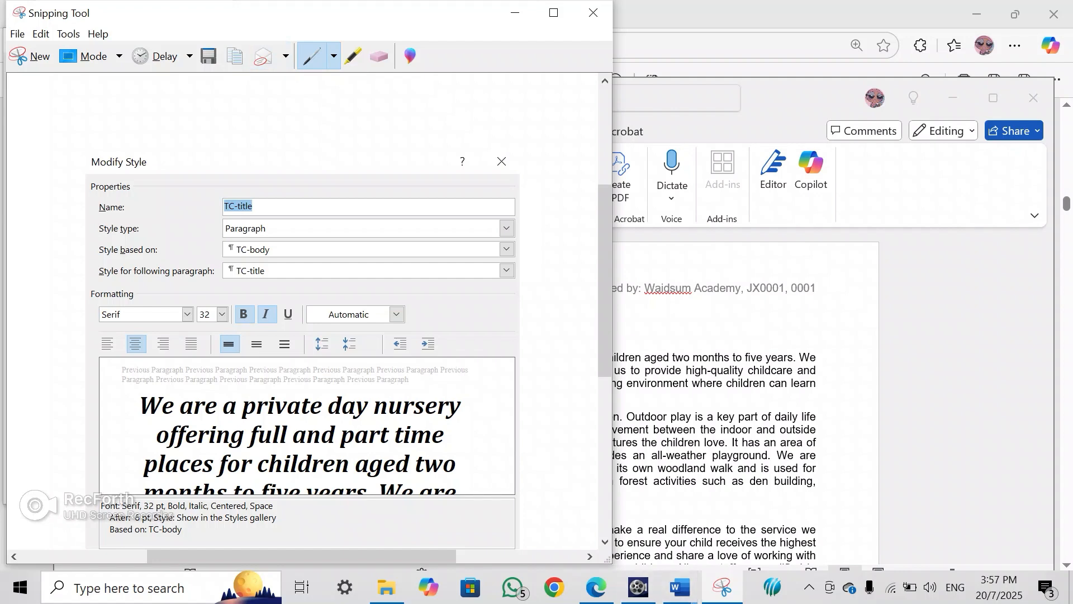
pyautogui.click(516, 13)
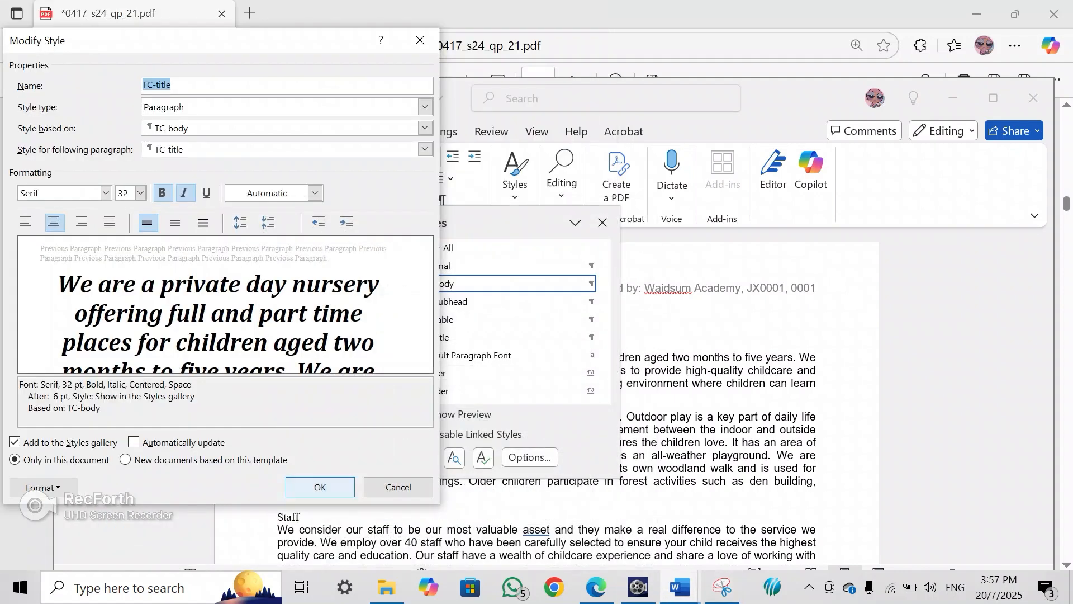
pyautogui.click(602, 223)
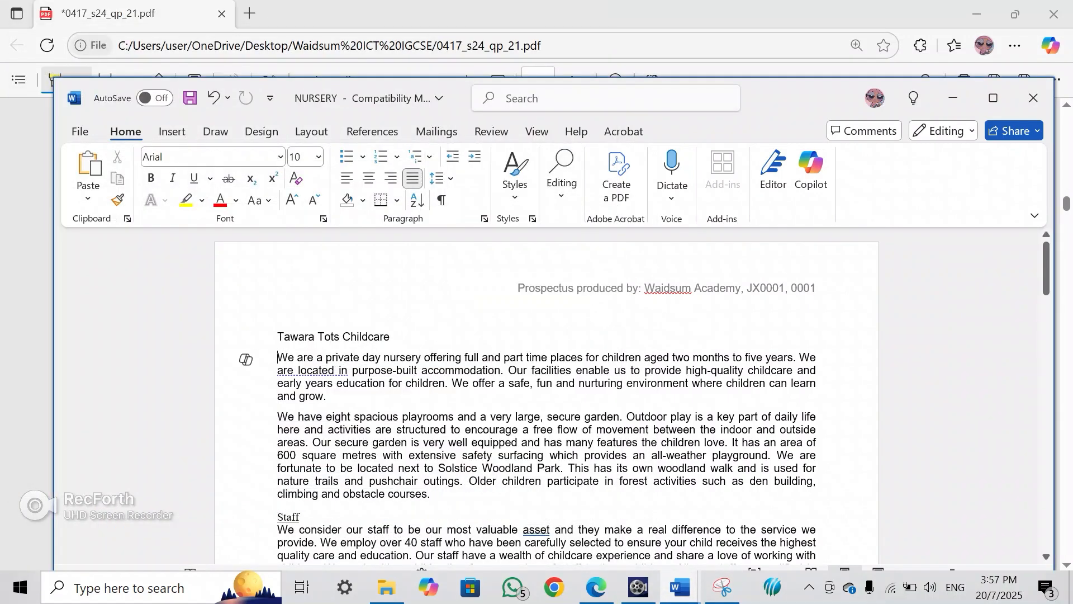
# Switch to EVIDENCE0001 in Word, paste the style screenshot under "Step 3 evidence:" and shrink it proportionally
pyautogui.moveTo(680, 587)
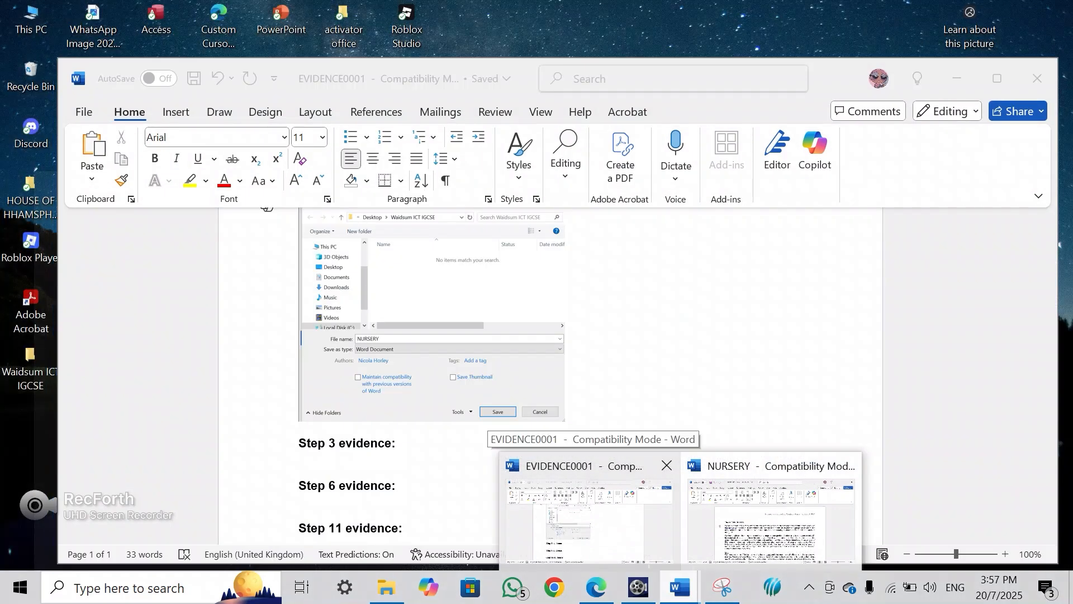
pyautogui.click(589, 520)
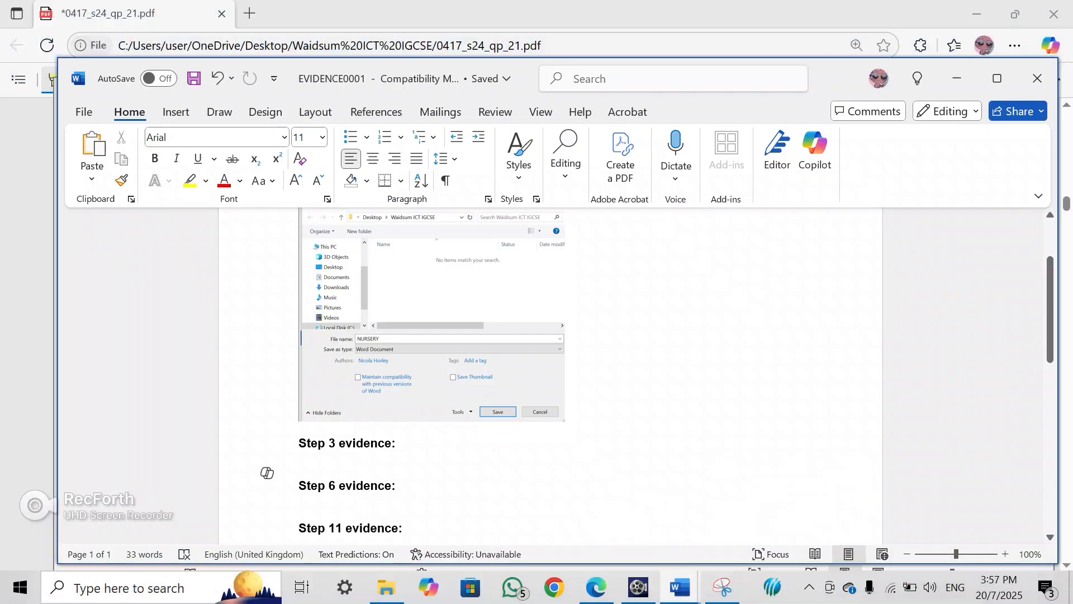
pyautogui.click(299, 457)
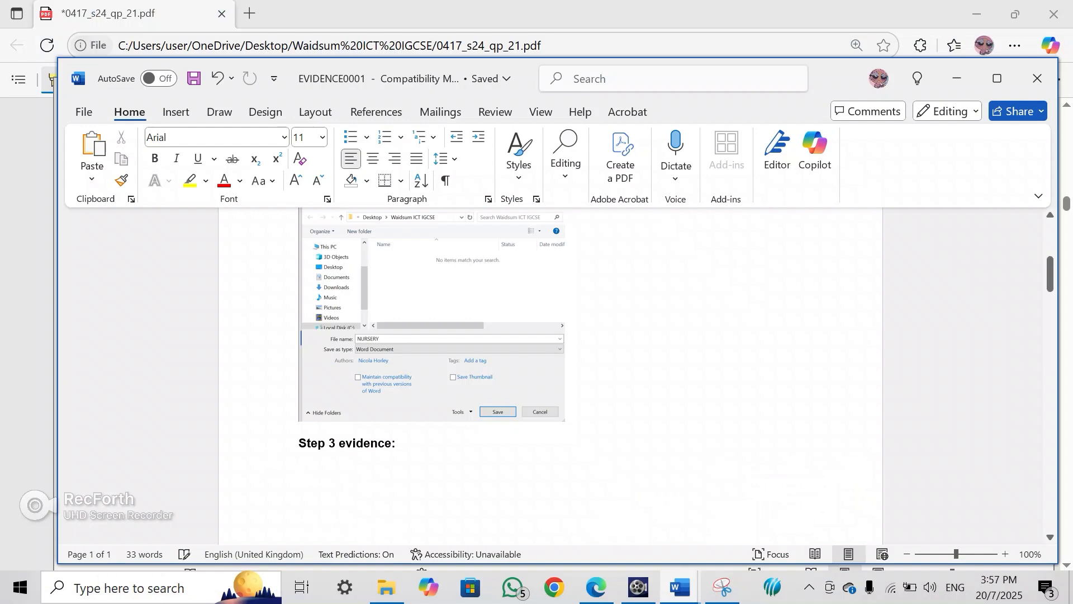
pyautogui.hotkey('ctrl', 'v')
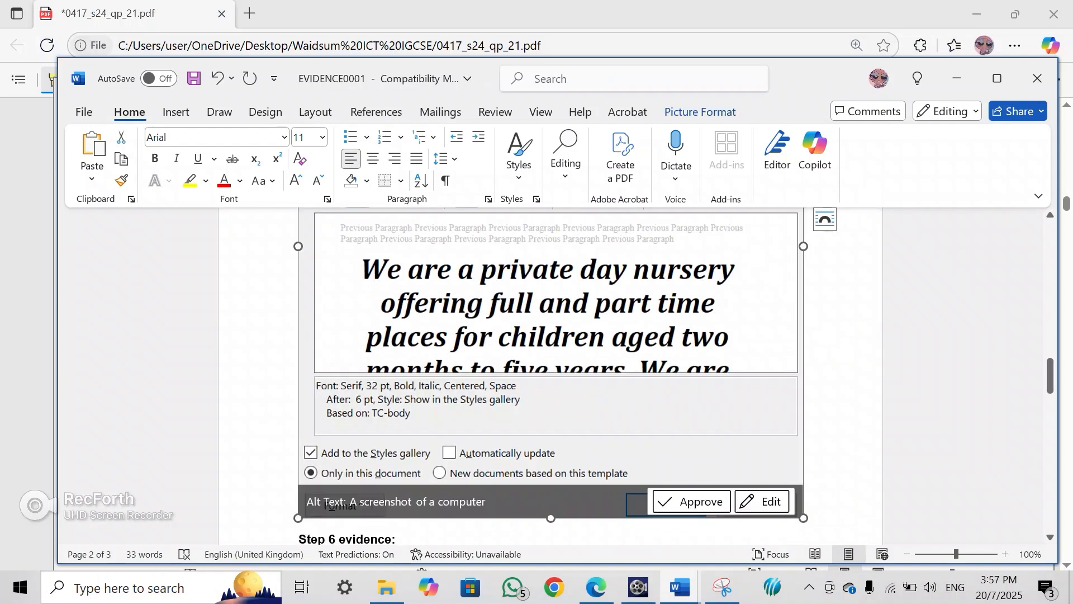
pyautogui.moveTo(803, 518); pyautogui.dragTo(592, 290)
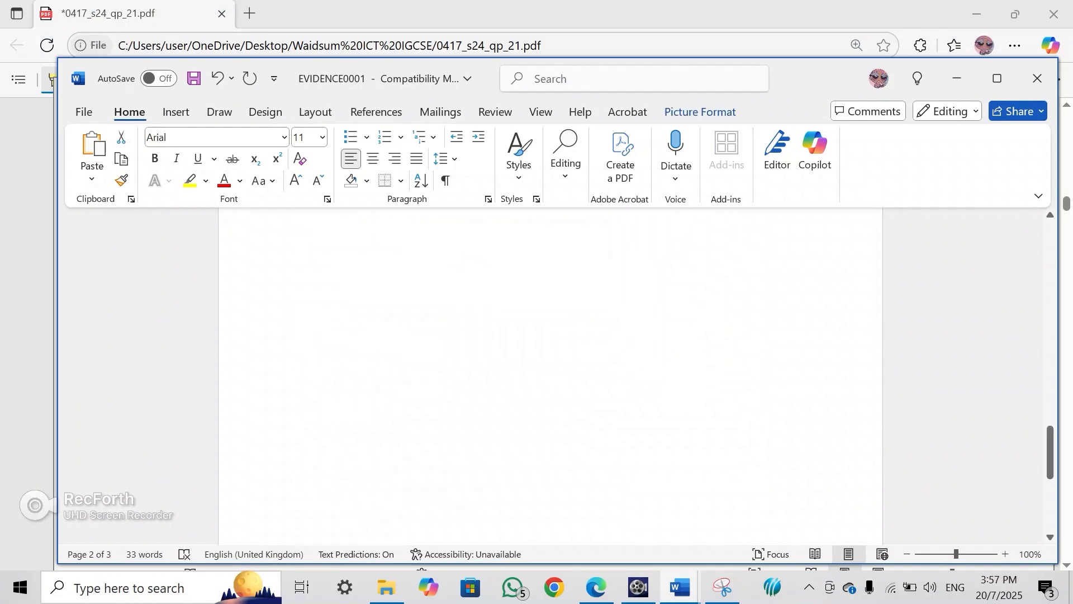
# Check the pasted screenshot's placement under the Step 3 heading and save EVIDENCE0001
pyautogui.scroll(5, 592, 291)
pyautogui.scroll(-2, 592, 290)
pyautogui.hotkey('ctrl', 's')
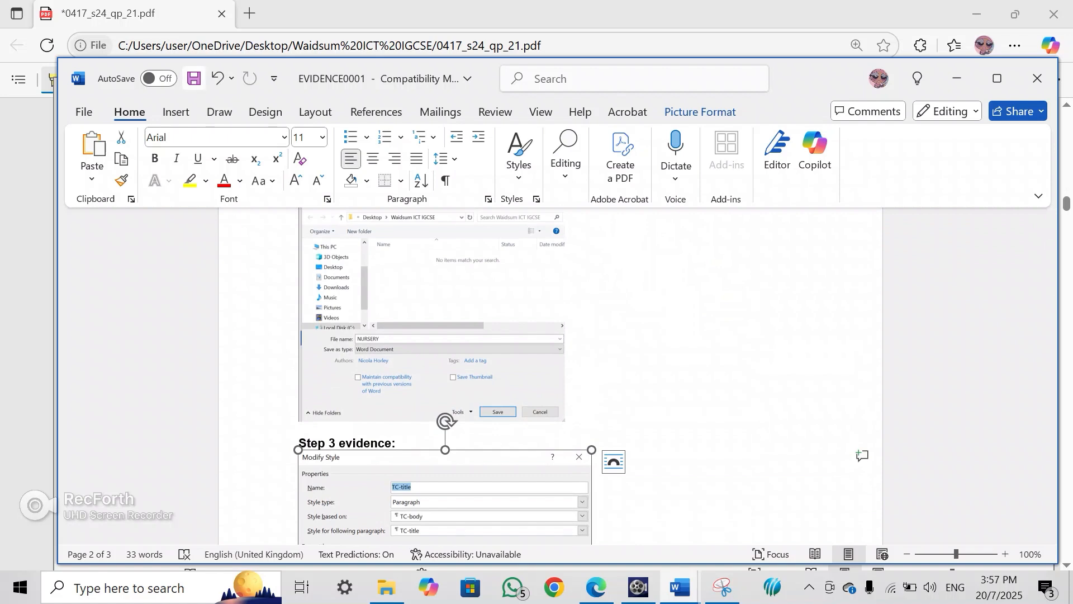
pyautogui.scroll(-10, 551, 374)
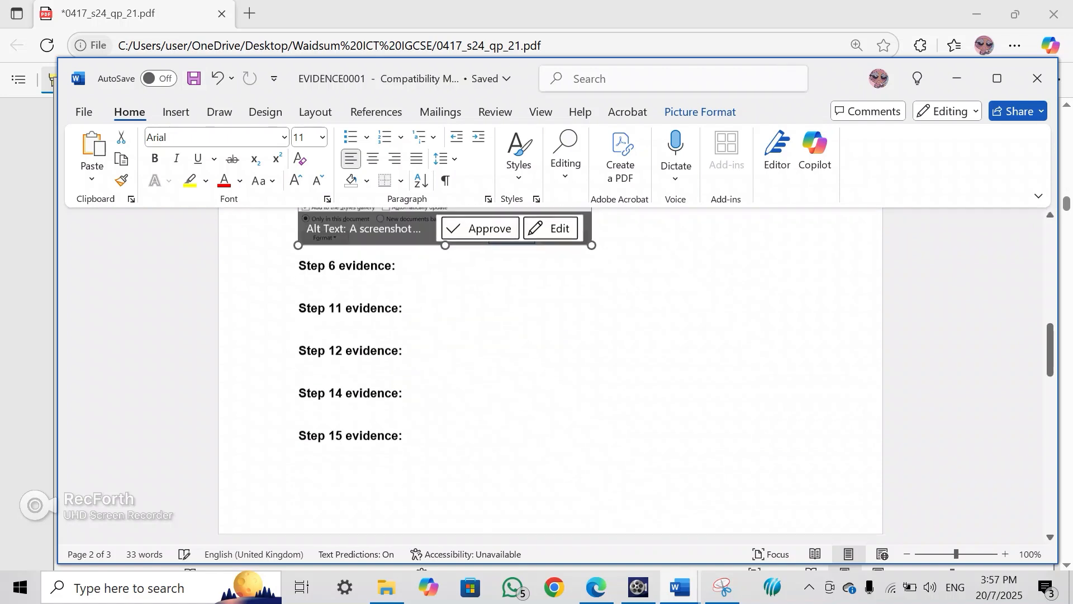
# Switch to the question paper PDF in Edge and highlight task 3's last two evidence instructions and task 4's instruction
pyautogui.scroll(4, 550, 375)
pyautogui.scroll(8, 550, 374)
pyautogui.scroll(-6, 550, 375)
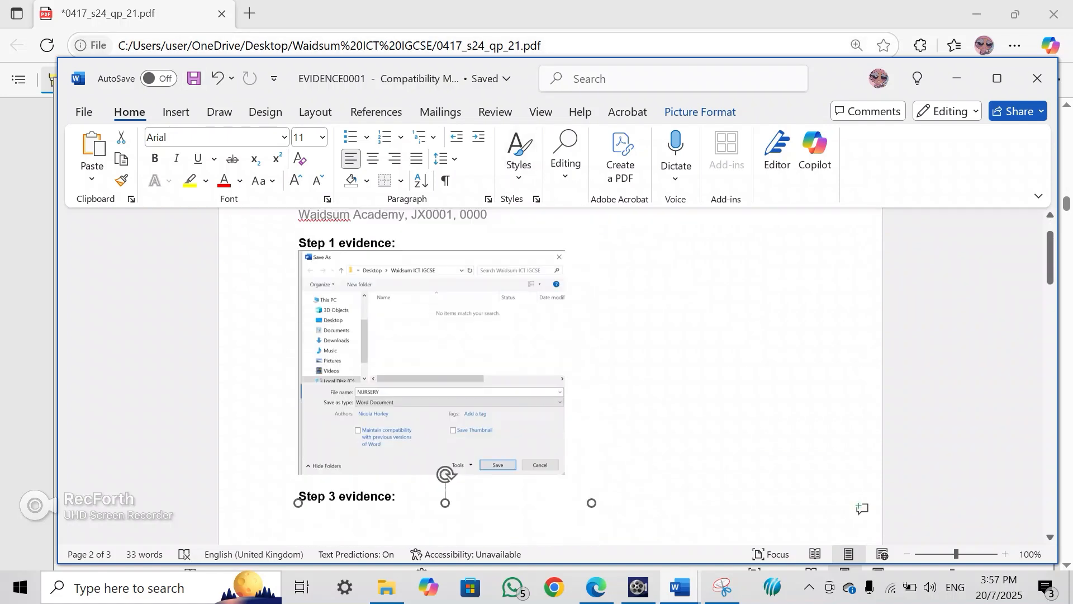
pyautogui.hotkey('alt', 'Tab')
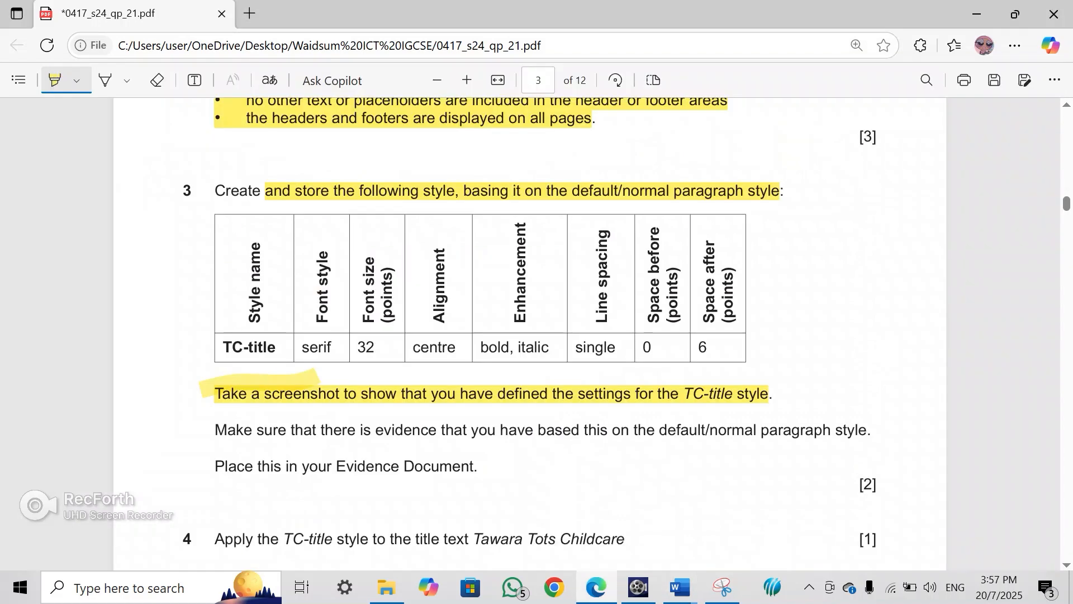
pyautogui.moveTo(215, 430); pyautogui.dragTo(871, 430)
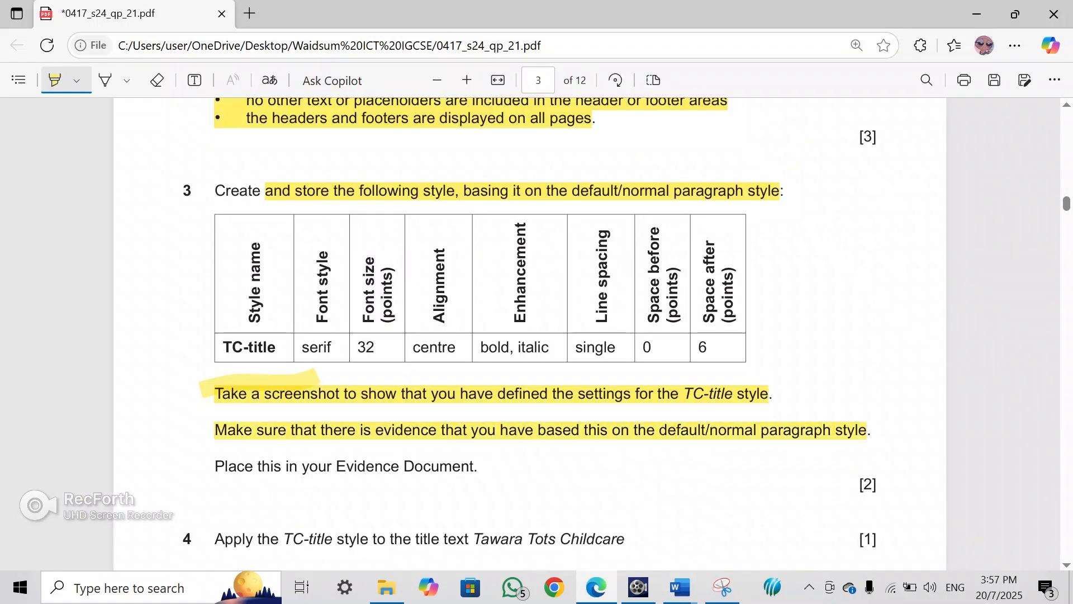
pyautogui.moveTo(215, 466); pyautogui.dragTo(475, 467)
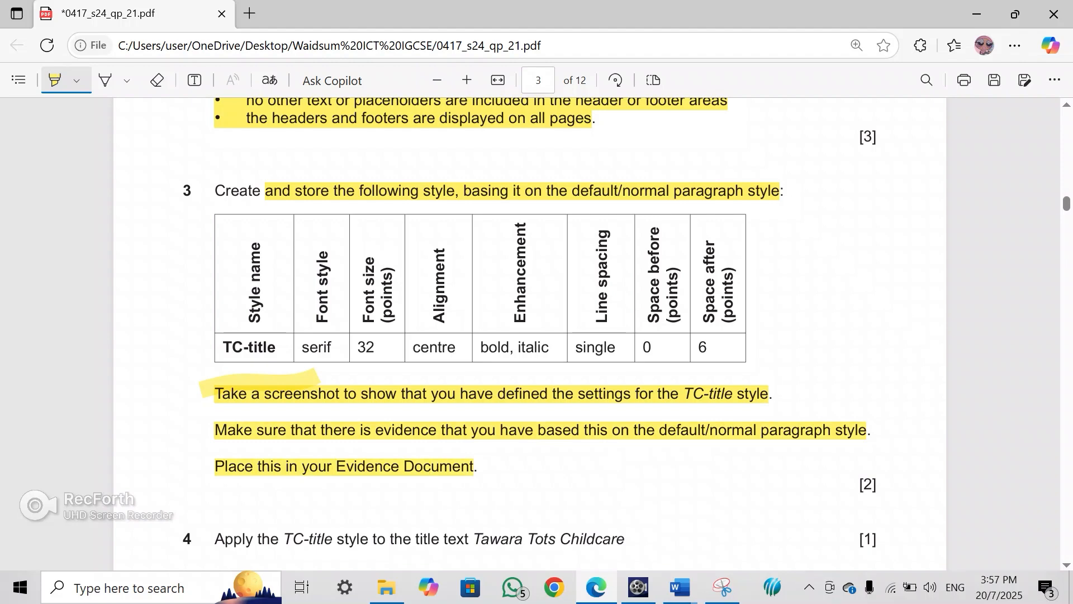
pyautogui.scroll(-4, 537, 335)
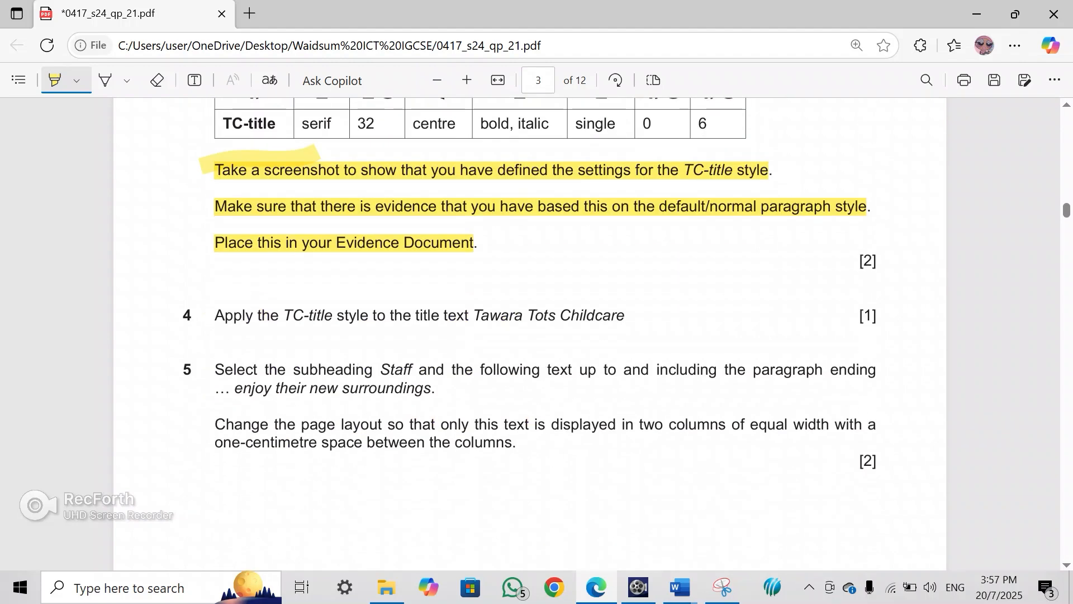
pyautogui.moveTo(225, 316); pyautogui.dragTo(624, 316)
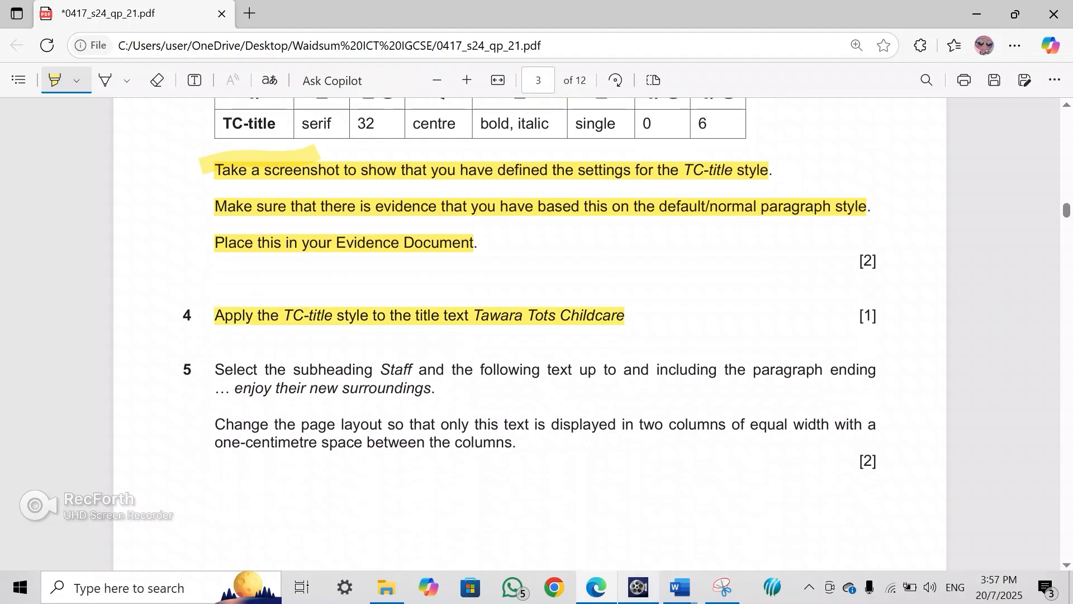
# Switch to NURSERY in Word and apply the TC-title style to the title "Tawara Tots Childcare"
pyautogui.moveTo(679, 587)
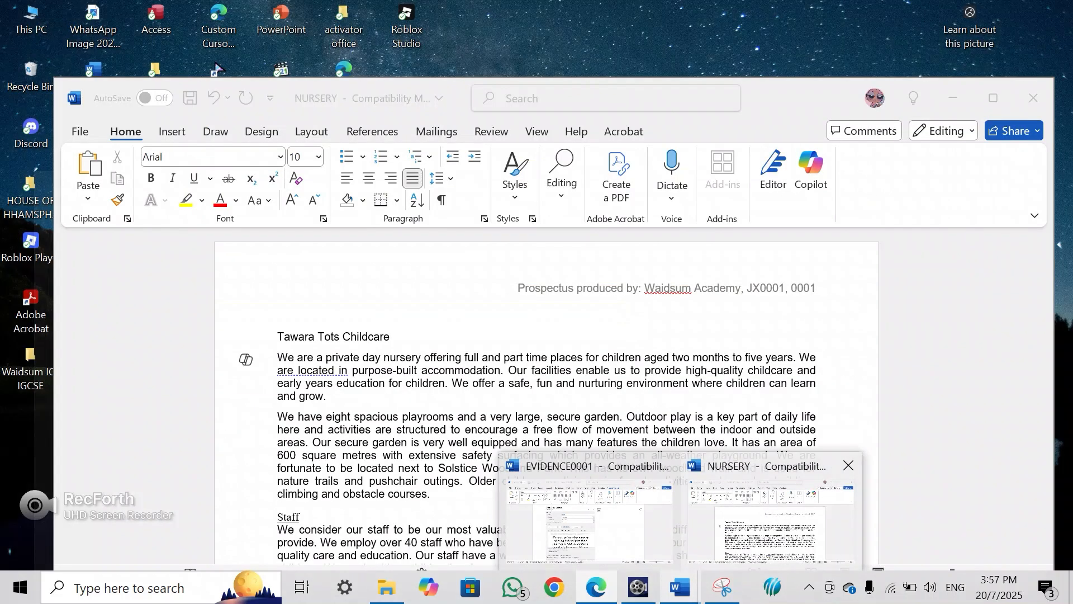
pyautogui.click(771, 520)
pyautogui.moveTo(394, 337); pyautogui.dragTo(276, 337)
pyautogui.click(515, 173)
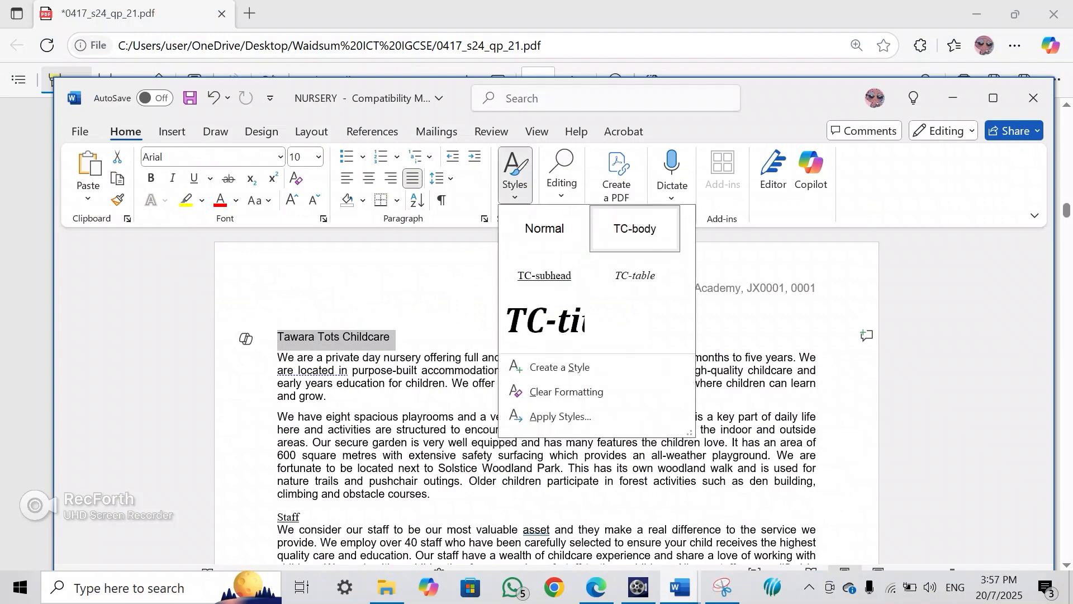
pyautogui.click(545, 322)
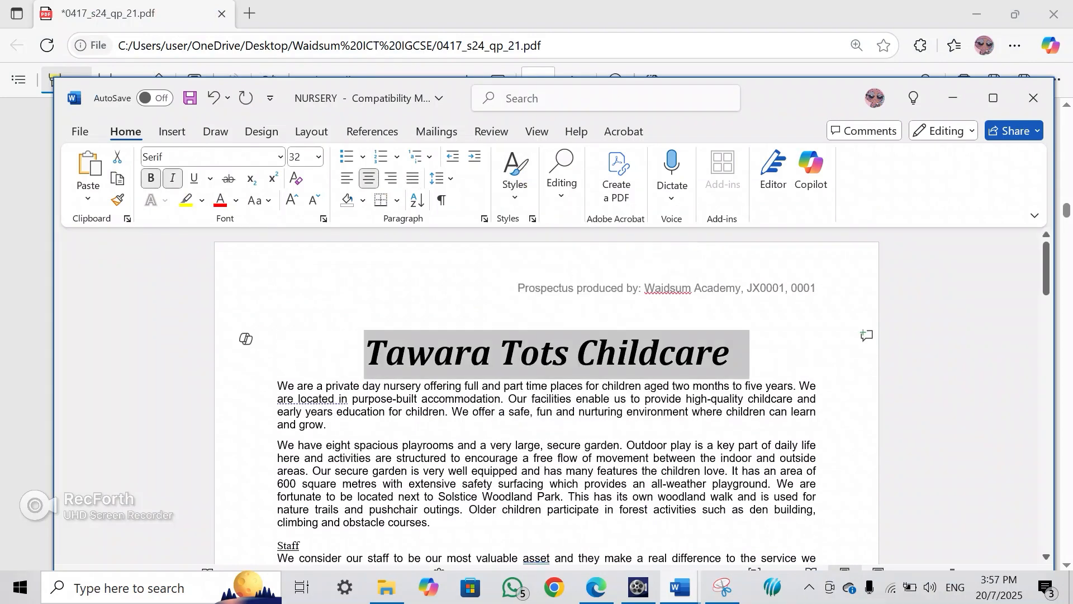
# Switch to the question paper PDF in Edge and highlight task 5's text selection instruction and the start of its page layout instruction
pyautogui.hotkey('alt', 'Tab')
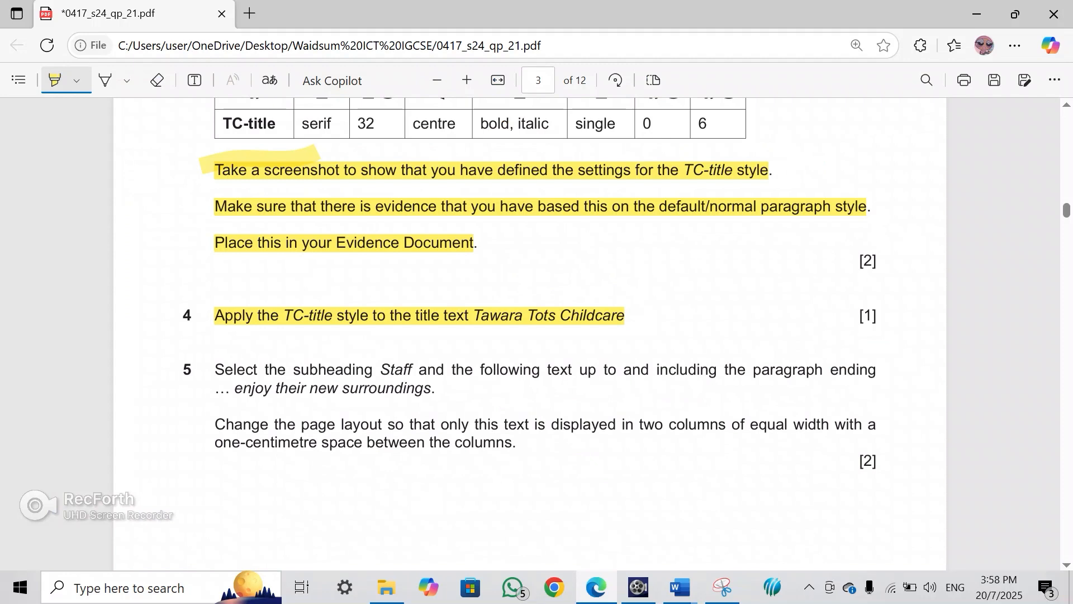
pyautogui.moveTo(224, 369)
pyautogui.mouseDown()
pyautogui.moveTo(867, 369)
pyautogui.moveTo(242, 443)
pyautogui.moveTo(431, 388)
pyautogui.mouseUp()
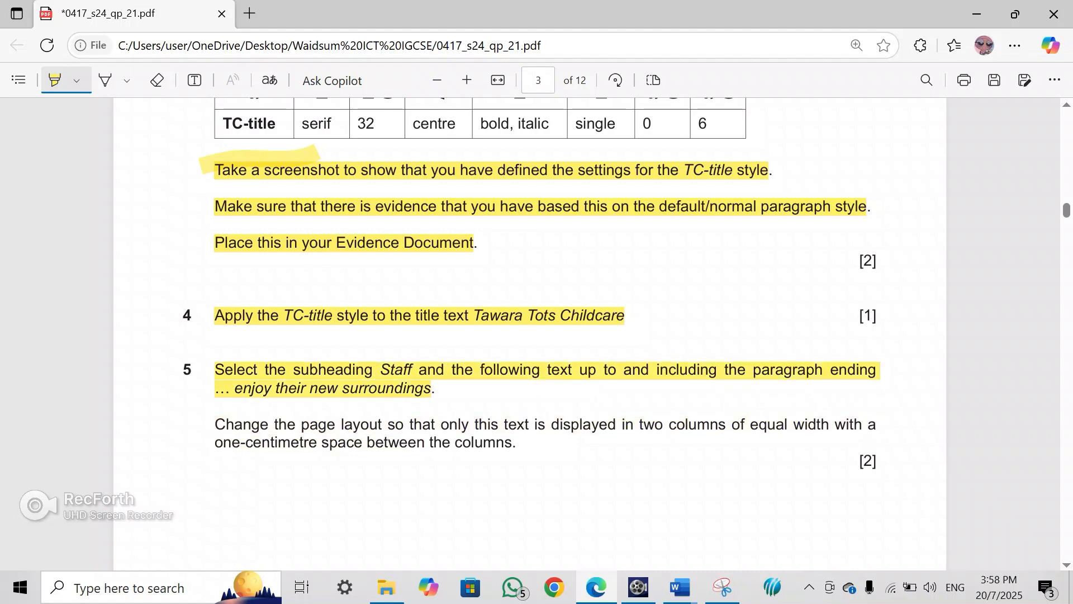
pyautogui.moveTo(215, 425); pyautogui.dragTo(644, 425)
# Switch to NURSERY in Word and select from the Staff subheading through the paragraph ending "enjoy their new surroundings."
pyautogui.moveTo(680, 587)
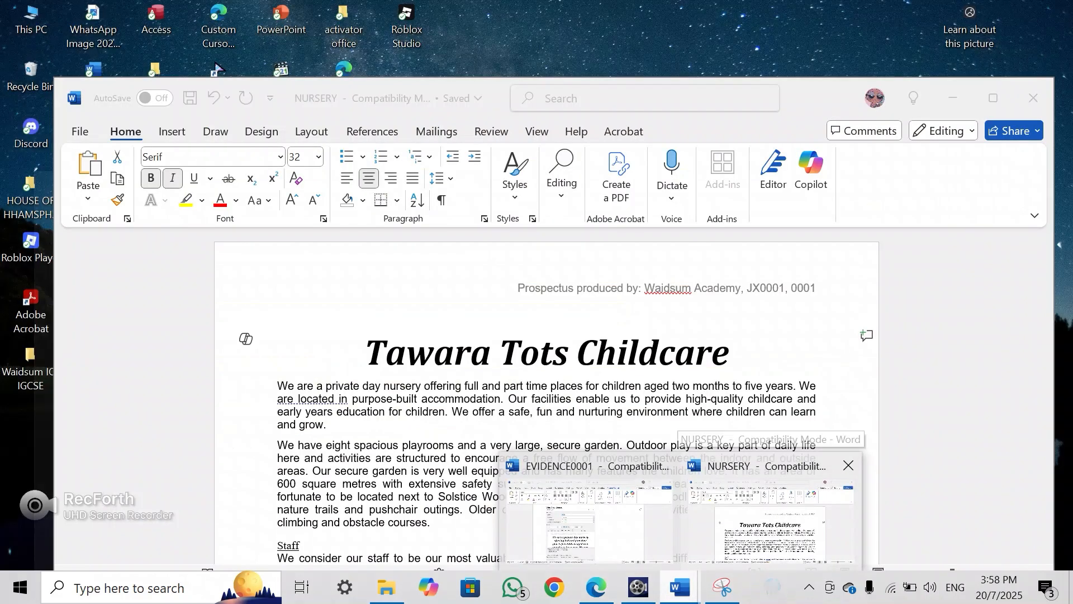
pyautogui.click(771, 523)
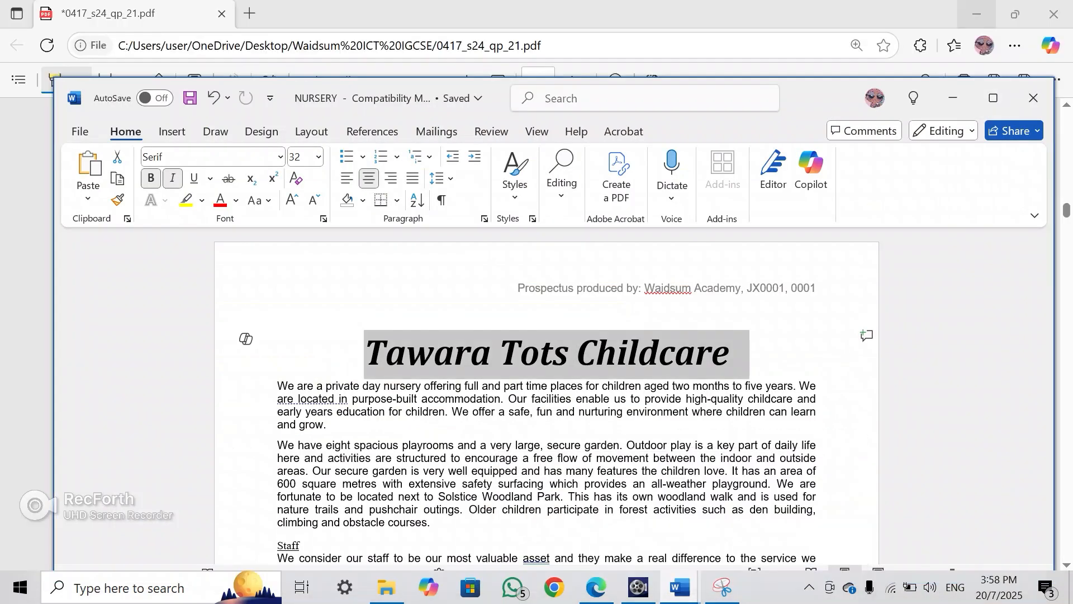
pyautogui.moveTo(789, 106); pyautogui.dragTo(697, 30)
pyautogui.scroll(-3, 455, 319)
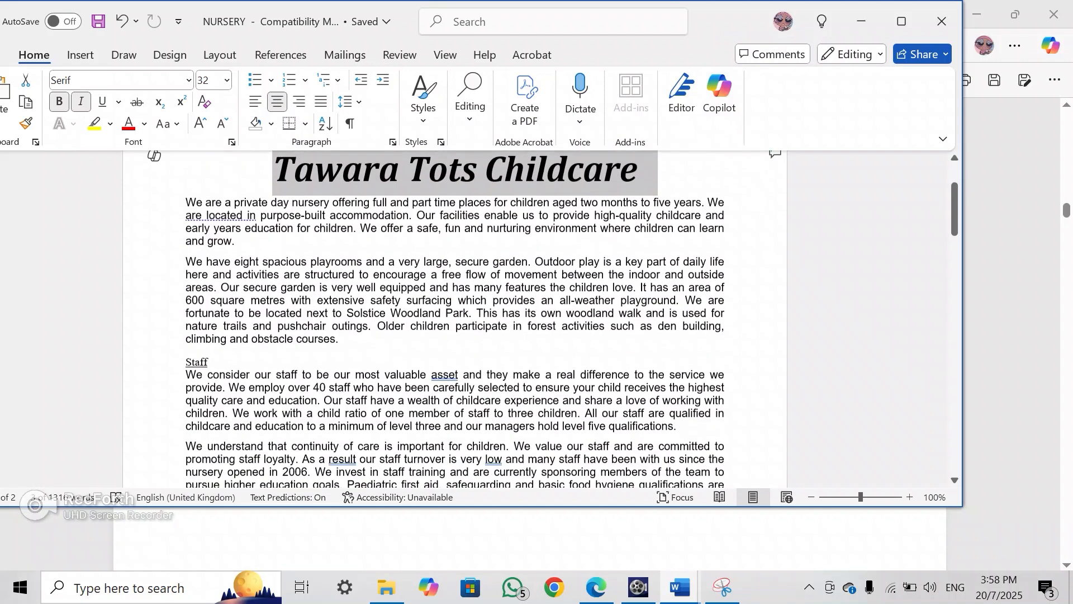
pyautogui.moveTo(151, 362); pyautogui.dragTo(150, 425)
pyautogui.hotkey('alt', 'Tab')
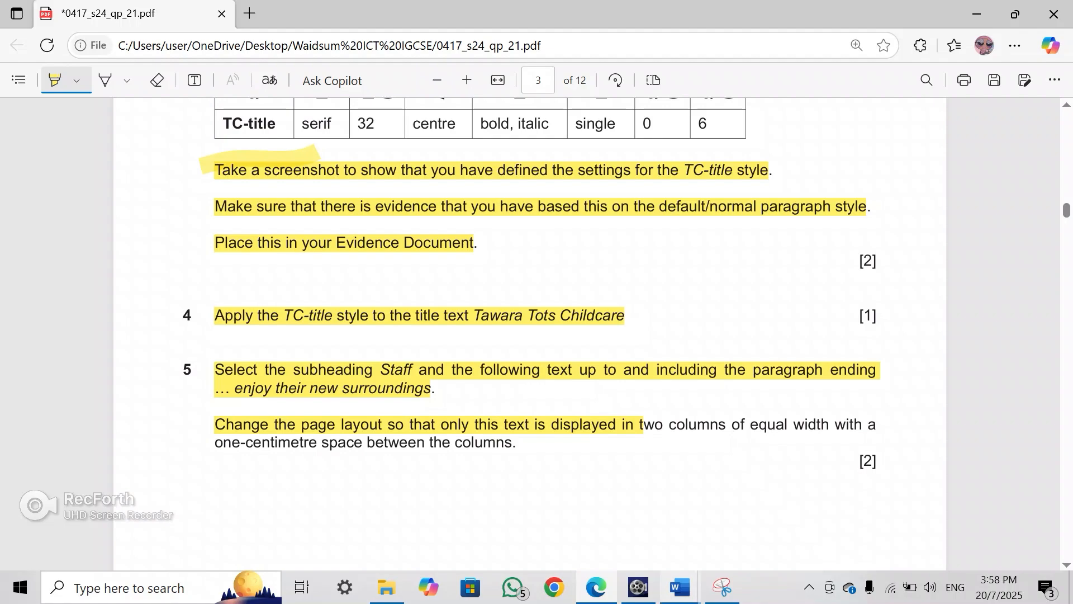
pyautogui.click(679, 587)
pyautogui.click(771, 520)
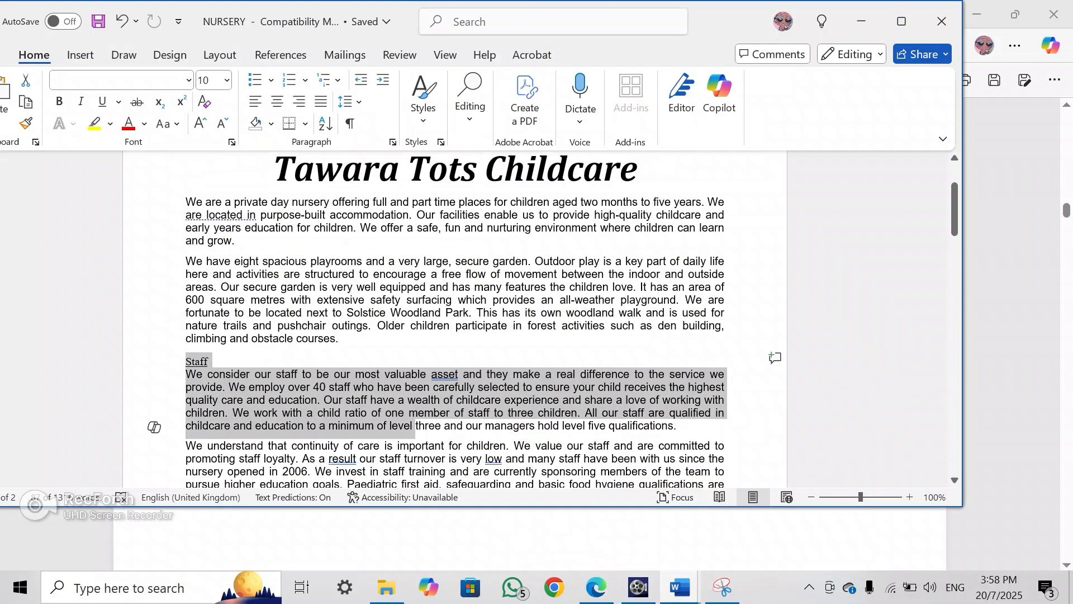
pyautogui.click(165, 374)
pyautogui.moveTo(186, 361); pyautogui.dragTo(566, 367)
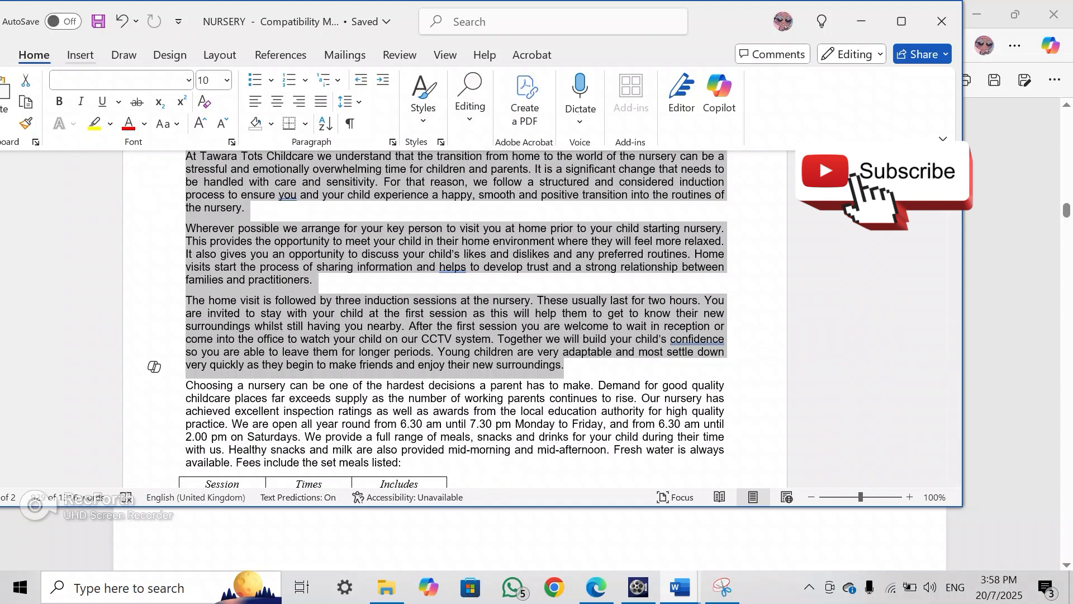
# Open the detailed column settings for the selected text and set the number of columns to 2
pyautogui.click(80, 54)
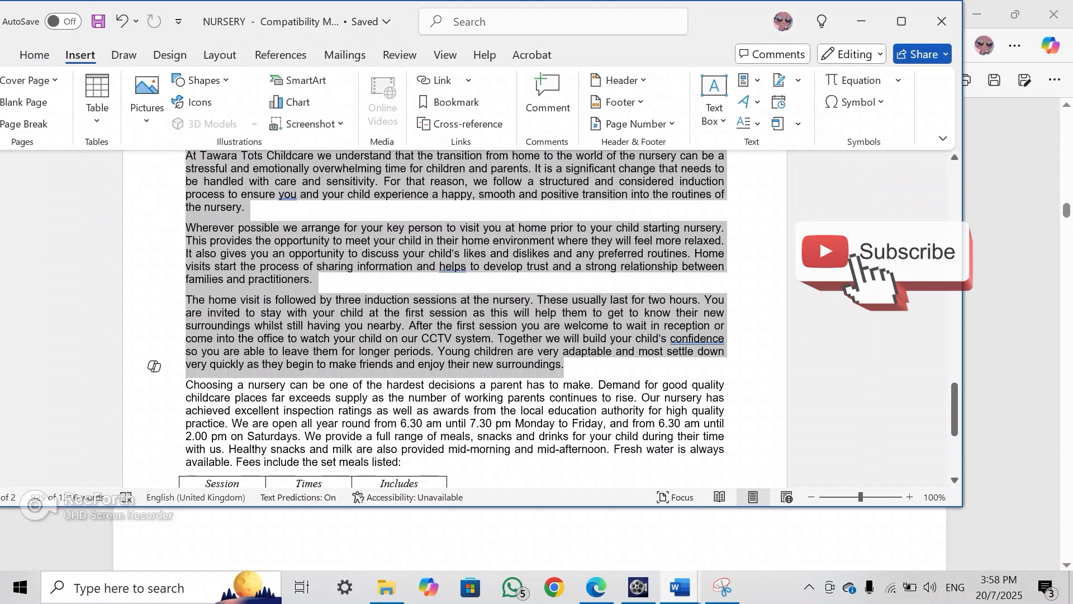
pyautogui.moveTo(725, 20); pyautogui.dragTo(795, 22)
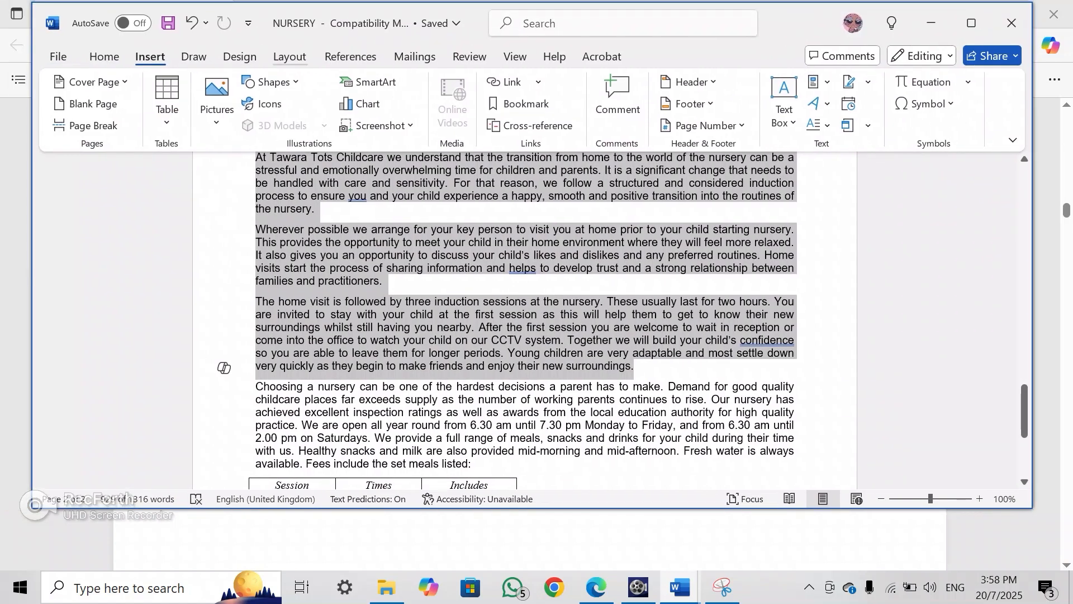
pyautogui.click(290, 57)
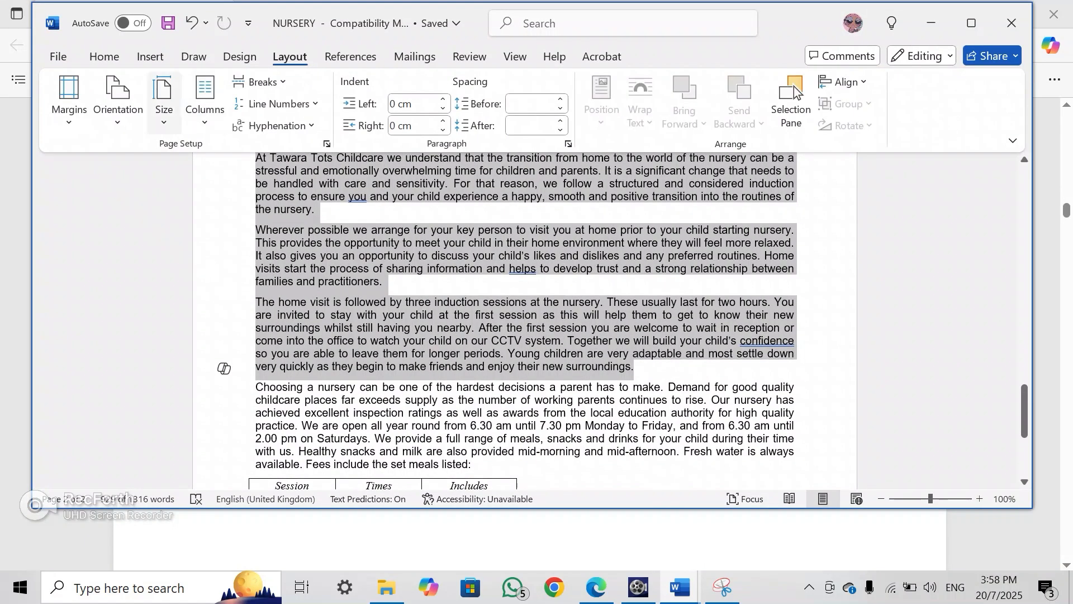
pyautogui.click(205, 100)
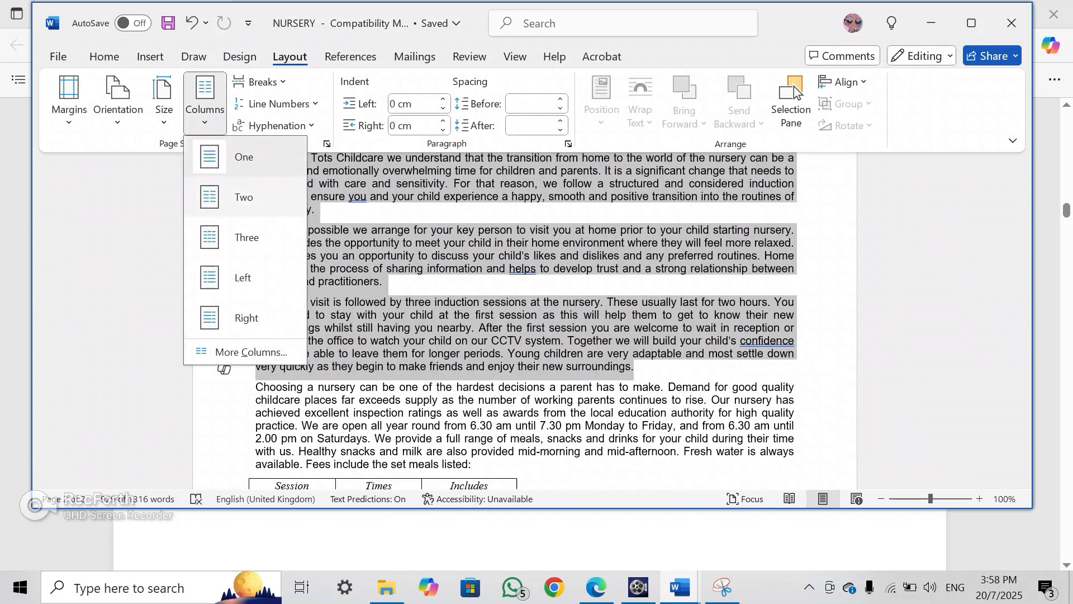
pyautogui.click(251, 351)
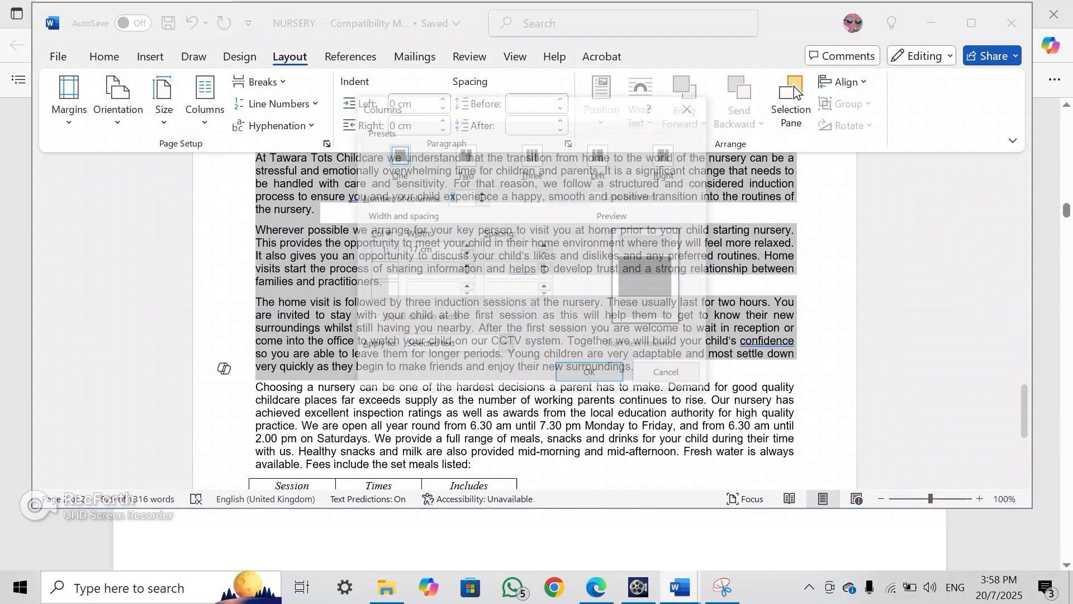
pyautogui.write('2')
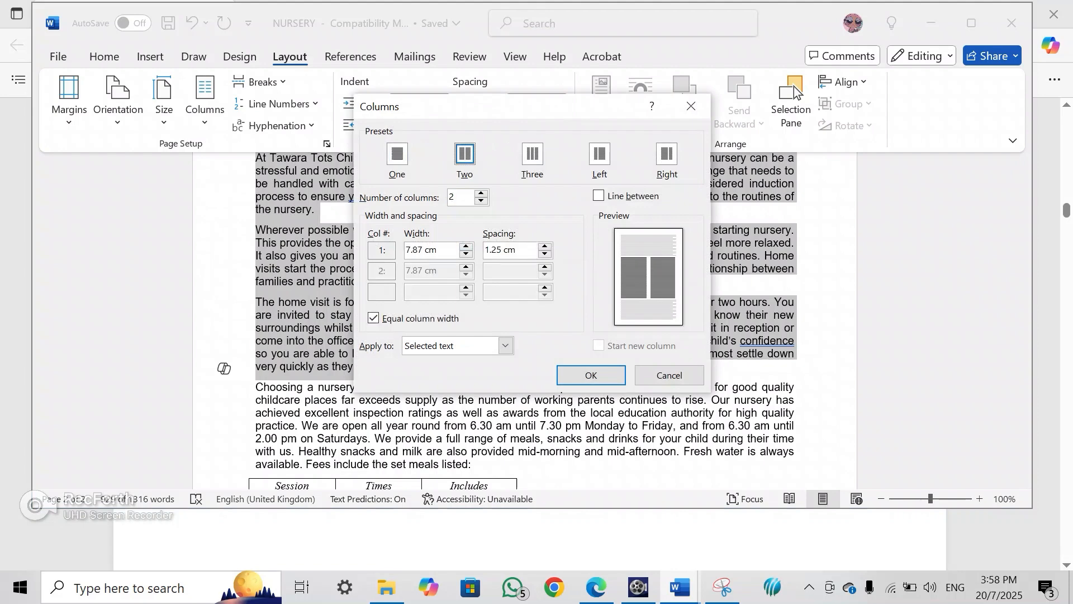
# Switch to the question paper PDF in Edge and highlight task 5's equal width and one-centimetre spacing requirements
pyautogui.hotkey('alt', 'Tab')
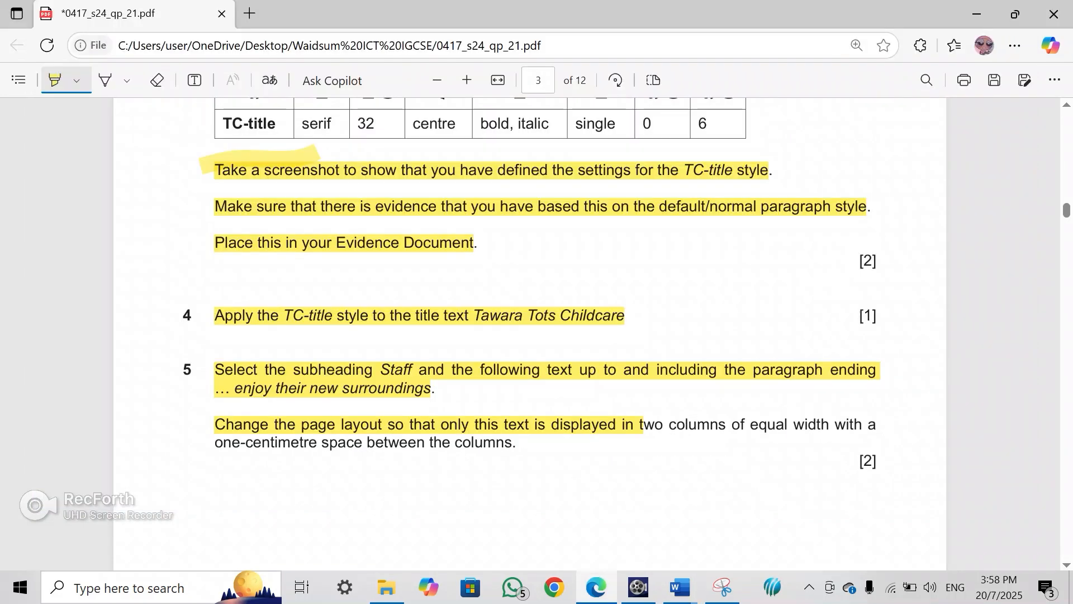
pyautogui.moveTo(740, 425); pyautogui.dragTo(876, 425)
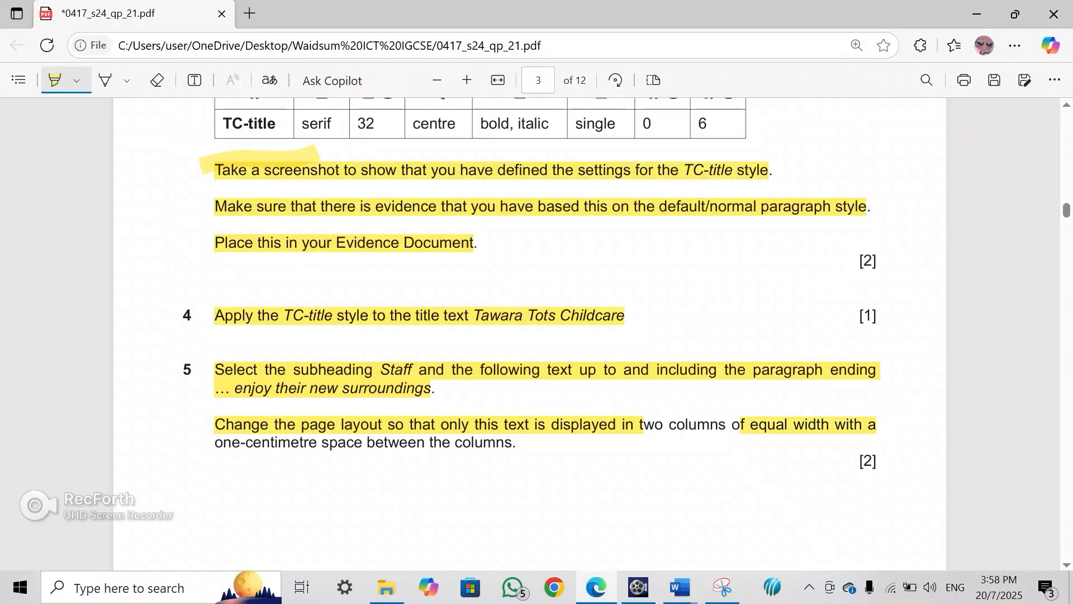
pyautogui.moveTo(226, 443)
pyautogui.mouseDown()
pyautogui.moveTo(398, 431)
pyautogui.moveTo(510, 442)
pyautogui.mouseUp()
# Return to NURSERY in Word, apply two equal-width columns with 1 cm spacing to the selected text, and save the document
pyautogui.click(680, 587)
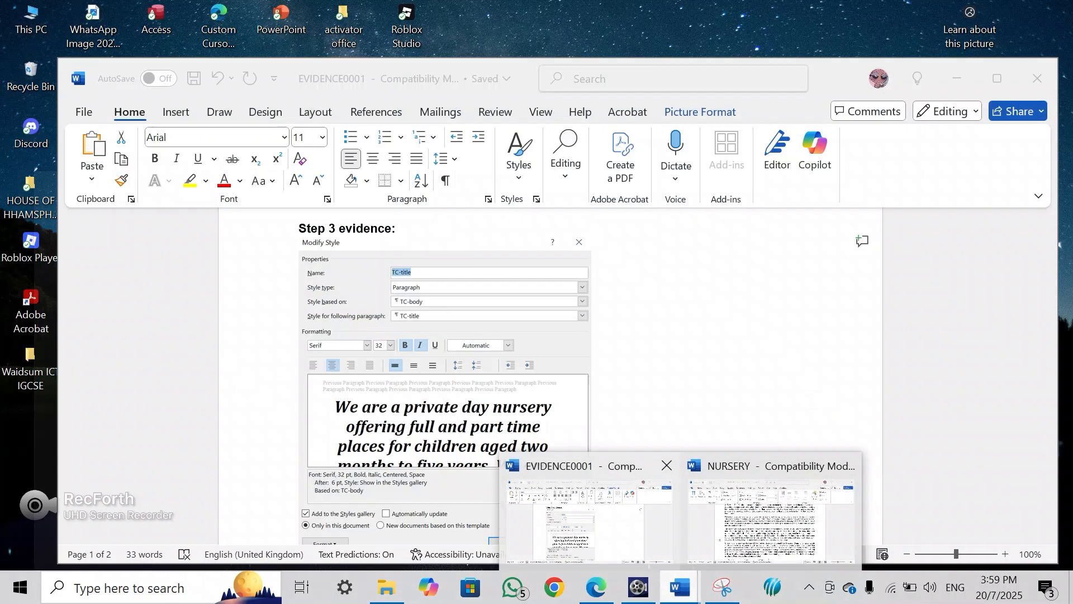
pyautogui.click(771, 520)
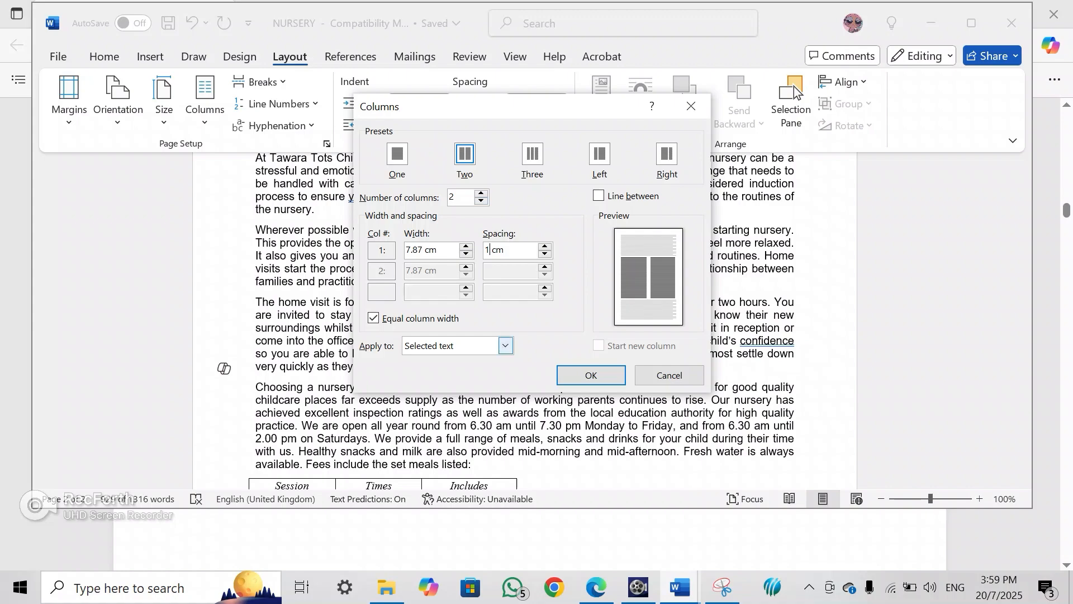
pyautogui.press('Return')
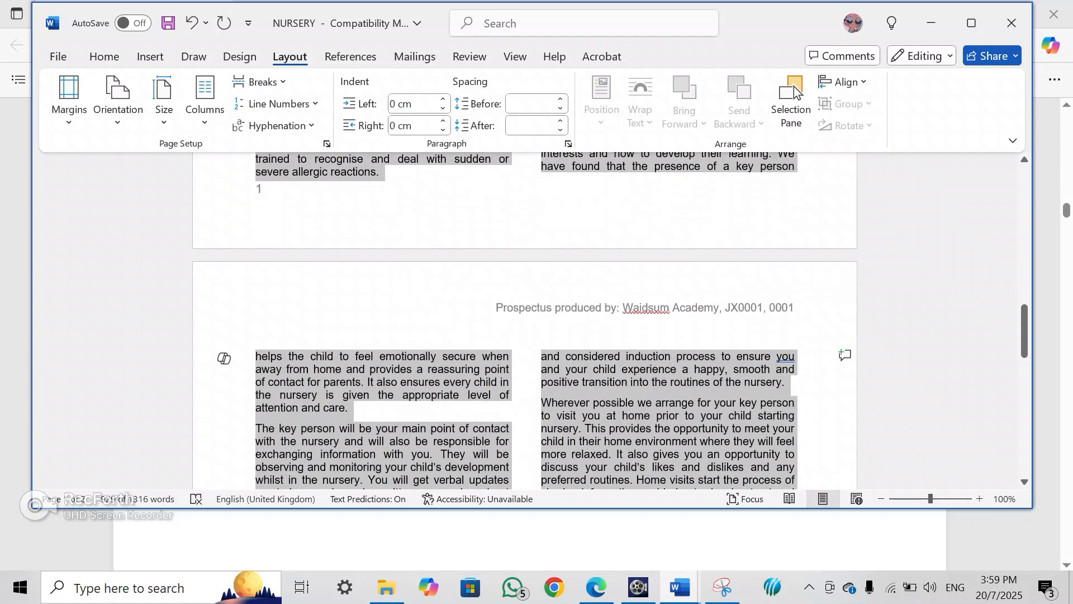
pyautogui.hotkey('ctrl', 's')
pyautogui.scroll(12, 794, 86)
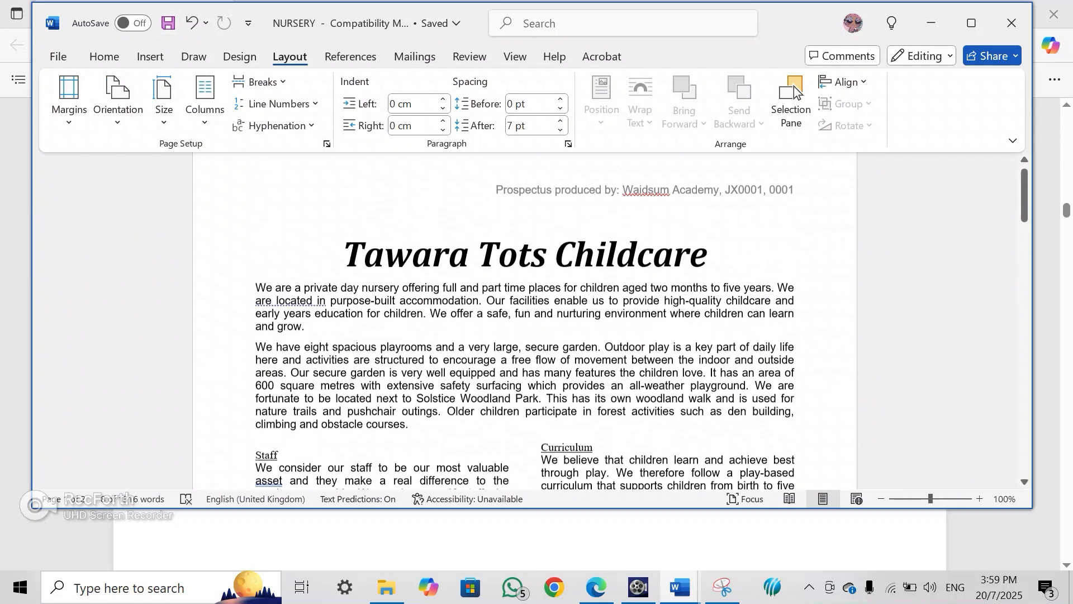
pyautogui.scroll(-2, 794, 87)
pyautogui.scroll(-20, 794, 86)
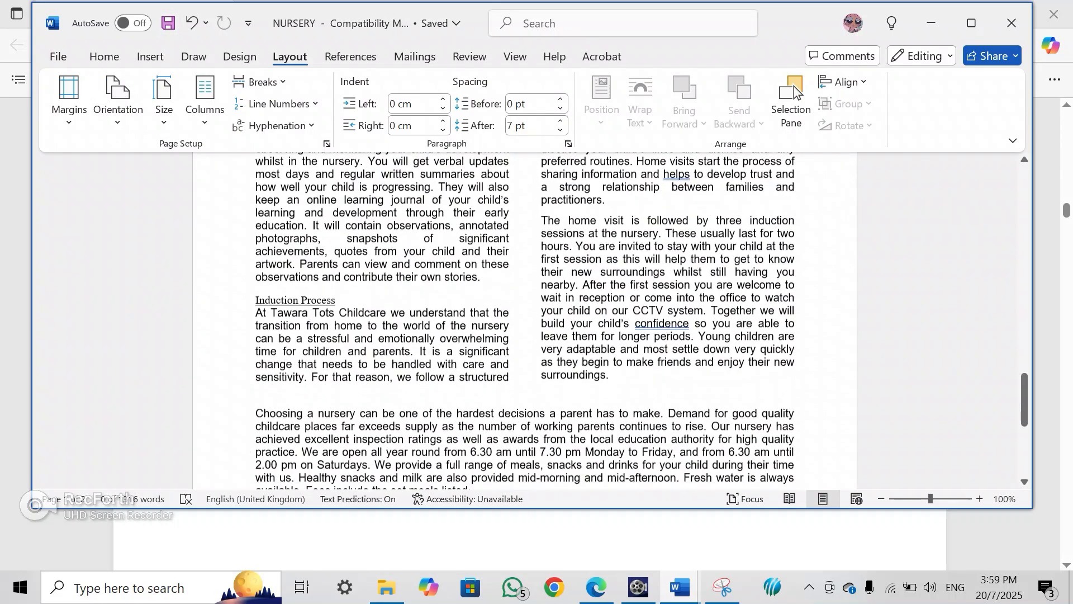
pyautogui.scroll(10, 793, 86)
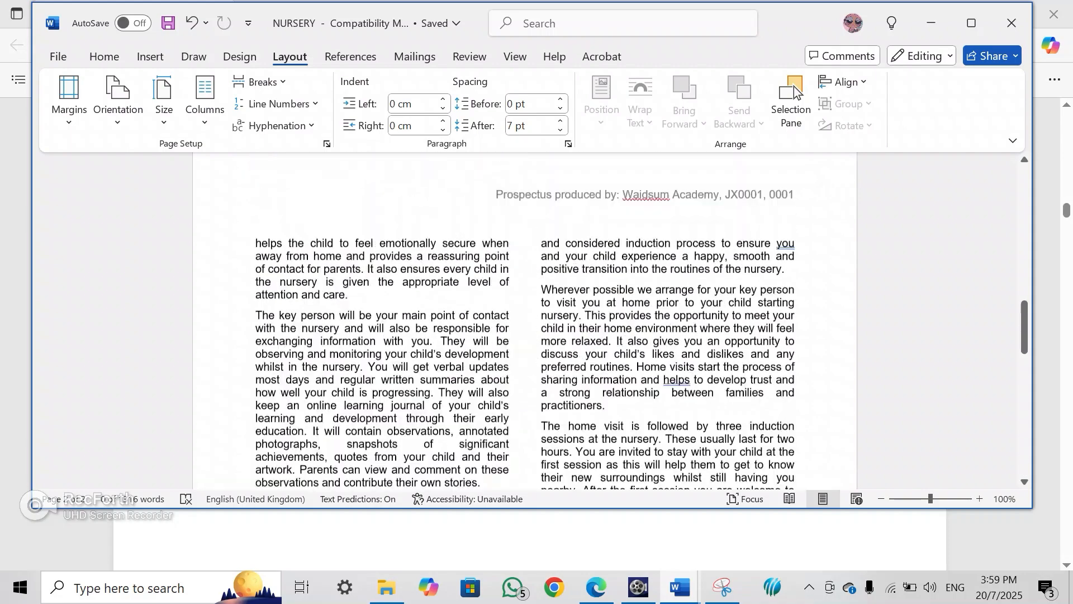
pyautogui.scroll(15, 793, 86)
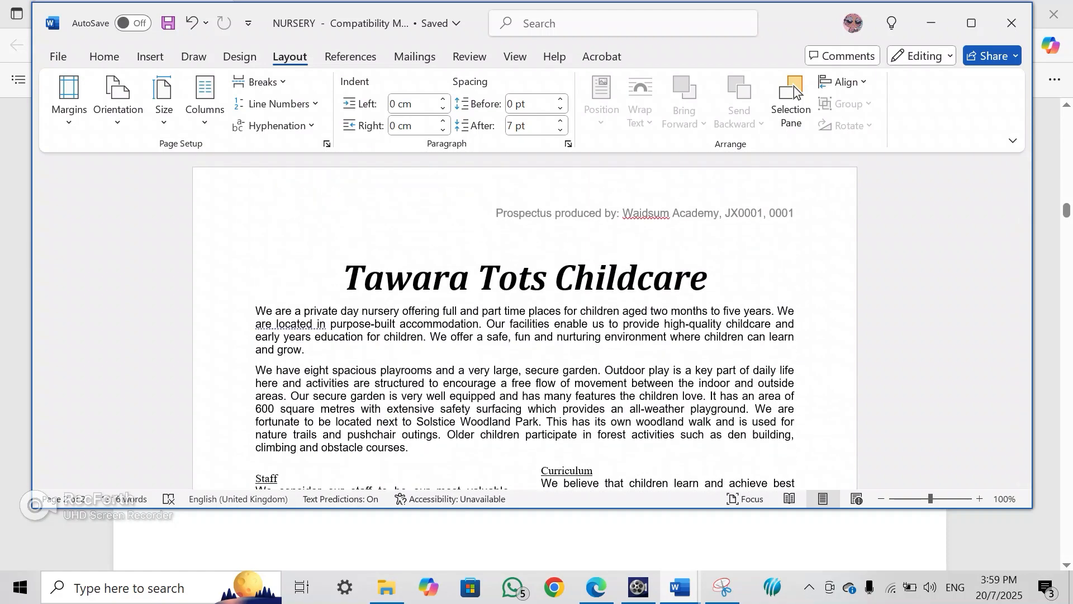
# Switch to the question paper PDF in Edge and highlight task 6's two opening sentences about the TC-subhead style
pyautogui.hotkey('alt', 'Tab')
pyautogui.scroll(-10, 530, 335)
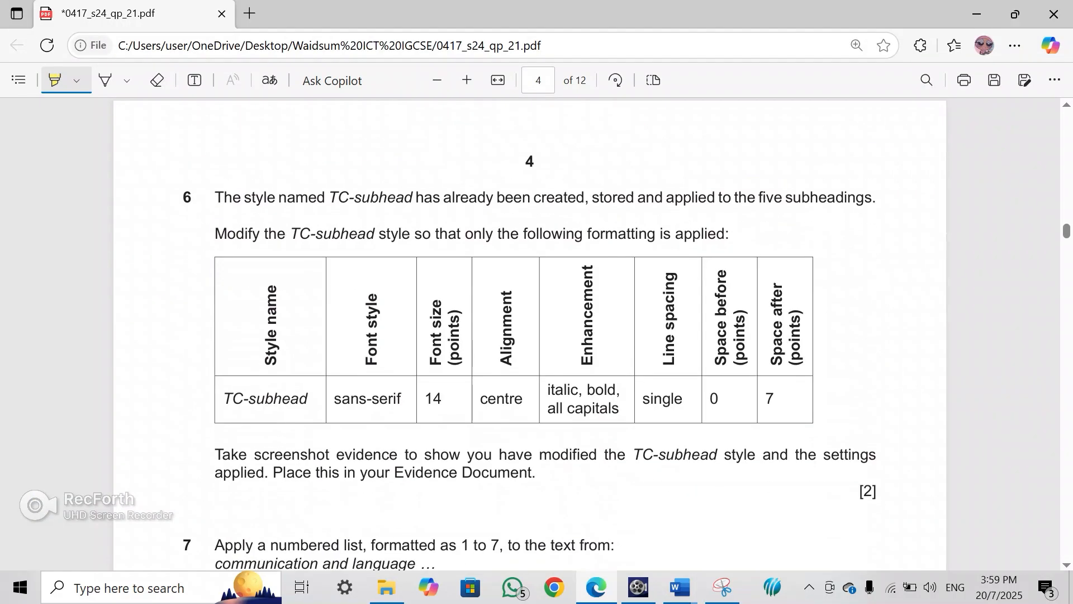
pyautogui.moveTo(223, 197); pyautogui.dragTo(871, 197)
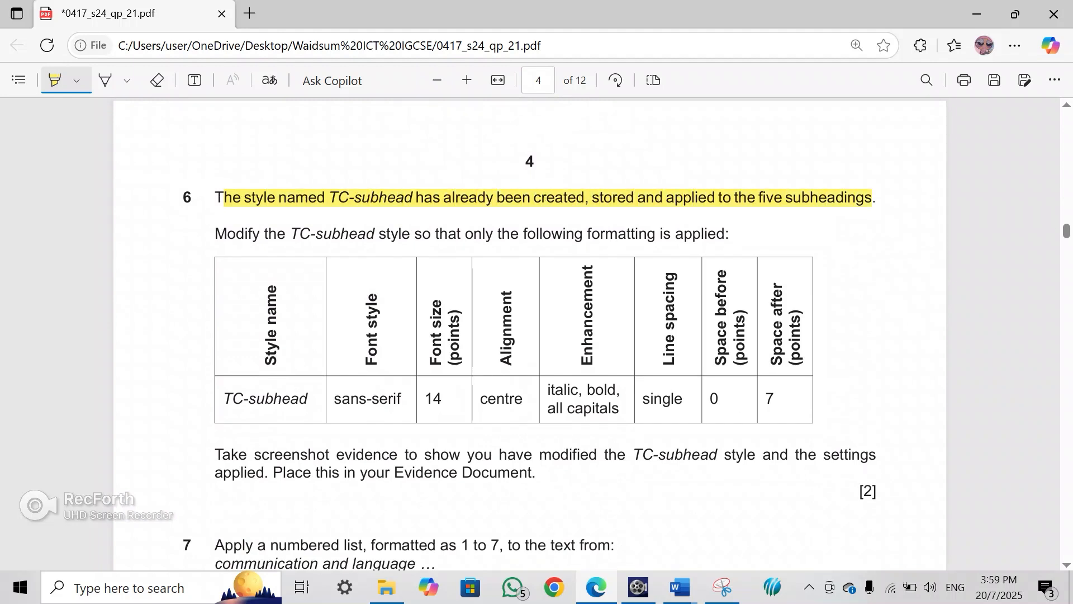
pyautogui.moveTo(215, 233); pyautogui.dragTo(725, 234)
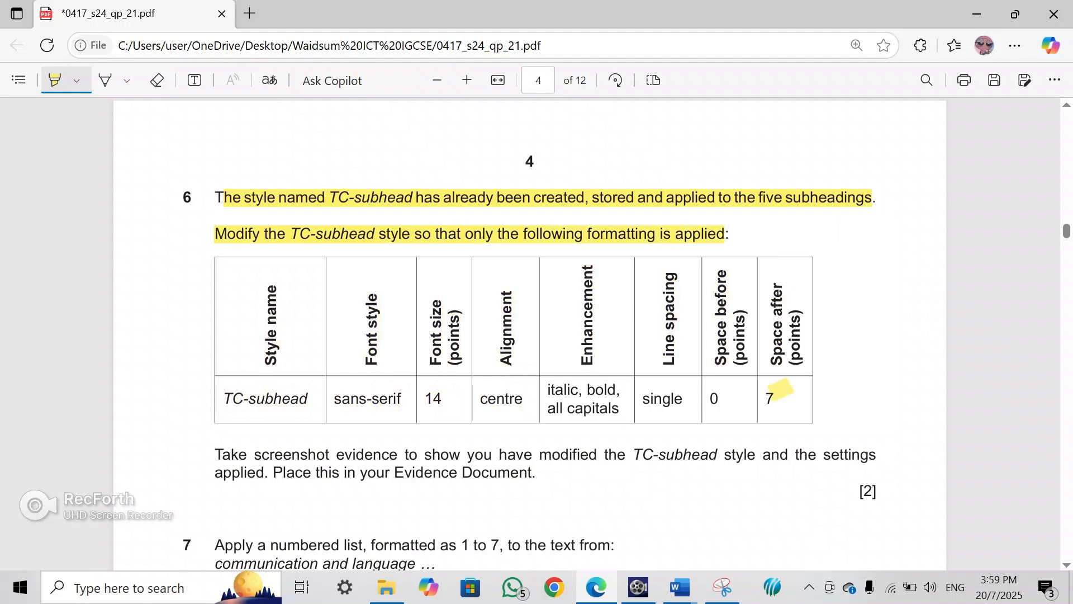
# Try to highlight the TC-subhead row of task 6's formatting table in the question paper
pyautogui.moveTo(771, 390)
pyautogui.mouseDown()
pyautogui.moveTo(601, 380)
pyautogui.moveTo(204, 387)
pyautogui.mouseUp()
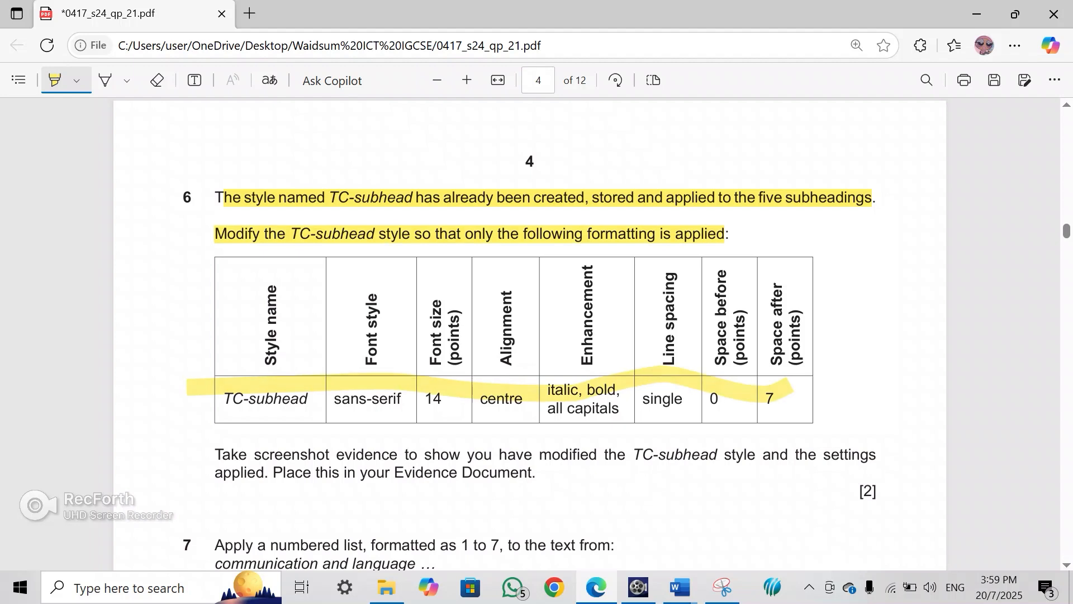
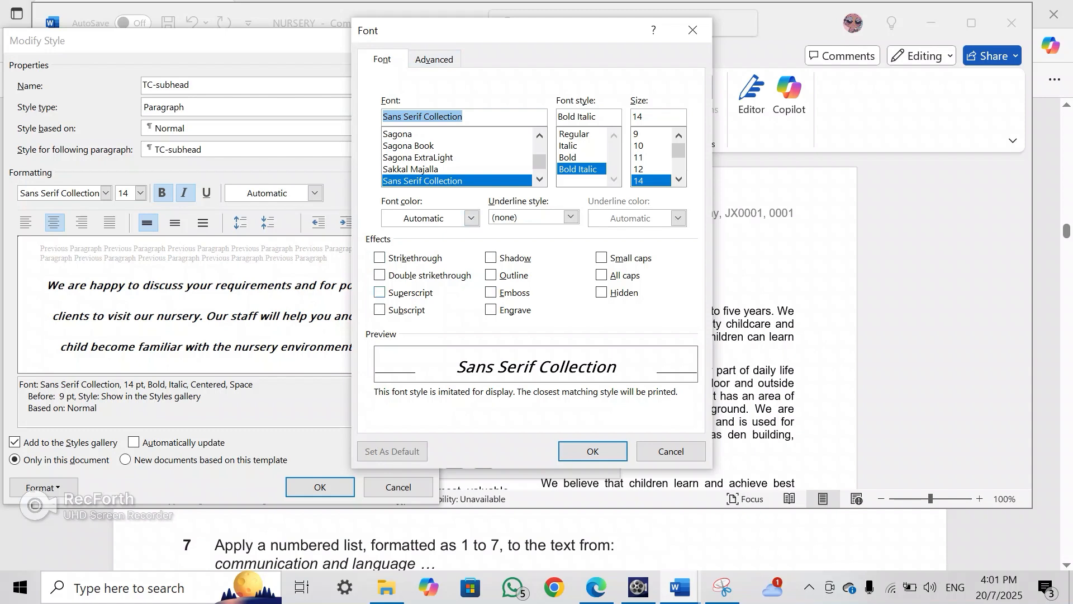
pyautogui.click(380, 258)
pyautogui.click(379, 257)
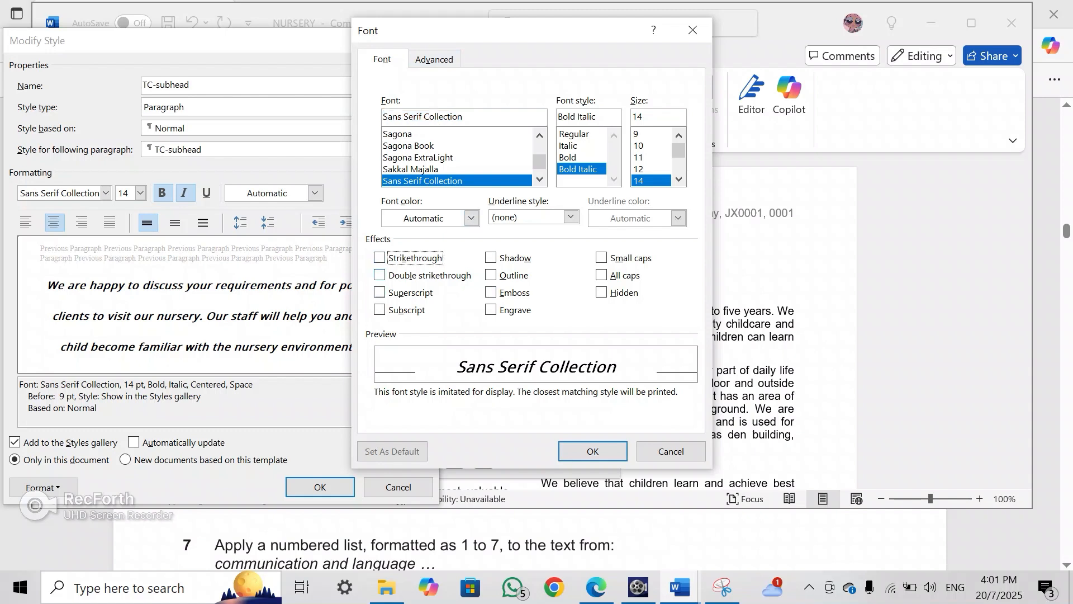
pyautogui.click(379, 275)
pyautogui.click(379, 275)
pyautogui.click(380, 292)
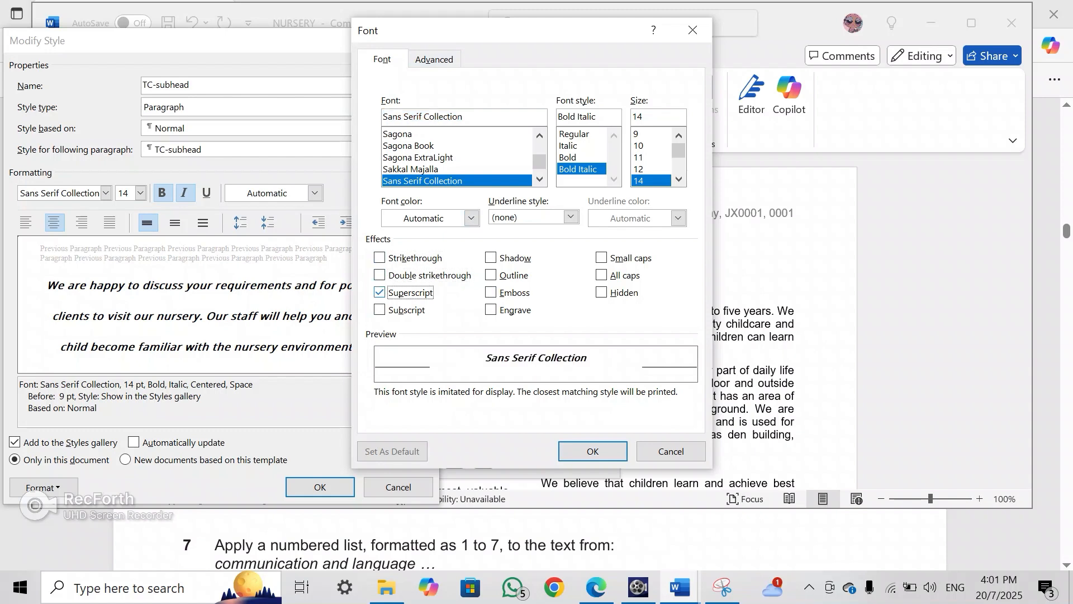
pyautogui.click(379, 292)
pyautogui.click(379, 310)
pyautogui.click(379, 309)
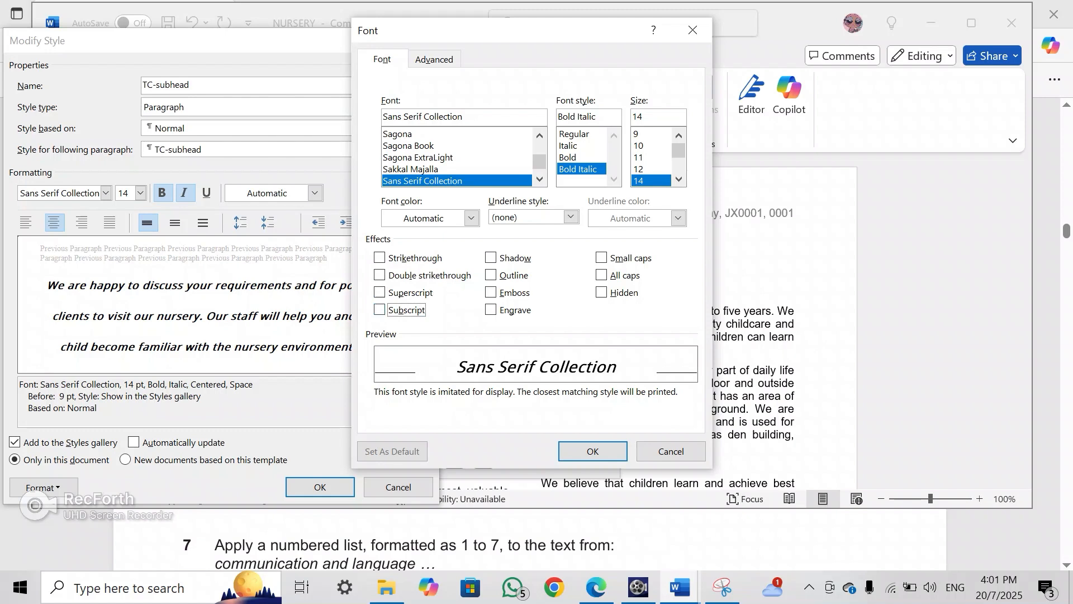
pyautogui.click(491, 258)
pyautogui.click(491, 258)
pyautogui.click(491, 275)
pyautogui.click(490, 275)
pyautogui.click(601, 258)
pyautogui.click(601, 257)
# Apply the All caps effect to the TC-subhead style's font and confirm the font settings
pyautogui.click(601, 275)
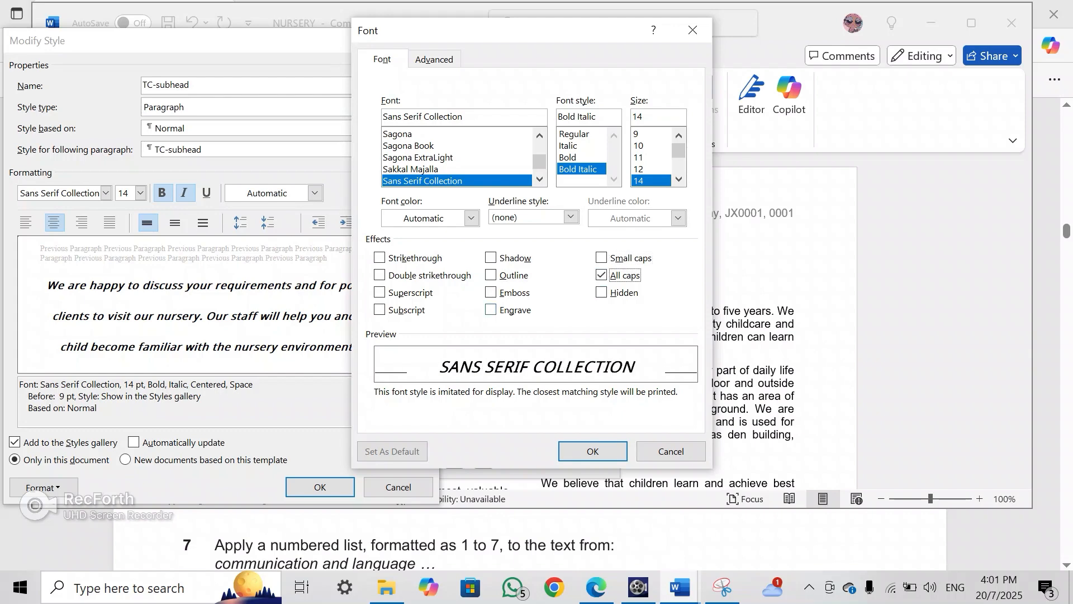
pyautogui.click(593, 451)
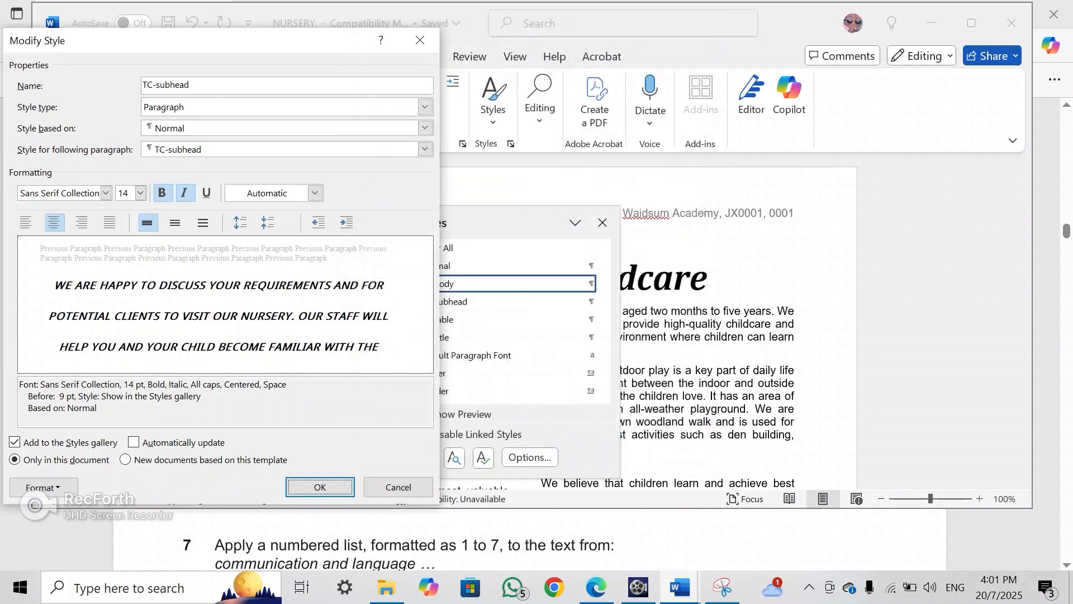
# Open the TC-subhead style's paragraph settings and set the spacing before to 0 pt
pyautogui.click(43, 487)
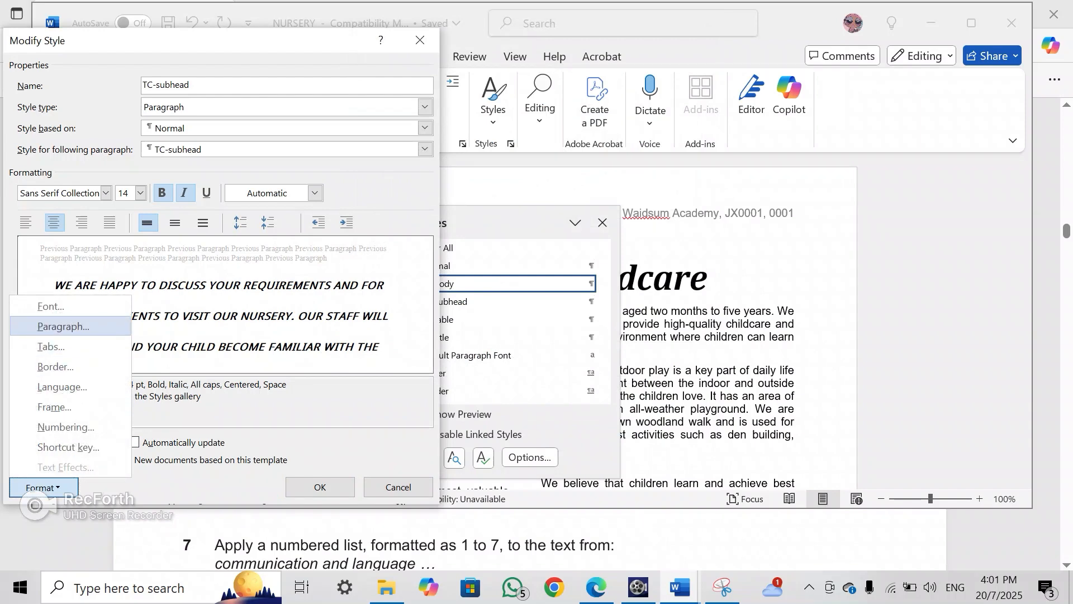
pyautogui.click(63, 325)
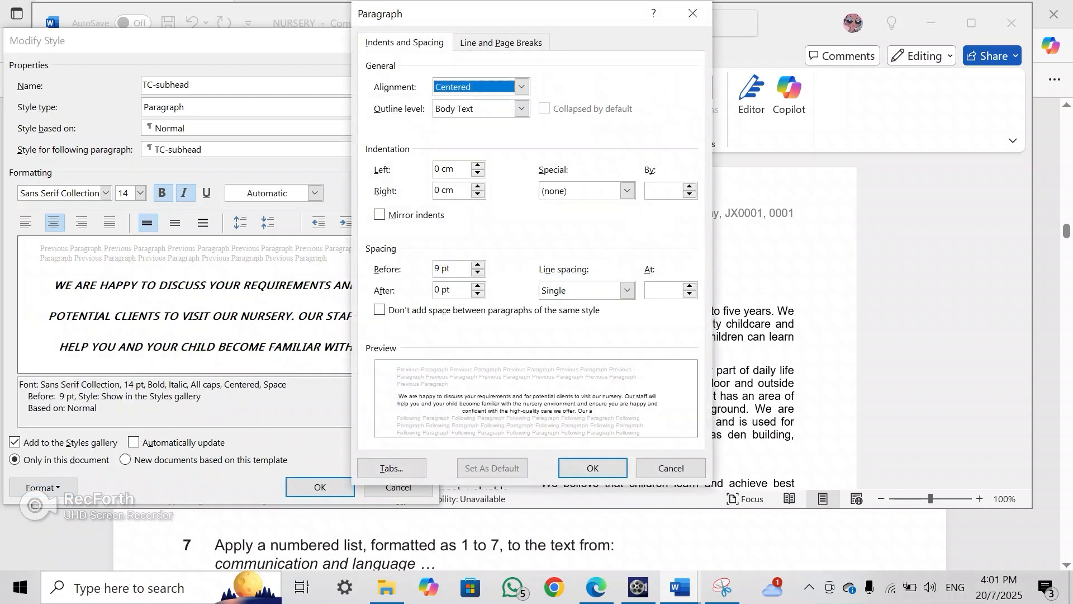
pyautogui.click(477, 265)
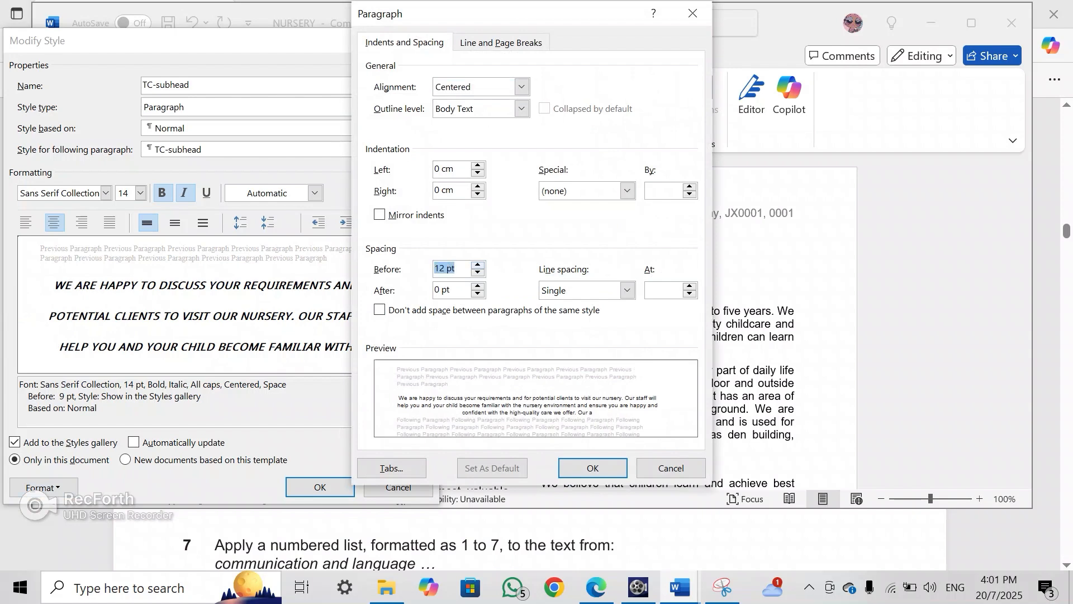
pyautogui.click(477, 265)
pyautogui.click(477, 265)
pyautogui.click(477, 273)
pyautogui.click(478, 272)
pyautogui.click(477, 272)
pyautogui.click(477, 272)
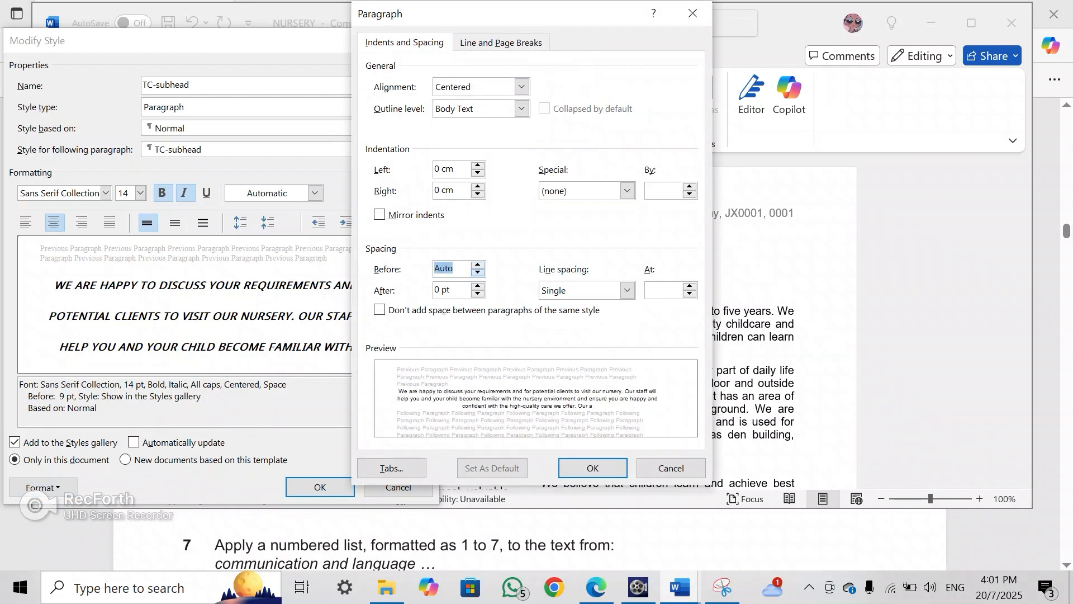
pyautogui.click(477, 272)
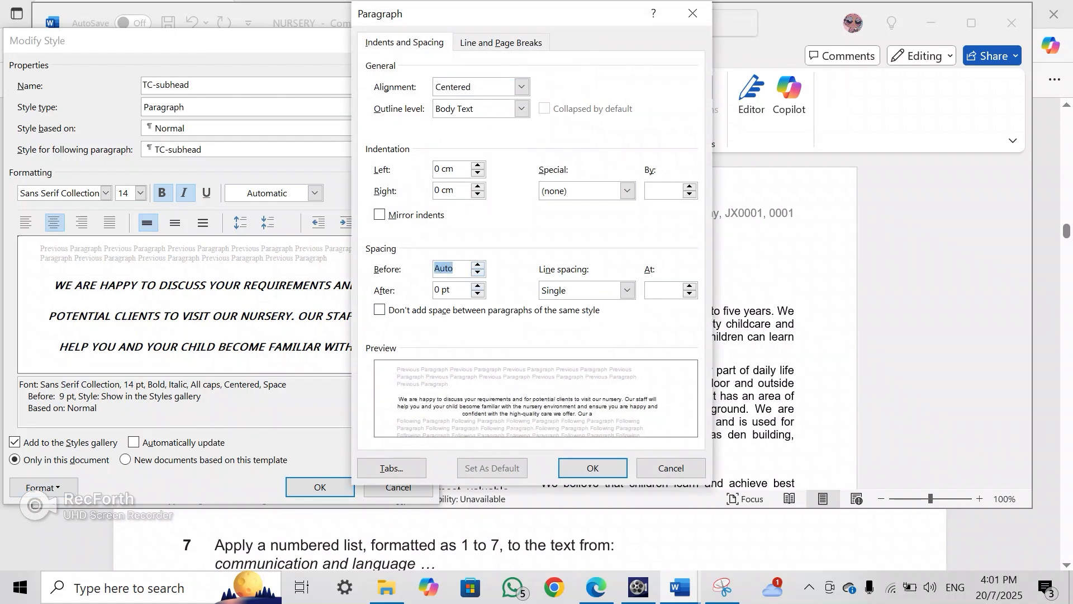
pyautogui.click(478, 265)
# Set the TC-subhead style's spacing after to 7 pt and confirm the paragraph settings
pyautogui.click(477, 287)
pyautogui.click(478, 286)
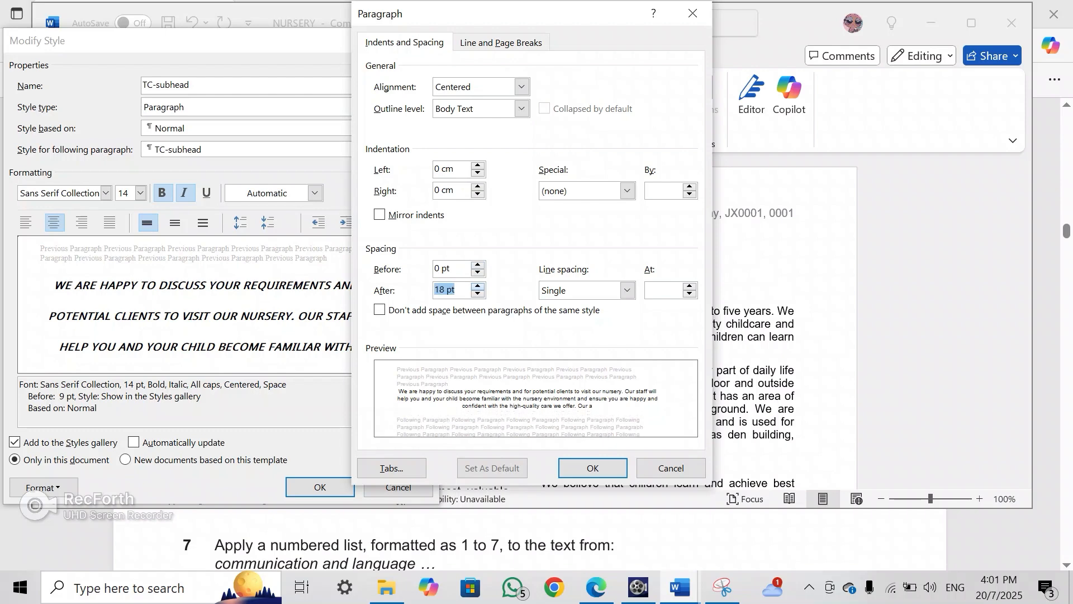
pyautogui.click(477, 287)
pyautogui.click(477, 293)
pyautogui.click(478, 293)
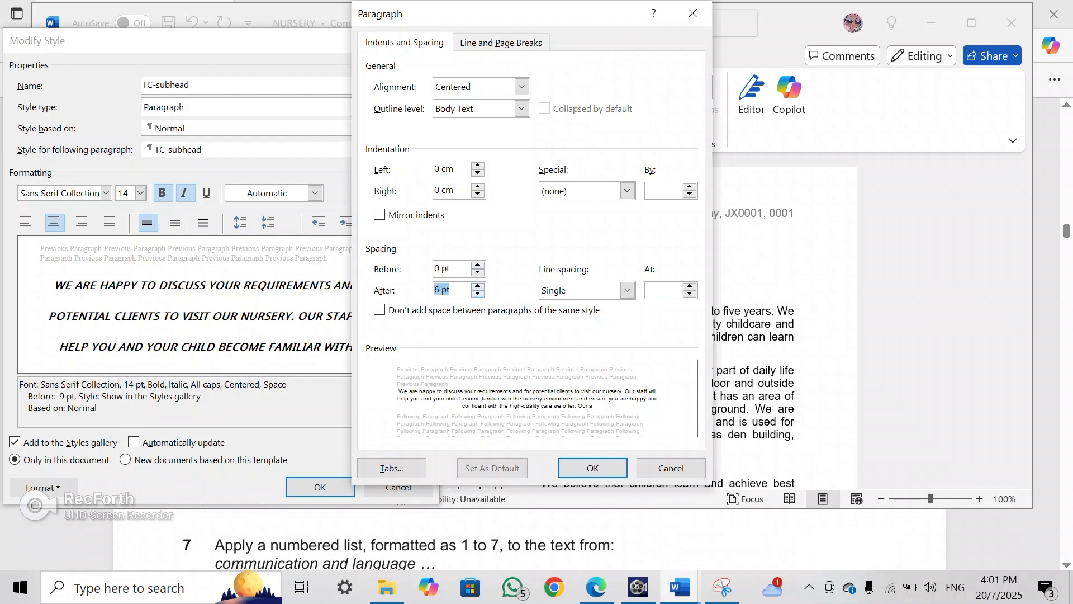
pyautogui.write('7')
pyautogui.press('Return')
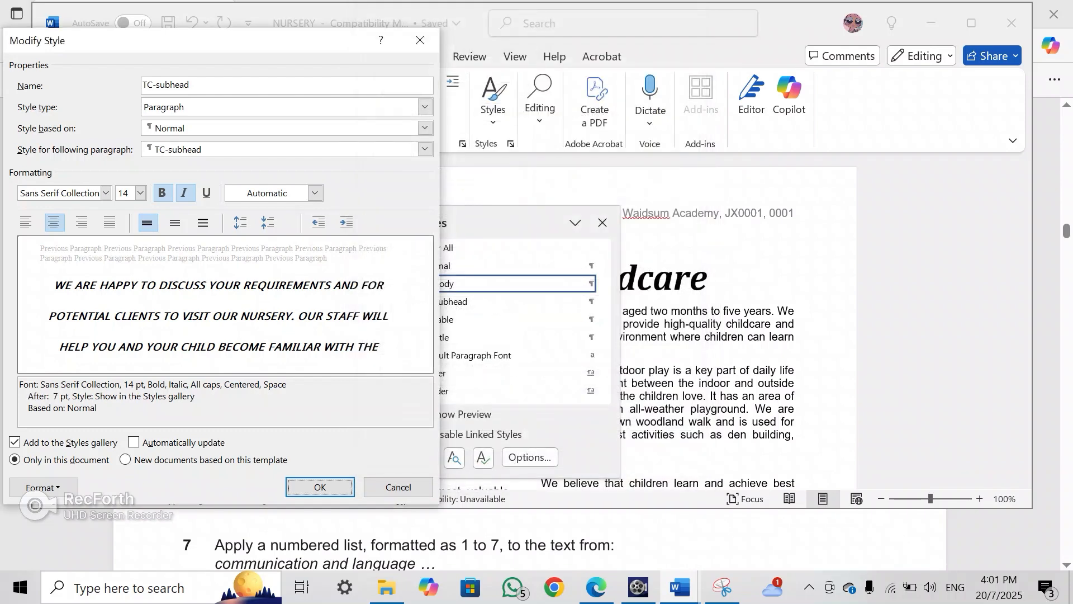
# Reopen the TC-subhead paragraph settings, switch to the question paper PDF in Edge, and highlight the table's single line spacing and 0 space before values
pyautogui.click(44, 487)
pyautogui.click(63, 326)
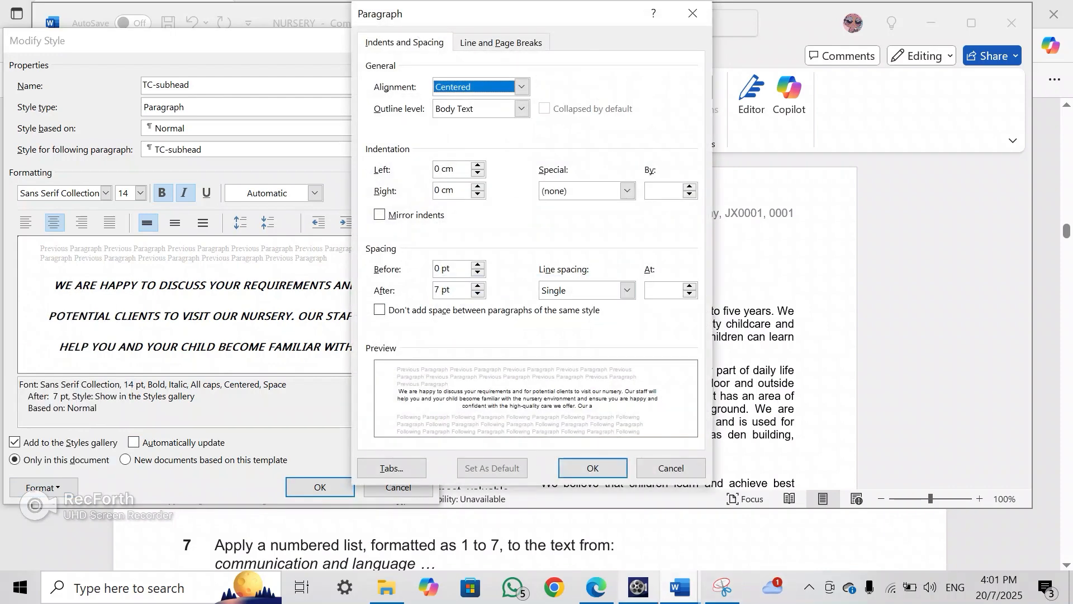
pyautogui.click(596, 587)
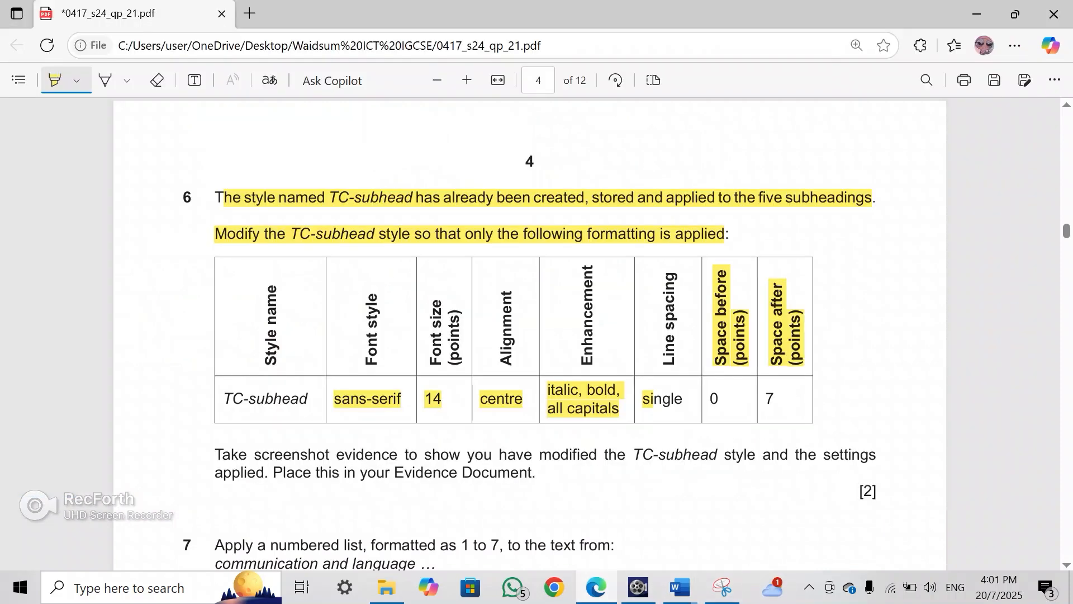
pyautogui.moveTo(650, 398); pyautogui.dragTo(773, 398)
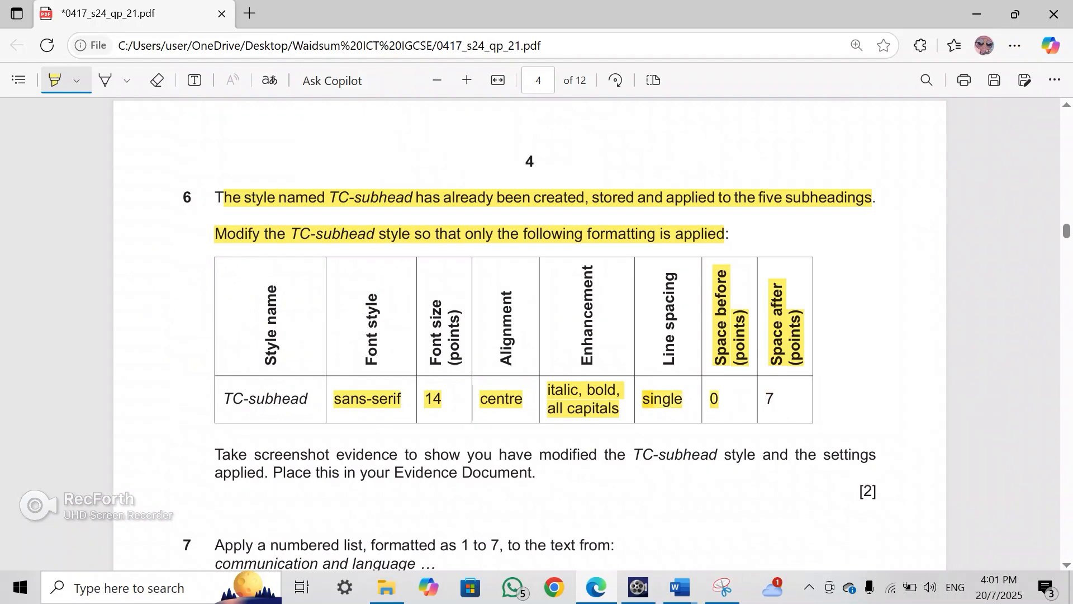
# Return to NURSERY in Word and confirm the paragraph settings and the TC-subhead style modification
pyautogui.moveTo(680, 587)
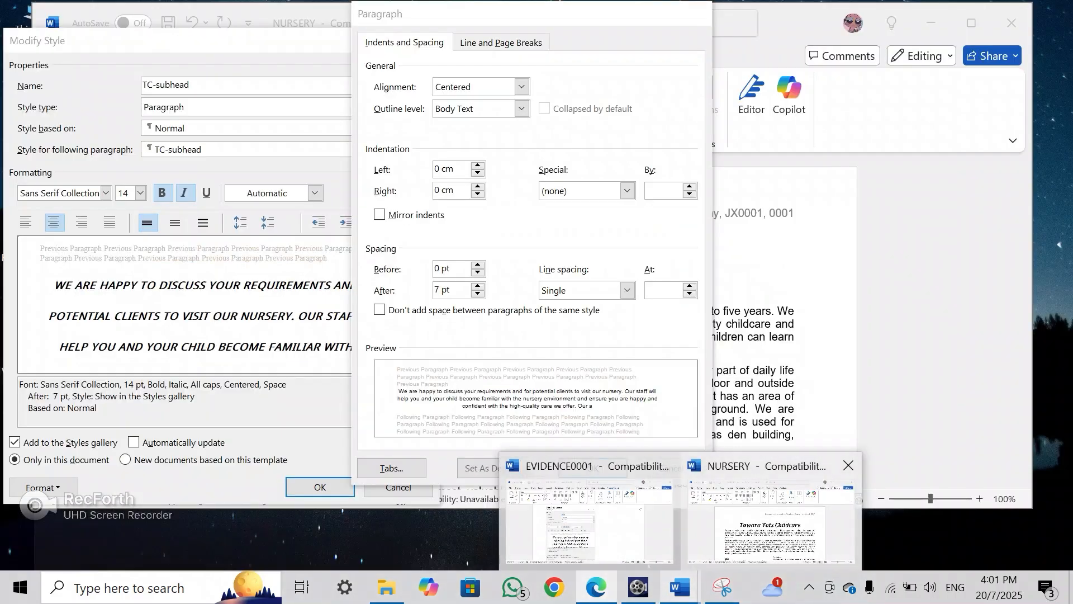
pyautogui.click(771, 521)
pyautogui.click(593, 467)
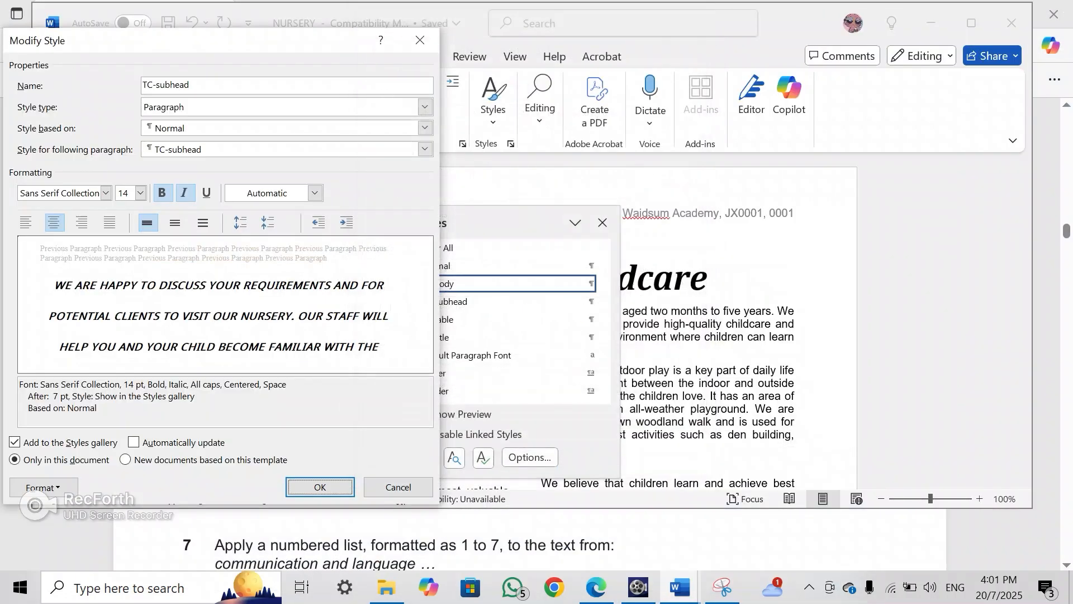
pyautogui.click(320, 487)
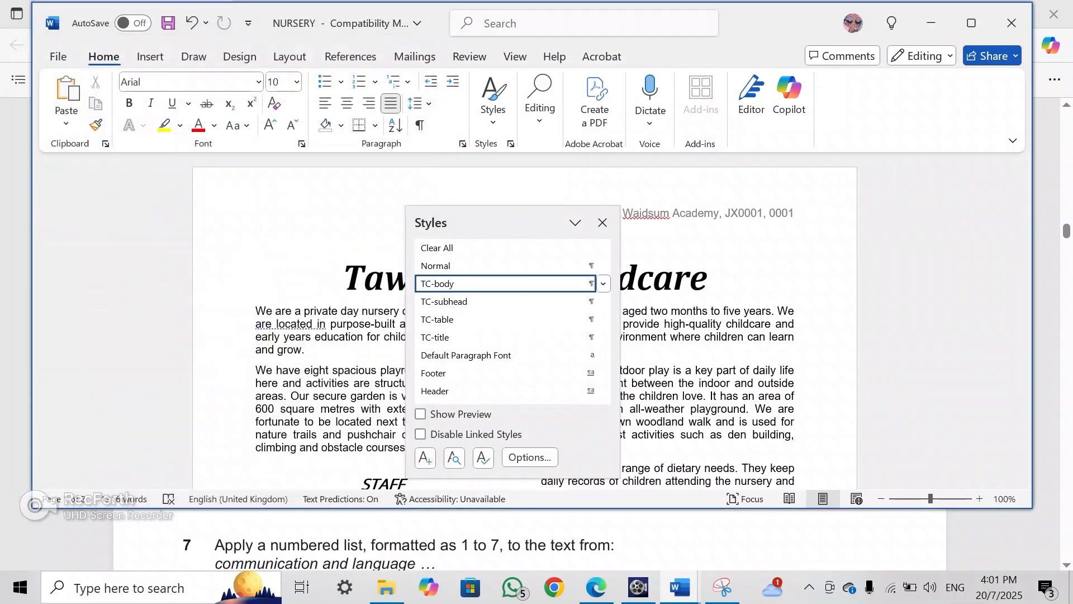
# Select the STAFF subheading in NURSERY and hide the list of styles
pyautogui.scroll(-20, 506, 284)
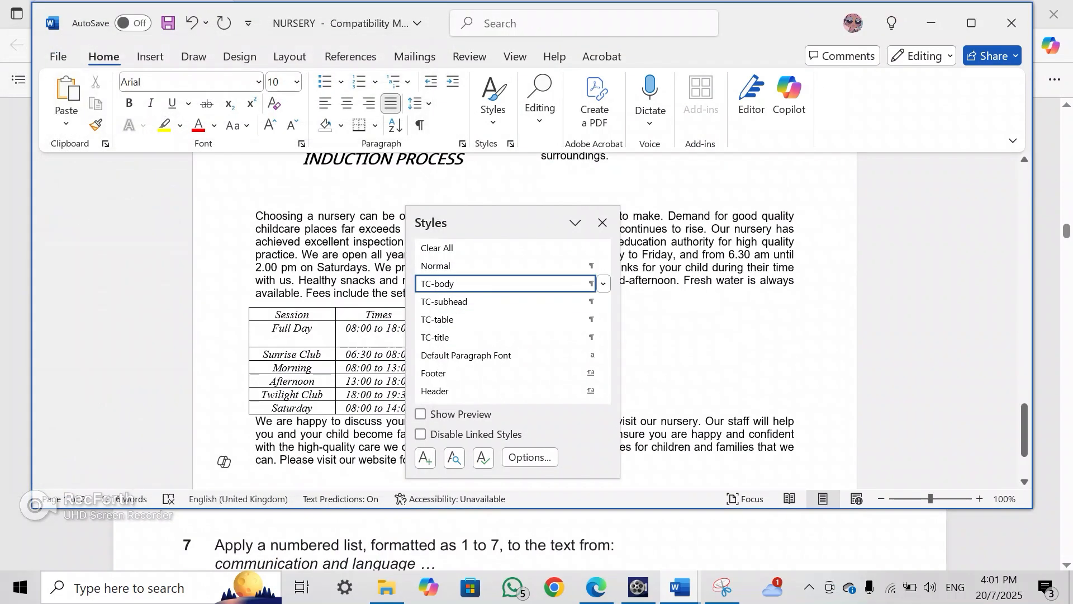
pyautogui.scroll(5, 335, 321)
pyautogui.scroll(12, 336, 322)
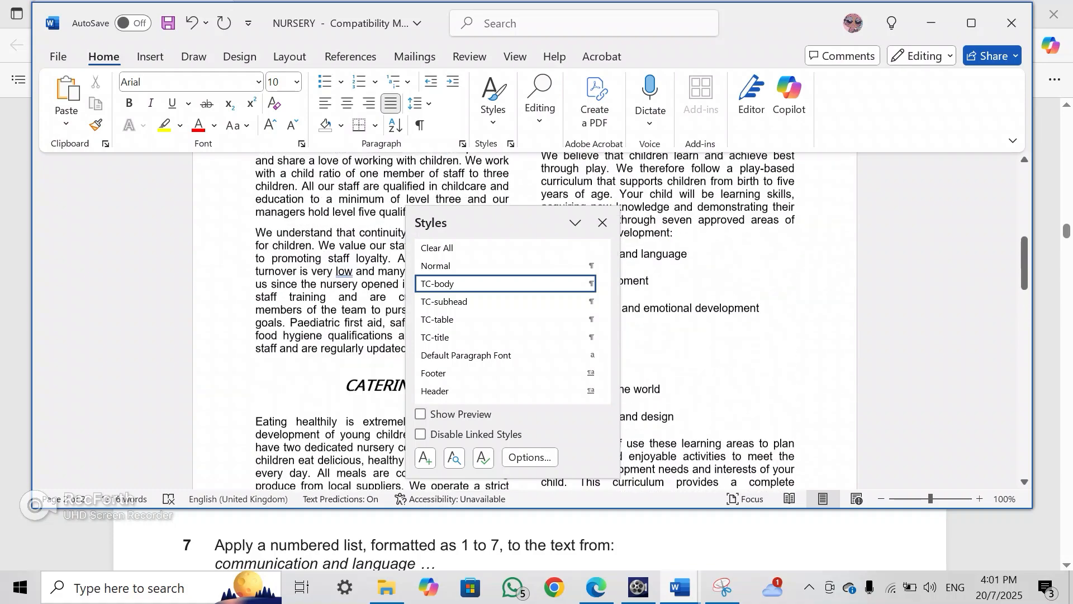
pyautogui.click(227, 407)
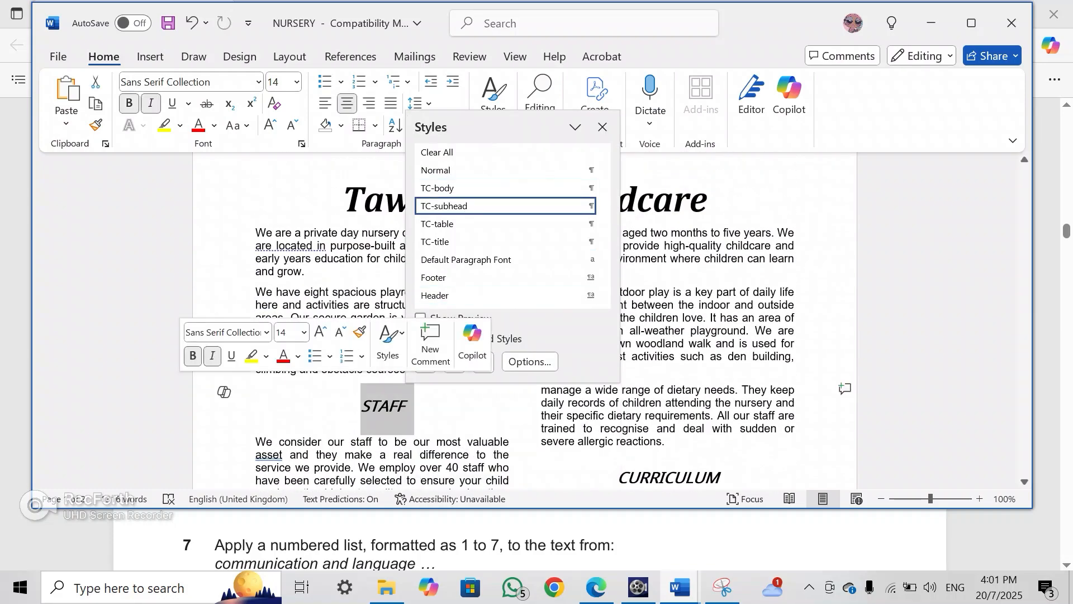
pyautogui.click(603, 126)
# Look through both pages of NURSERY to check the TC-subhead formatting on the subheadings
pyautogui.scroll(-20, 525, 321)
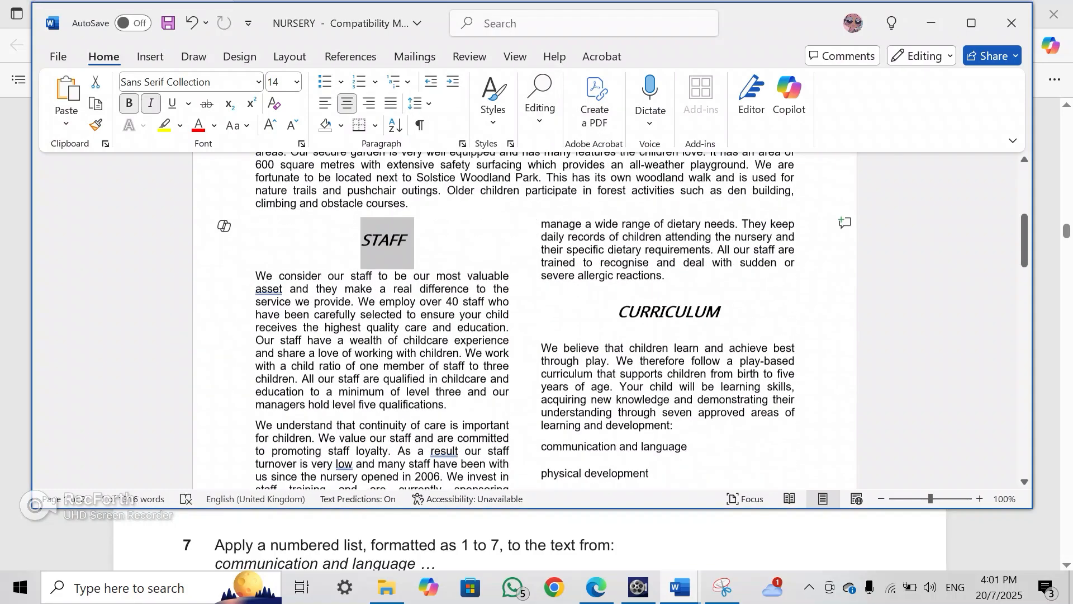
pyautogui.scroll(-10, 525, 322)
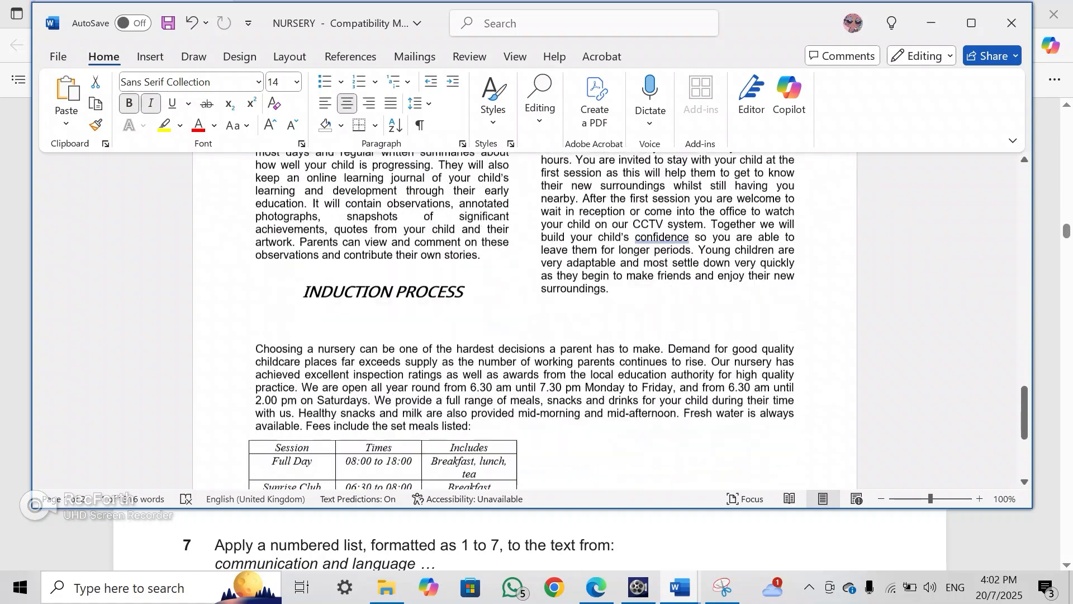
pyautogui.scroll(4, 525, 321)
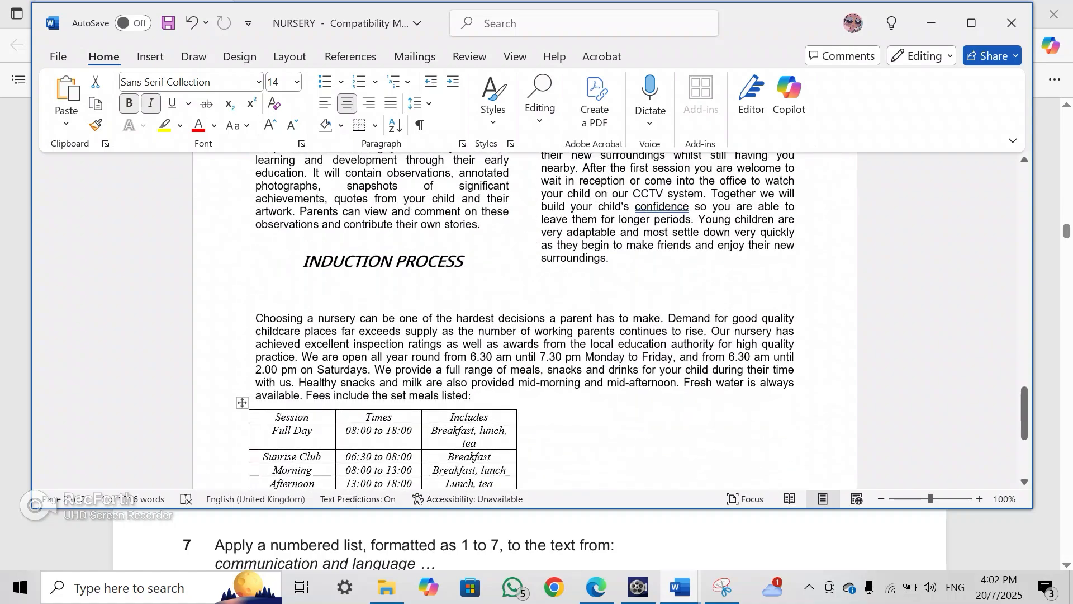
pyautogui.scroll(-3, 525, 322)
pyautogui.scroll(15, 525, 322)
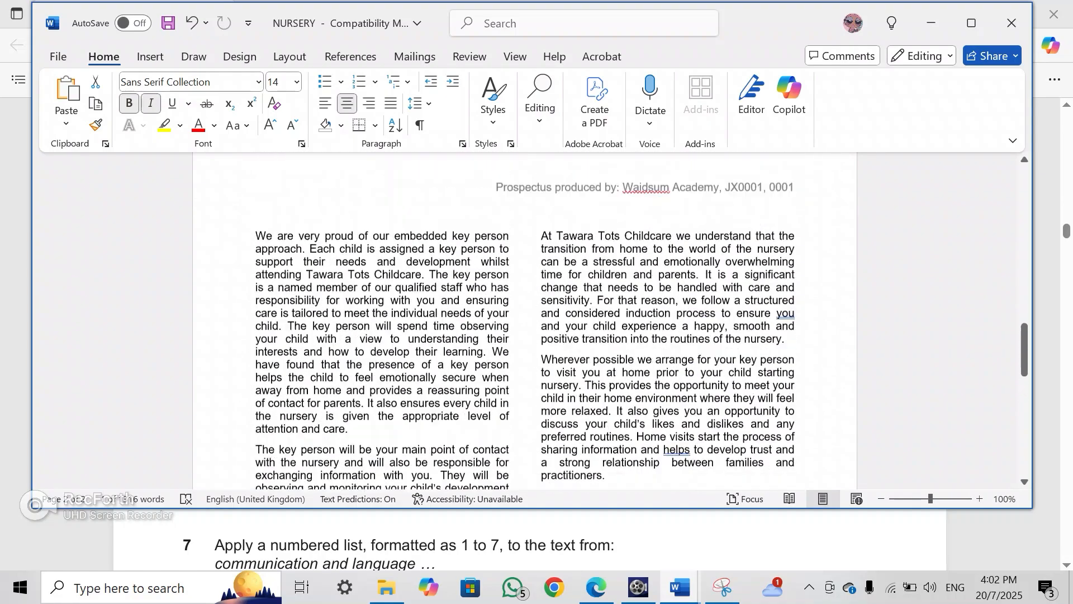
pyautogui.scroll(-3, 525, 322)
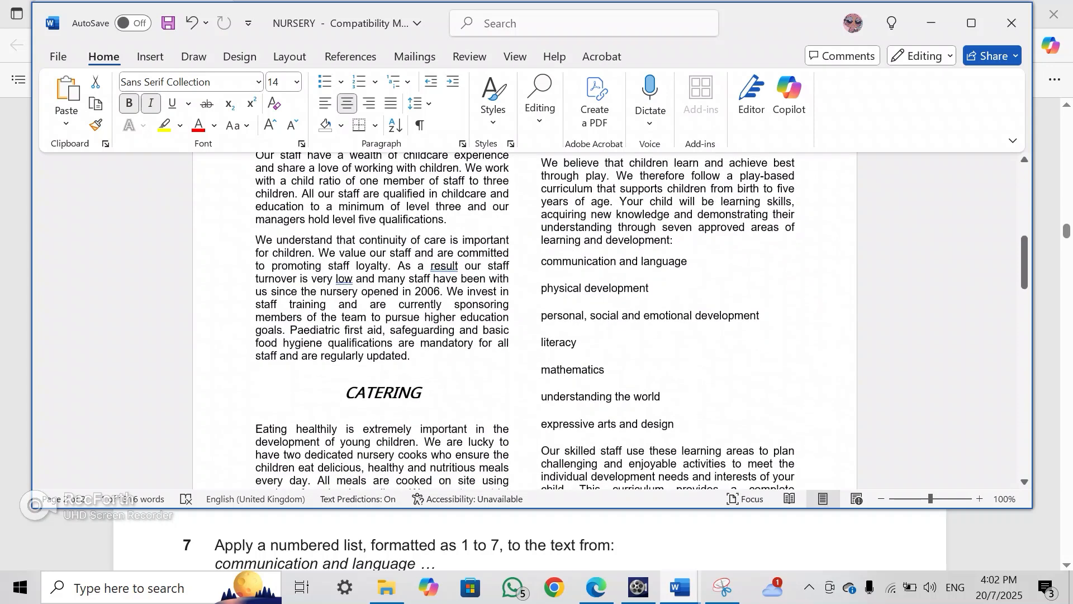
pyautogui.scroll(7, 525, 322)
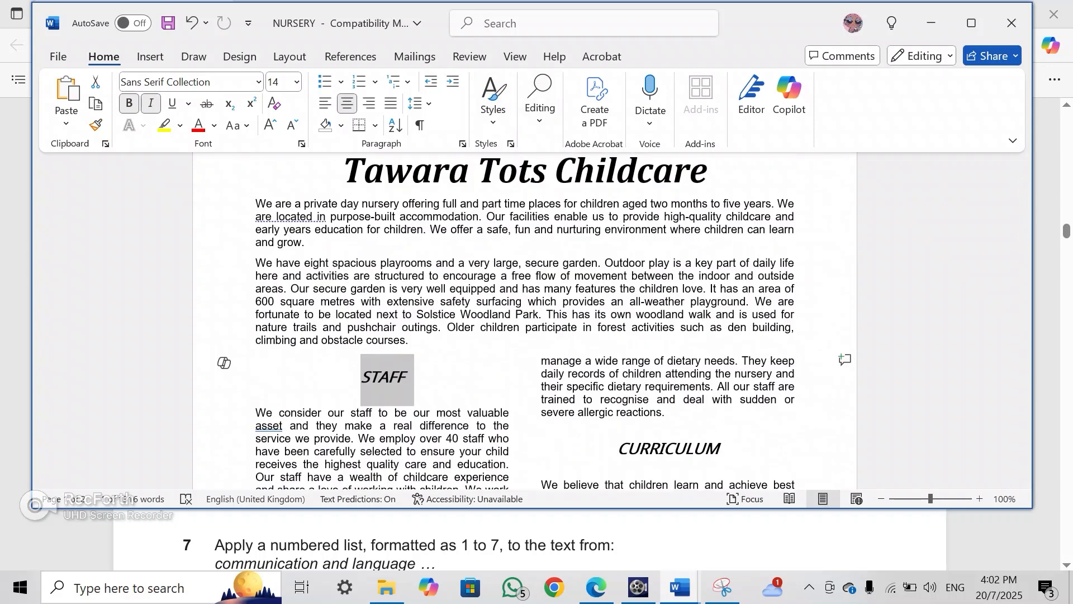
# Show the list of styles again, switch to the question paper PDF in Edge, and highlight task 6's screenshot evidence instruction
pyautogui.click(510, 143)
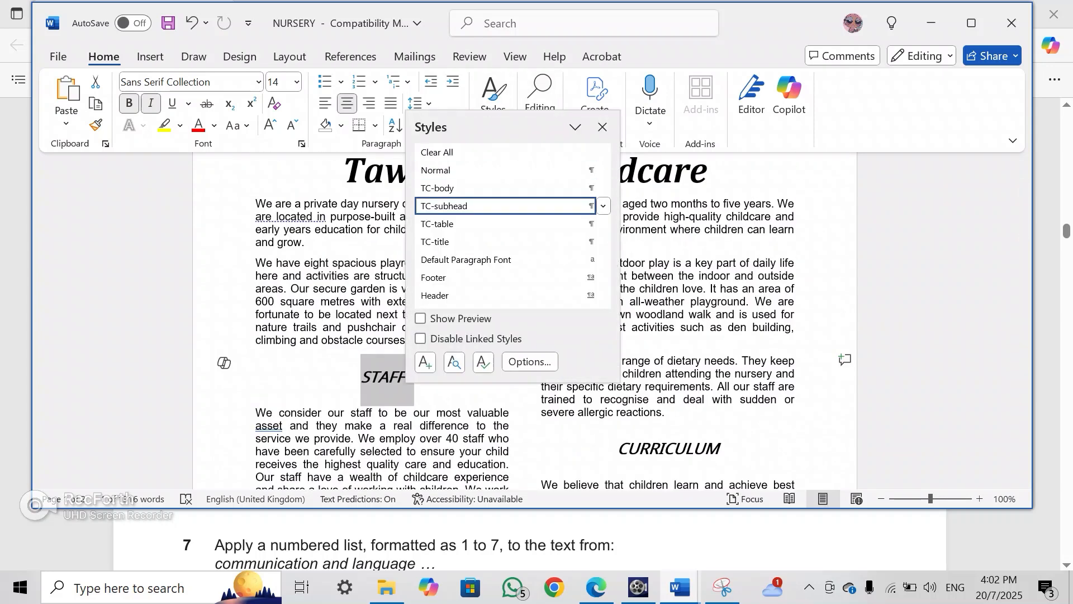
pyautogui.hotkey('alt', 'Tab')
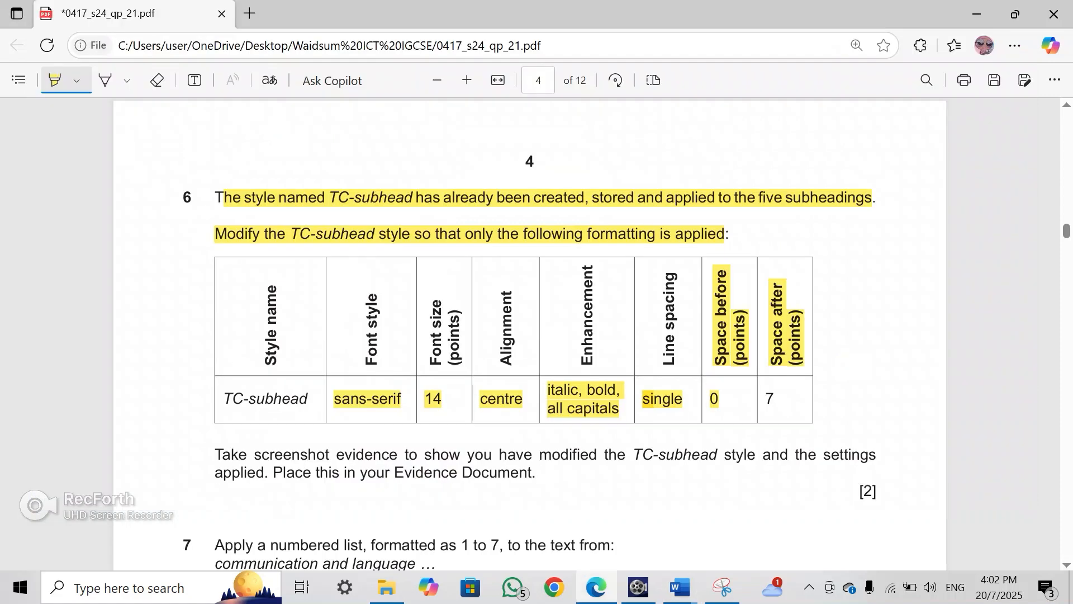
pyautogui.moveTo(215, 454)
pyautogui.mouseDown()
pyautogui.moveTo(877, 454)
pyautogui.moveTo(436, 564)
pyautogui.moveTo(872, 454)
pyautogui.moveTo(487, 472)
pyautogui.moveTo(531, 472)
pyautogui.mouseUp()
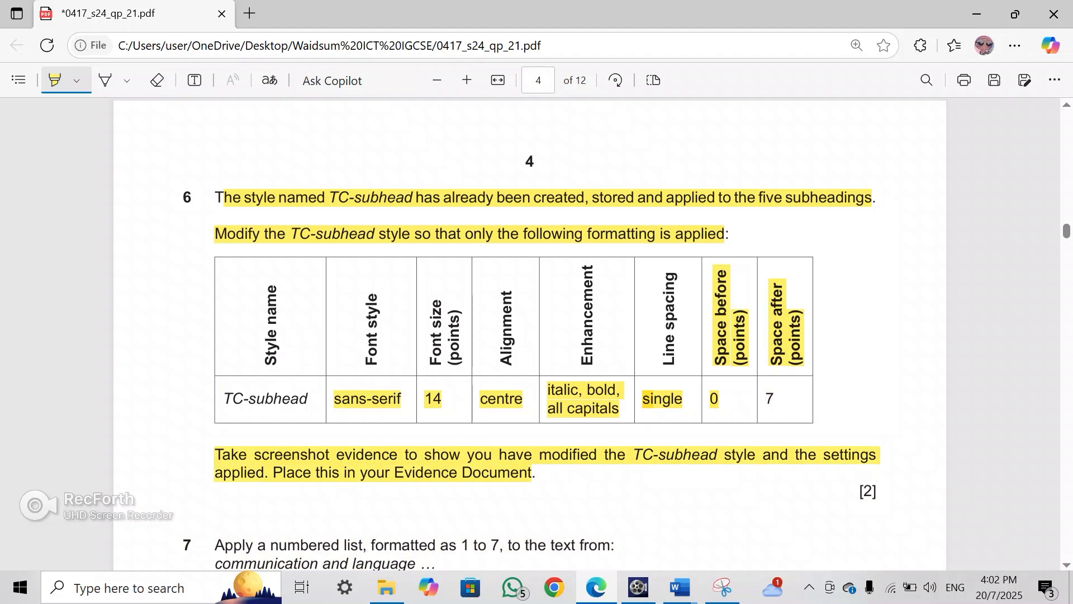
# Switch to NURSERY in Word and open the TC-subhead style for modification to show its settings
pyautogui.moveTo(679, 587)
pyautogui.moveTo(771, 520)
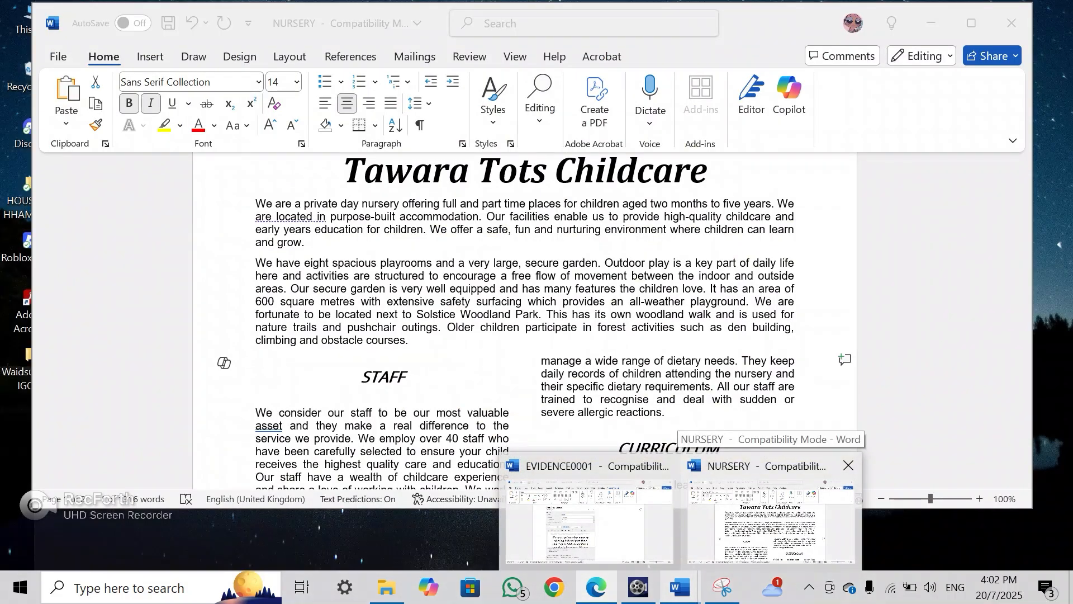
pyautogui.click(772, 520)
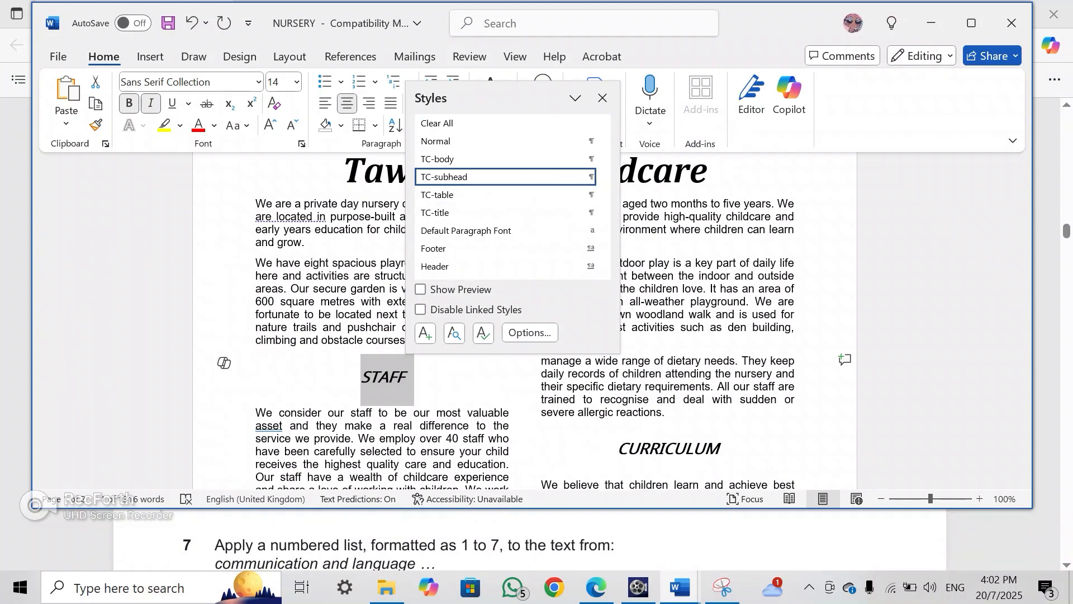
pyautogui.click(603, 177)
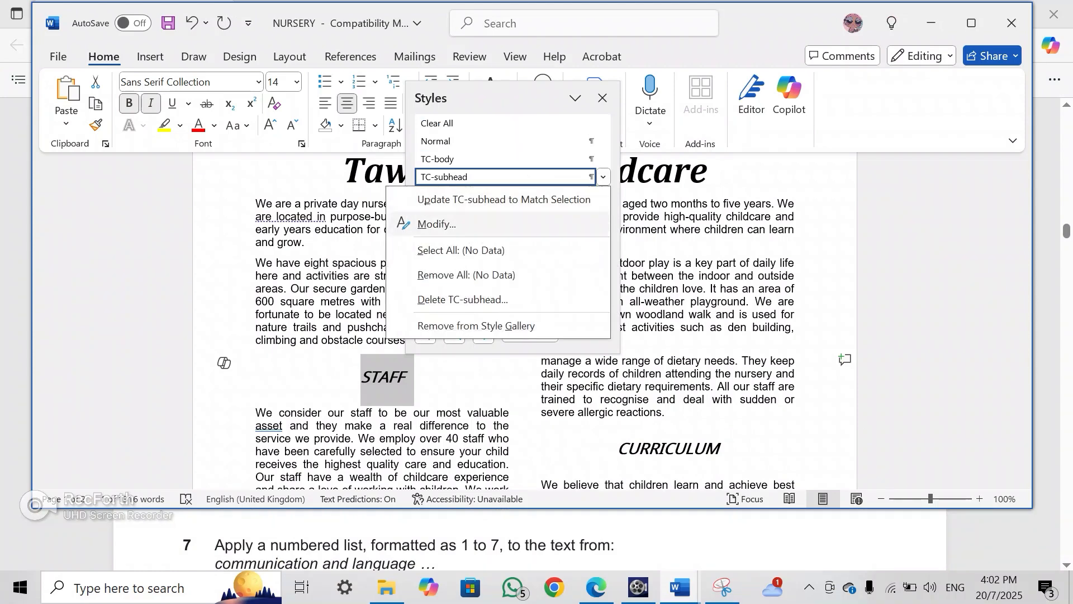
pyautogui.click(439, 220)
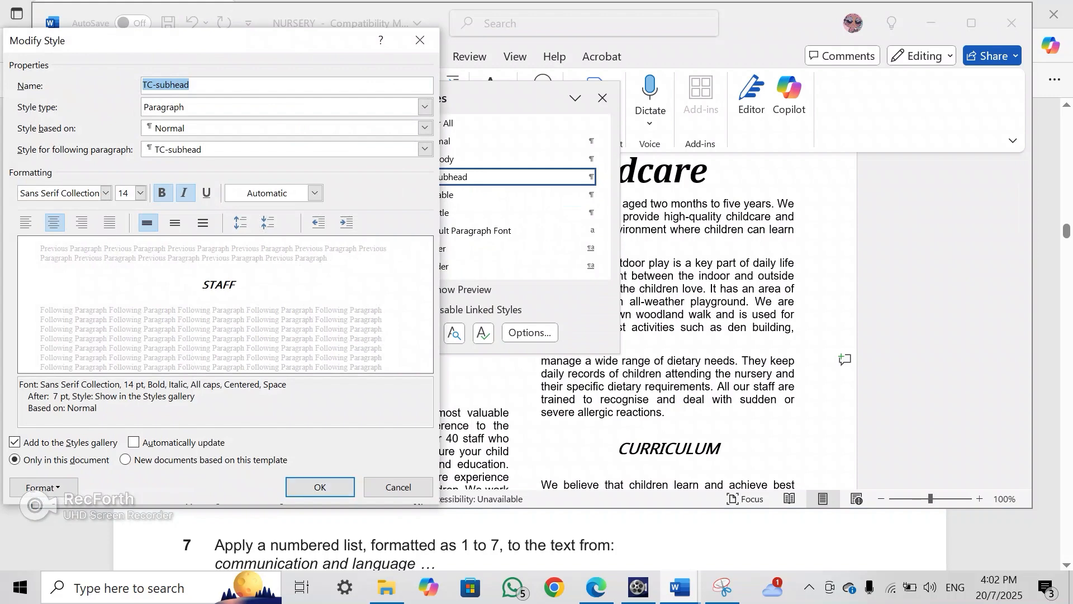
# Capture the whole Modify Style dialog for TC-subhead as a new snip in Snipping Tool
pyautogui.click(722, 586)
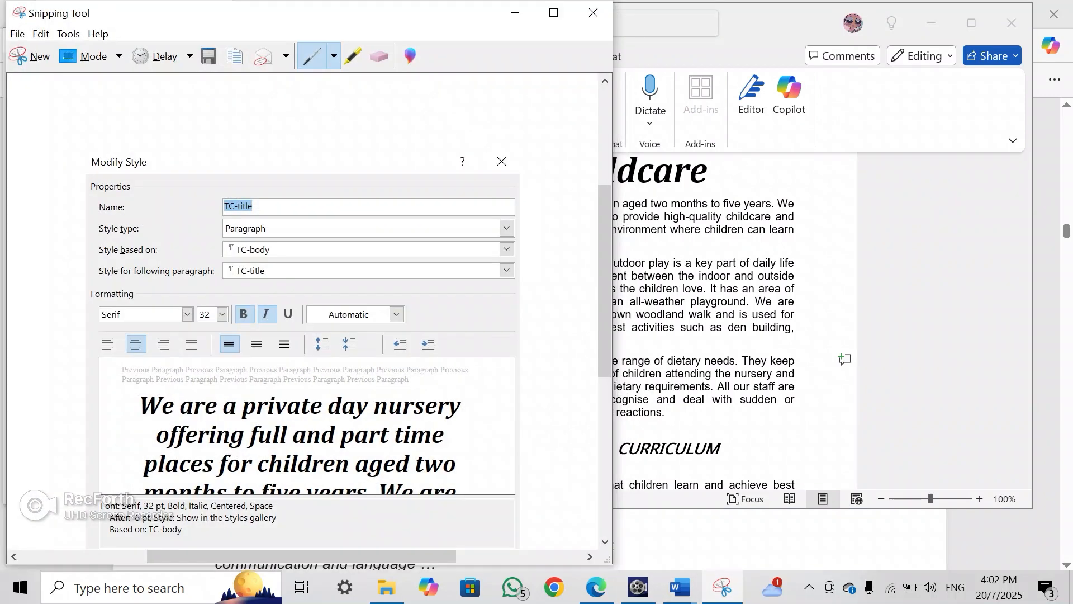
pyautogui.click(30, 56)
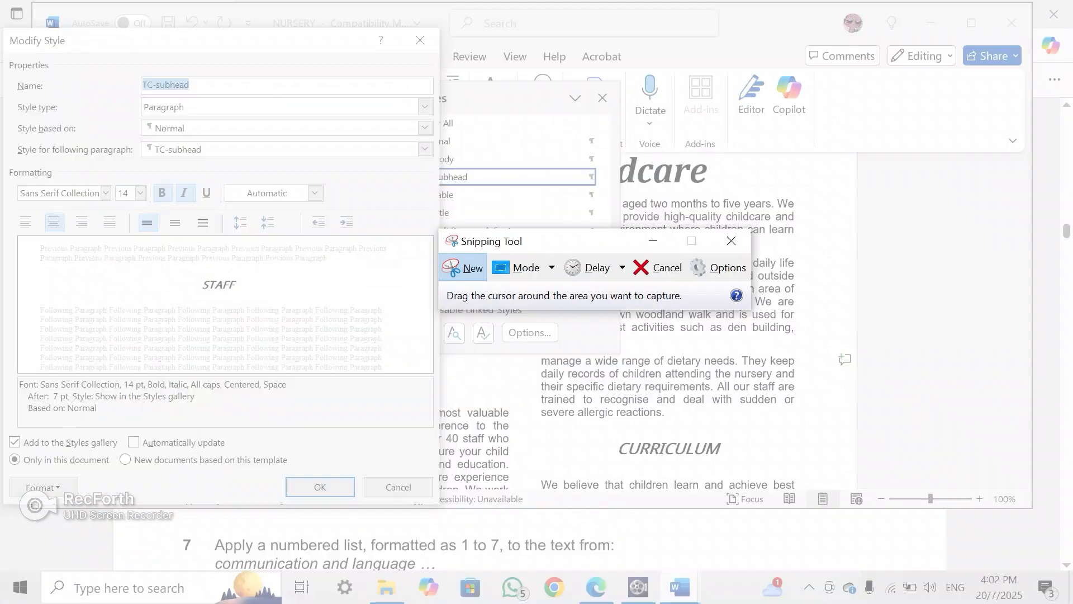
pyautogui.moveTo(3, 23); pyautogui.dragTo(441, 506)
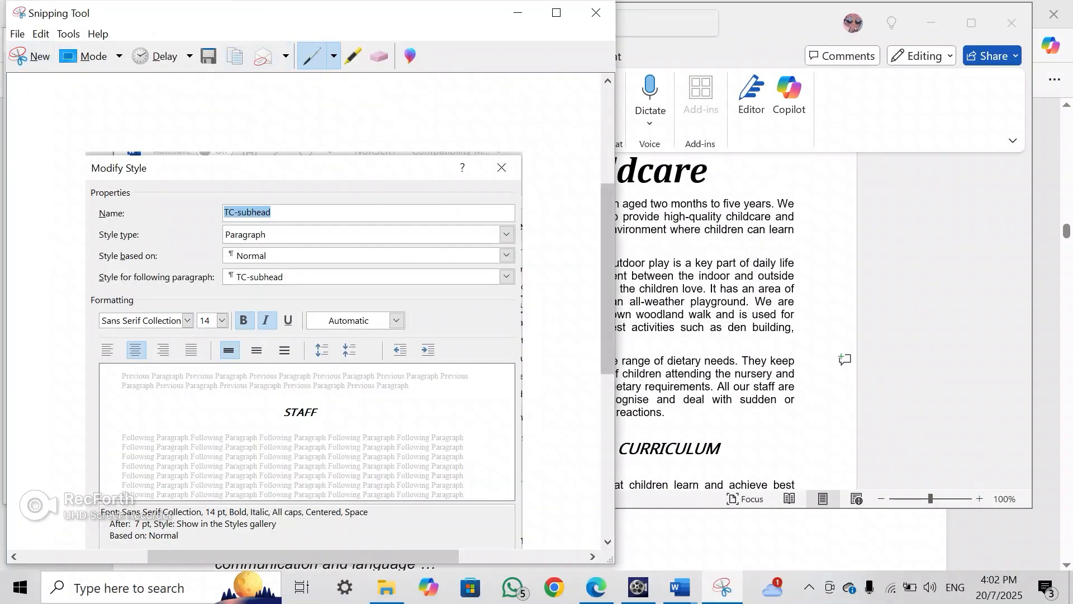
# Return to NURSERY in Word and confirm the TC-subhead style dialog
pyautogui.moveTo(679, 586)
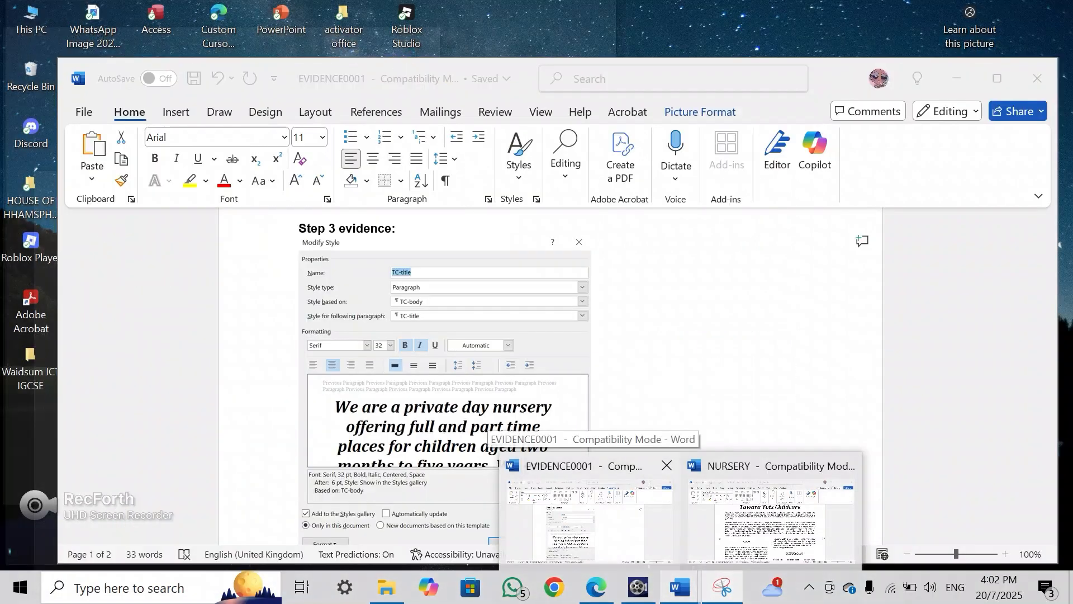
pyautogui.click(772, 520)
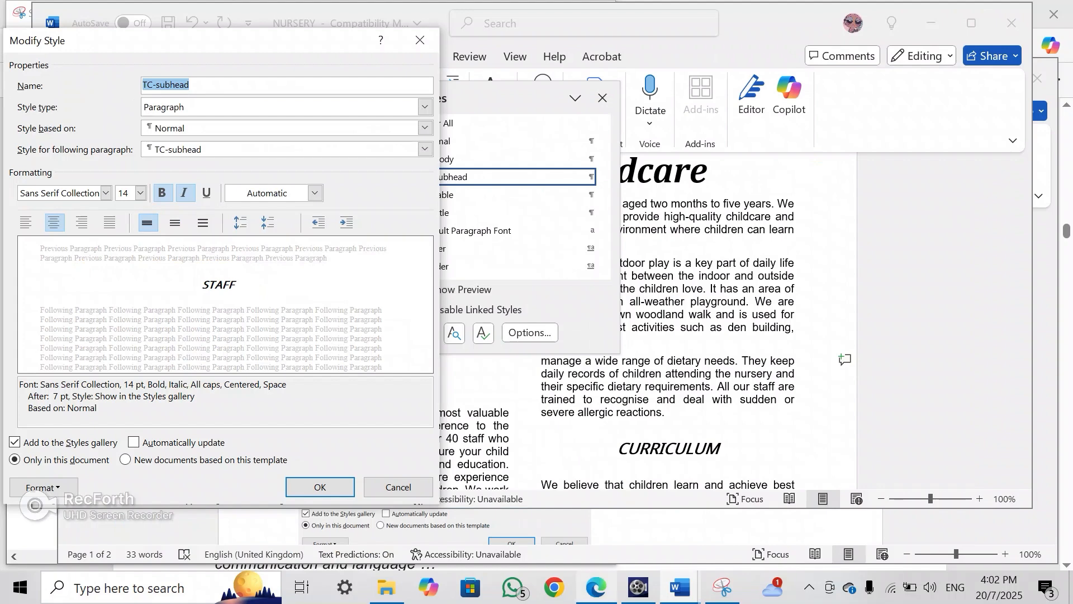
pyautogui.click(320, 487)
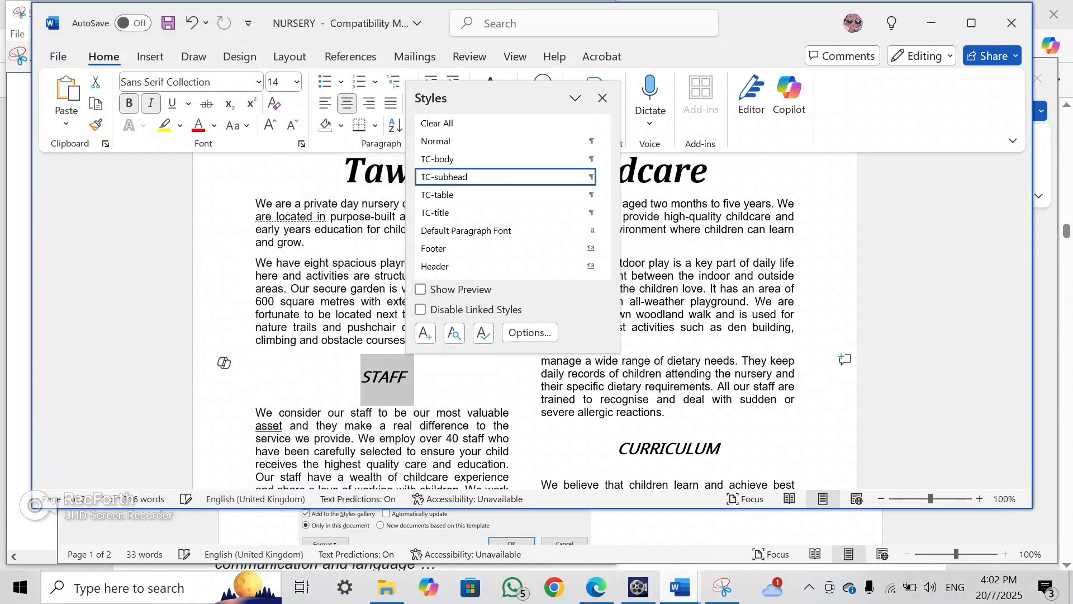
# Switch to EVIDENCE0001 and paste the TC-subhead screenshot beneath the "Step 6 evidence:" heading
pyautogui.moveTo(680, 587)
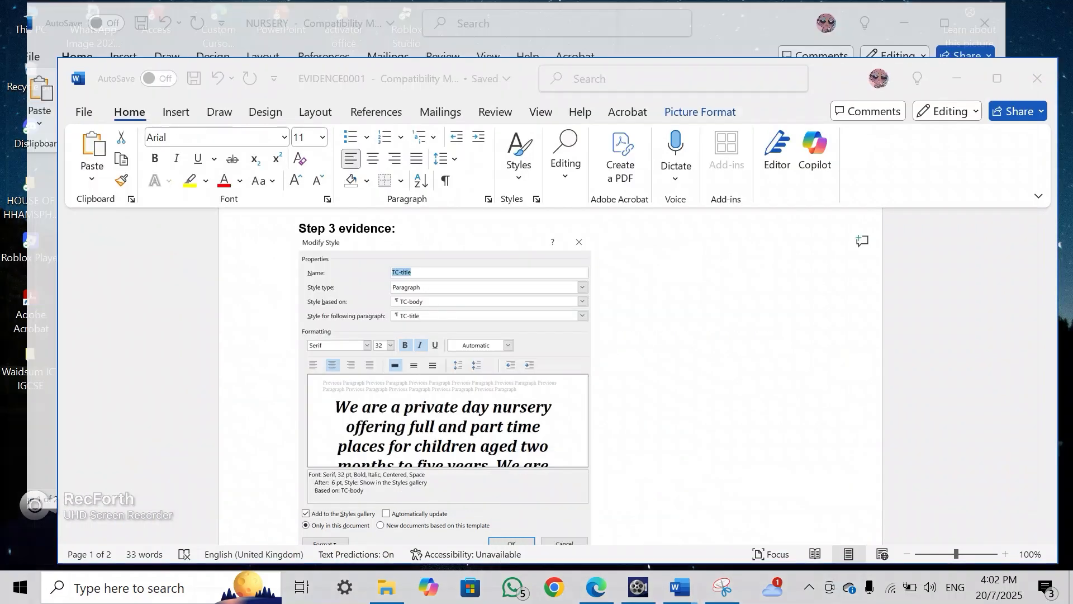
pyautogui.click(587, 519)
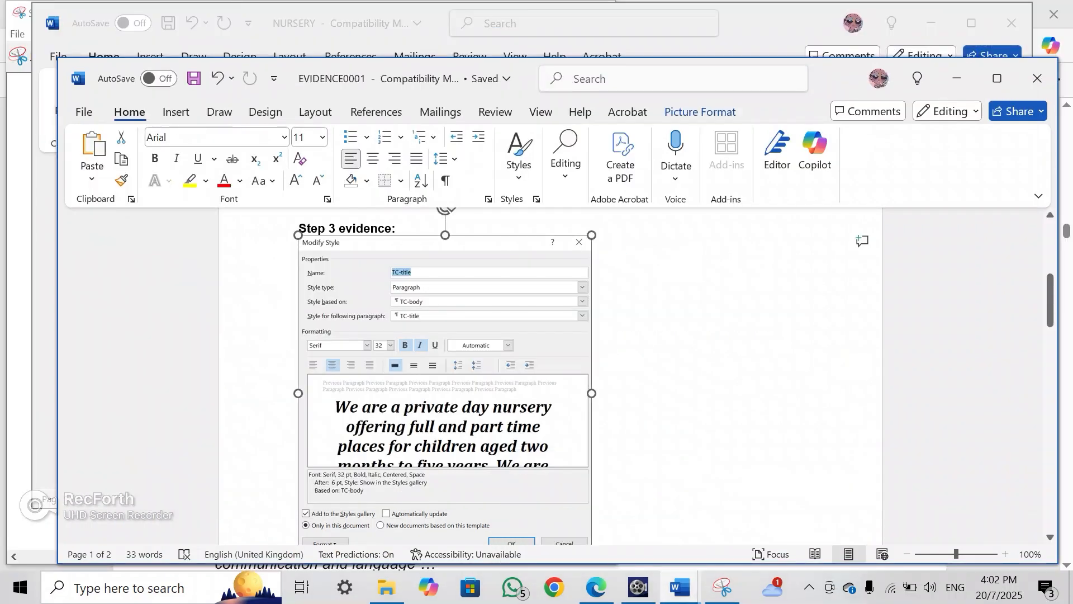
pyautogui.scroll(-10, 550, 374)
pyautogui.scroll(4, 550, 374)
pyautogui.click(300, 266)
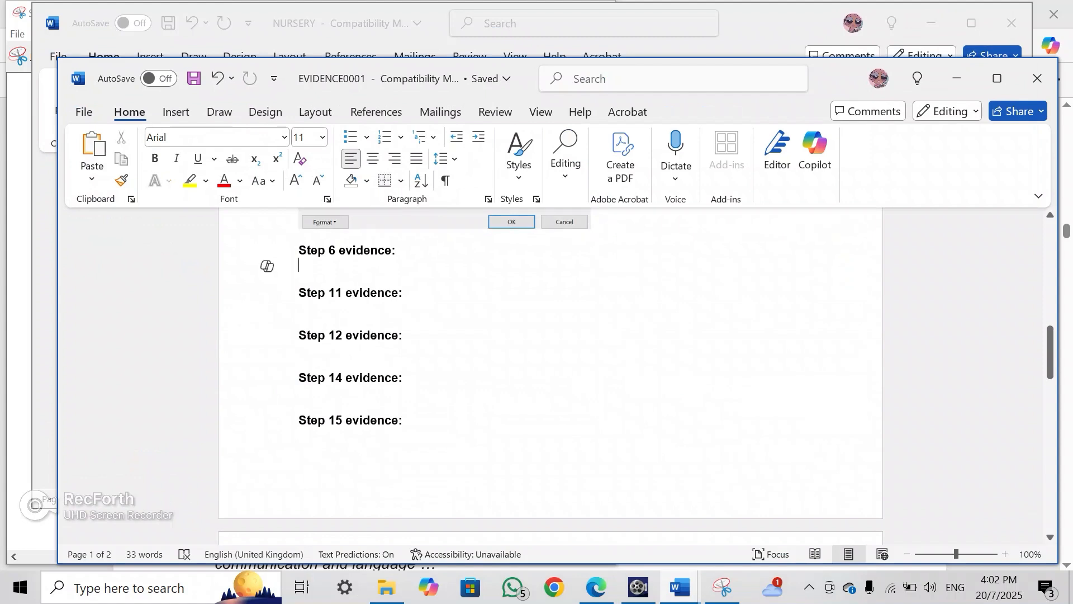
pyautogui.hotkey('ctrl', 'v')
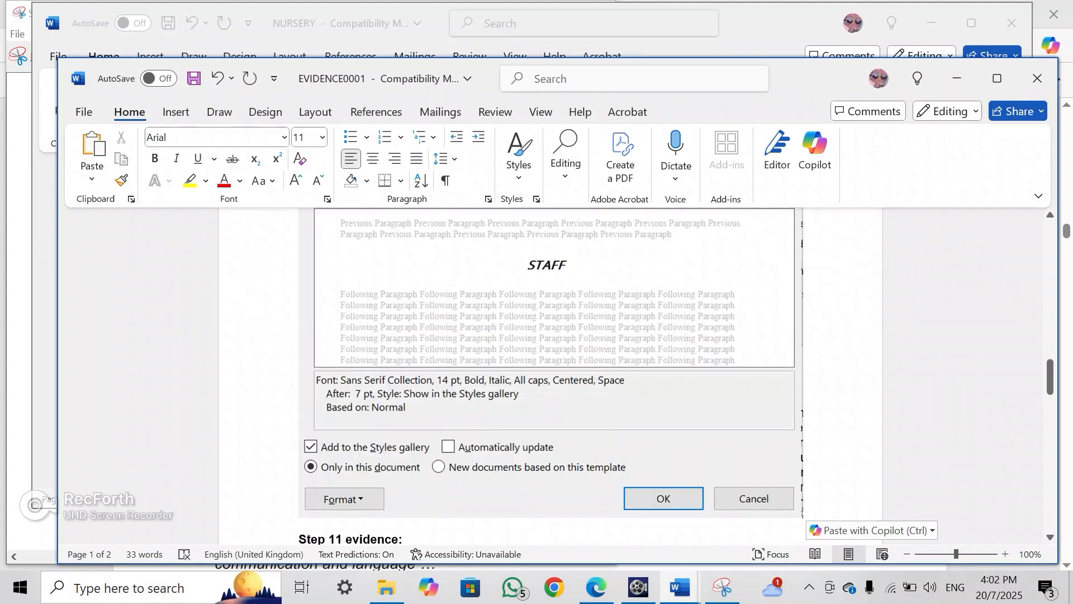
# Look through EVIDENCE0001 to check how the Step 6 screenshot is placed among the other evidence
pyautogui.scroll(-15, 550, 374)
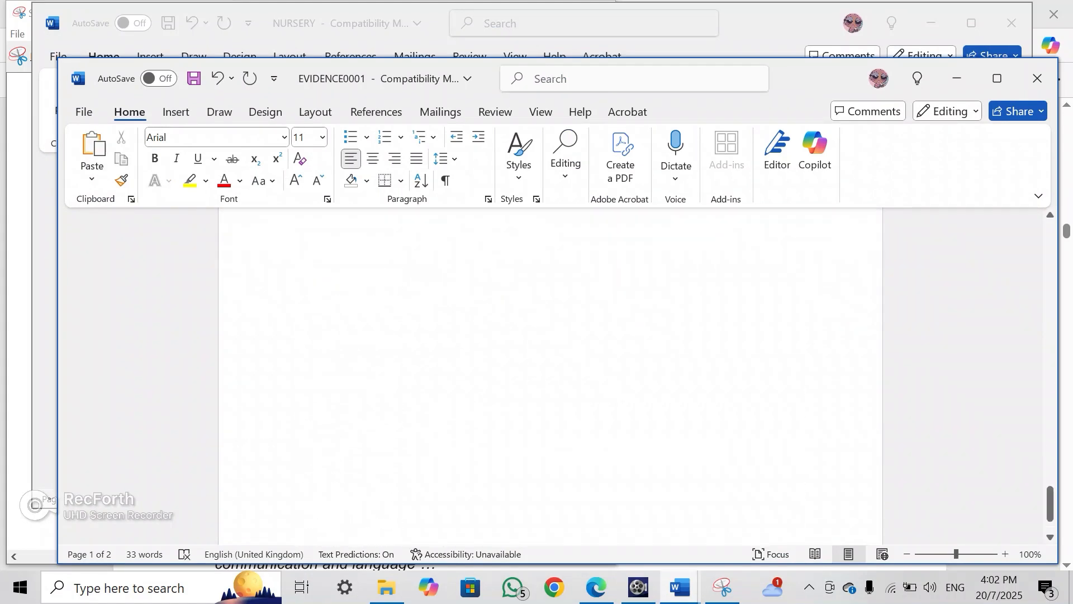
pyautogui.scroll(15, 948, 532)
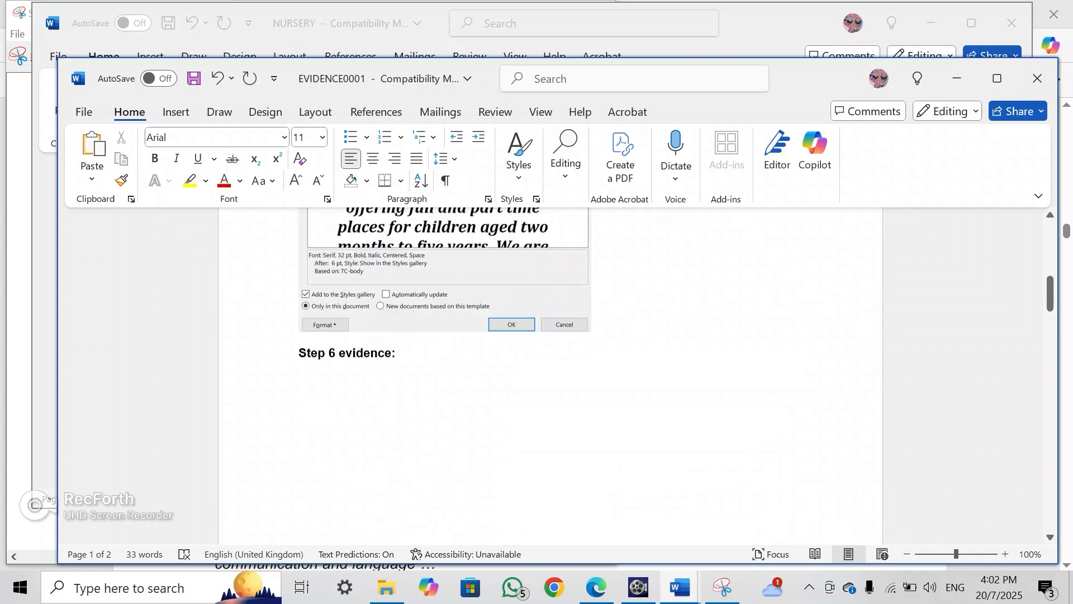
pyautogui.scroll(8, 551, 374)
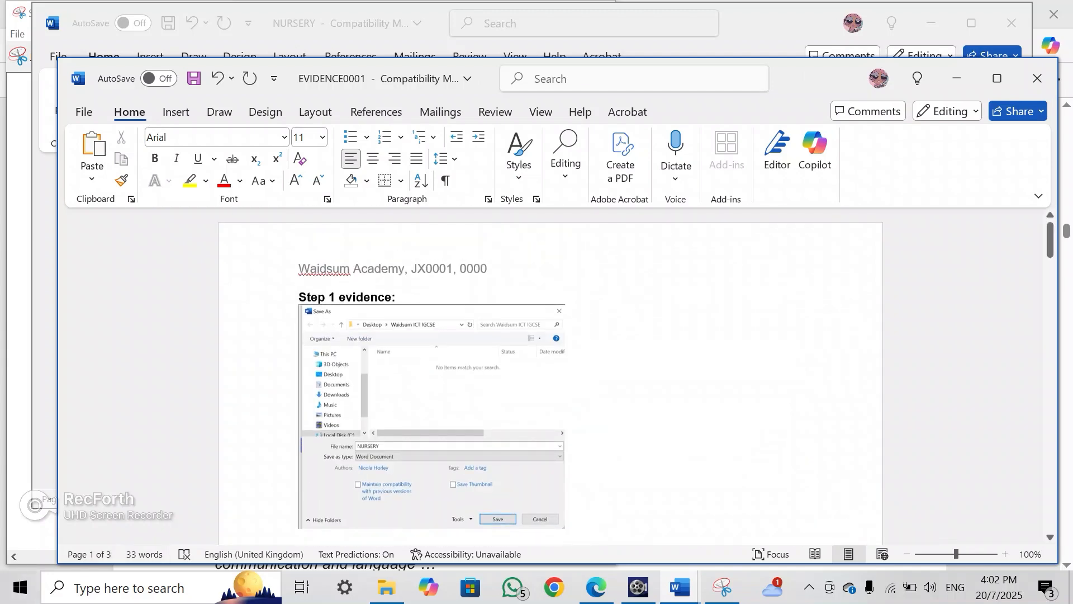
pyautogui.scroll(-8, 551, 375)
pyautogui.scroll(-8, 550, 375)
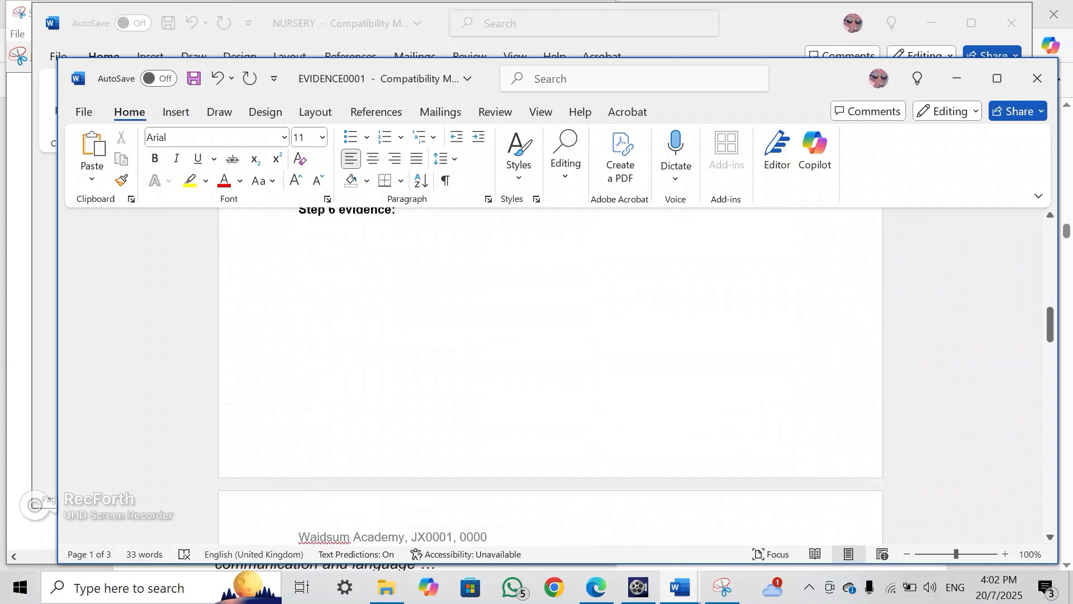
# Paste the Modify Style screenshot as the Step 6 evidence and shrink it to about half its width or less
pyautogui.click(551, 392)
pyautogui.scroll(-5, 551, 391)
pyautogui.hotkey('ctrl', 'v')
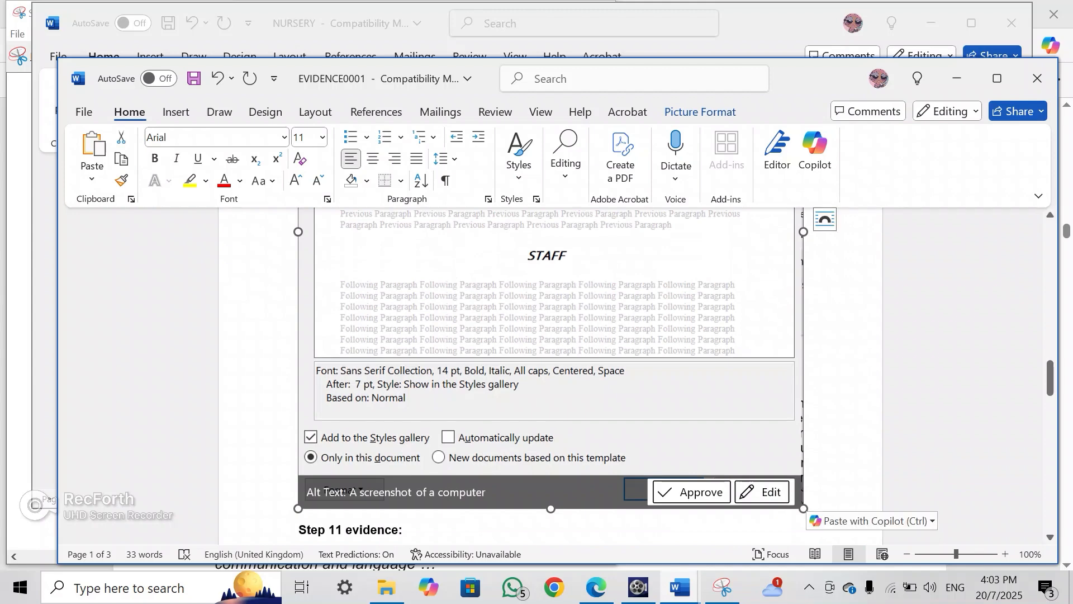
pyautogui.scroll(-5, 551, 374)
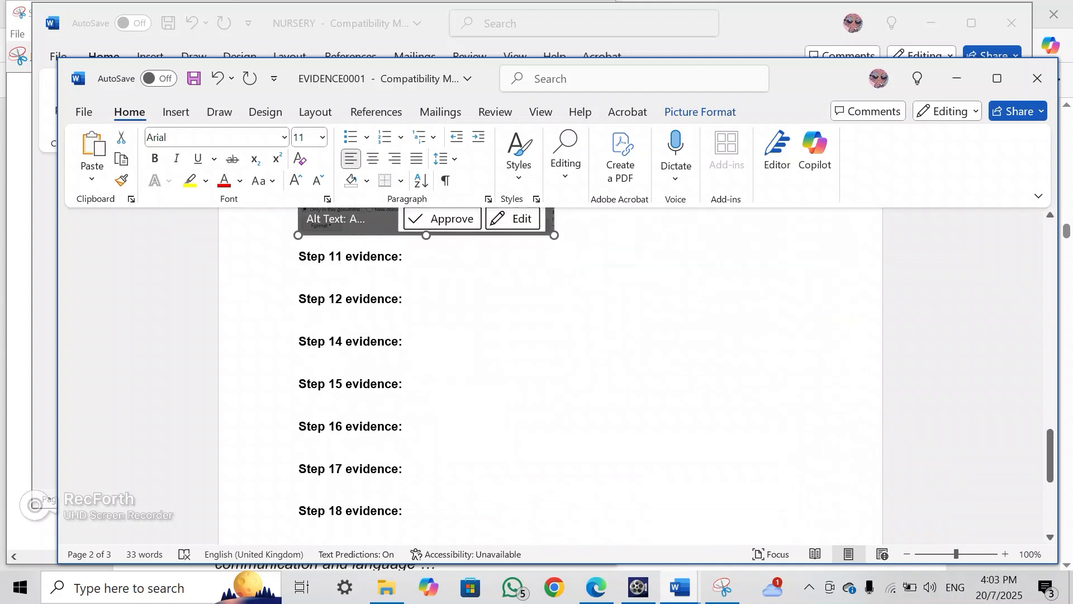
pyautogui.scroll(-1, 550, 374)
pyautogui.scroll(10, 551, 374)
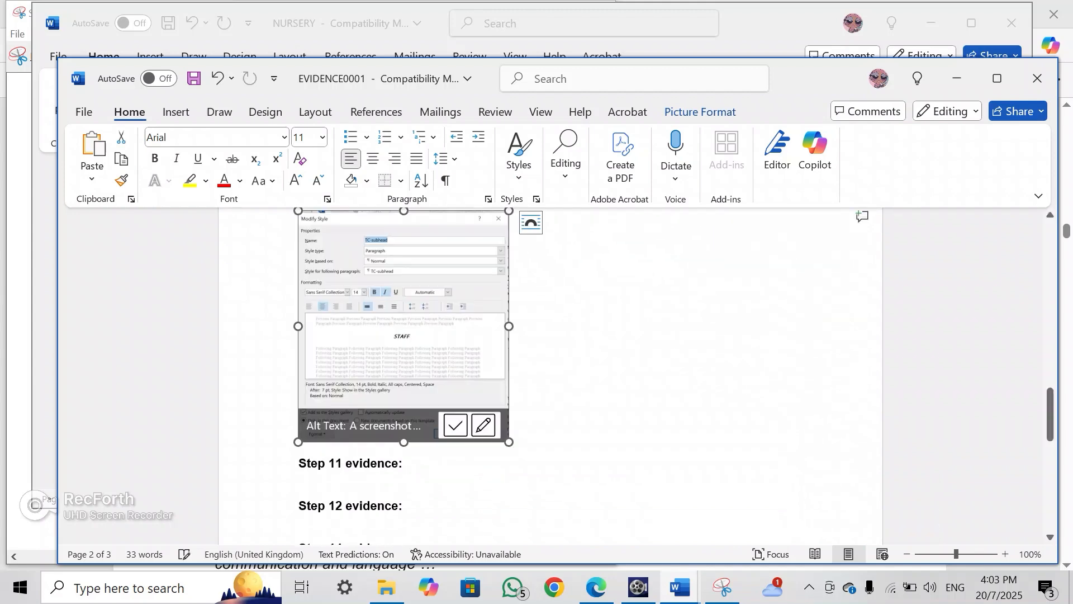
# Review the EVIDENCE0001 document, save it and return to the NURSERY document
pyautogui.scroll(-8, 550, 375)
pyautogui.scroll(15, 550, 375)
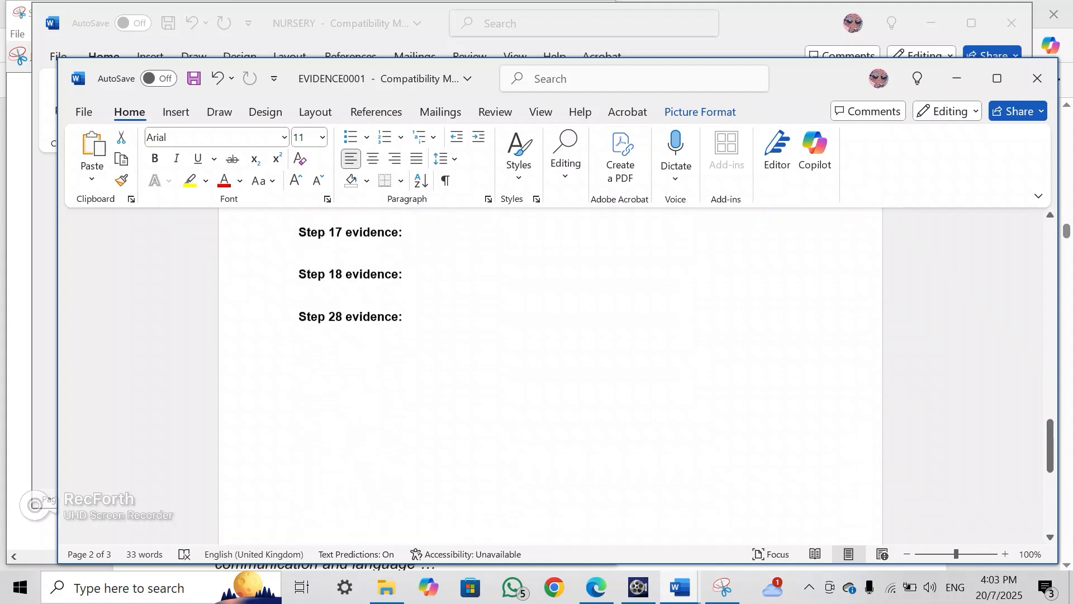
pyautogui.scroll(5, 550, 375)
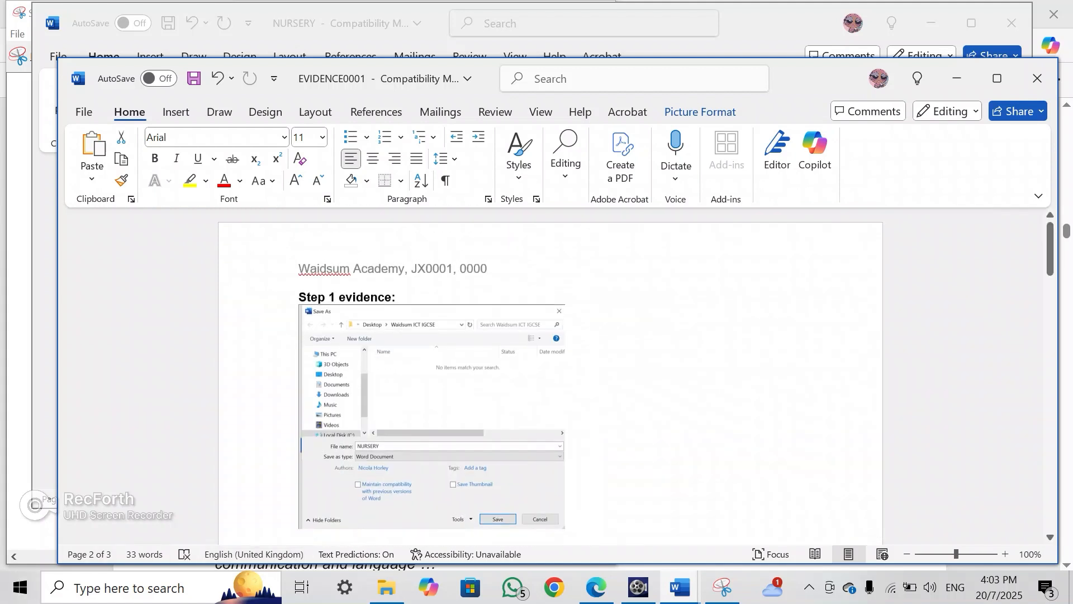
pyautogui.scroll(-8, 551, 374)
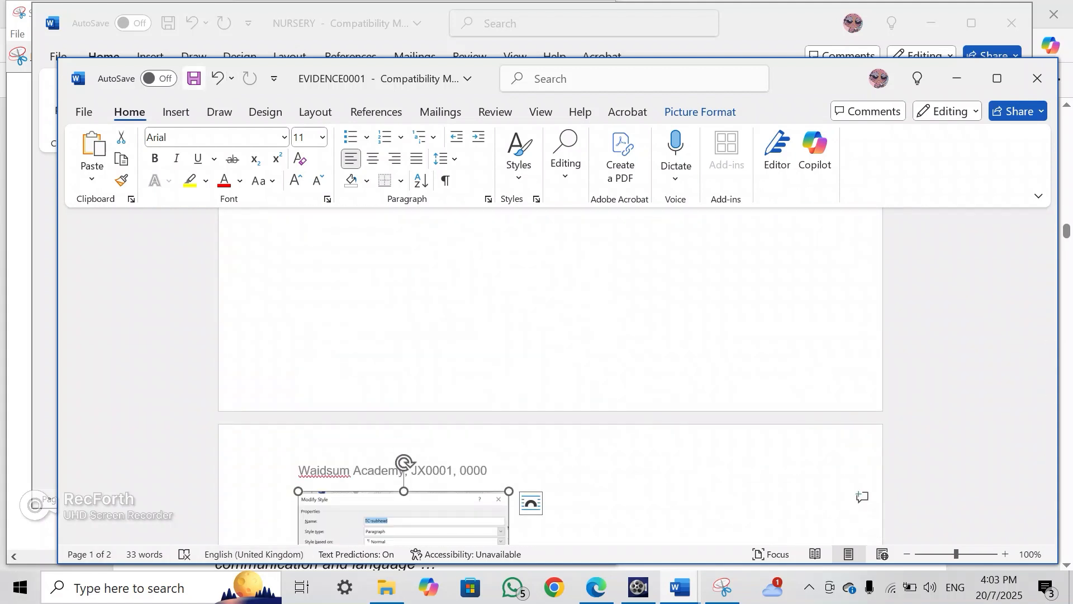
pyautogui.hotkey('ctrl', 's')
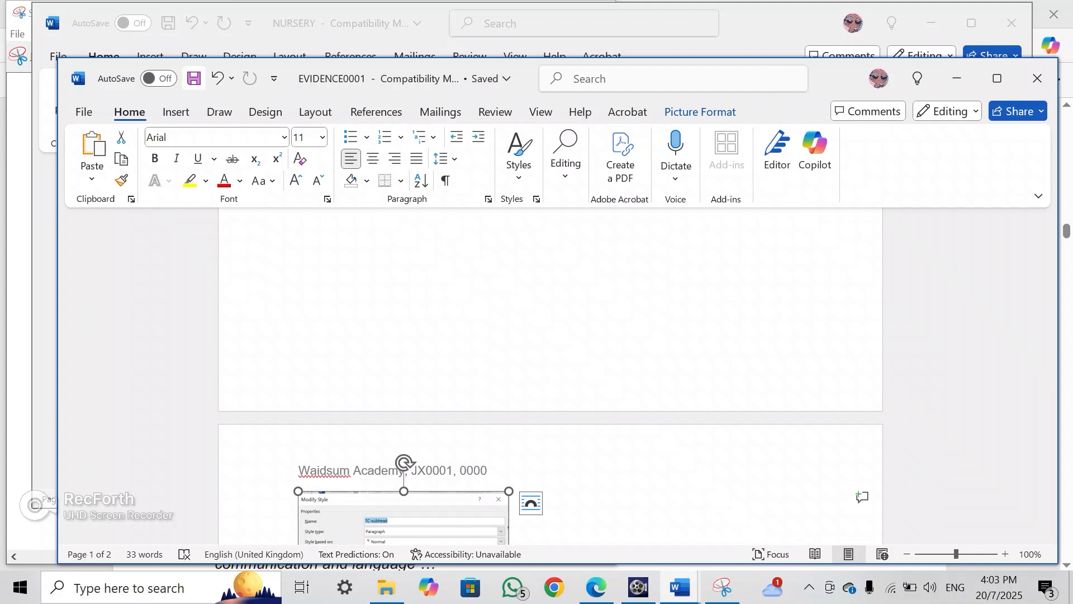
pyautogui.rightClick(267, 500)
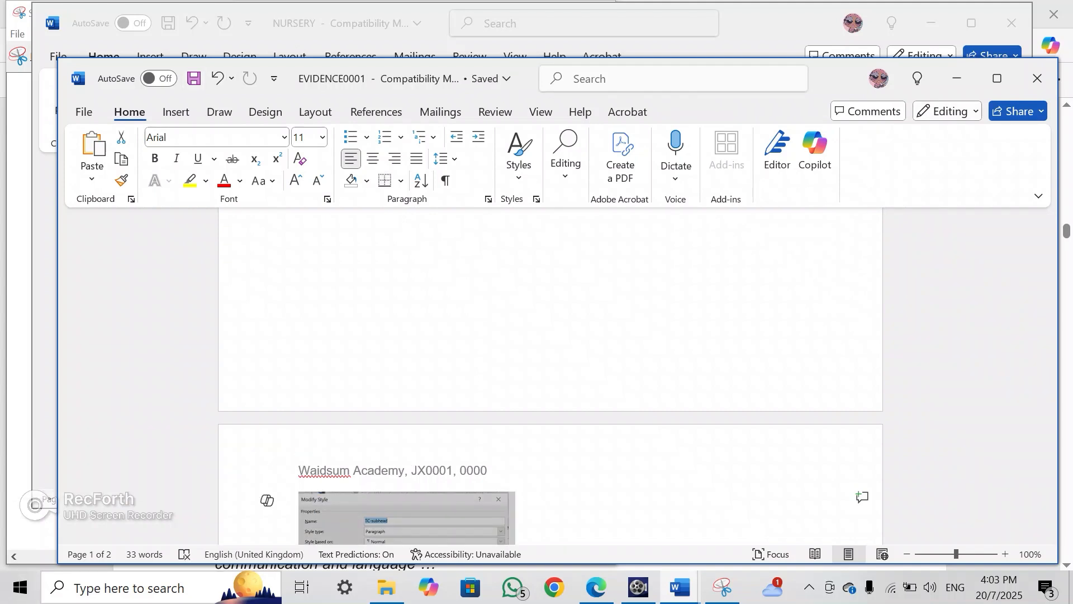
pyautogui.click(957, 78)
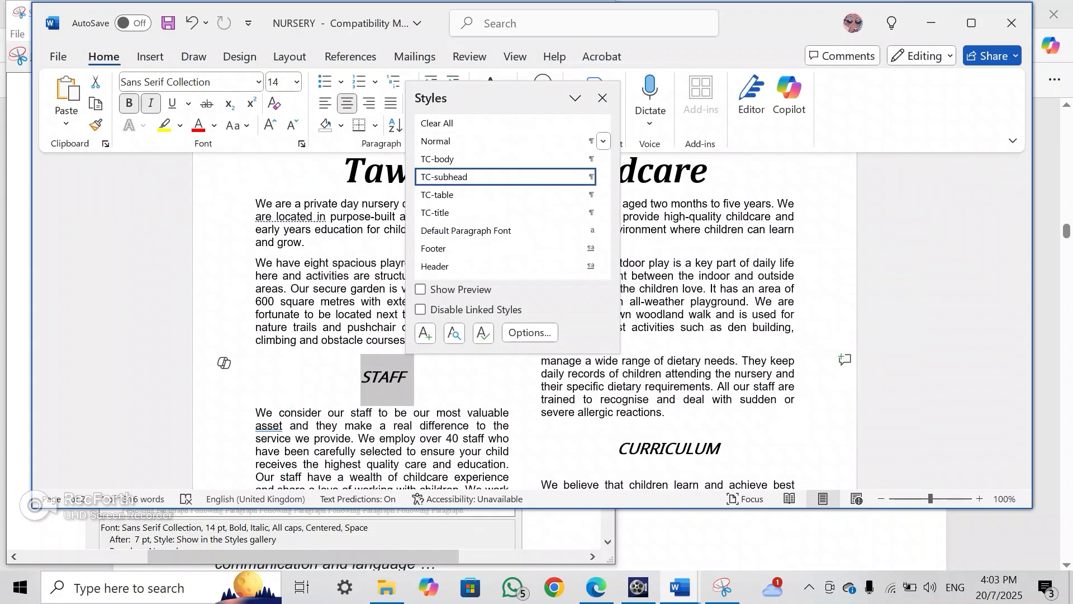
# Switch to the exam paper PDF in Edge and highlight question 7's numbered list instruction and its first two formatting requirements
pyautogui.click(602, 98)
pyautogui.click(597, 587)
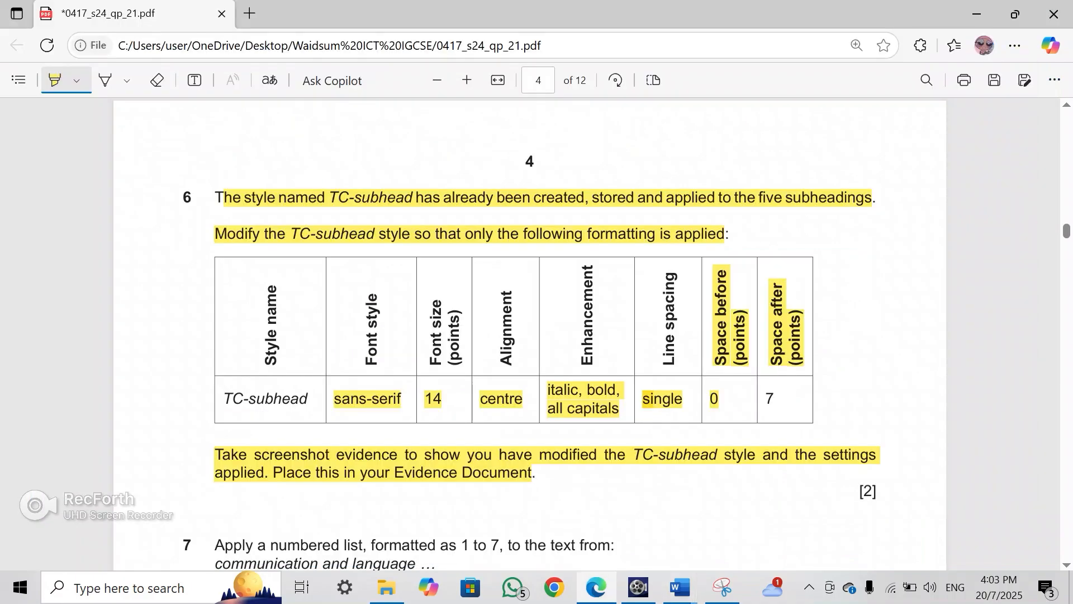
pyautogui.scroll(-7, 530, 336)
pyautogui.scroll(7, 530, 336)
pyautogui.scroll(-3, 530, 335)
pyautogui.scroll(-1, 530, 336)
pyautogui.moveTo(266, 323)
pyautogui.mouseDown()
pyautogui.moveTo(612, 323)
pyautogui.moveTo(573, 450)
pyautogui.moveTo(399, 341)
pyautogui.moveTo(332, 377)
pyautogui.mouseUp()
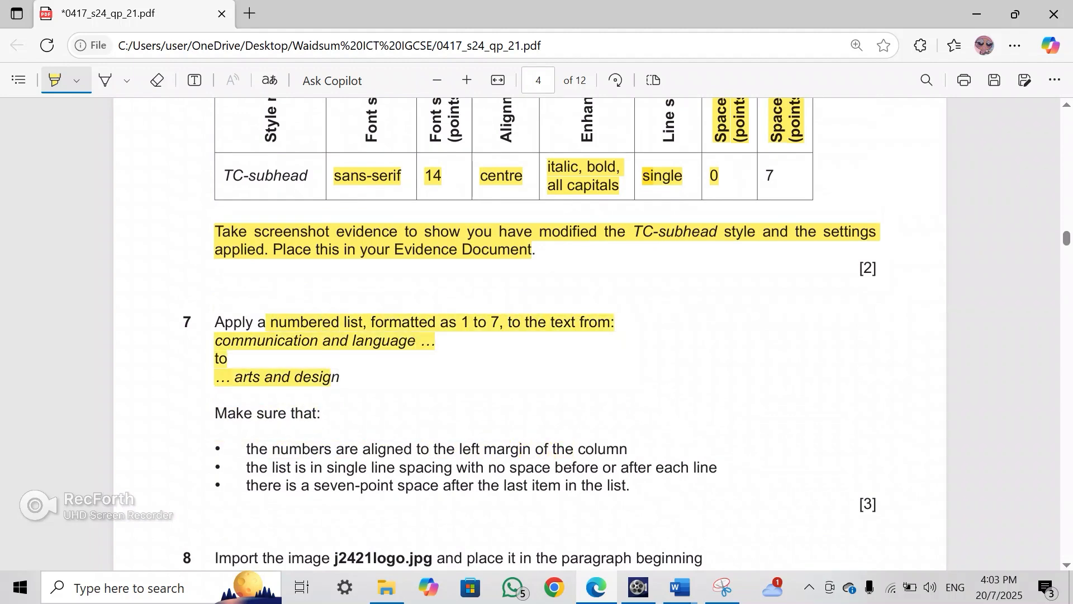
pyautogui.moveTo(260, 448); pyautogui.dragTo(672, 467)
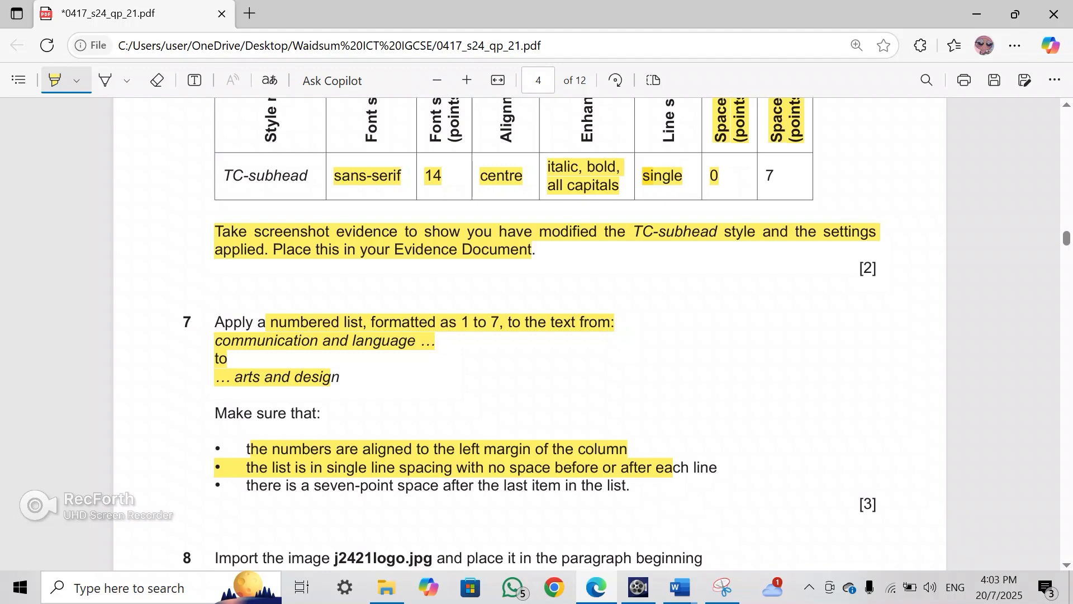
# Switch to the NURSERY document in Word and locate the lines from communication and language to expressive arts and design, rechecking question 7
pyautogui.click(679, 587)
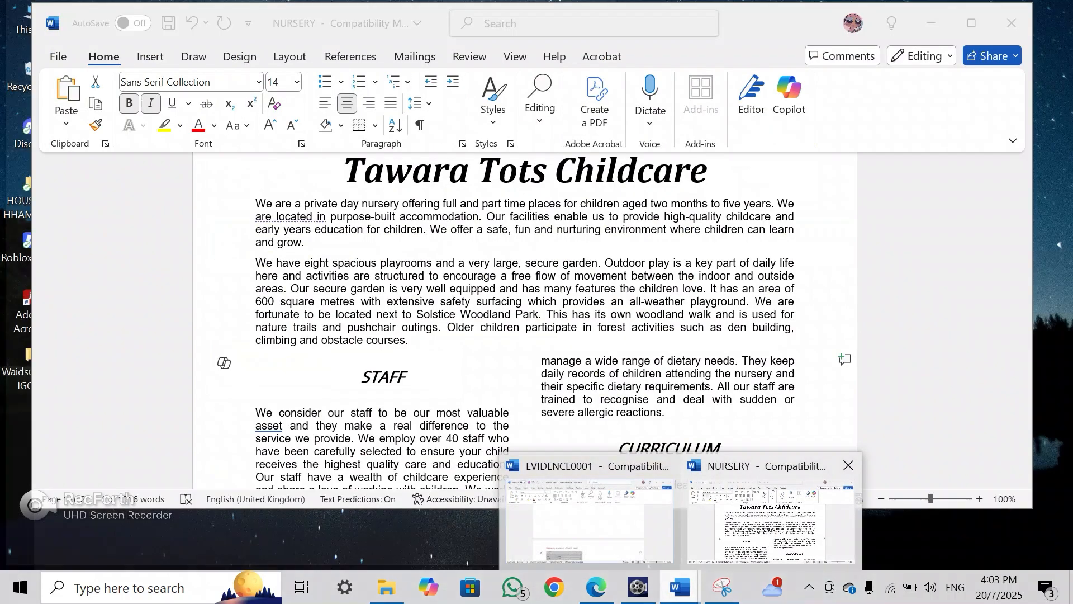
pyautogui.click(771, 520)
pyautogui.scroll(-12, 525, 324)
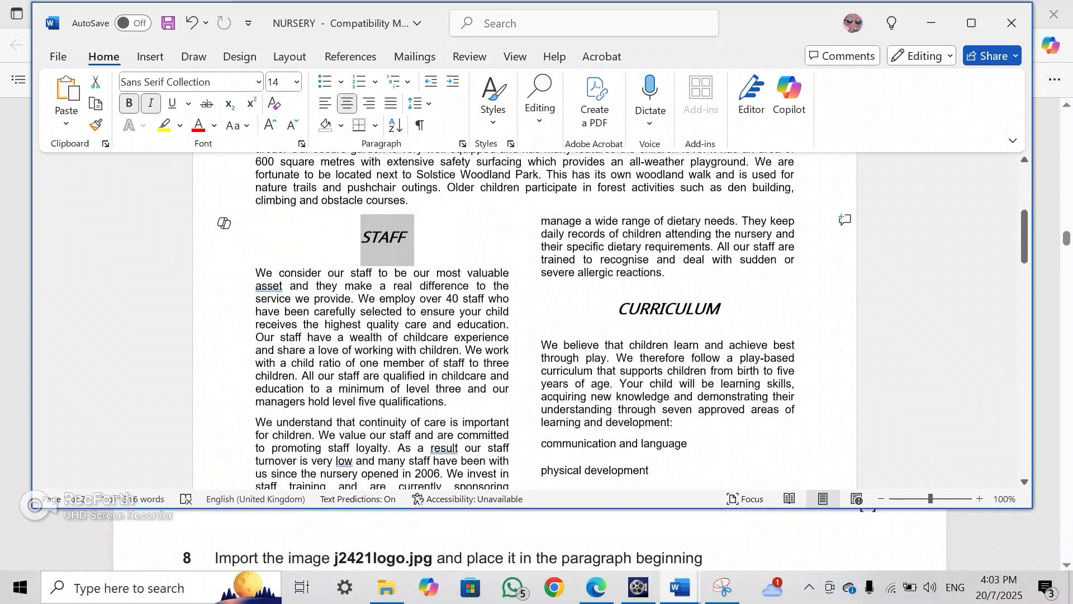
pyautogui.scroll(8, 526, 321)
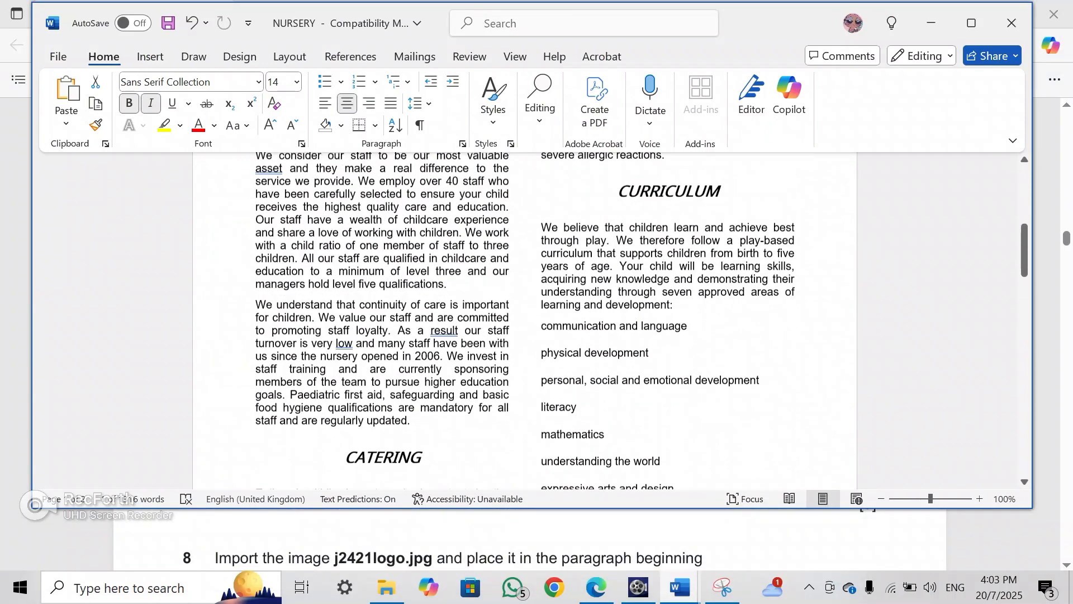
pyautogui.scroll(-2, 525, 321)
pyautogui.hotkey('alt', 'Tab')
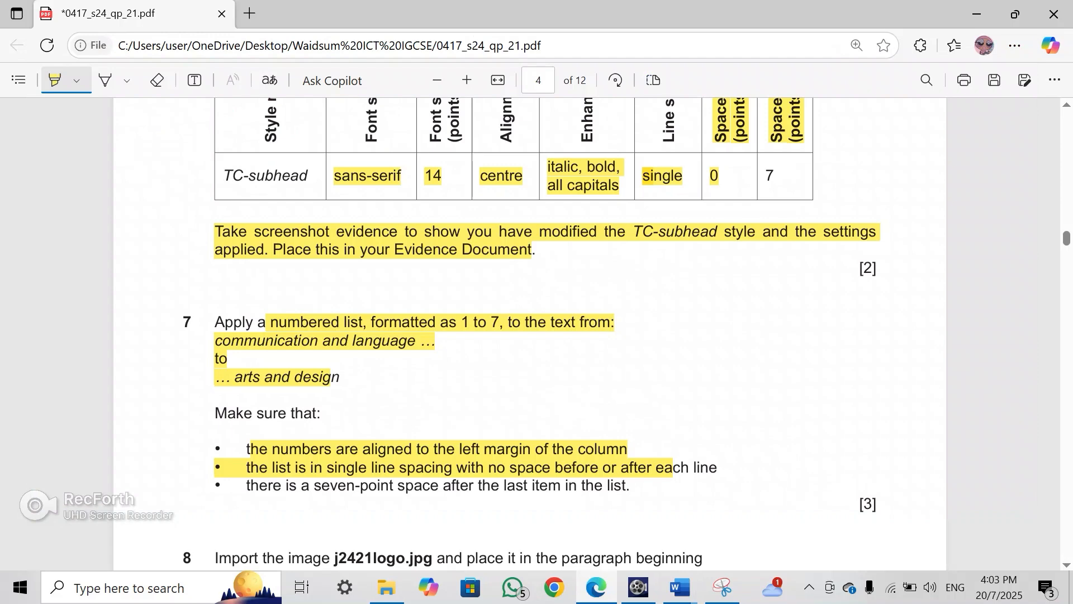
pyautogui.moveTo(679, 587)
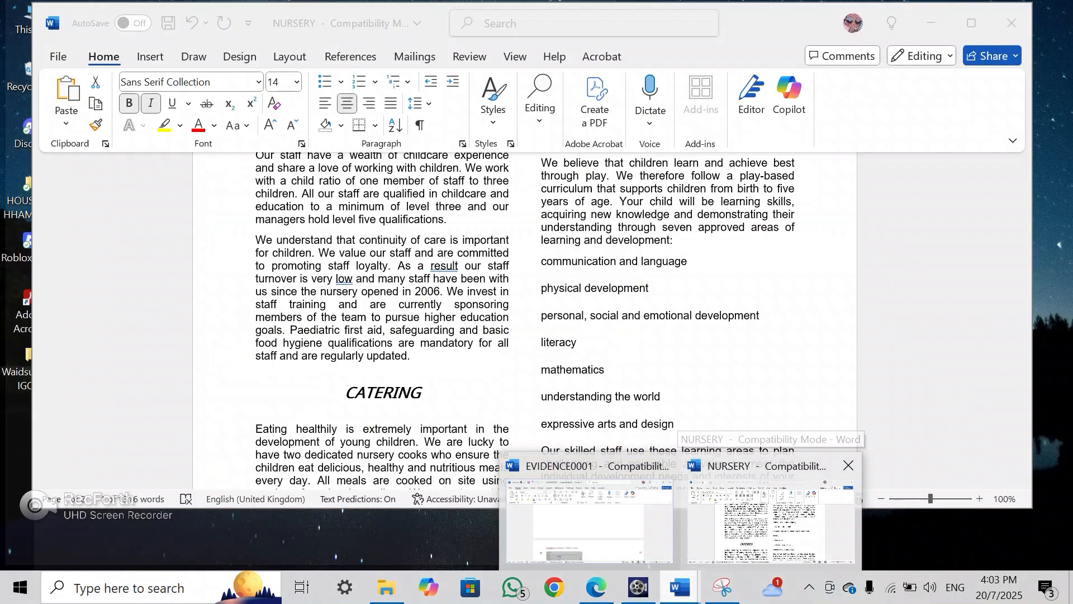
pyautogui.click(771, 520)
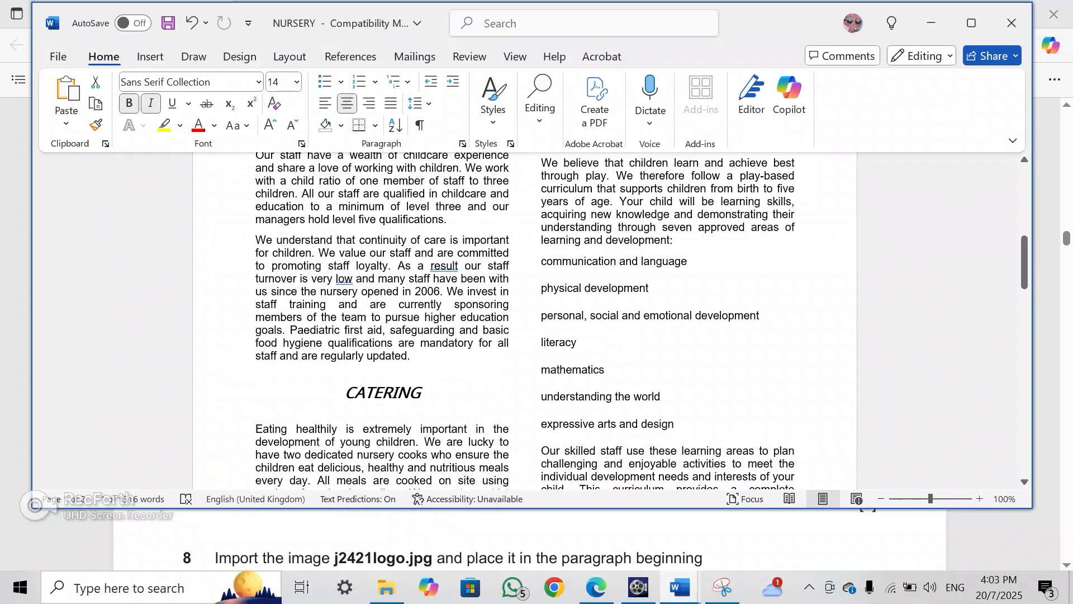
# Start defining a new number format for the seven lines from communication and language to expressive arts and design
pyautogui.moveTo(541, 262); pyautogui.dragTo(674, 425)
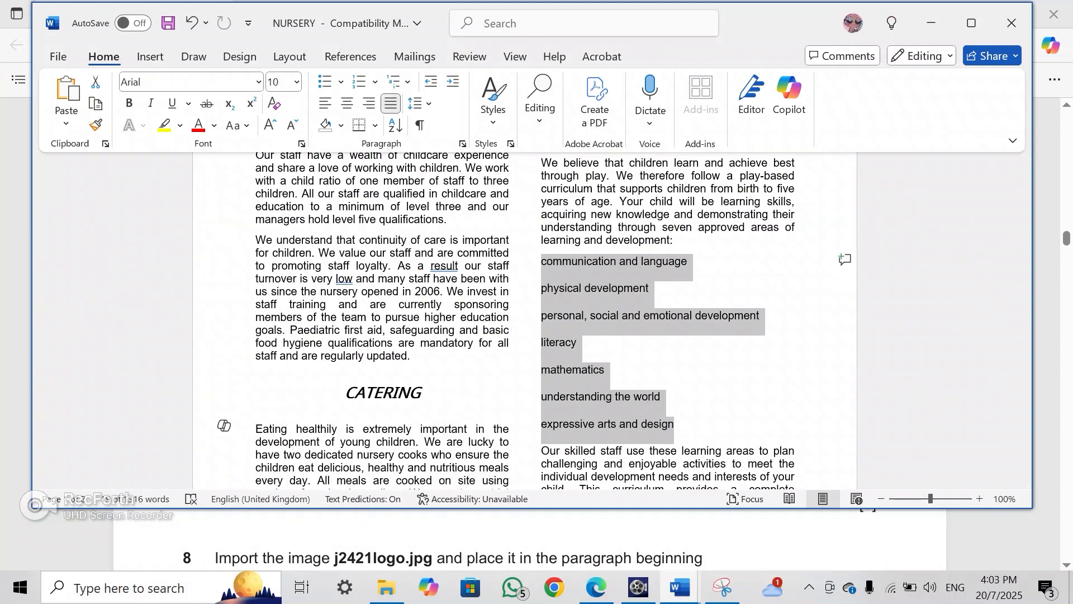
pyautogui.click(375, 81)
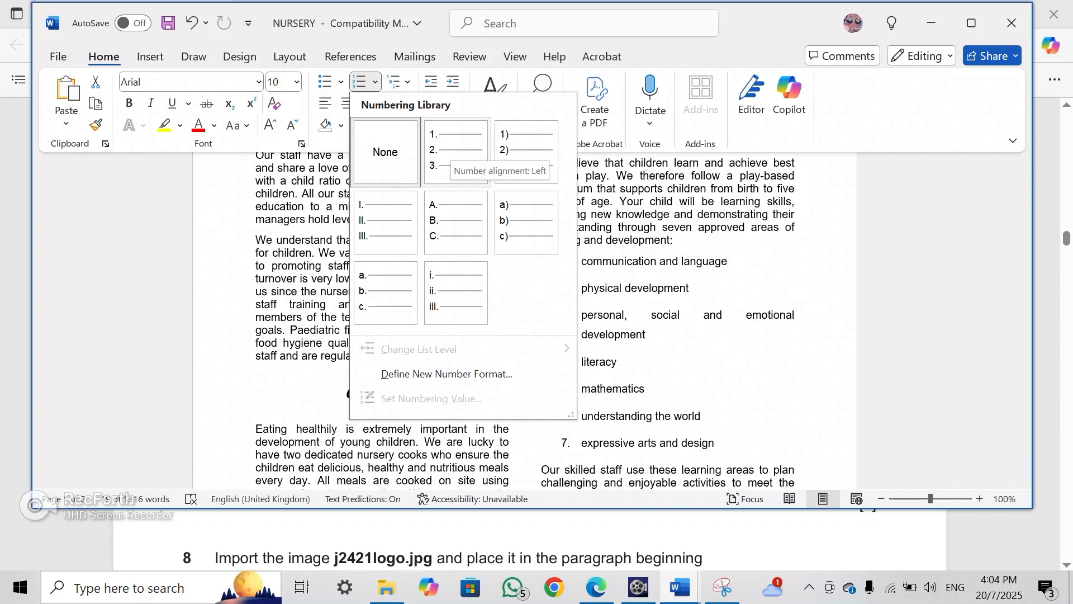
pyautogui.click(447, 373)
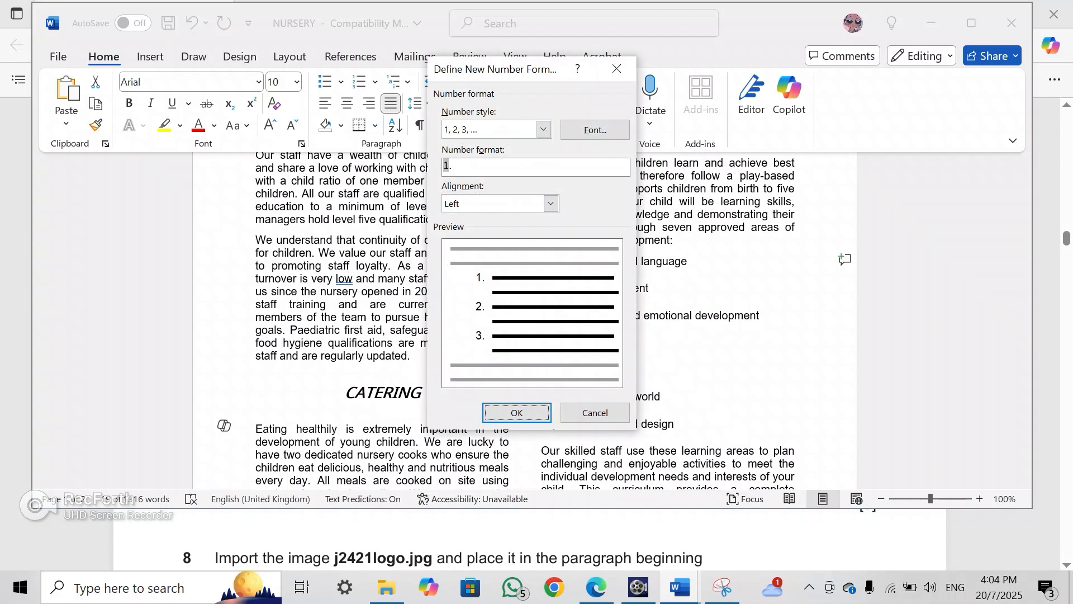
# Try the centred and right number alignments in the new number format and recheck the alignment requirement in question 7
pyautogui.click(551, 204)
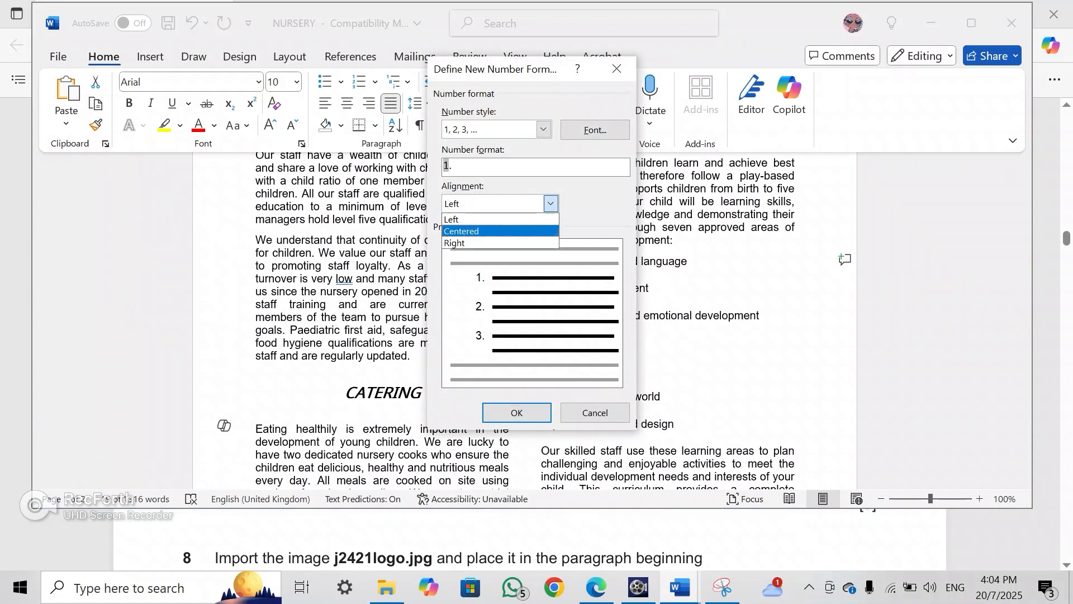
pyautogui.click(461, 232)
pyautogui.click(551, 204)
pyautogui.click(455, 244)
pyautogui.click(551, 203)
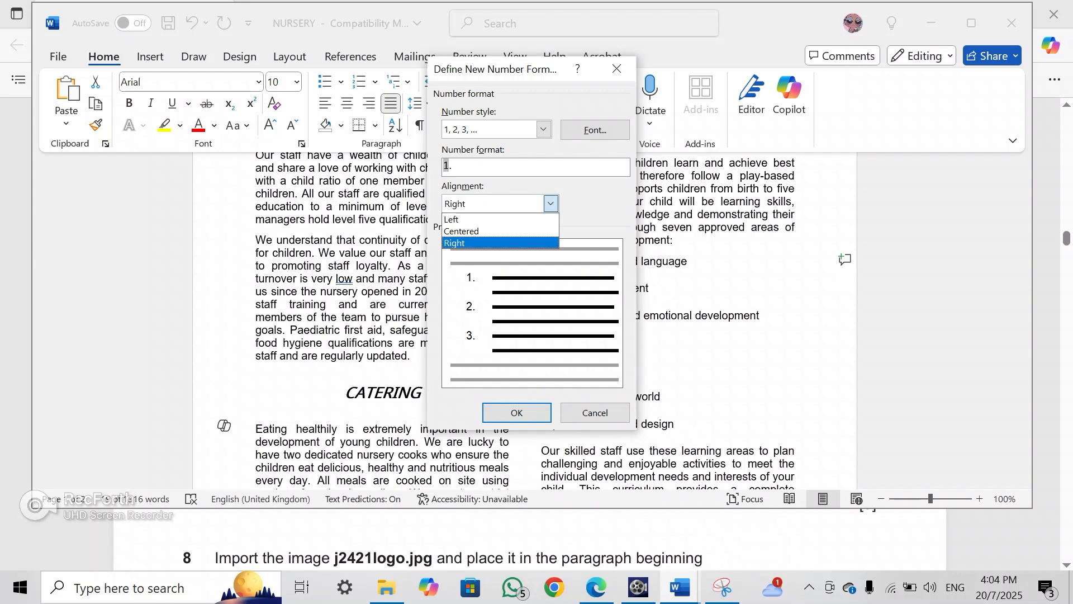
pyautogui.click(461, 232)
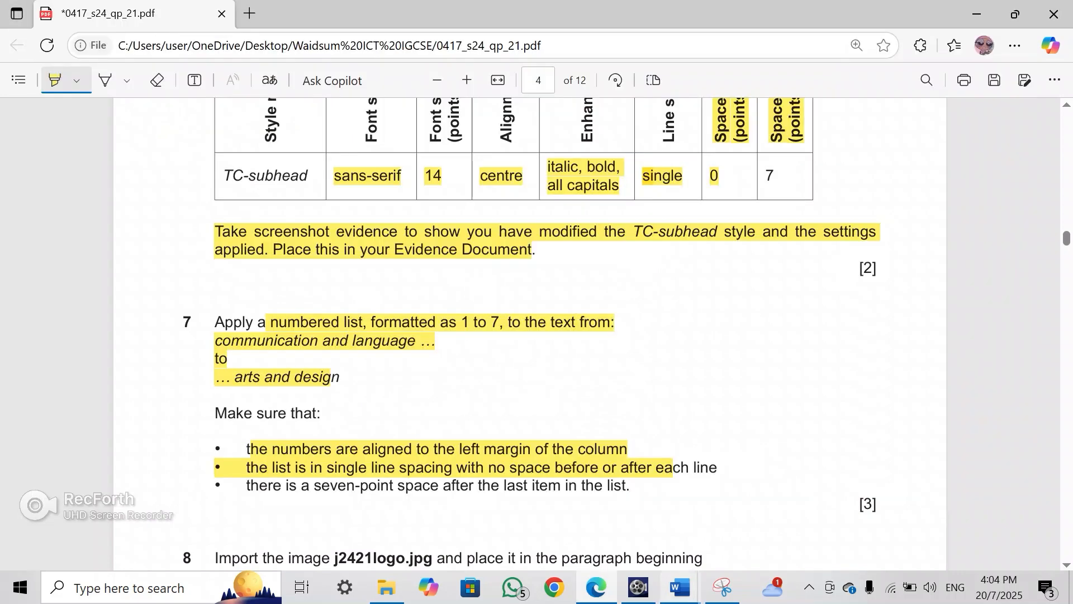
pyautogui.moveTo(680, 587)
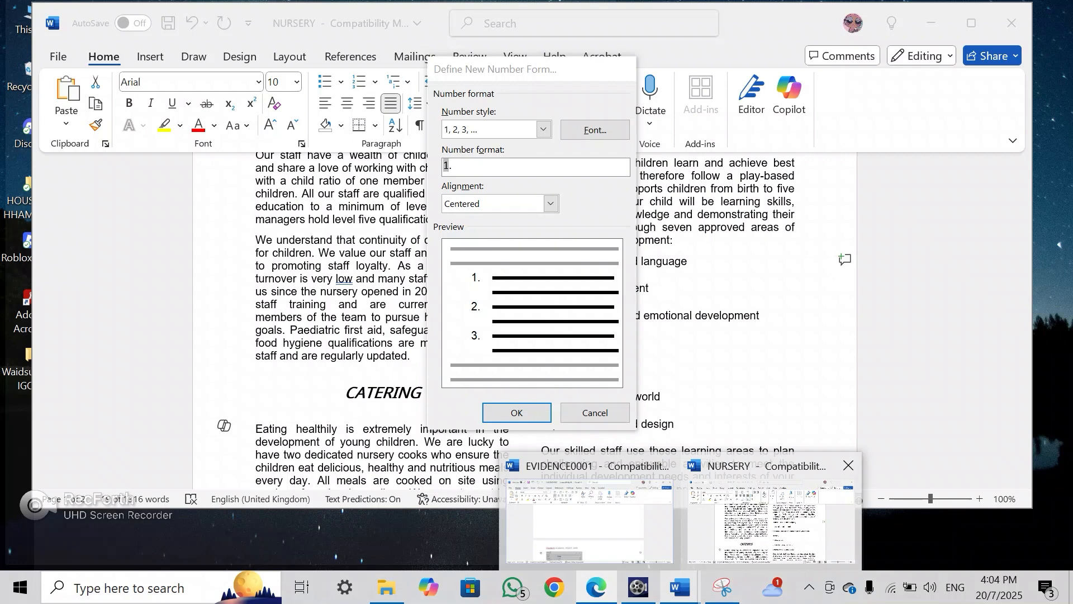
pyautogui.click(772, 520)
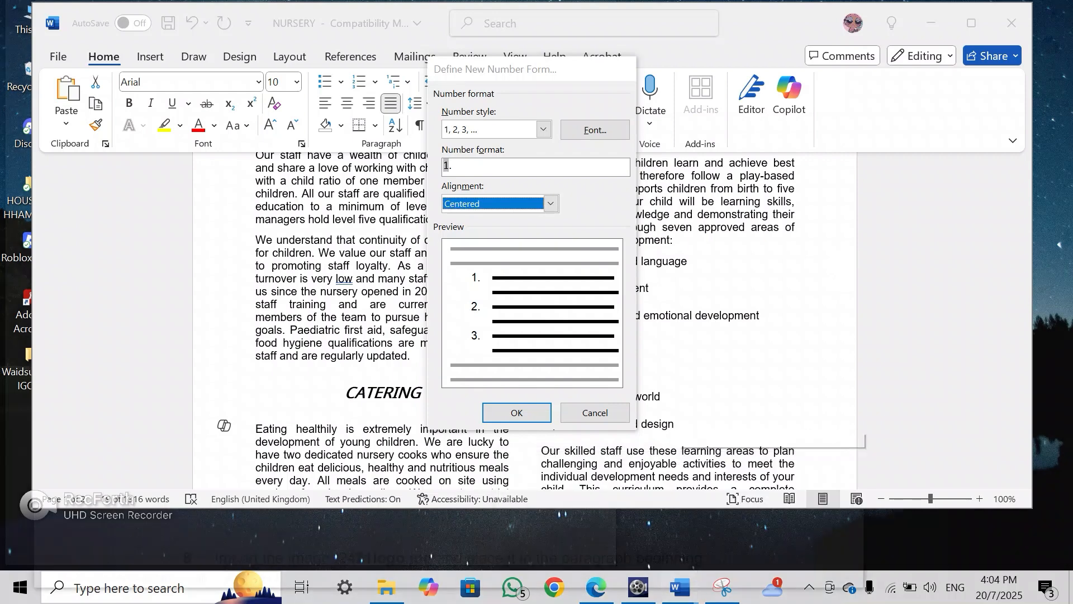
# Set the number alignment to Left and apply the 1 to 7 numbering to the selected lines
pyautogui.click(551, 203)
pyautogui.press('Up')
pyautogui.press('Up')
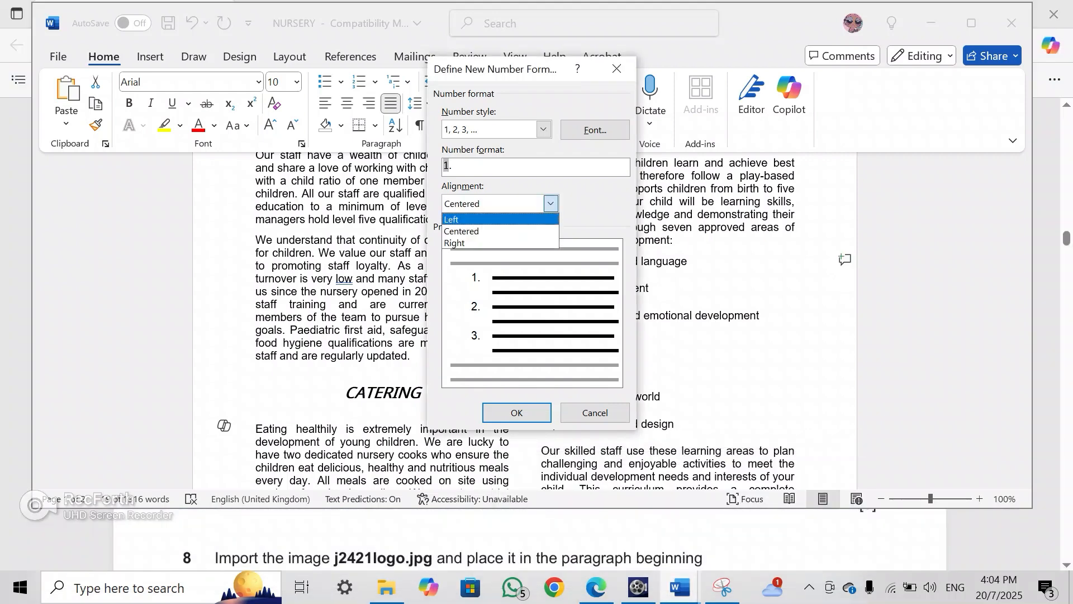
pyautogui.press('Return')
pyautogui.press('Return')
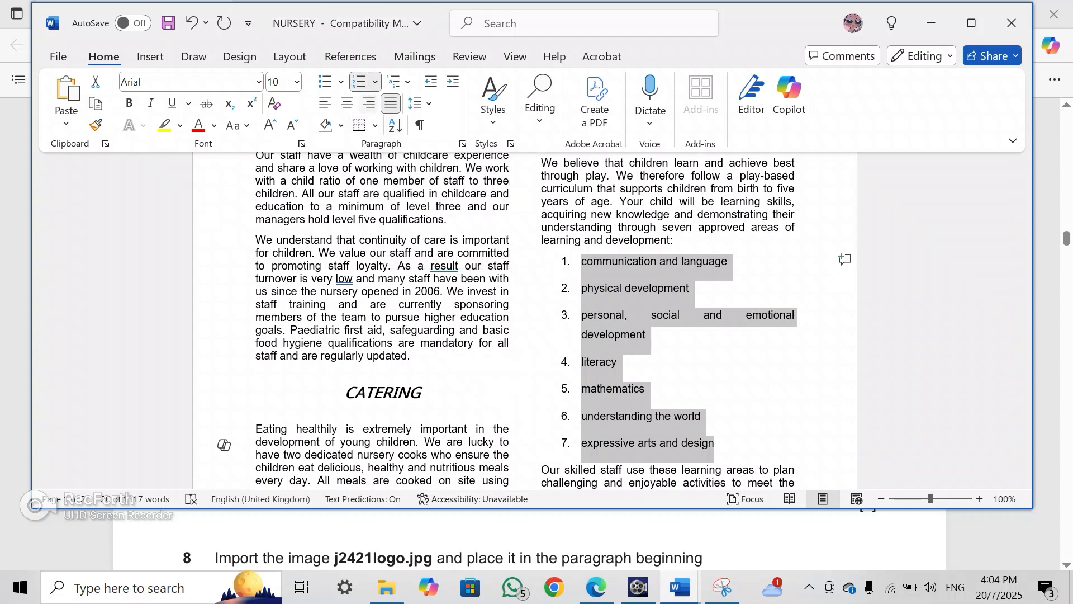
# Open the numbered list's detailed line spacing options and recheck the spacing requirements in question 7 of the exam paper
pyautogui.click(420, 103)
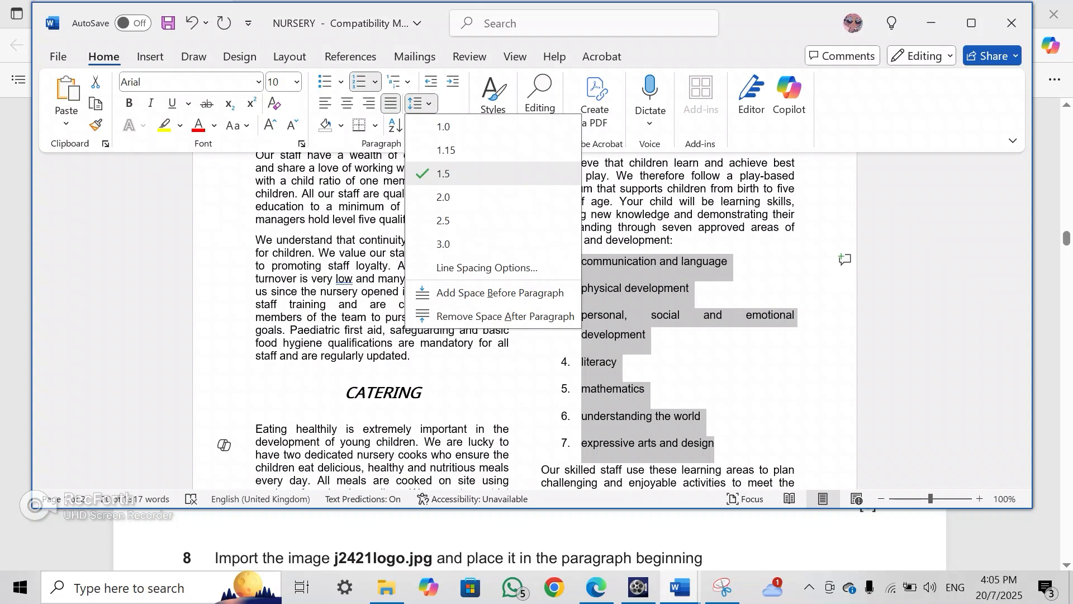
pyautogui.click(487, 267)
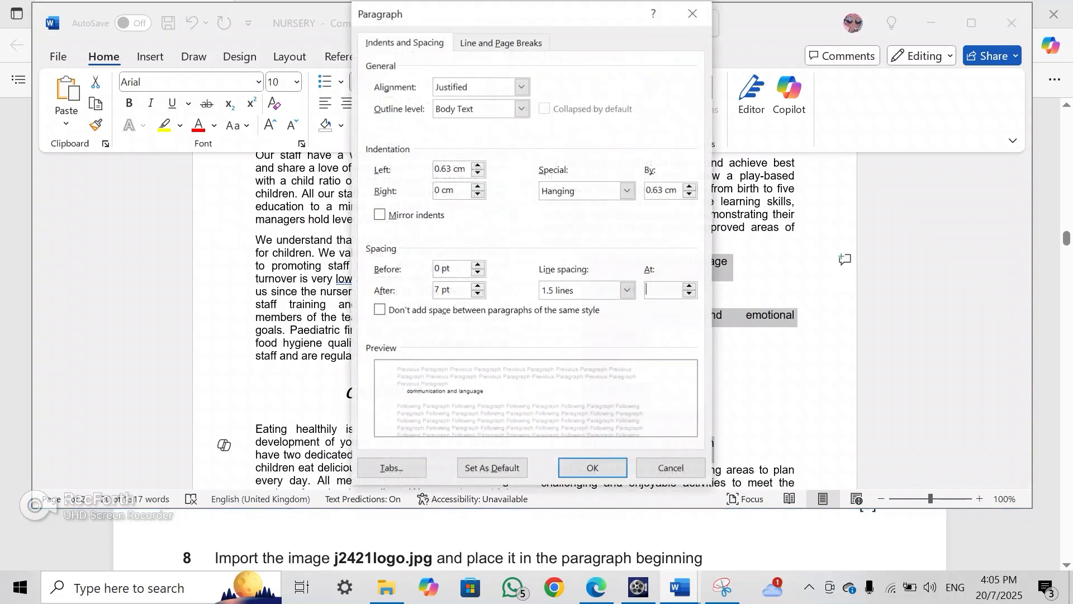
pyautogui.hotkey('alt', 'Tab')
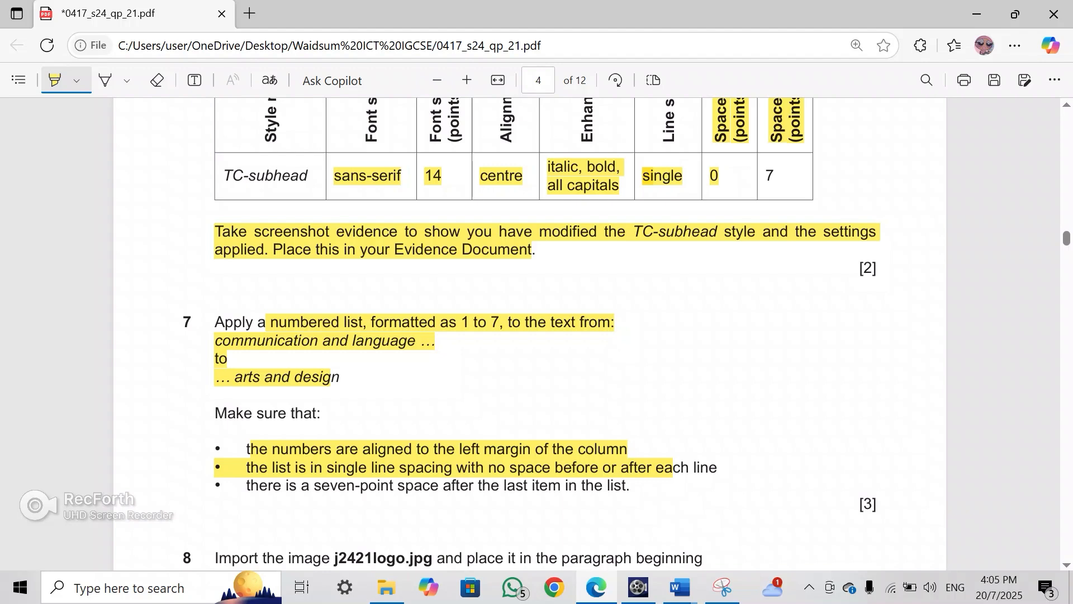
pyautogui.moveTo(680, 587)
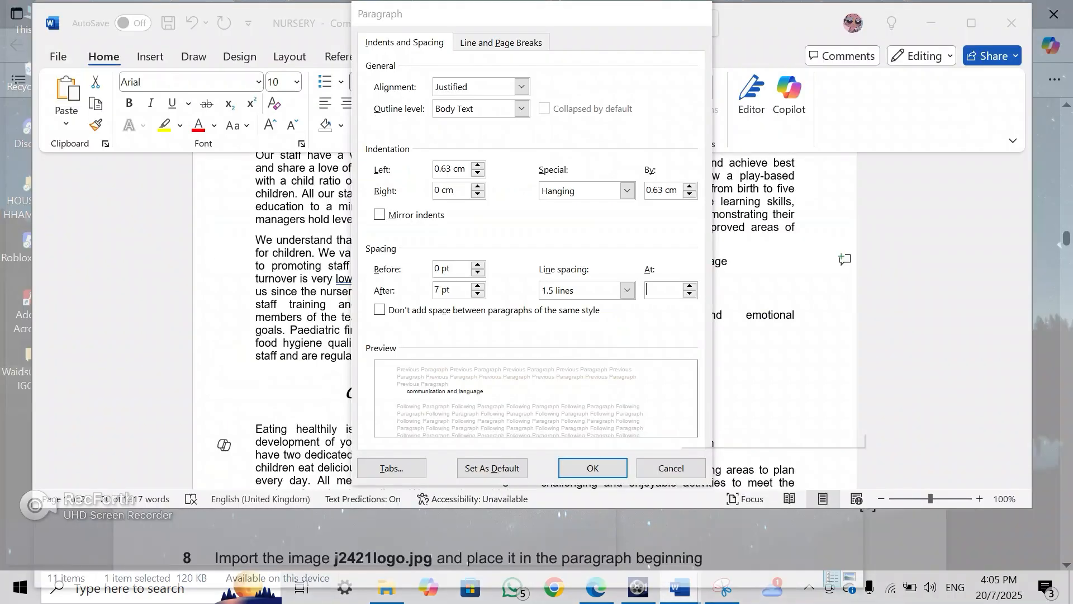
pyautogui.click(772, 523)
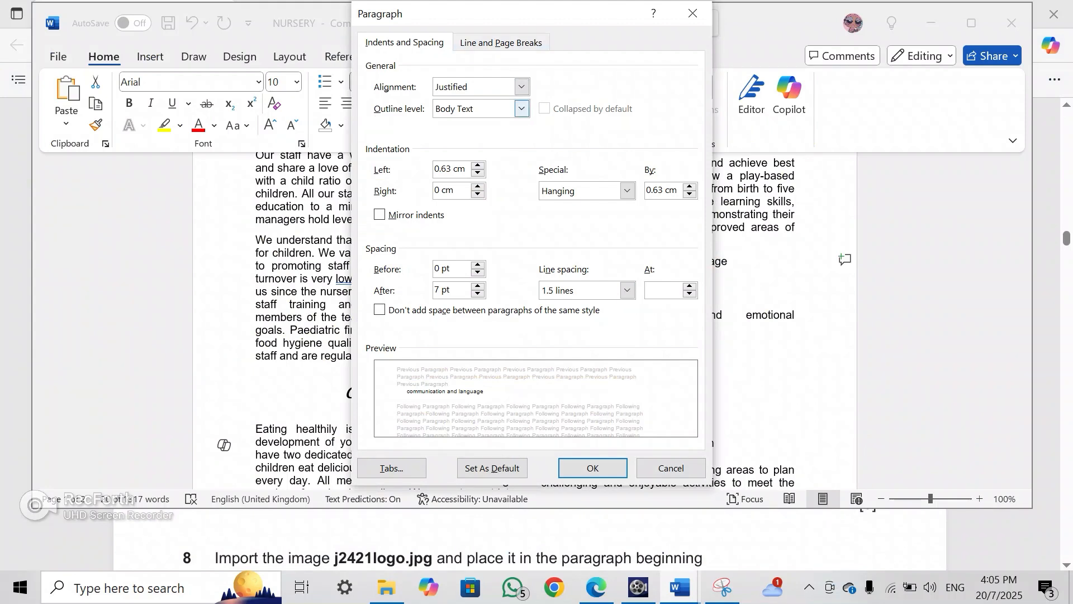
# Set the numbered list's paragraph alignment to Left and its line spacing to Single
pyautogui.click(521, 86)
pyautogui.click(521, 103)
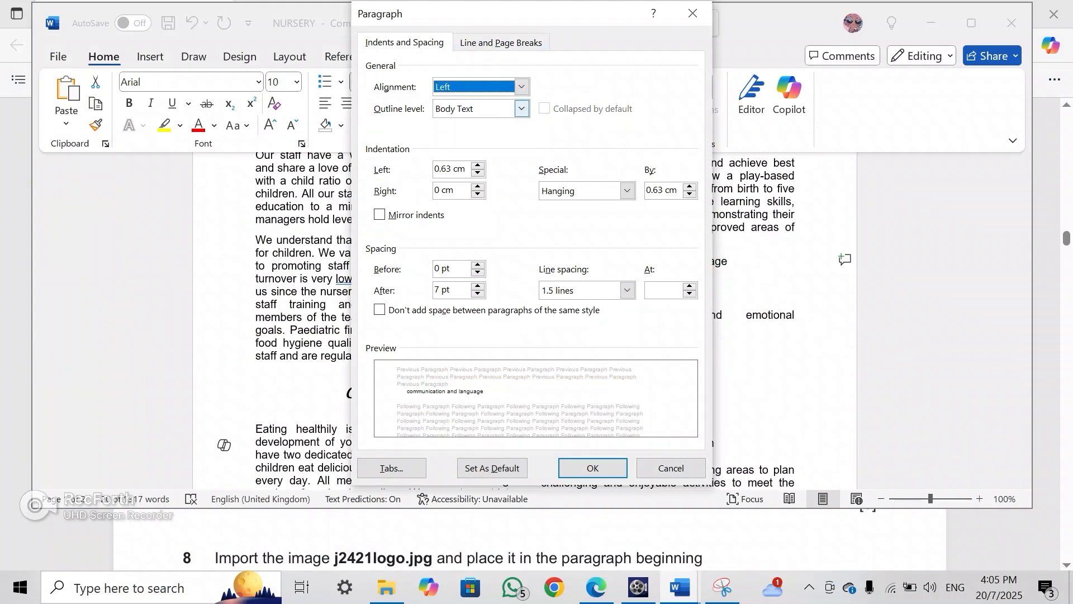
pyautogui.click(627, 190)
pyautogui.click(627, 191)
pyautogui.click(627, 191)
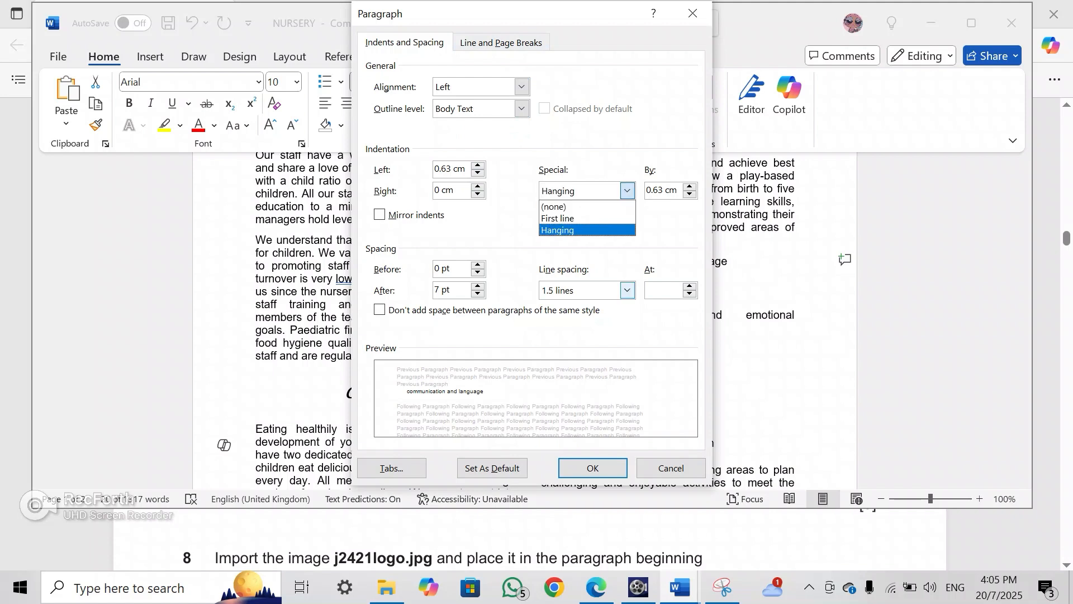
pyautogui.click(627, 290)
pyautogui.click(627, 290)
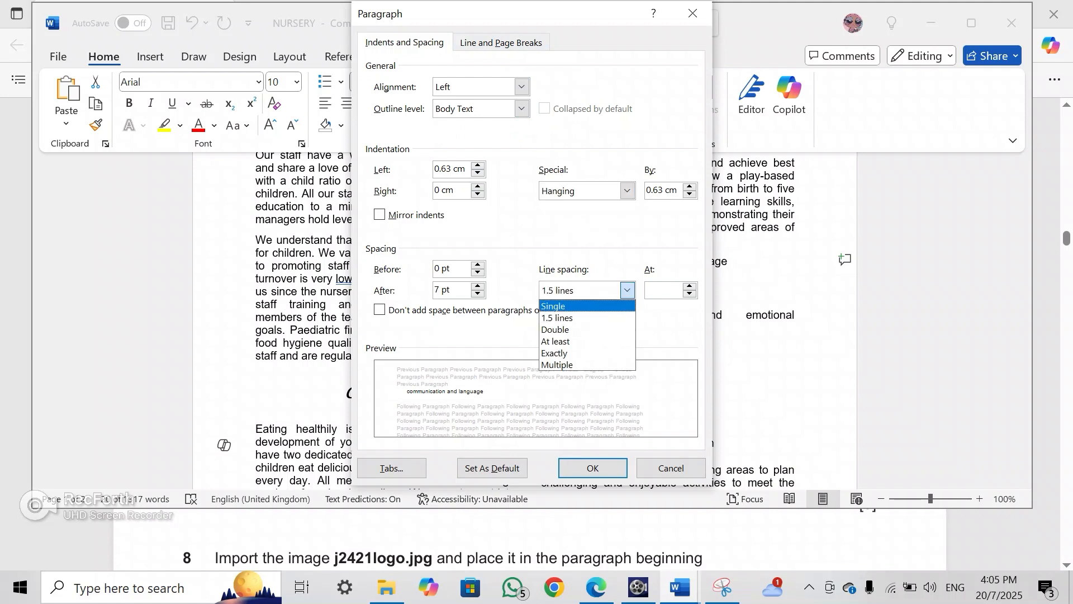
pyautogui.click(556, 305)
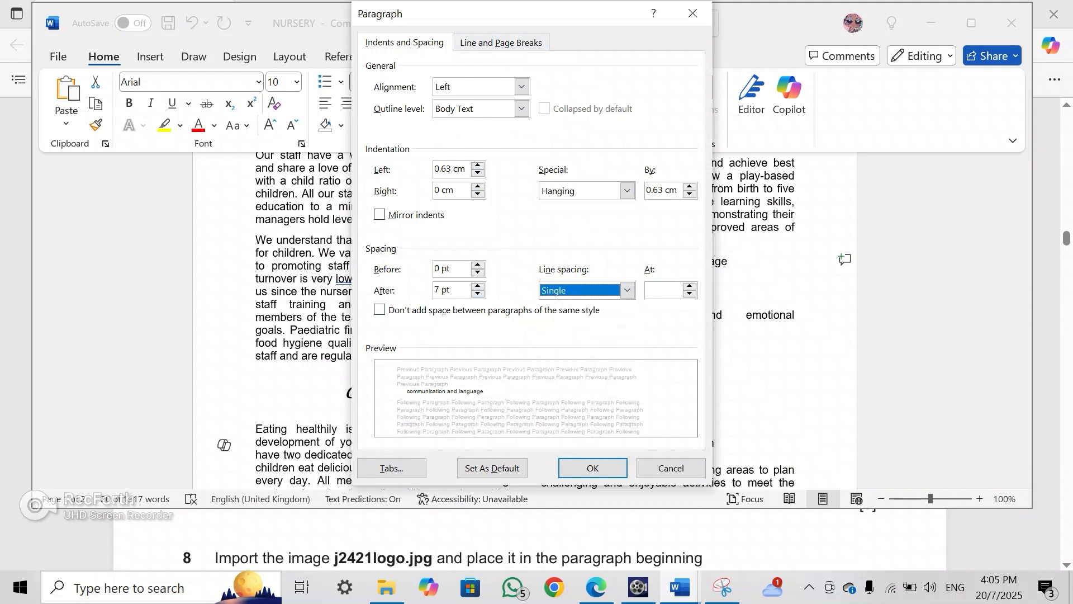
# Lower the list's spacing after to 0 pt and recheck the spacing requirements in question 7 of the exam paper
pyautogui.click(478, 294)
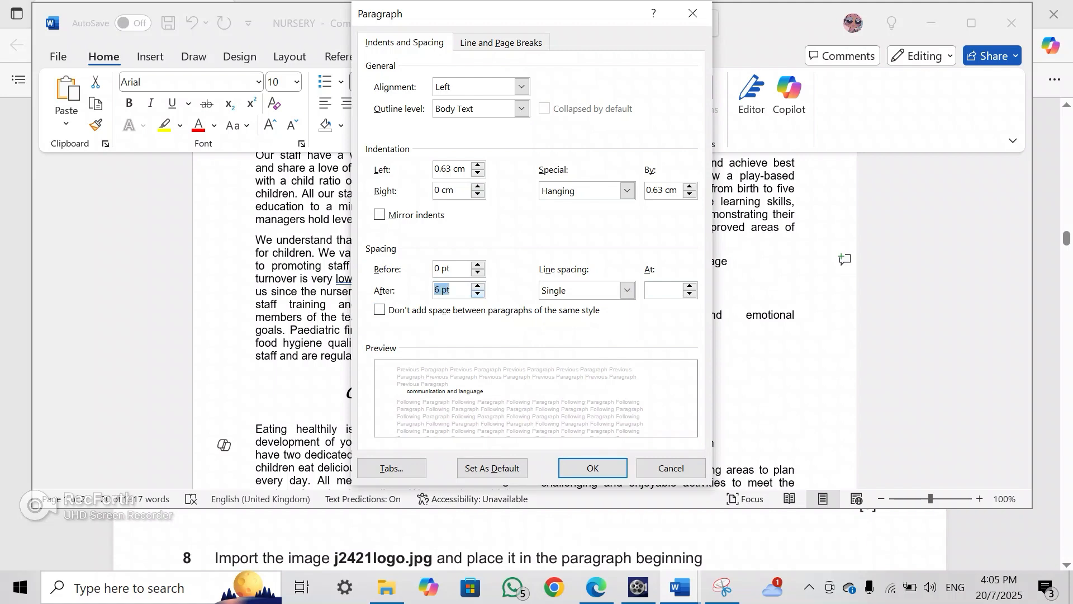
pyautogui.click(477, 294)
pyautogui.click(478, 294)
pyautogui.click(478, 286)
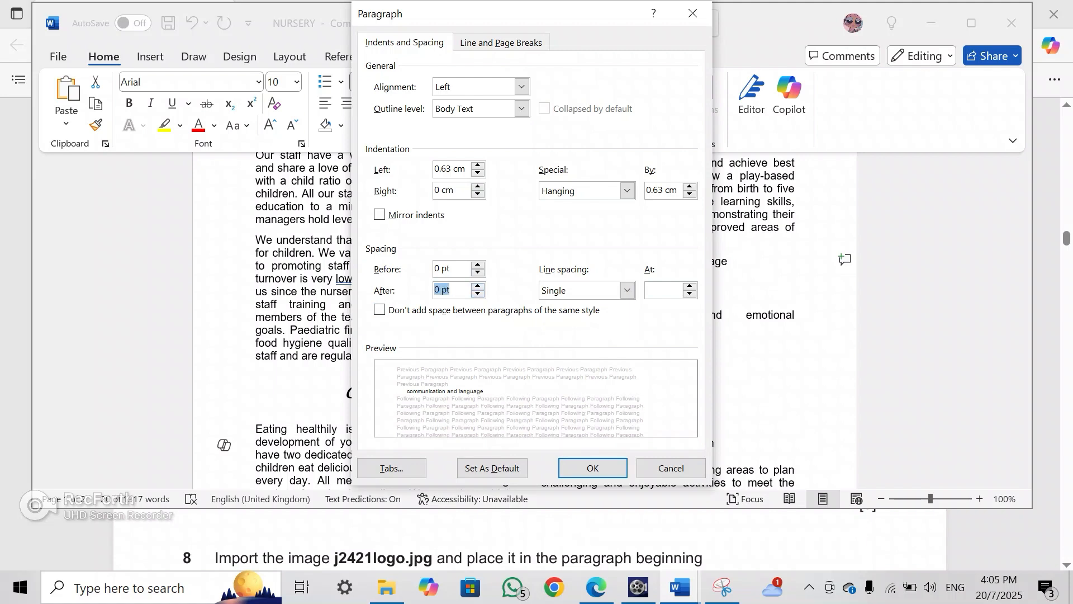
pyautogui.hotkey('alt', 'Tab')
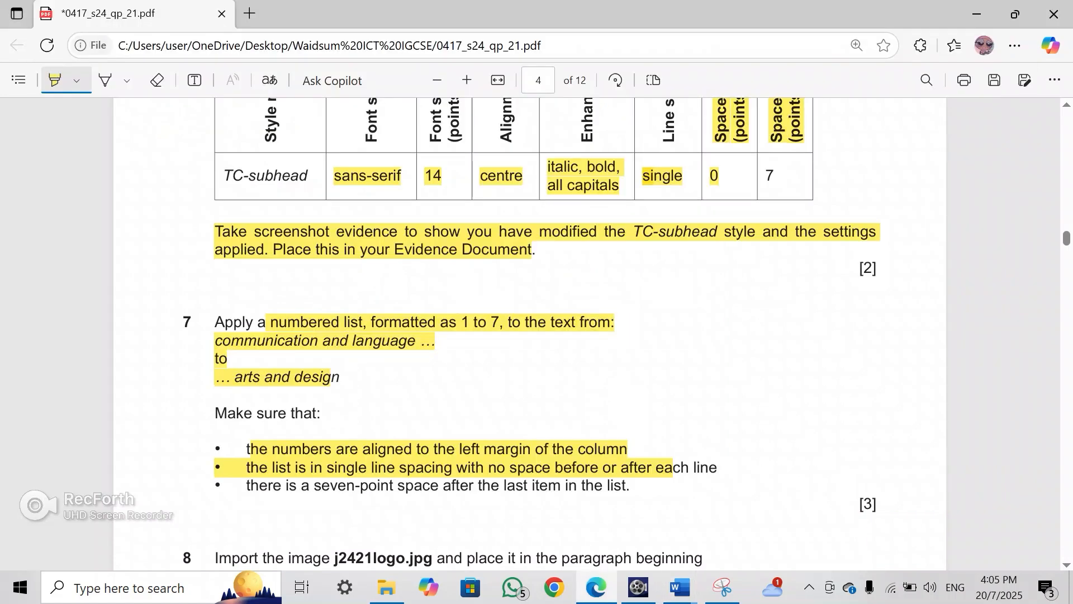
pyautogui.moveTo(679, 587)
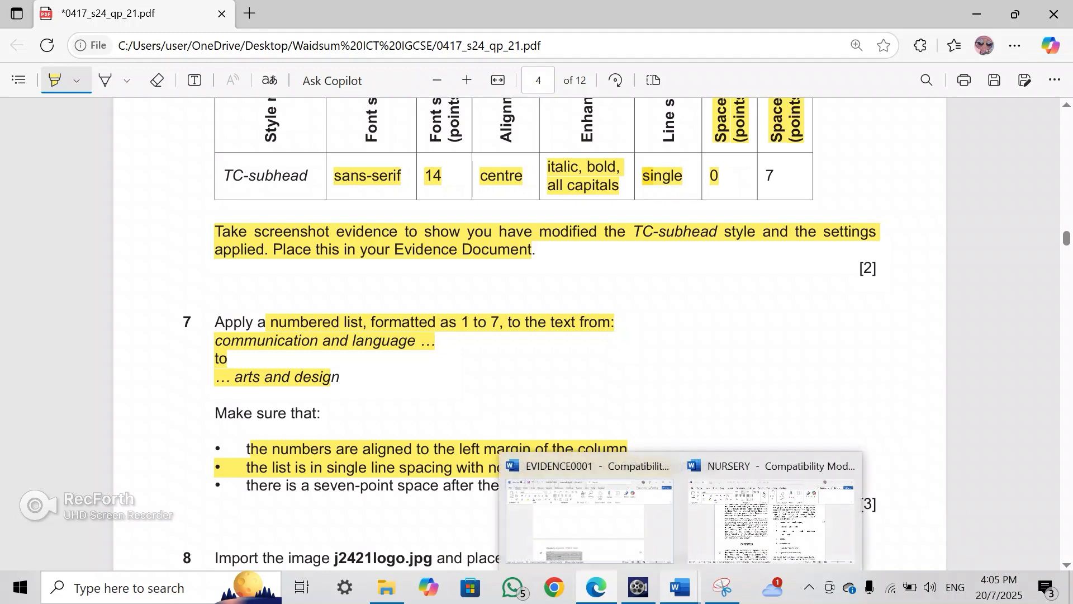
pyautogui.click(793, 550)
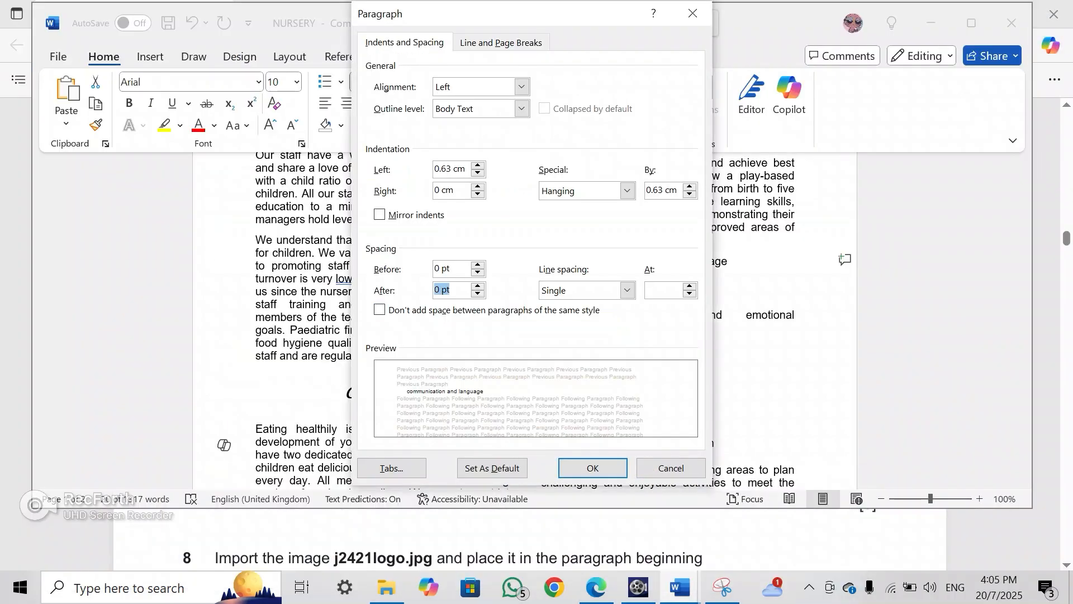
# Set the list's spacing after to 7 pt and apply the paragraph settings to the seven numbered lines
pyautogui.click(450, 268)
pyautogui.click(441, 290)
pyautogui.press('BackSpace')
pyautogui.write('887')
pyautogui.press('BackSpace')
pyautogui.press('BackSpace')
pyautogui.press('BackSpace')
pyautogui.write('7')
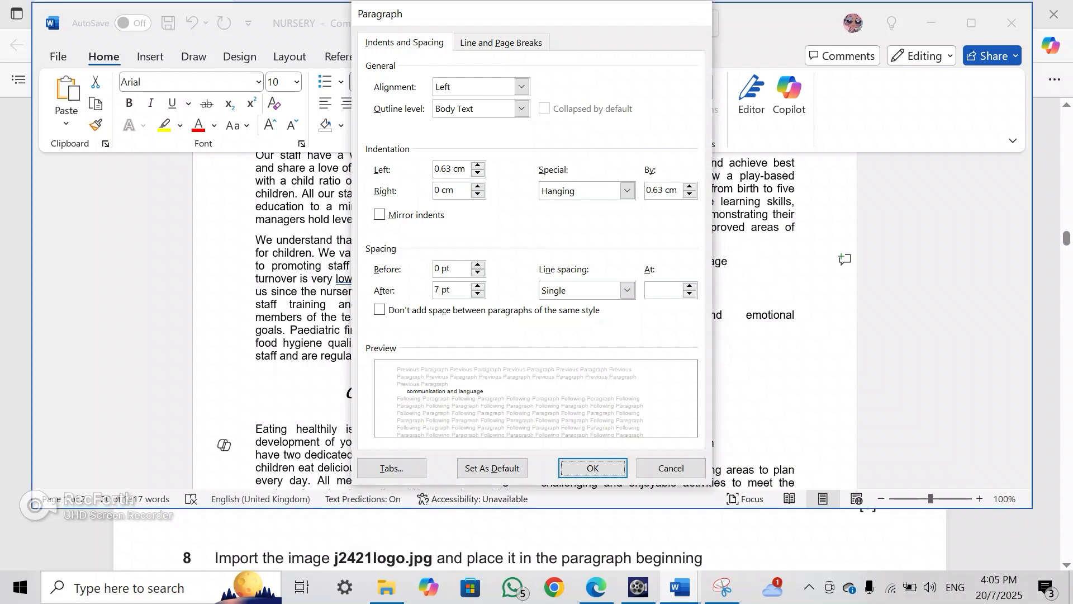
pyautogui.press('Return')
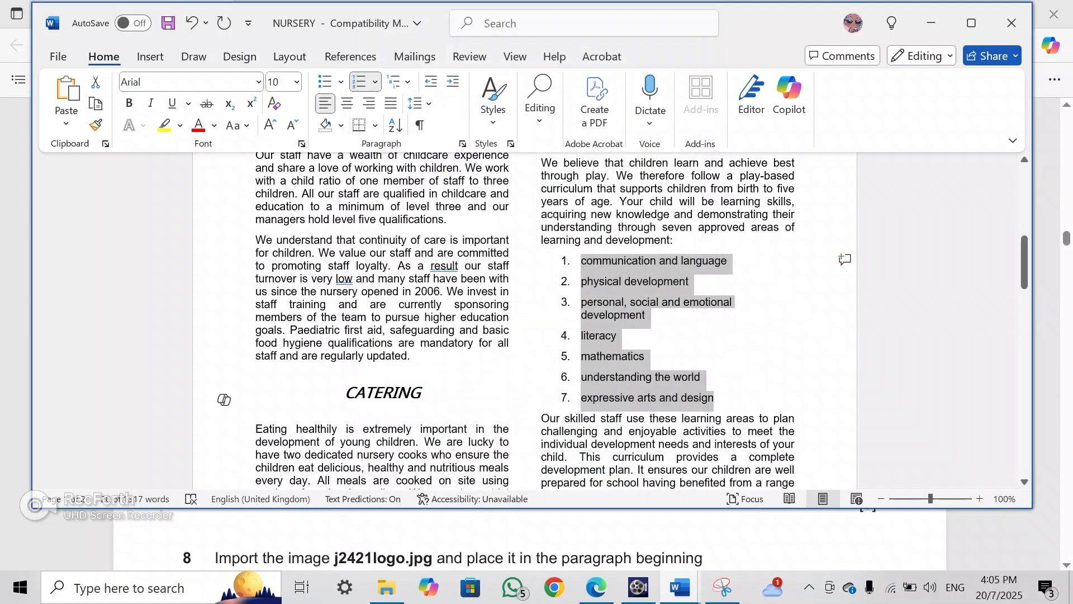
# Deselect the numbered list, look over the surrounding text and save the NURSERY document
pyautogui.click(426, 393)
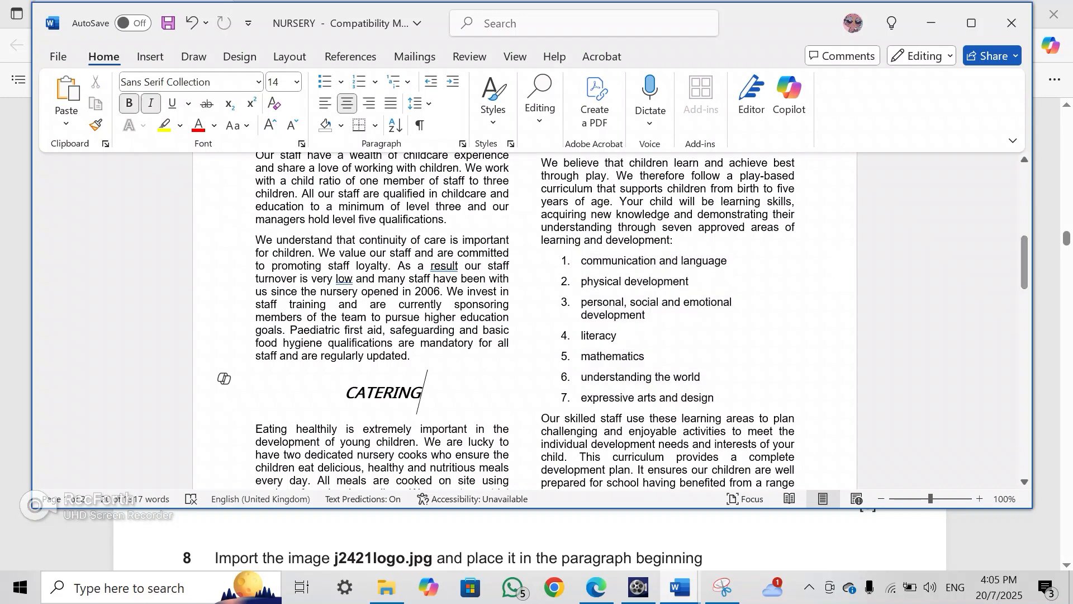
pyautogui.scroll(-4, 426, 392)
pyautogui.scroll(7, 426, 392)
pyautogui.hotkey('ctrl', 's')
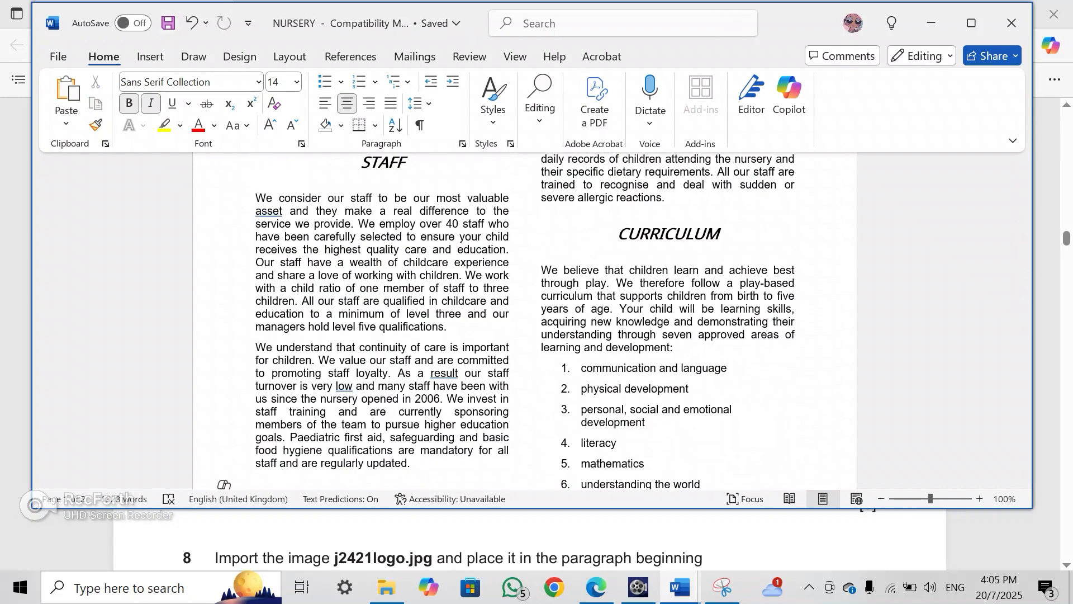
# Review the detailed line spacing options of the Catering heading, keep them and save the document again
pyautogui.click(428, 104)
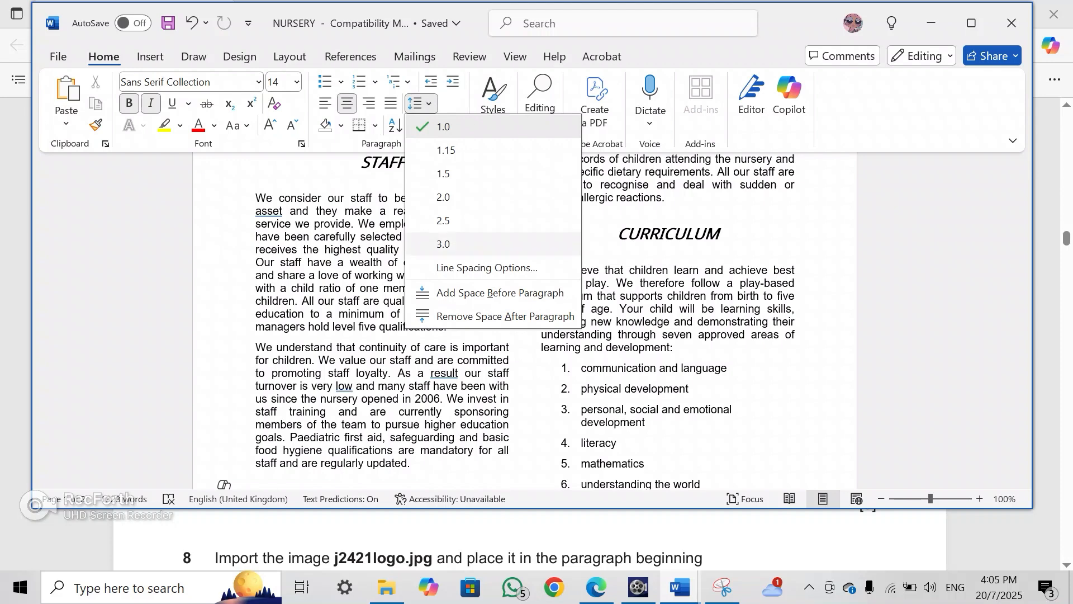
pyautogui.click(487, 267)
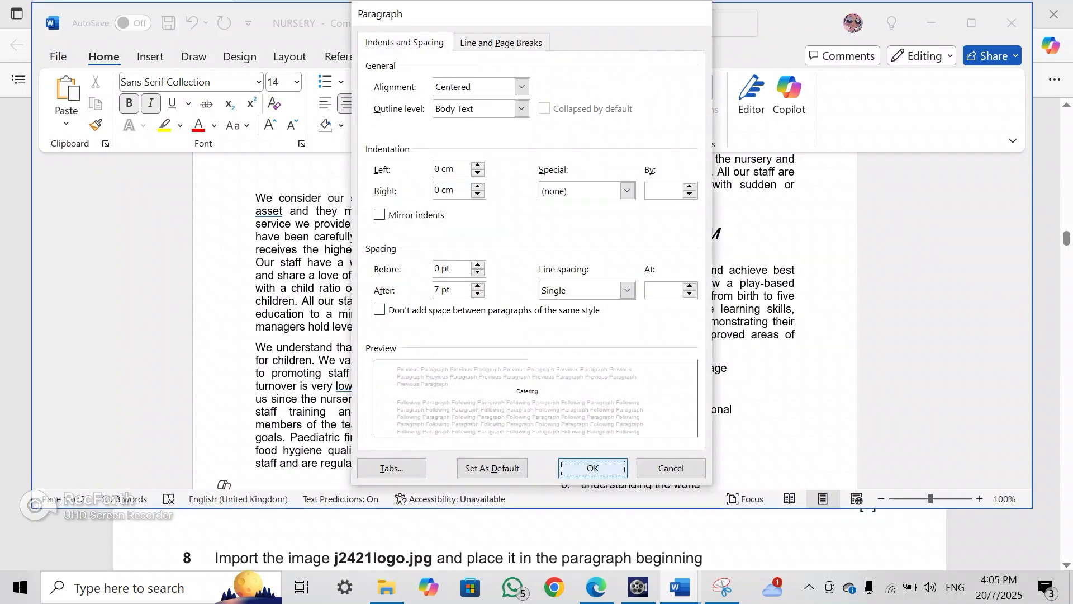
pyautogui.click(593, 468)
pyautogui.hotkey('ctrl', 's')
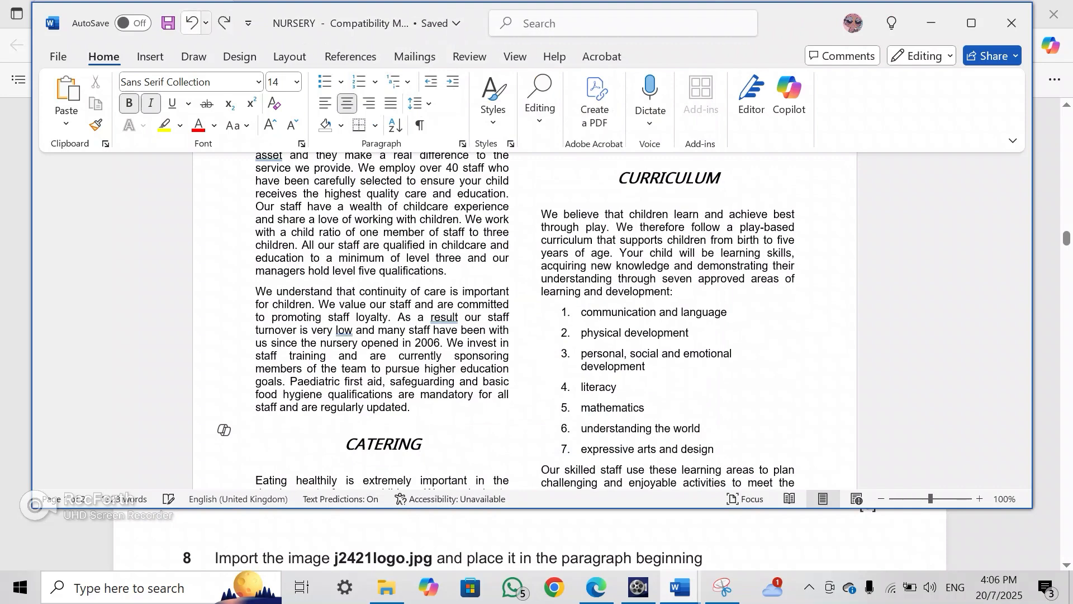
# Undo the numbered list's last paragraph formatting and redo it
pyautogui.click(192, 23)
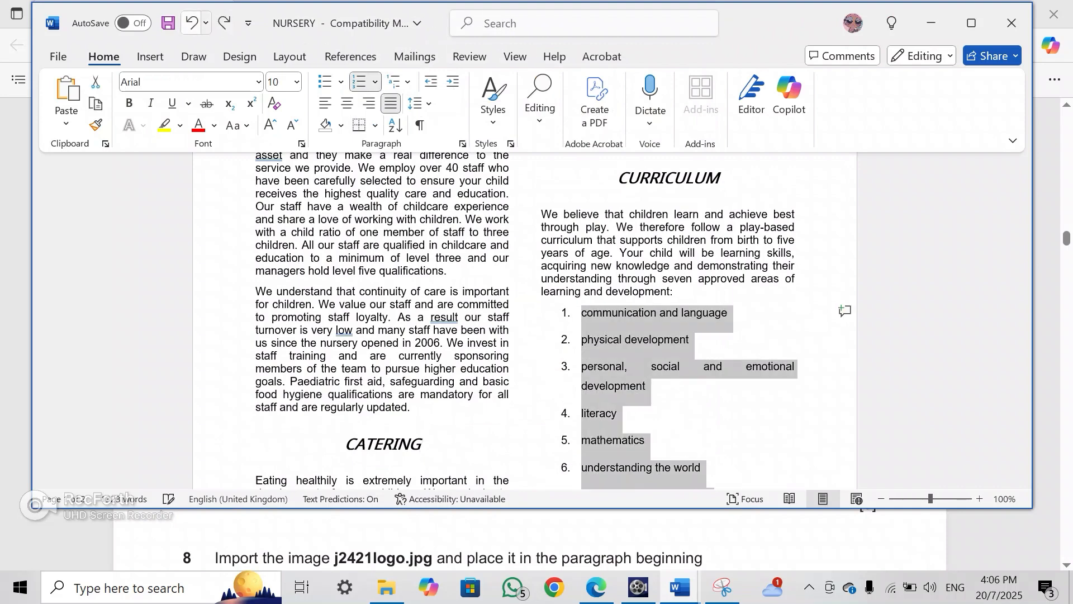
pyautogui.click(224, 23)
pyautogui.click(224, 23)
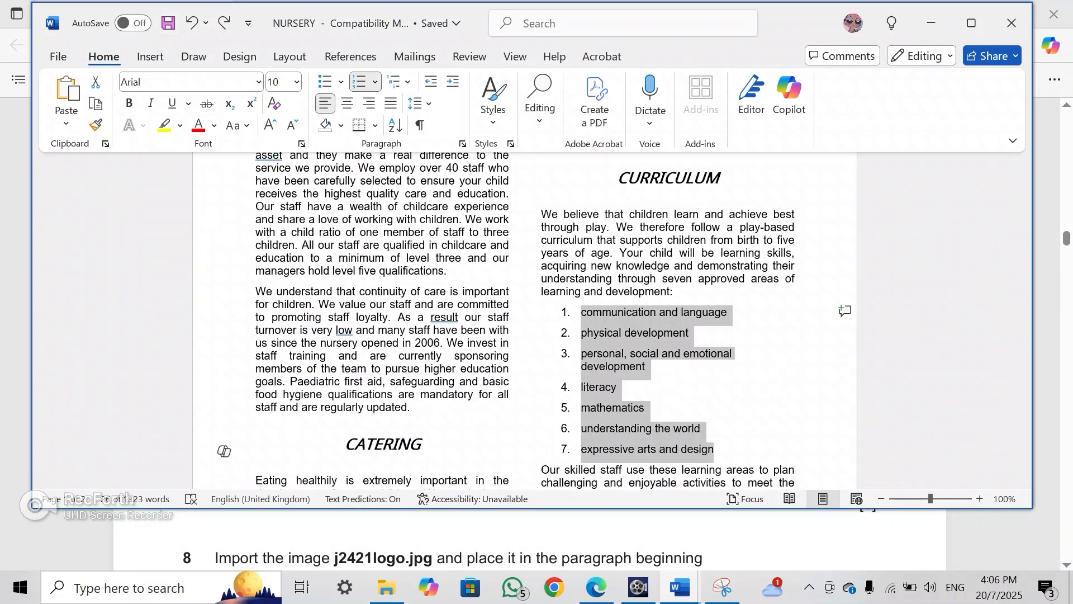
# Switch to the exam paper PDF and highlight question 8's instruction to import the image j2421logo.jpg
pyautogui.hotkey('alt', 'Tab')
pyautogui.scroll(-2, 530, 335)
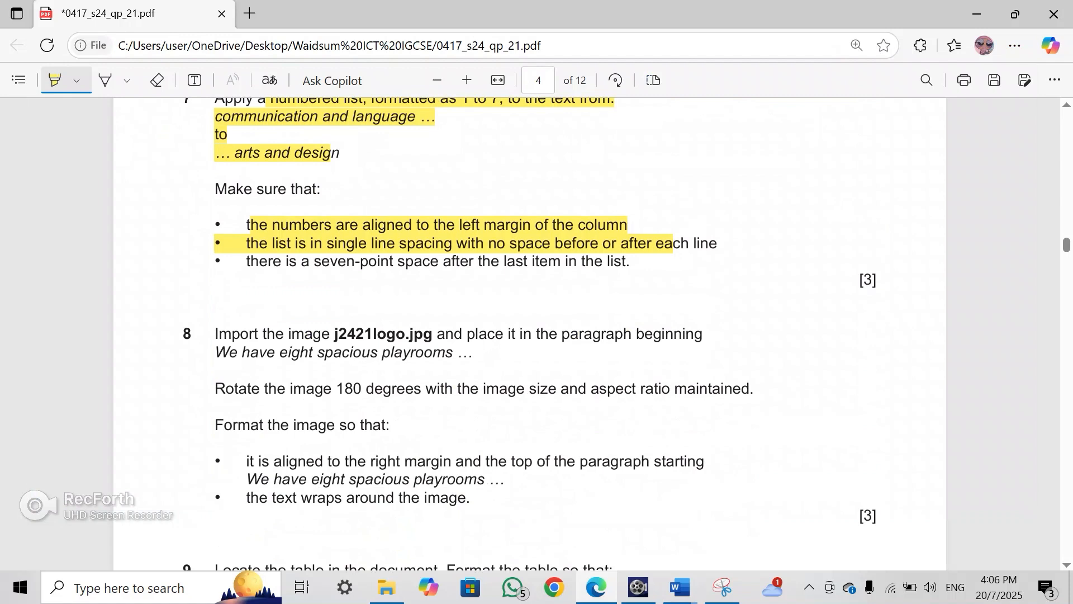
pyautogui.moveTo(872, 280)
pyautogui.mouseDown()
pyautogui.moveTo(234, 334)
pyautogui.moveTo(703, 334)
pyautogui.moveTo(503, 565)
pyautogui.moveTo(423, 352)
pyautogui.moveTo(321, 334)
pyautogui.moveTo(705, 334)
pyautogui.moveTo(705, 344)
pyautogui.moveTo(313, 352)
pyautogui.moveTo(433, 352)
pyautogui.moveTo(515, 334)
pyautogui.mouseUp()
# Find "we have eight" in the NURSERY document, place the cursor in that paragraph and close the search
pyautogui.click(680, 587)
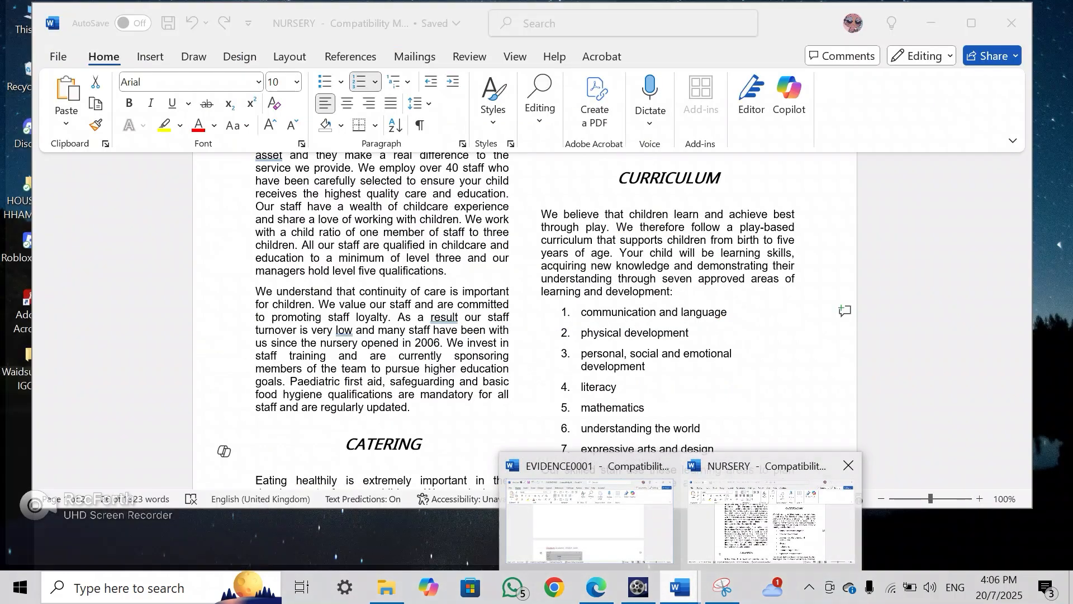
pyautogui.click(771, 520)
pyautogui.scroll(10, 526, 336)
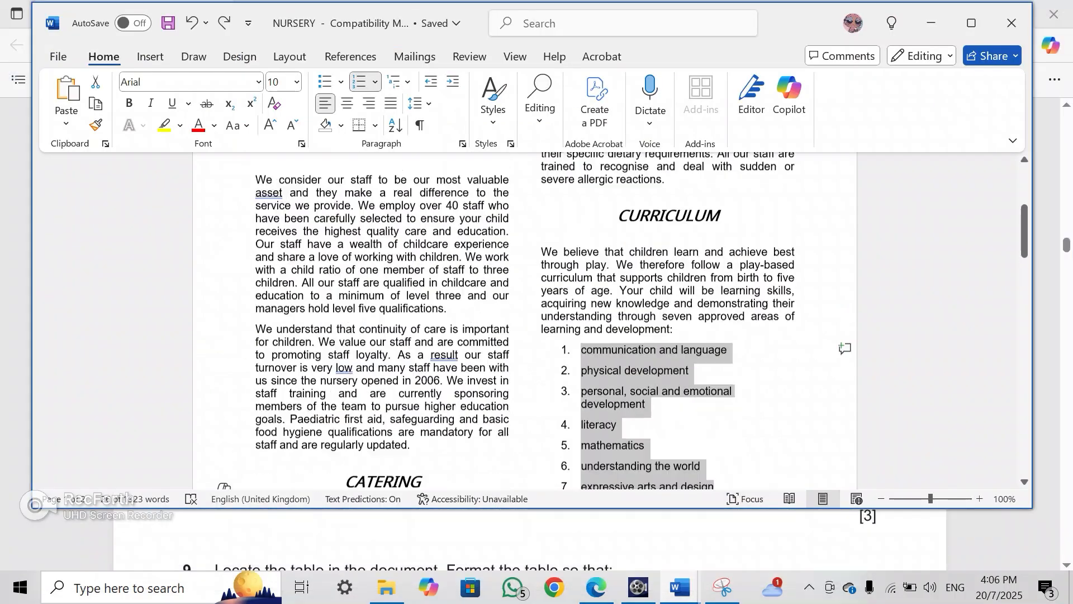
pyautogui.click(540, 106)
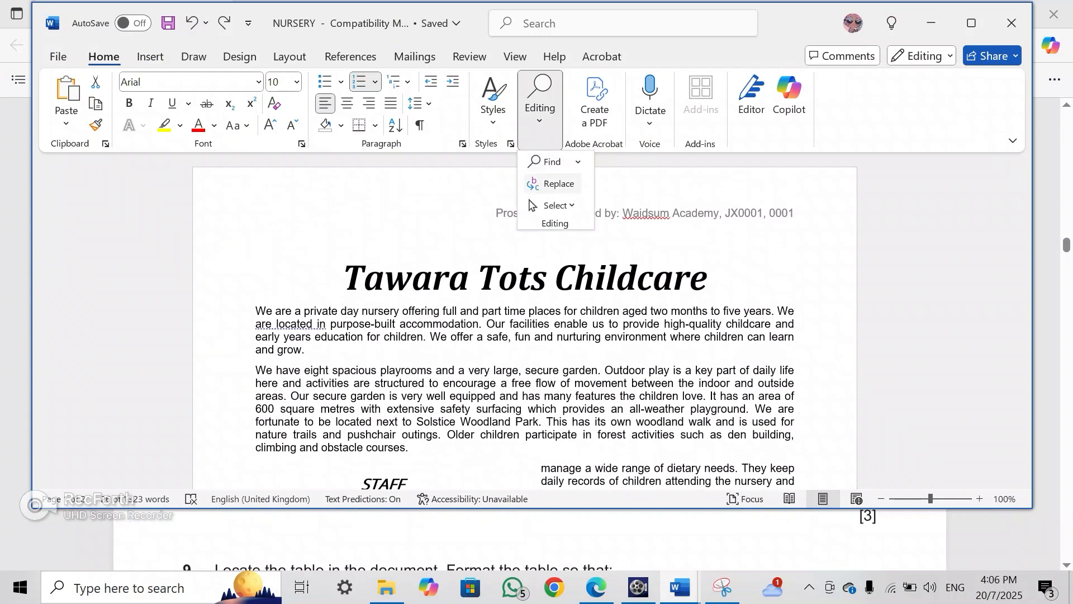
pyautogui.click(546, 161)
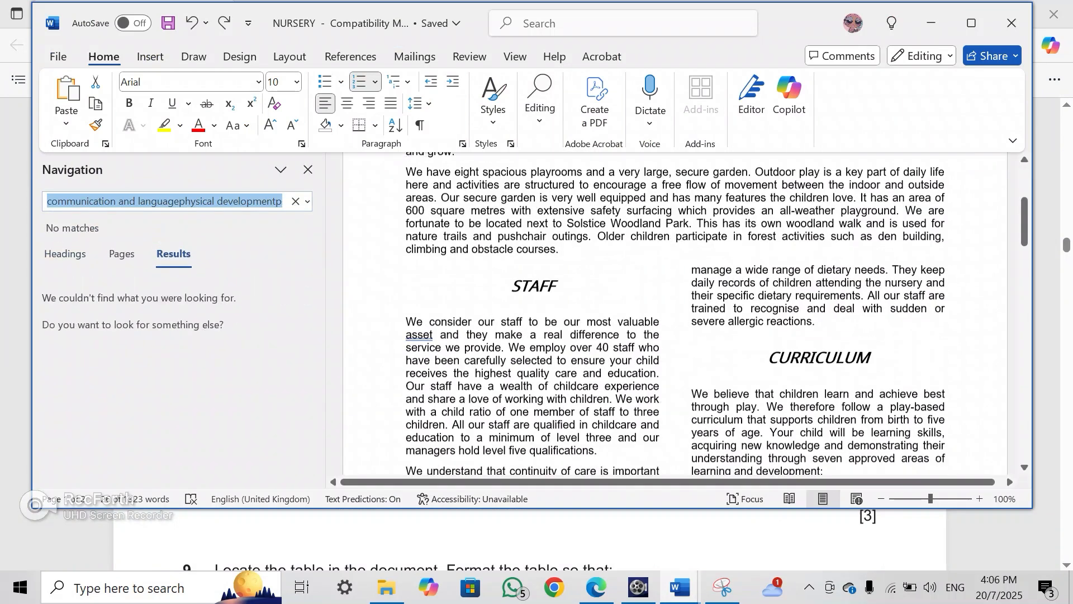
pyautogui.write('we h')
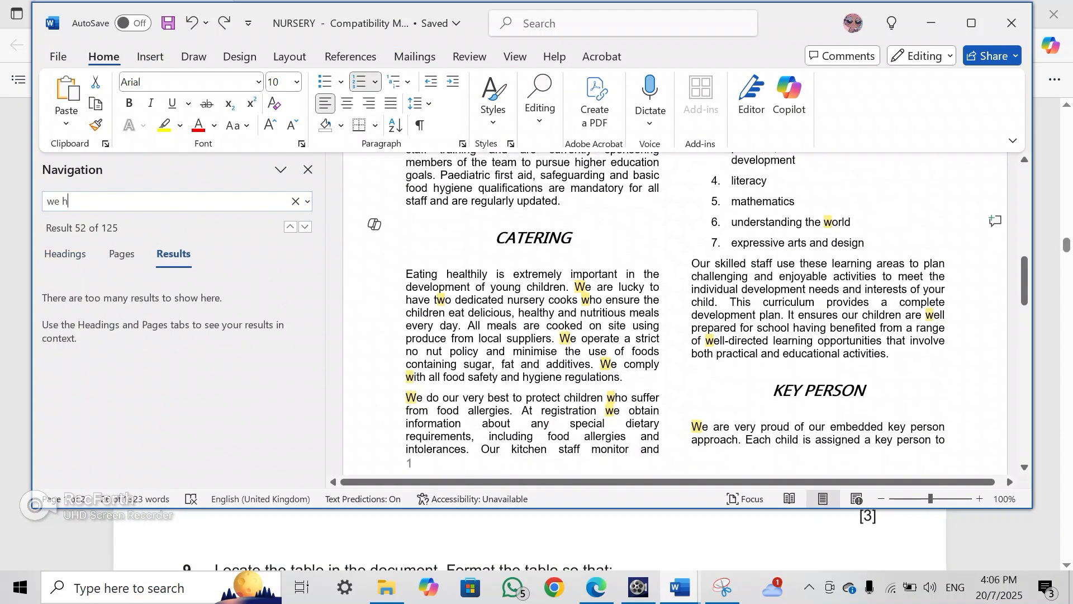
pyautogui.write('ave')
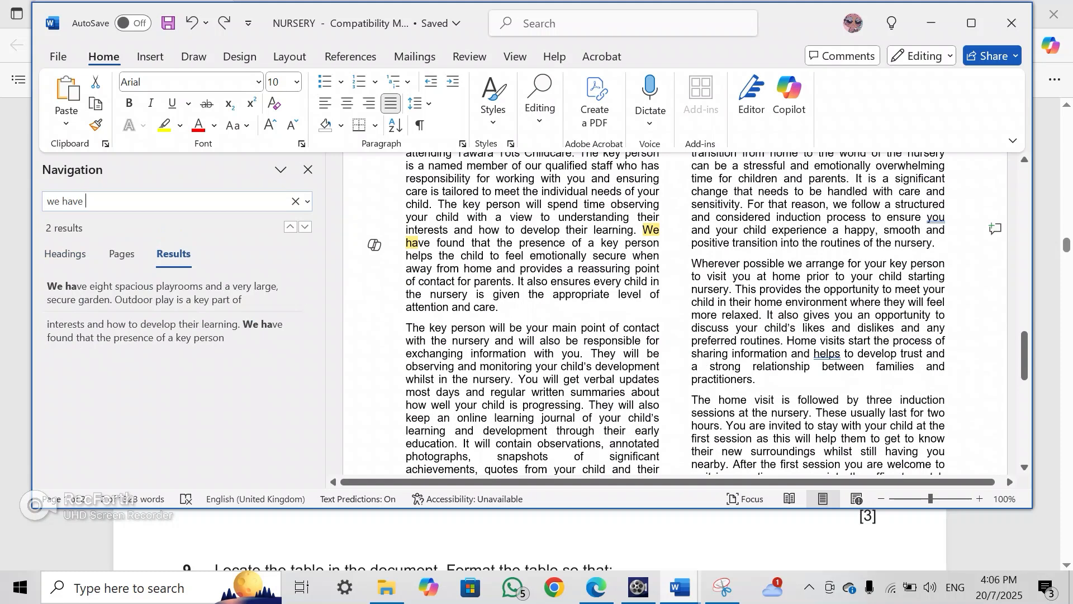
pyautogui.write(' eight')
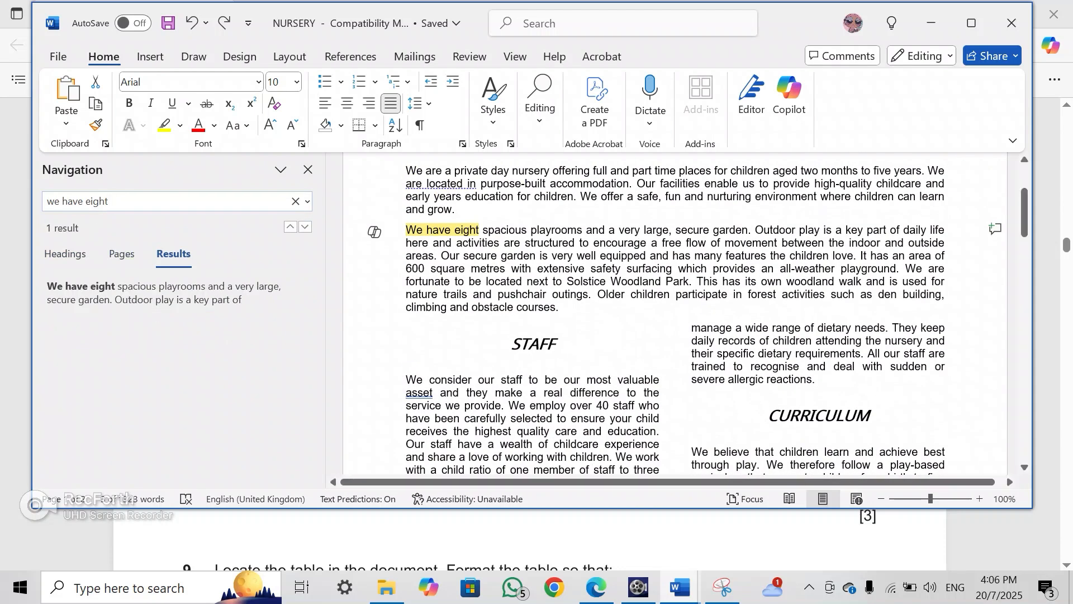
pyautogui.click(583, 229)
pyautogui.click(308, 170)
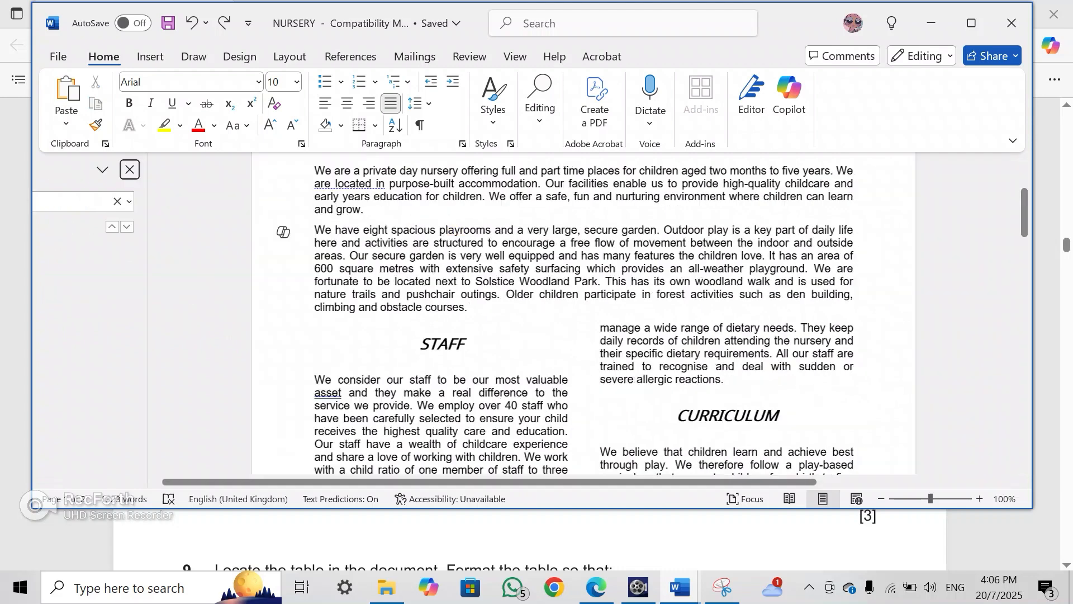
# Recheck question 8 and insert the j2421logo picture from this device after "playrooms" in the NURSERY paragraph
pyautogui.hotkey('alt', 'Tab')
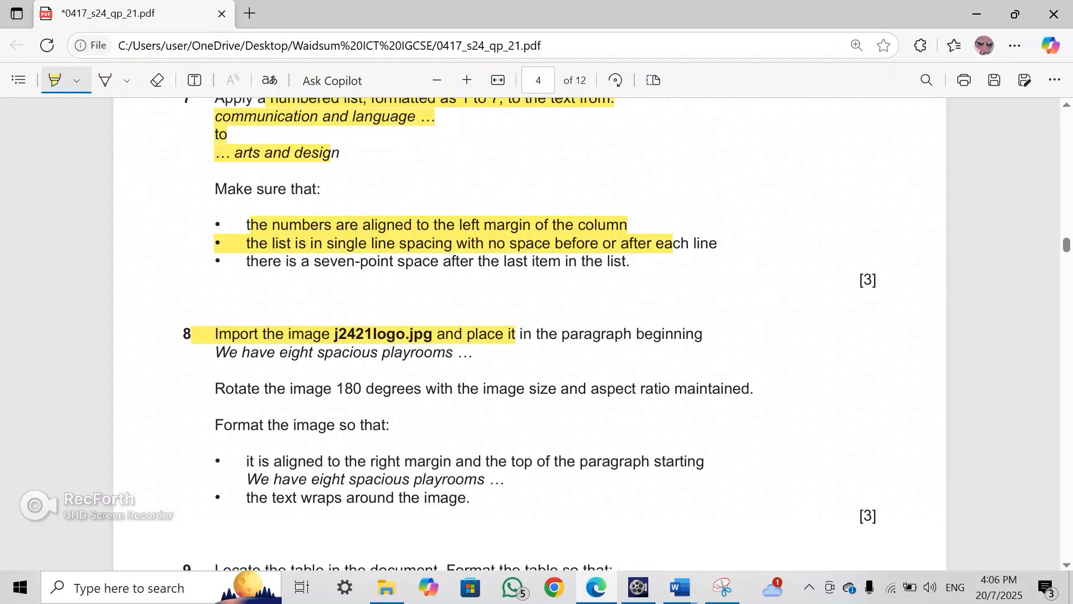
pyautogui.moveTo(679, 587)
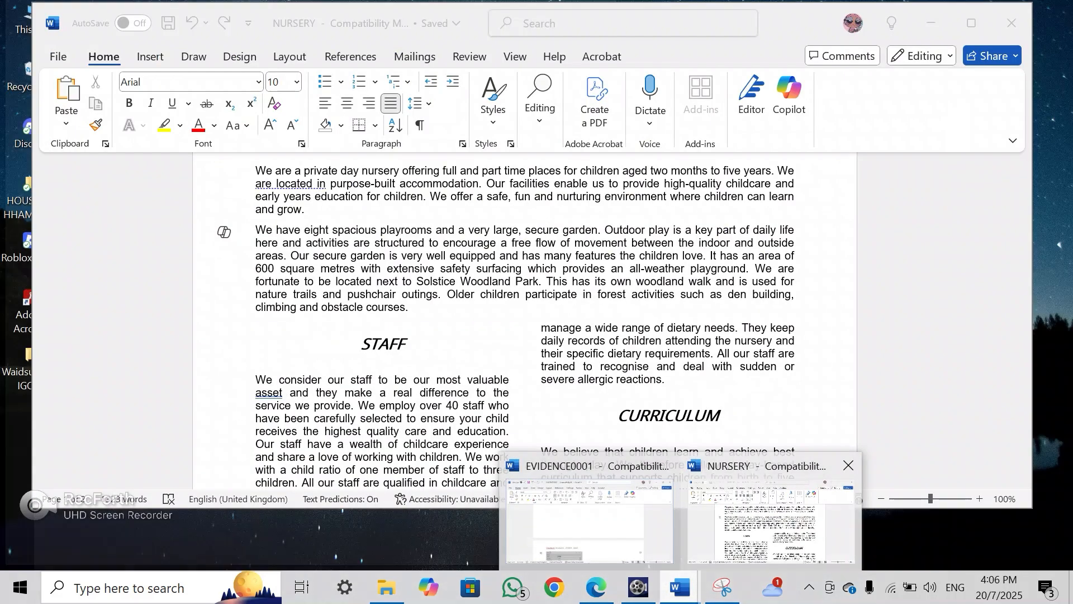
pyautogui.click(771, 520)
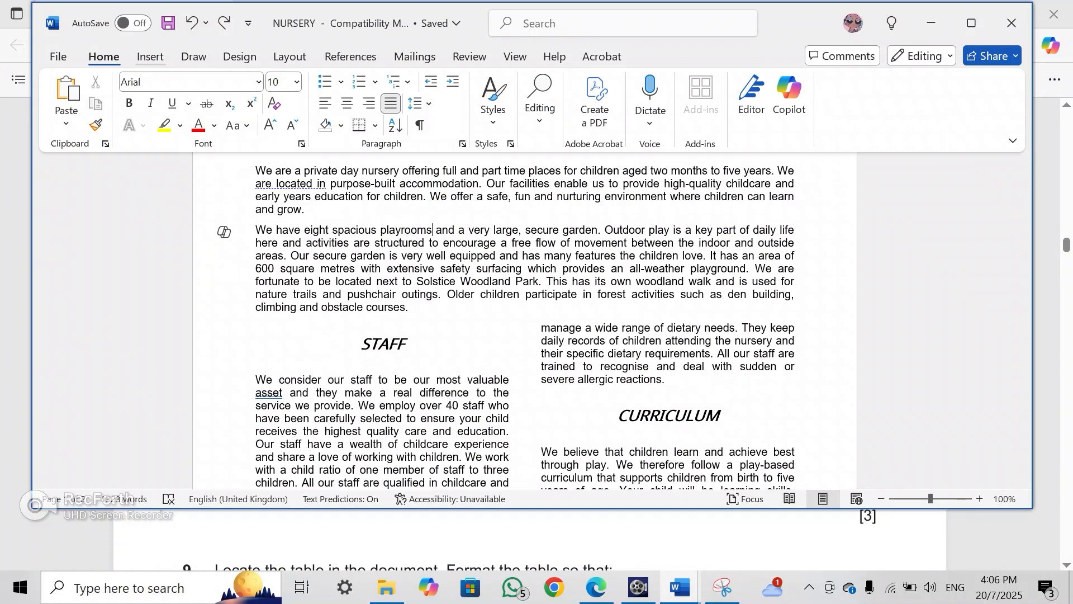
pyautogui.click(150, 56)
pyautogui.click(216, 107)
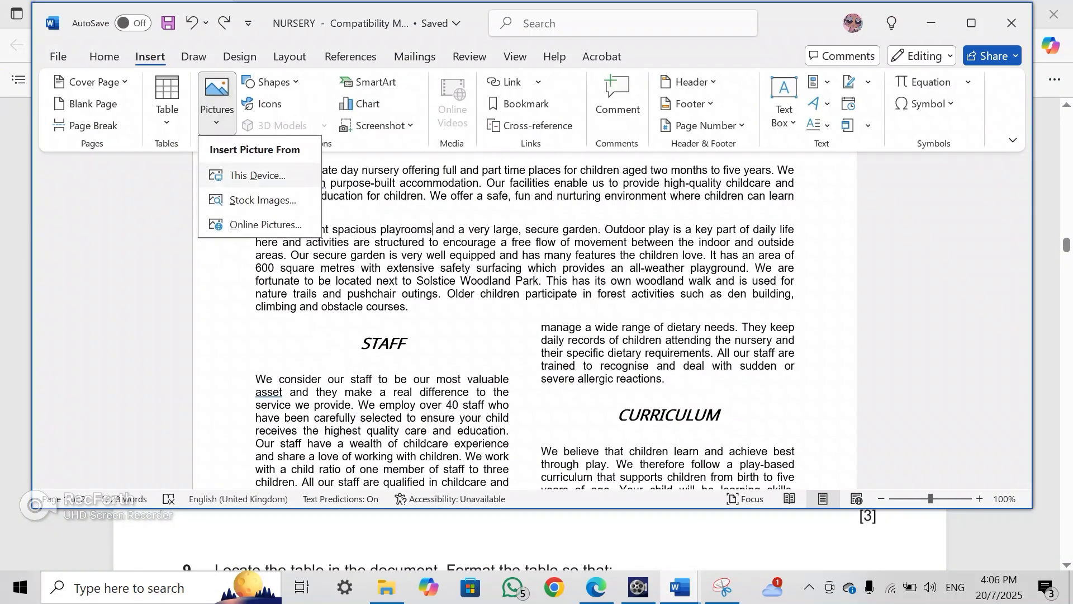
pyautogui.click(258, 176)
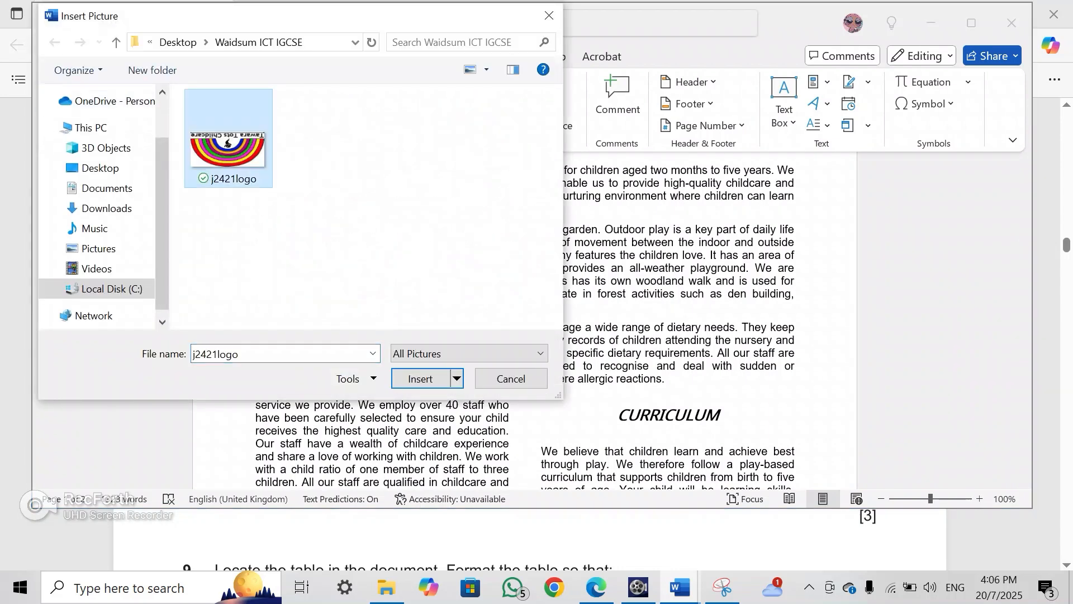
pyautogui.press('Return')
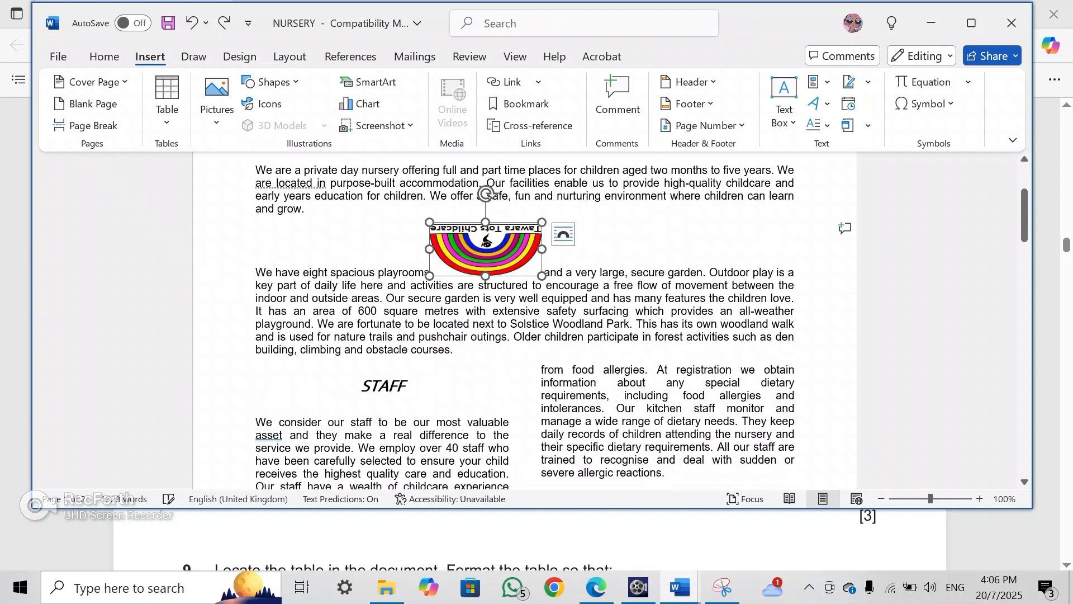
# Return to the exam paper PDF and highlight question 8's instruction to rotate the image 180 degrees
pyautogui.hotkey('alt', 'Tab')
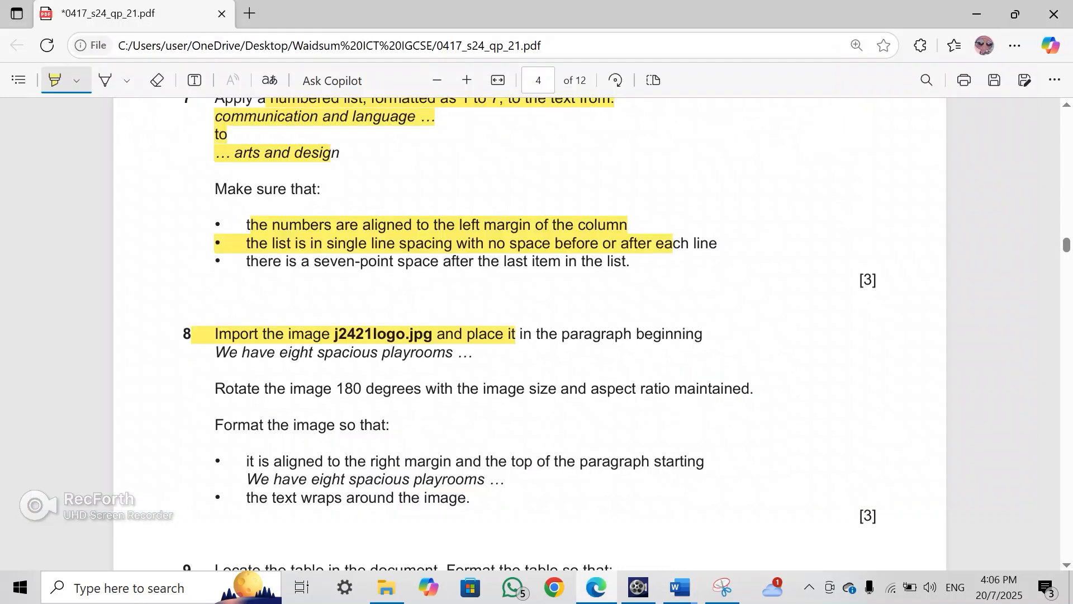
pyautogui.moveTo(215, 389); pyautogui.dragTo(753, 390)
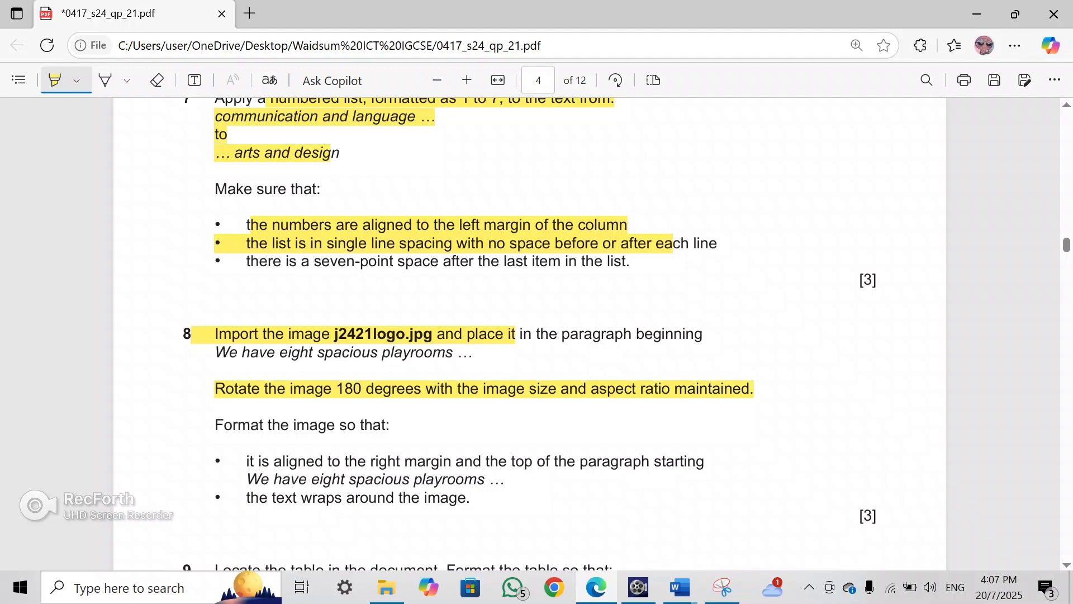
# Rotate the logo in the NURSERY document to 180°, accepting its size settings with the aspect ratio locked
pyautogui.moveTo(680, 587)
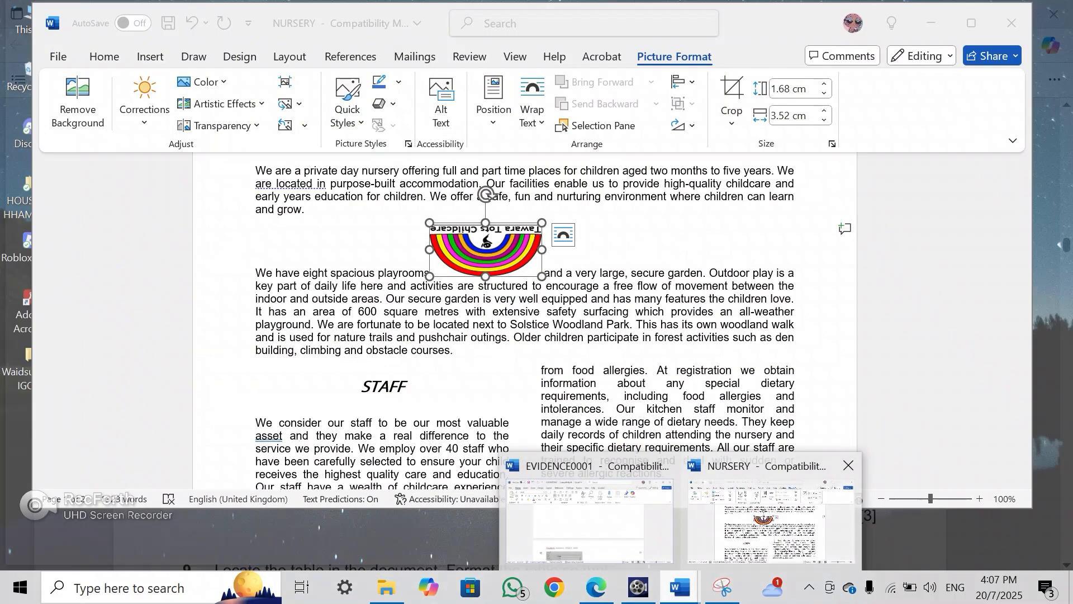
pyautogui.click(771, 519)
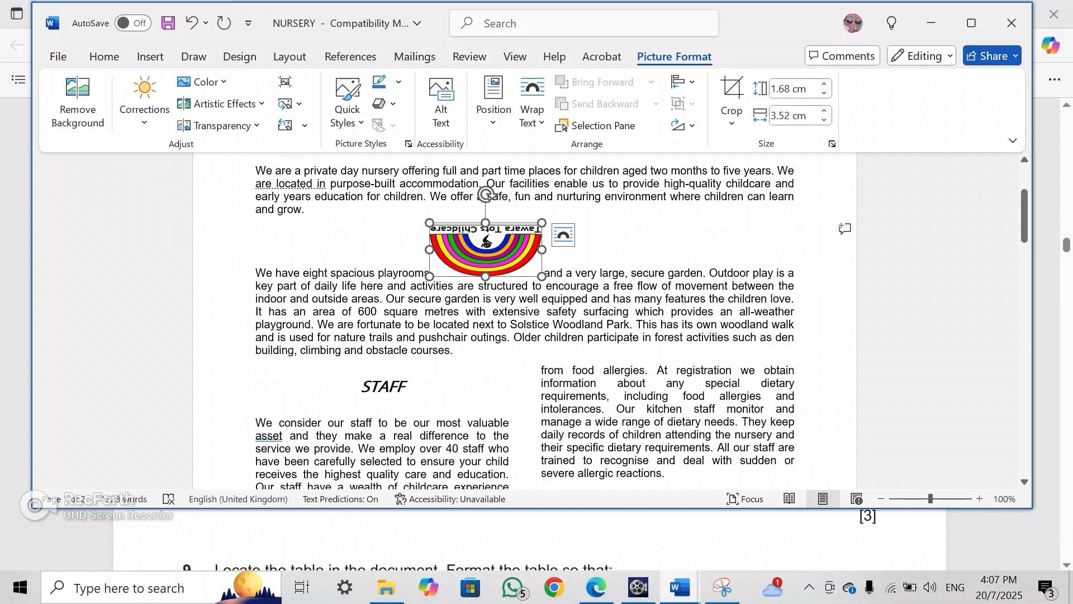
pyautogui.moveTo(485, 194); pyautogui.dragTo(485, 304)
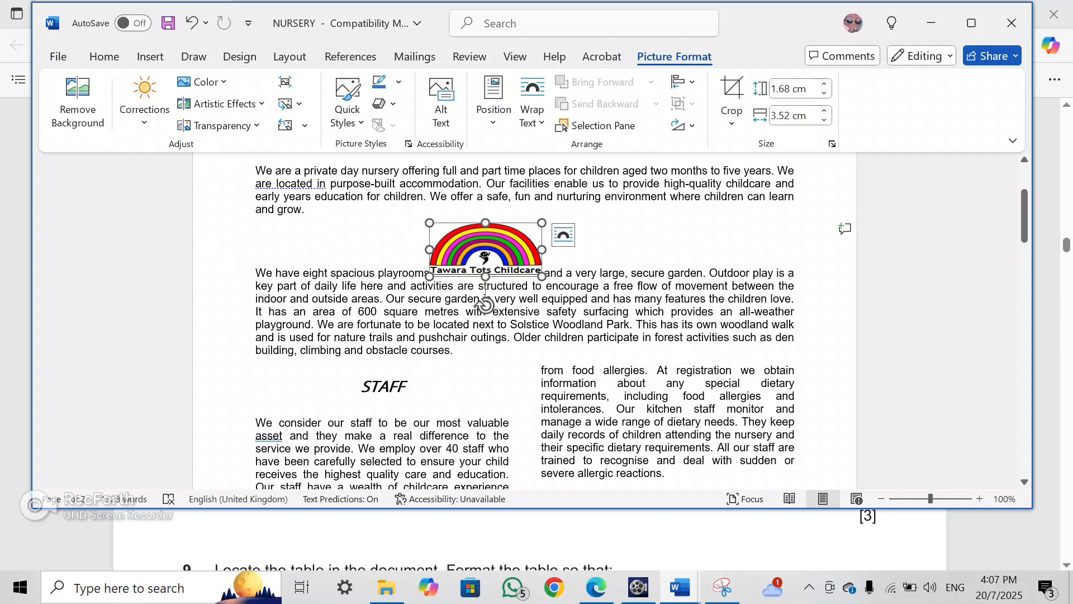
pyautogui.click(832, 143)
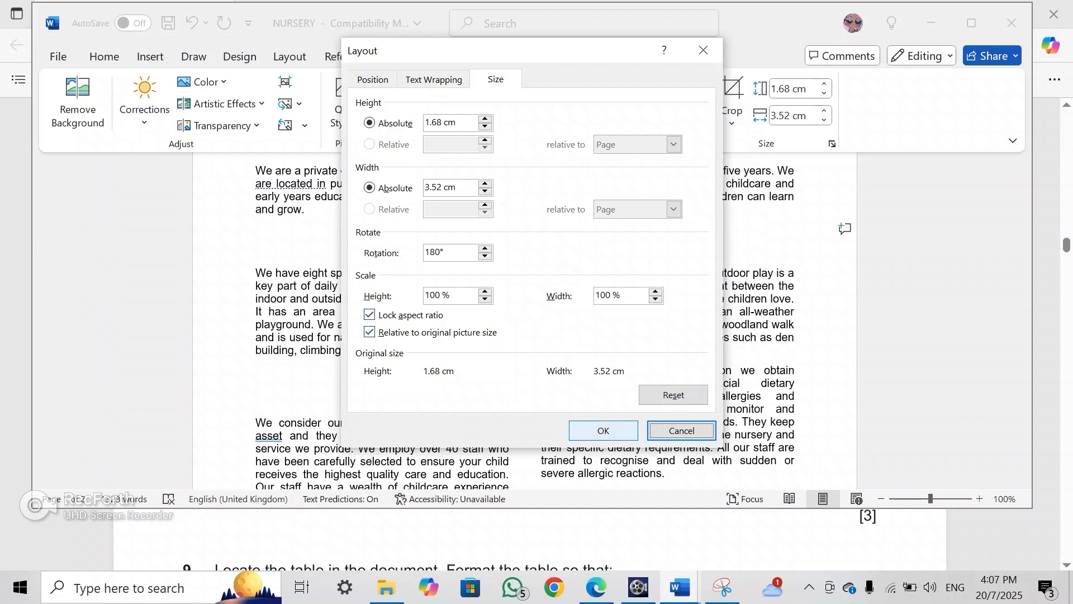
pyautogui.click(603, 429)
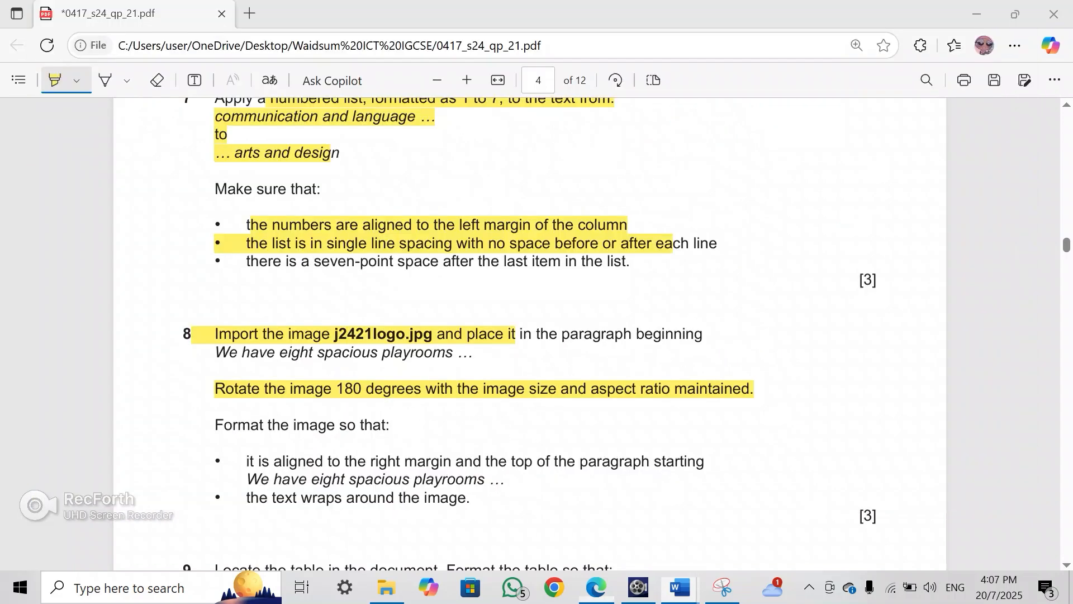
# Highlight question 8's alignment and text-wrapping requirements in the exam paper PDF and return to the NURSERY document
pyautogui.hotkey('alt', 'Tab')
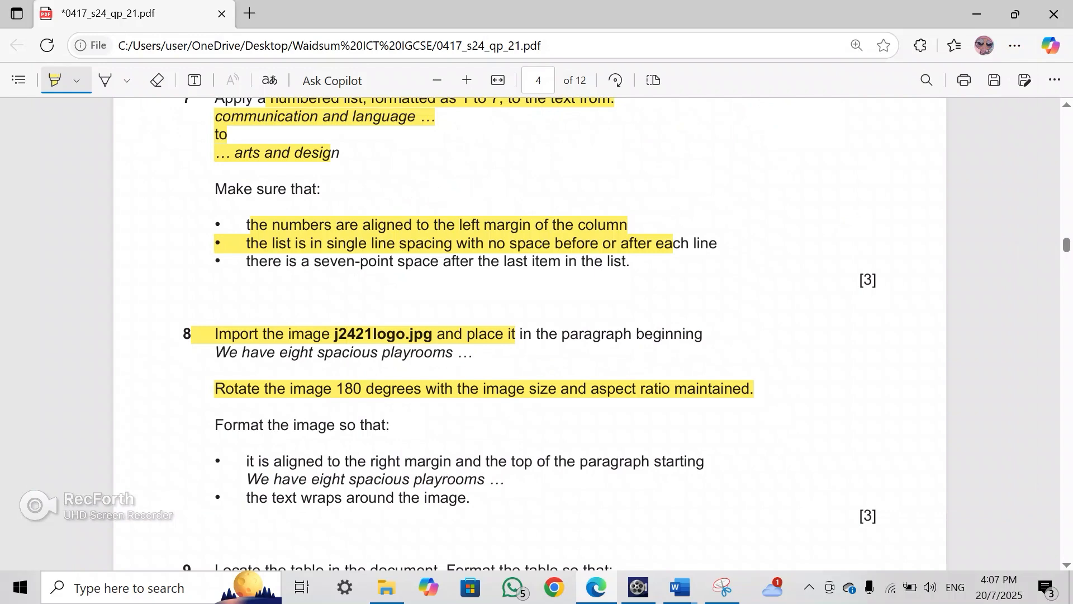
pyautogui.moveTo(247, 462)
pyautogui.mouseDown()
pyautogui.moveTo(706, 461)
pyautogui.moveTo(478, 479)
pyautogui.moveTo(470, 497)
pyautogui.mouseUp()
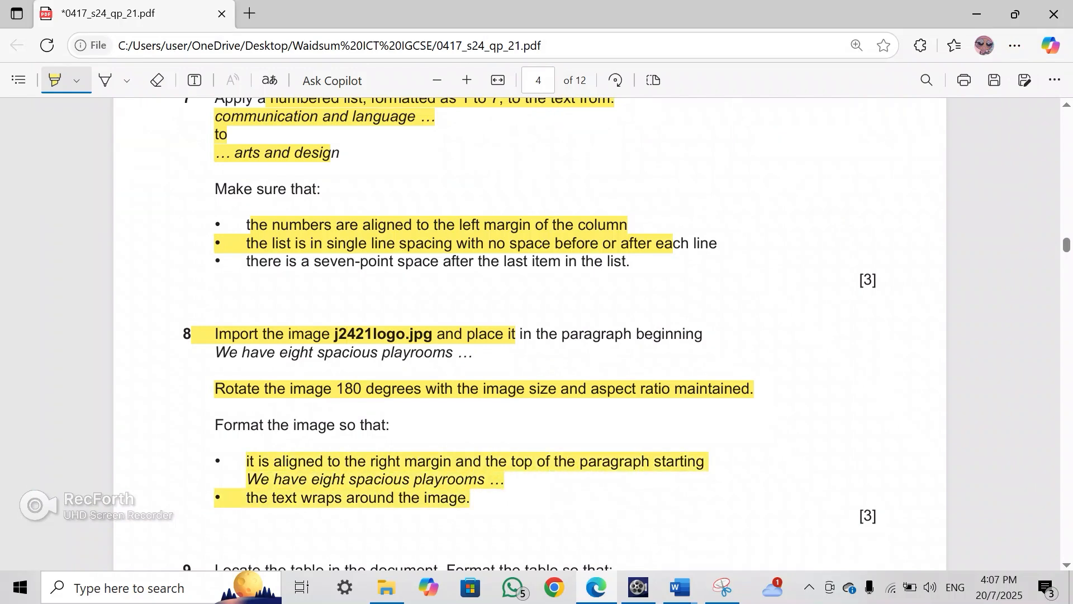
pyautogui.click(680, 587)
pyautogui.click(849, 467)
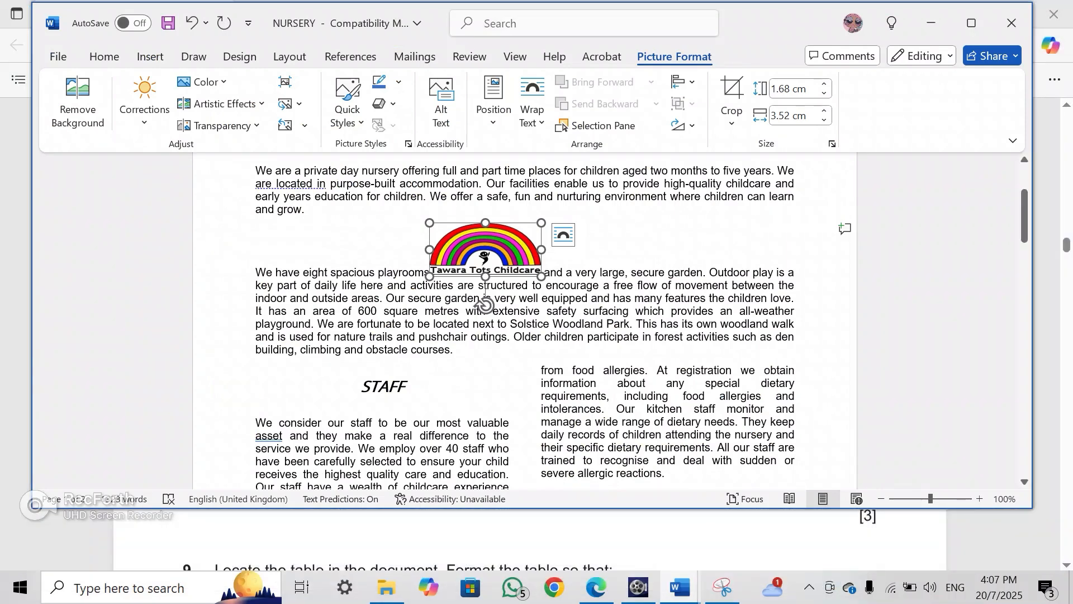
# Try to shift the logo slightly to the right and set its text wrapping to In Line with Text
pyautogui.click(485, 285)
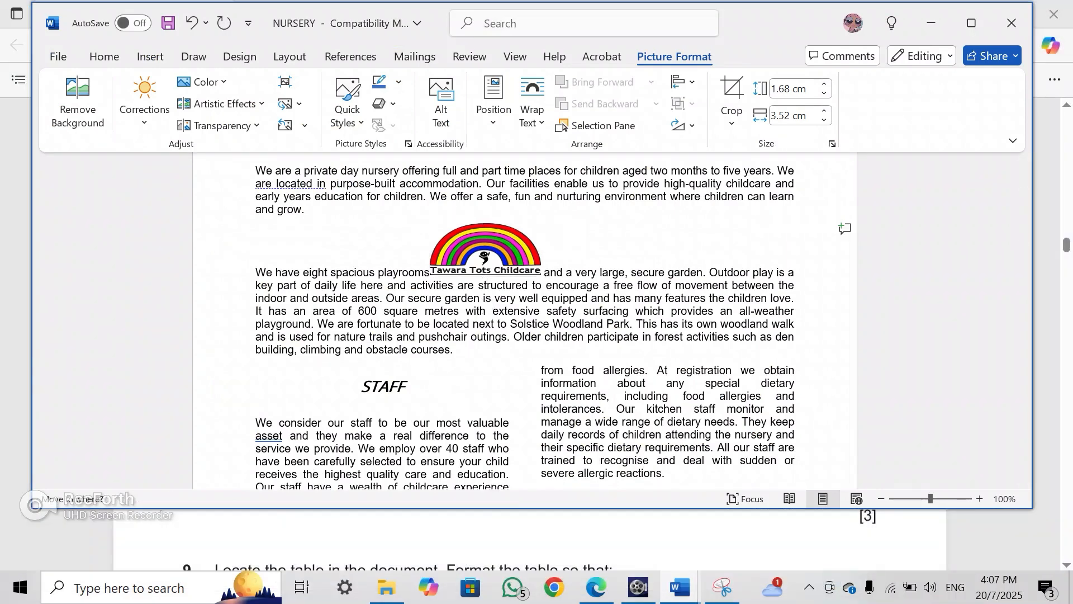
pyautogui.moveTo(485, 255); pyautogui.dragTo(514, 251)
pyautogui.click(563, 235)
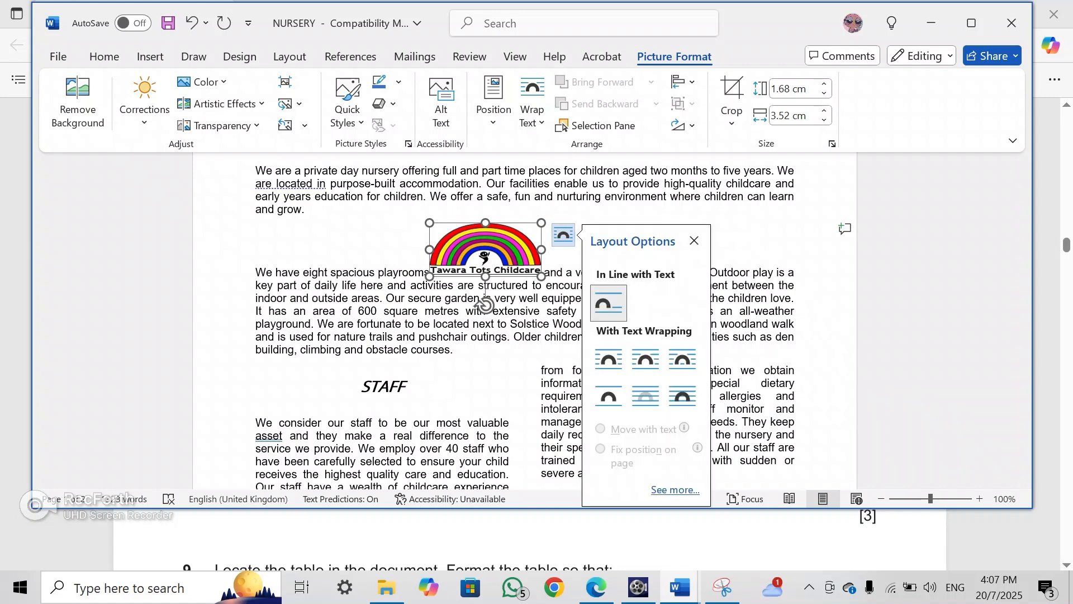
pyautogui.click(694, 241)
pyautogui.click(532, 109)
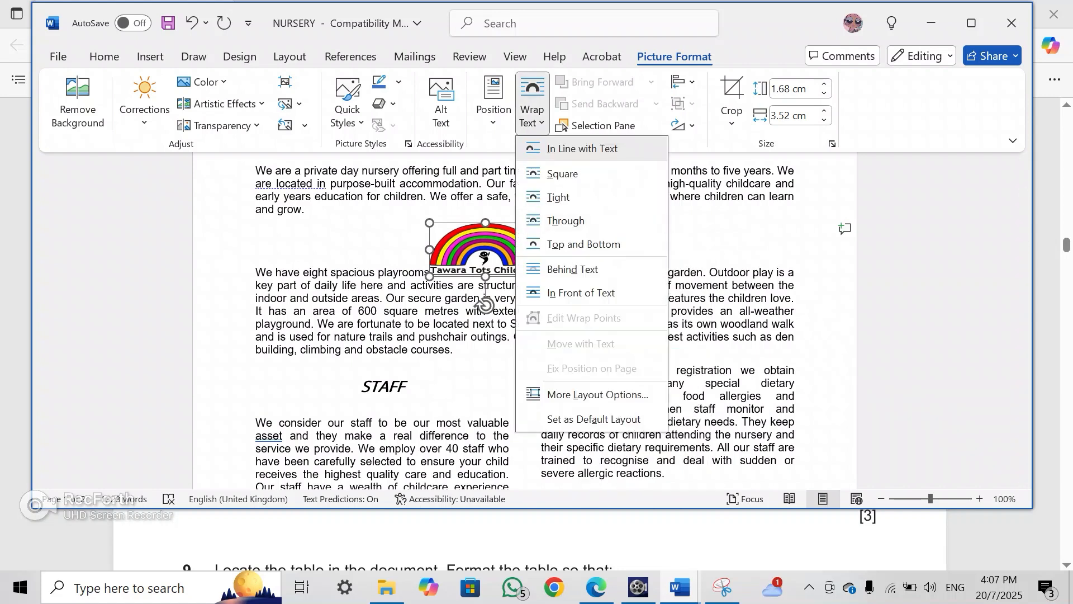
pyautogui.click(582, 149)
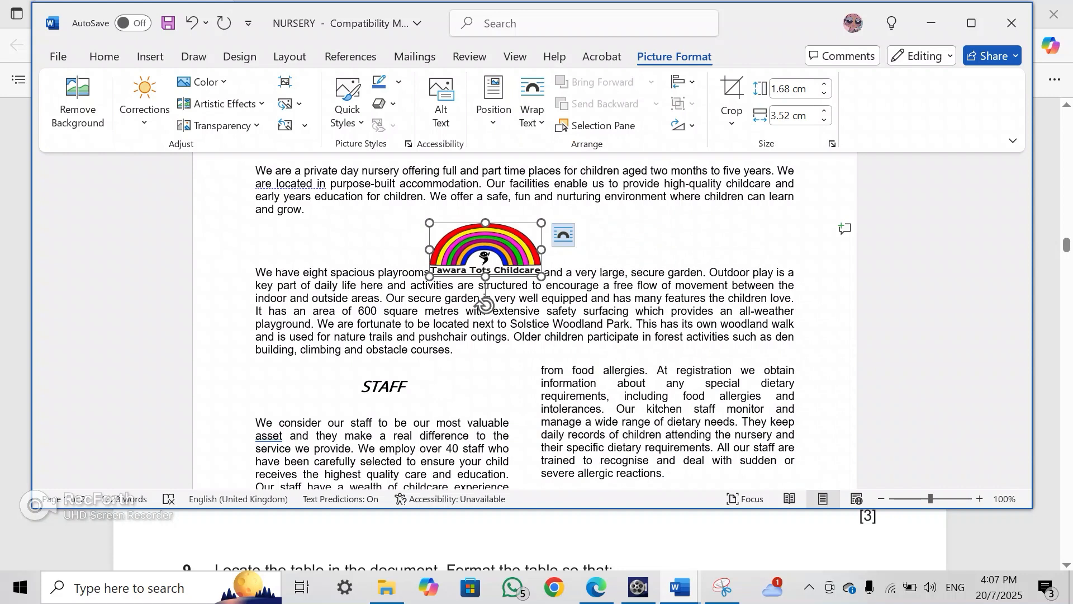
# Try Square and the other wrapping styles on the logo, including Behind Text, and settle on Tight text wrapping
pyautogui.click(563, 235)
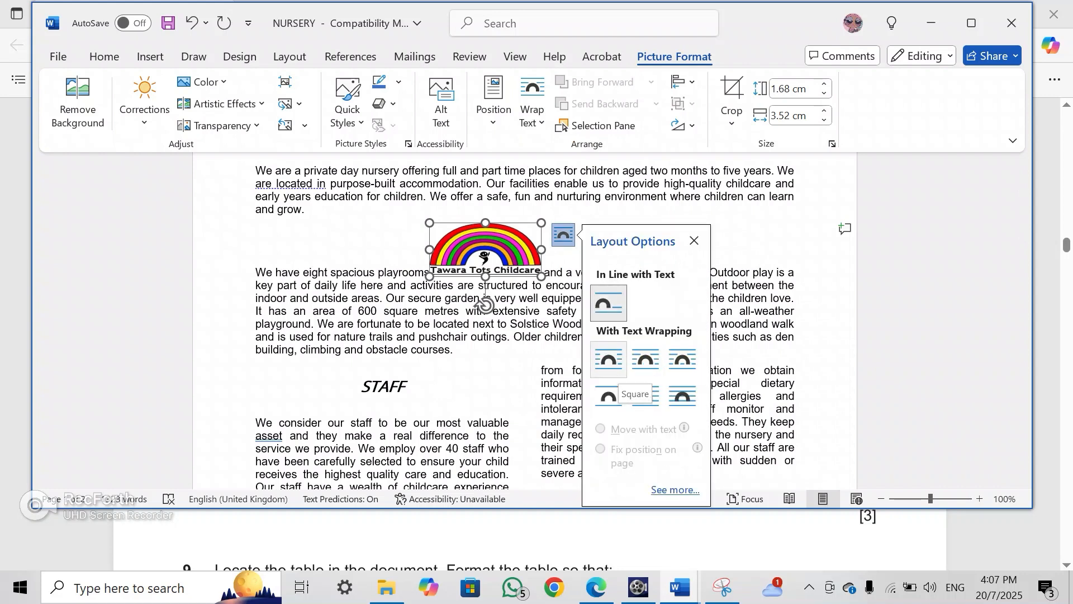
pyautogui.click(608, 359)
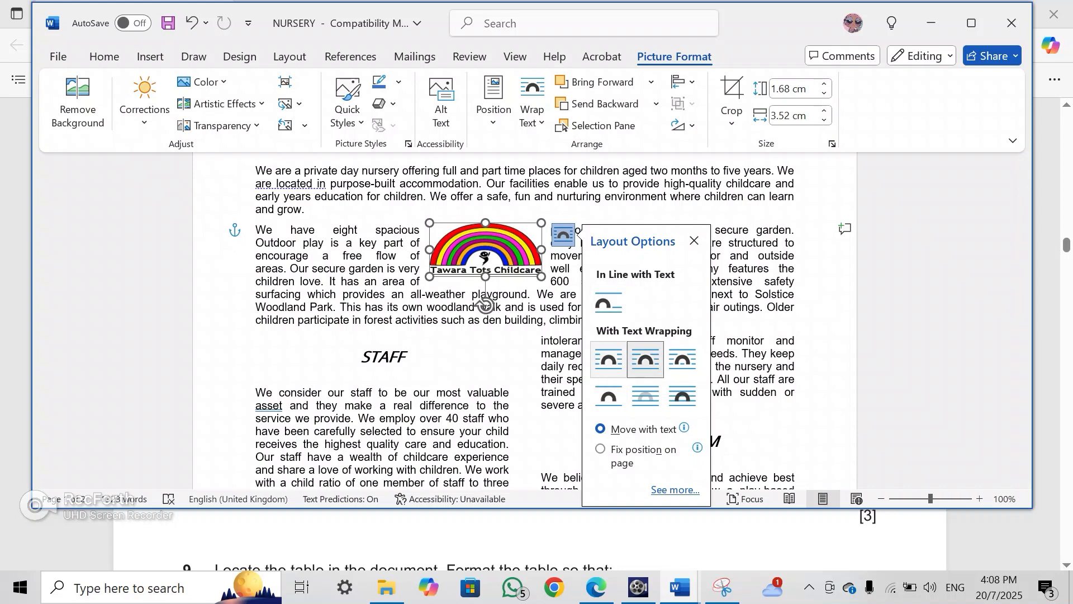
pyautogui.click(645, 358)
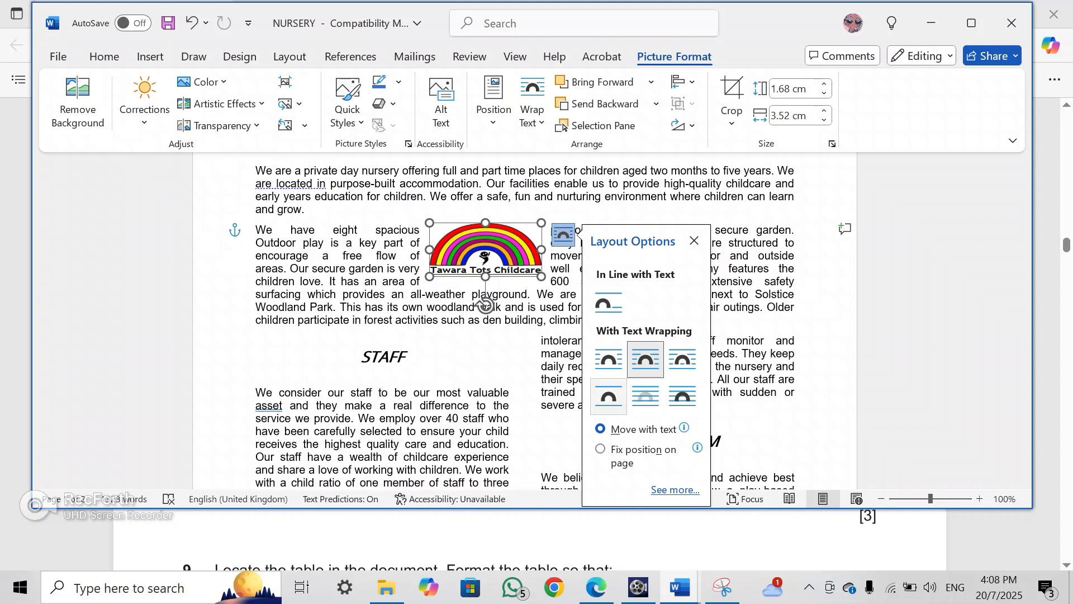
pyautogui.click(608, 395)
pyautogui.click(645, 396)
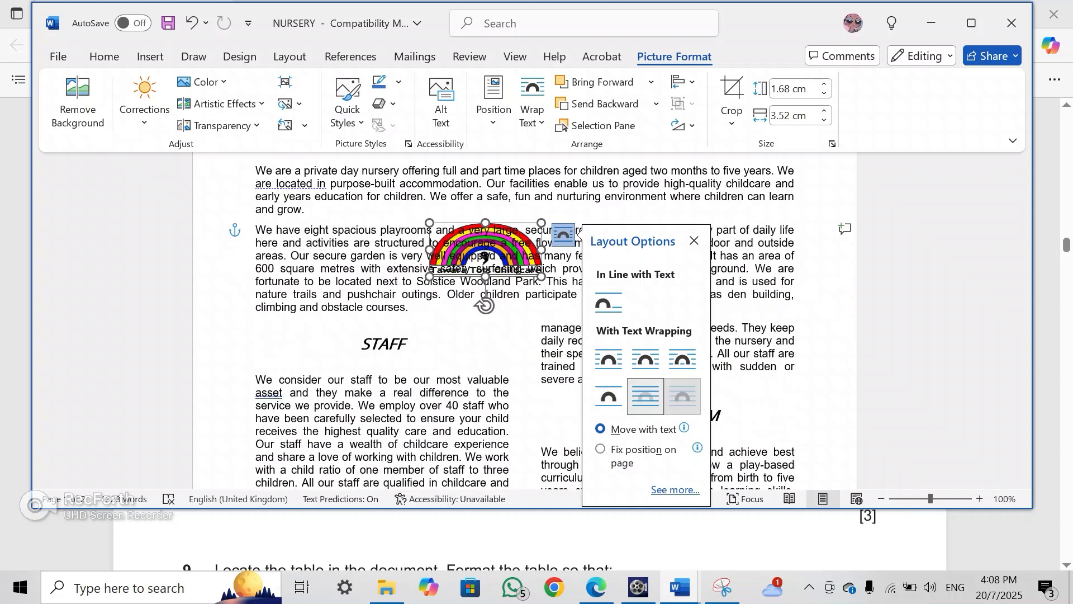
pyautogui.click(682, 395)
pyautogui.click(645, 359)
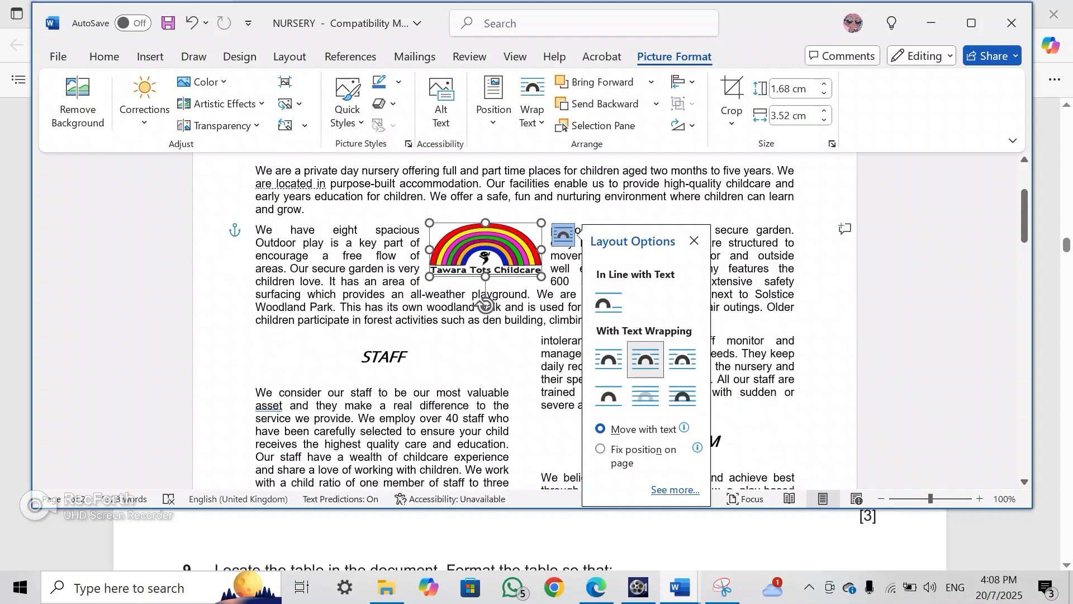
# Recheck question 8 and move the logo to the right margin, level with the top of the "We have eight spacious playrooms" paragraph
pyautogui.hotkey('alt', 'Tab')
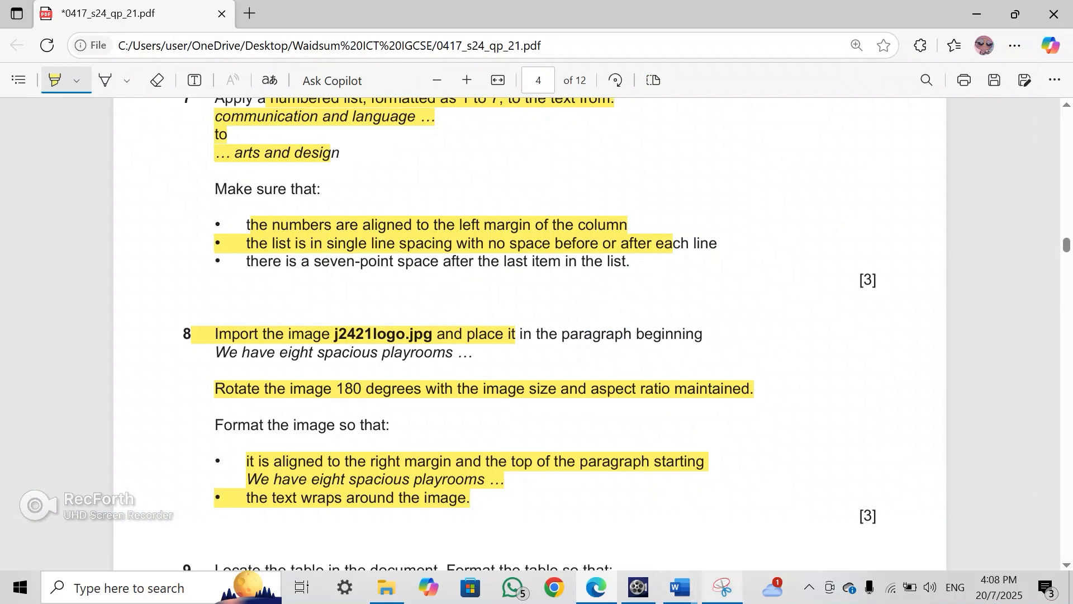
pyautogui.moveTo(680, 587)
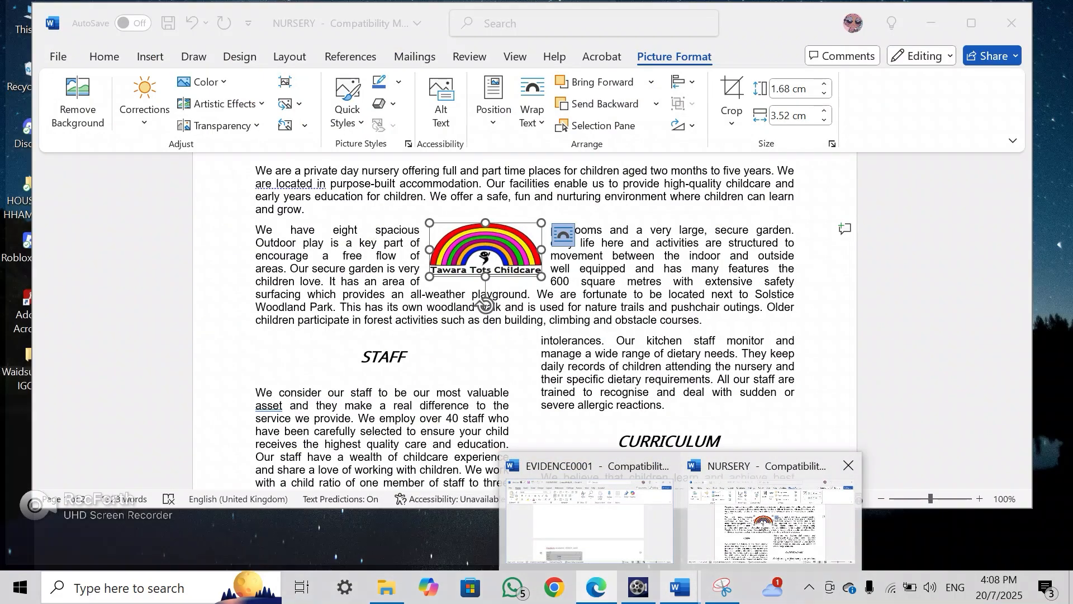
pyautogui.click(771, 520)
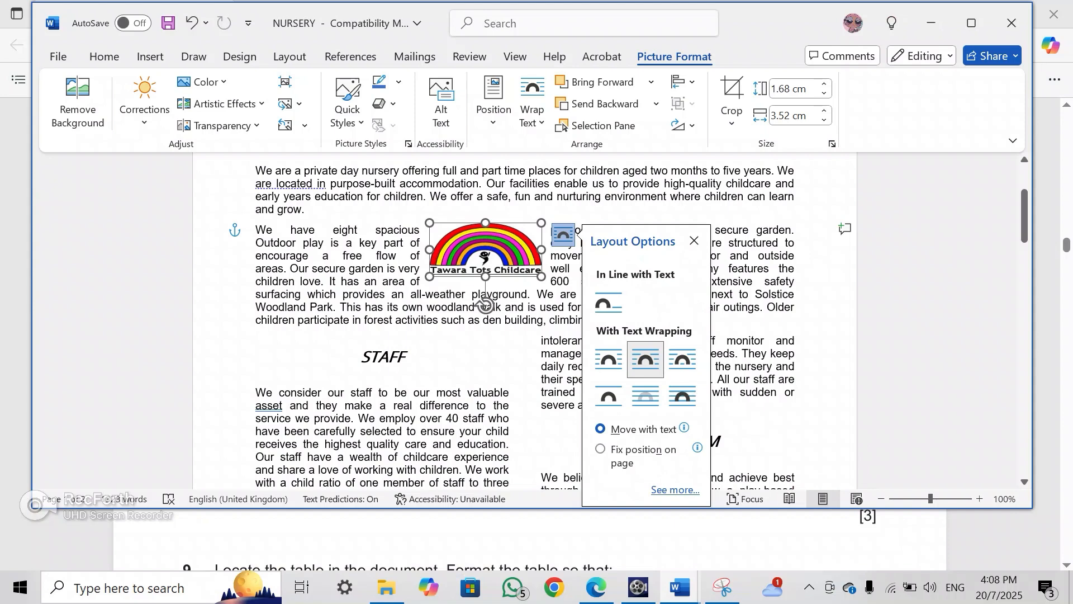
pyautogui.moveTo(485, 304); pyautogui.dragTo(720, 305)
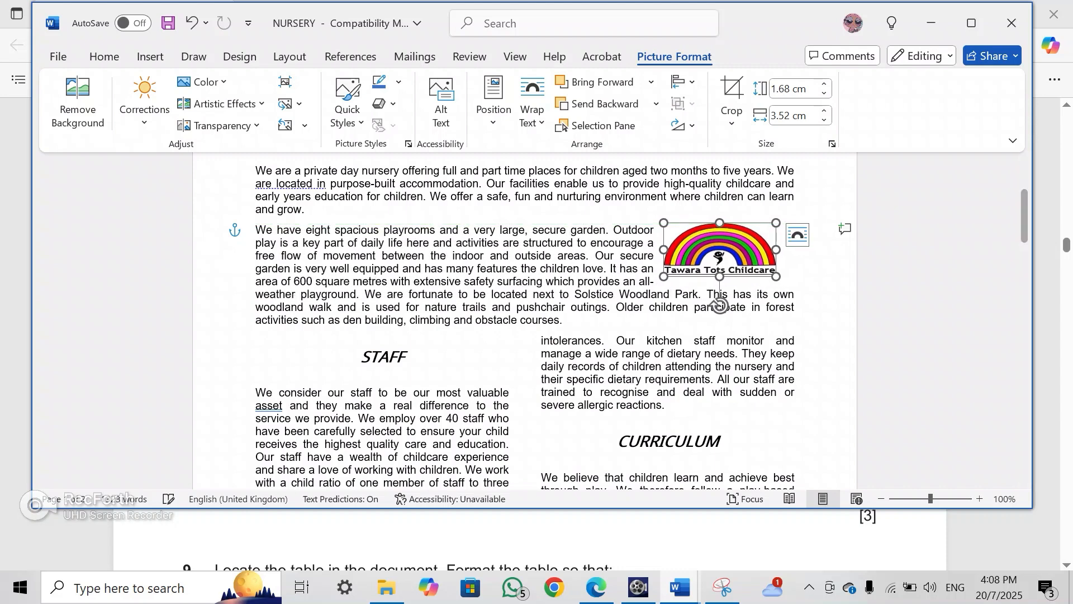
pyautogui.scroll(3, 720, 305)
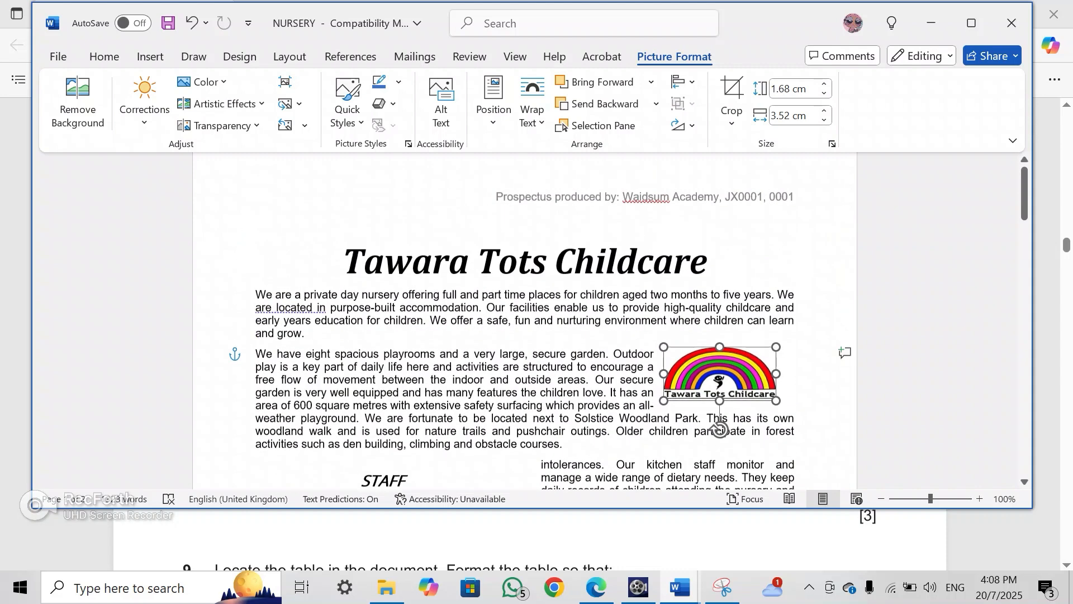
pyautogui.hotkey('alt', 'Tab')
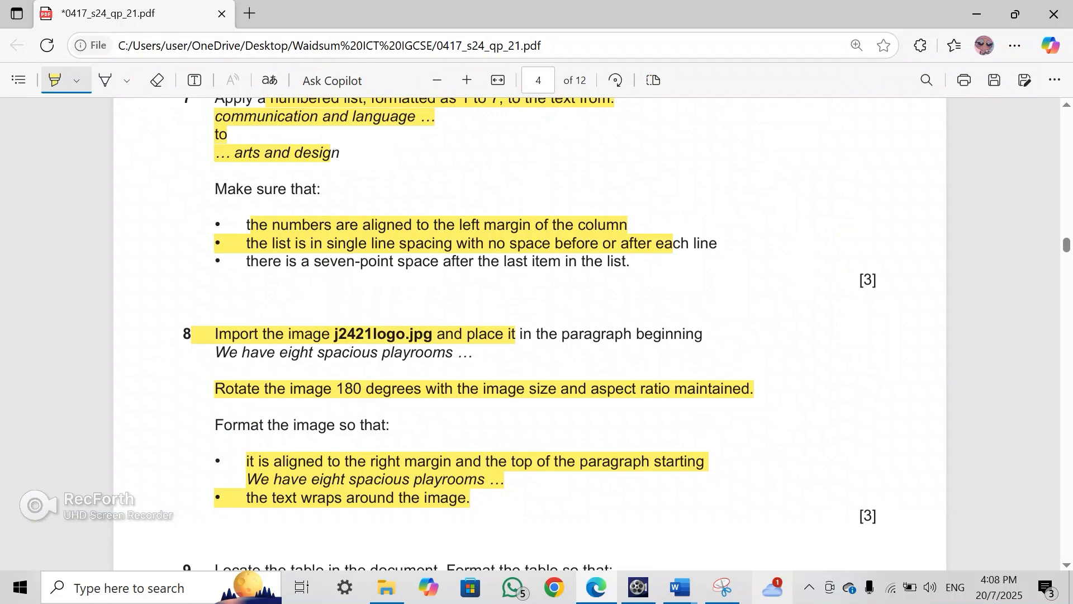
pyautogui.click(680, 587)
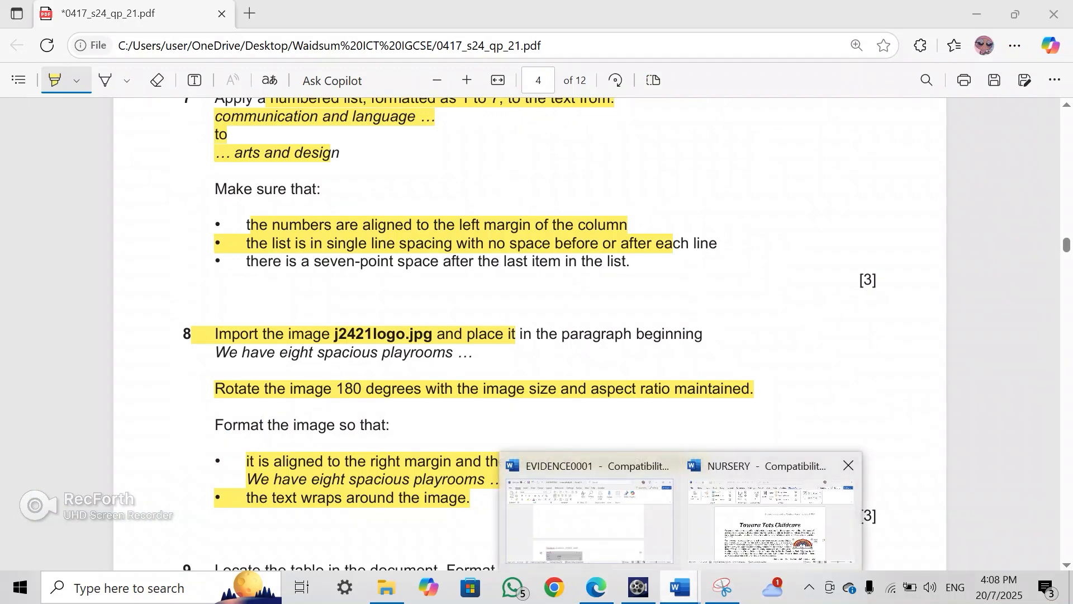
pyautogui.click(771, 520)
pyautogui.moveTo(720, 445)
pyautogui.mouseDown()
pyautogui.moveTo(713, 435)
pyautogui.moveTo(734, 437)
pyautogui.mouseUp()
# Read question 9's table requirements in the exam paper PDF and save the NURSERY document
pyautogui.hotkey('alt', 'Tab')
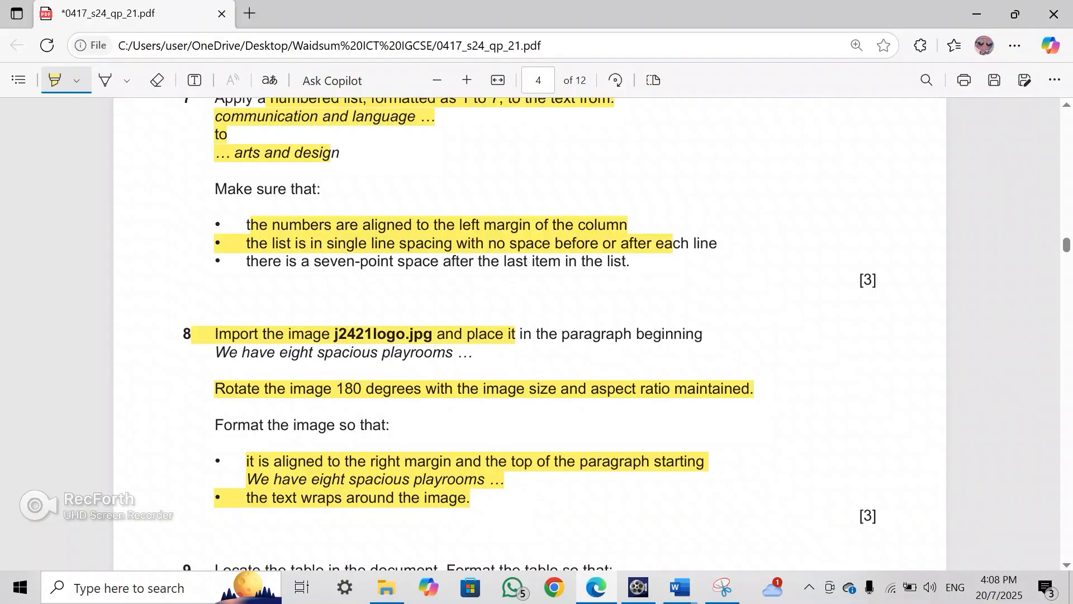
pyautogui.scroll(-8, 529, 335)
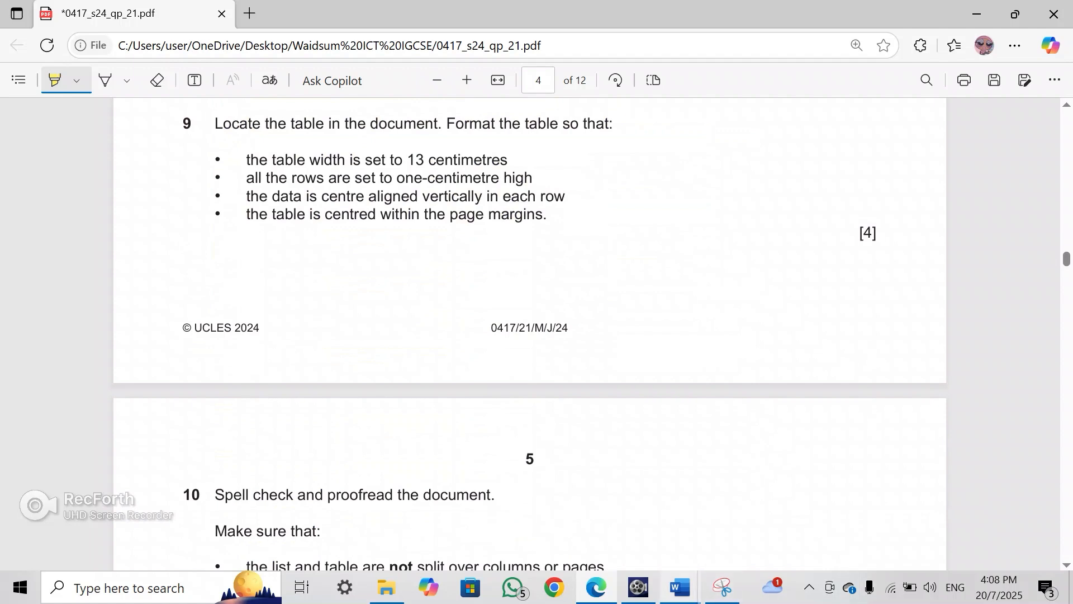
pyautogui.click(680, 587)
pyautogui.click(772, 520)
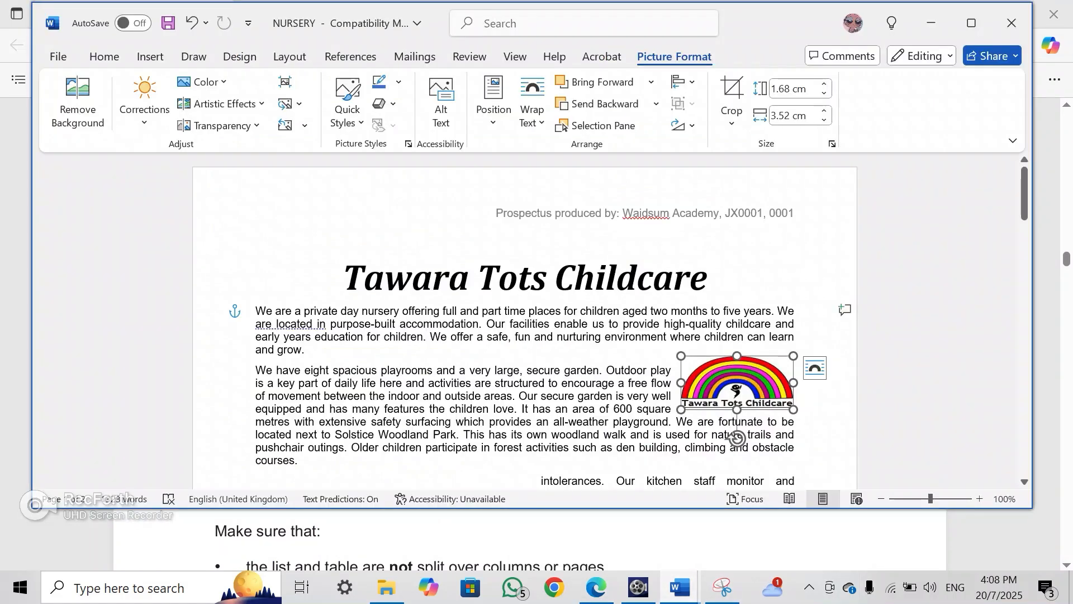
pyautogui.click(220, 284)
pyautogui.hotkey('ctrl', 's')
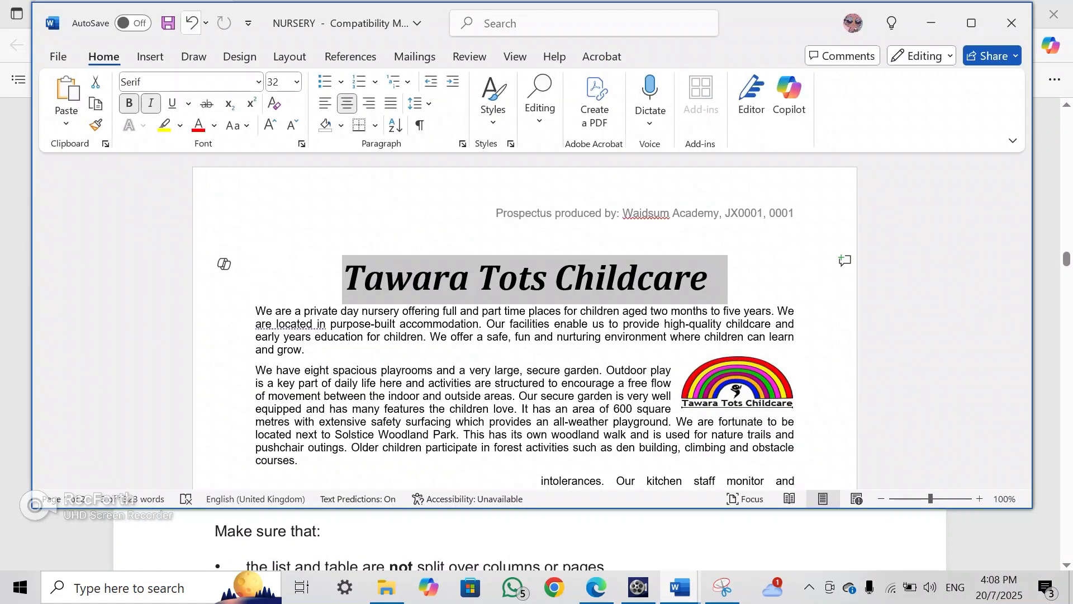
# Locate the Session, Times and Includes table on page 2 of the NURSERY document and select the whole table
pyautogui.scroll(-20, 525, 336)
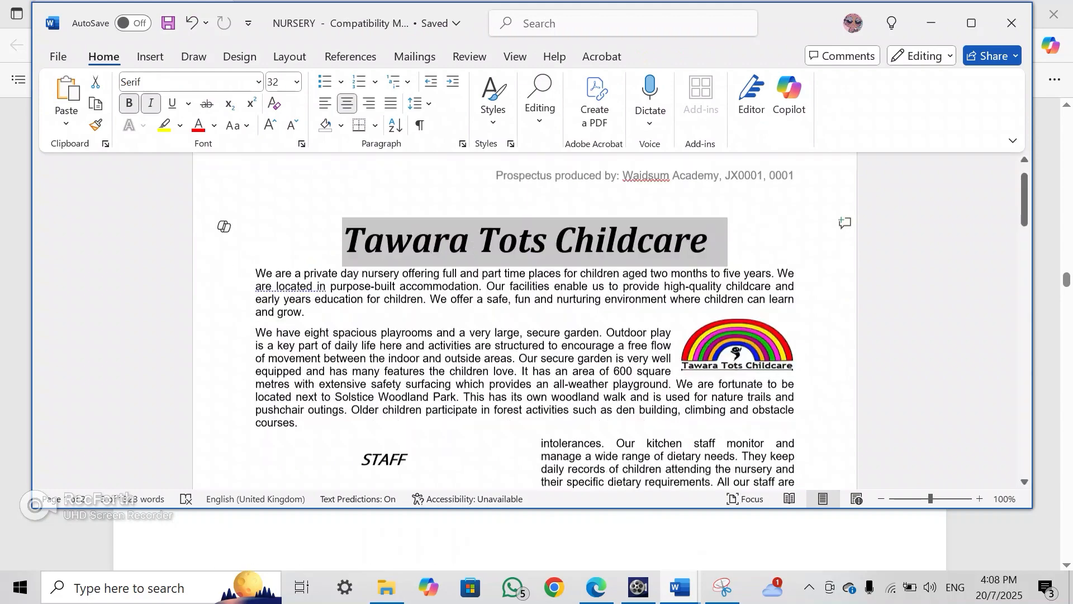
pyautogui.scroll(-4, 525, 335)
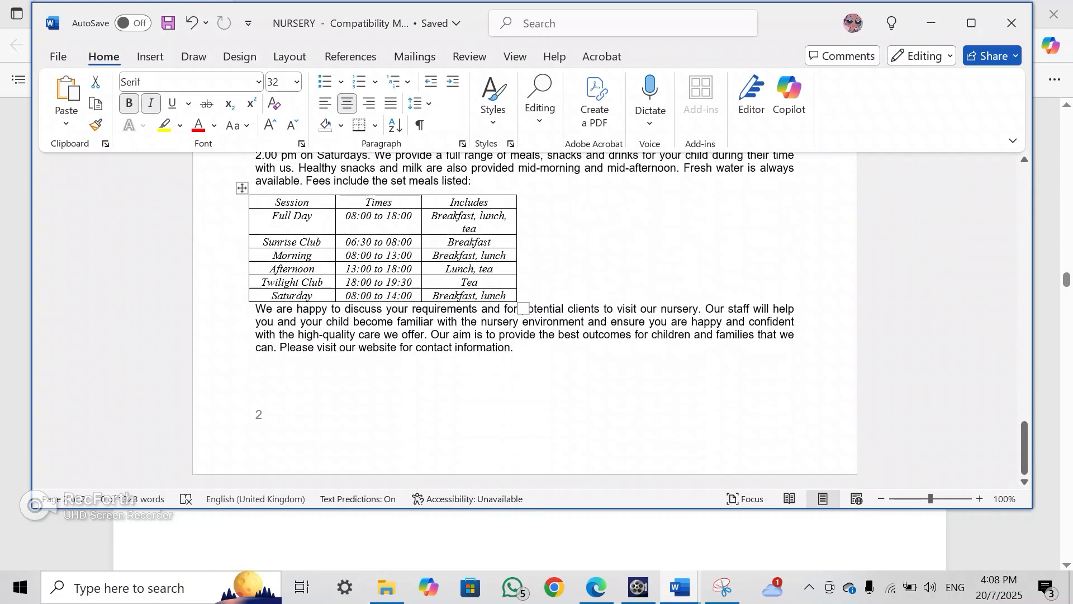
pyautogui.click(242, 188)
# Highlight question 9's 13 centimetre table width requirement in the exam paper PDF and return to the NURSERY document
pyautogui.click(55, 539)
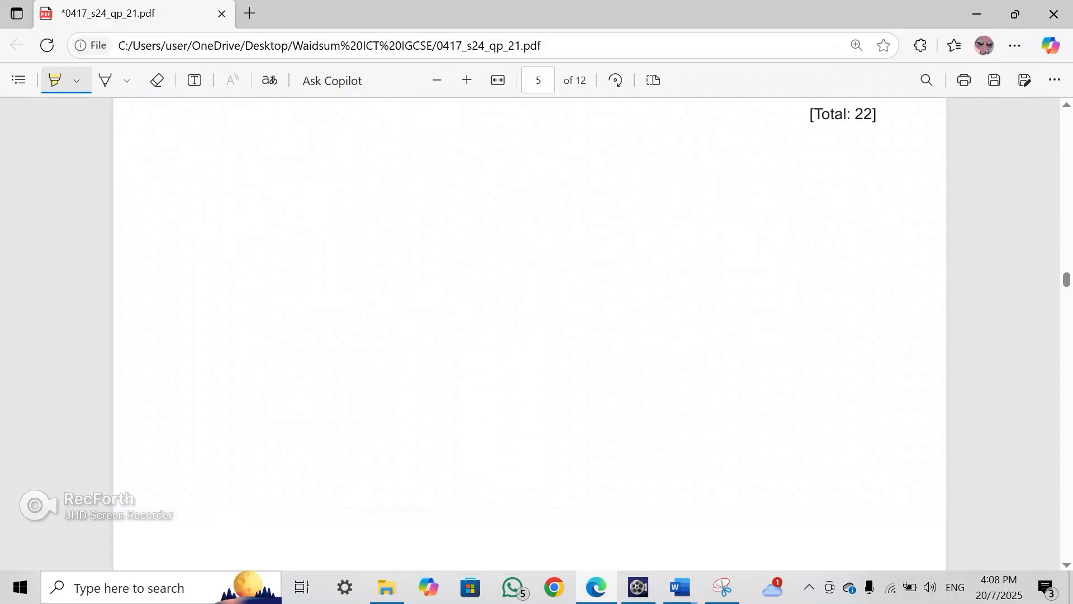
pyautogui.scroll(2, 525, 336)
pyautogui.scroll(-10, 525, 335)
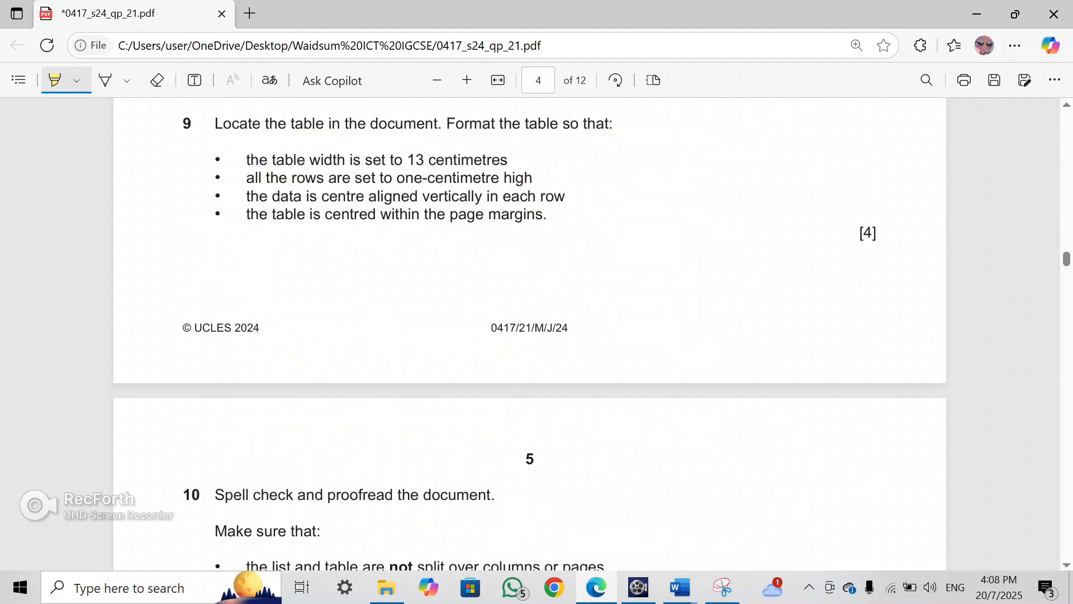
pyautogui.moveTo(246, 160); pyautogui.dragTo(291, 178)
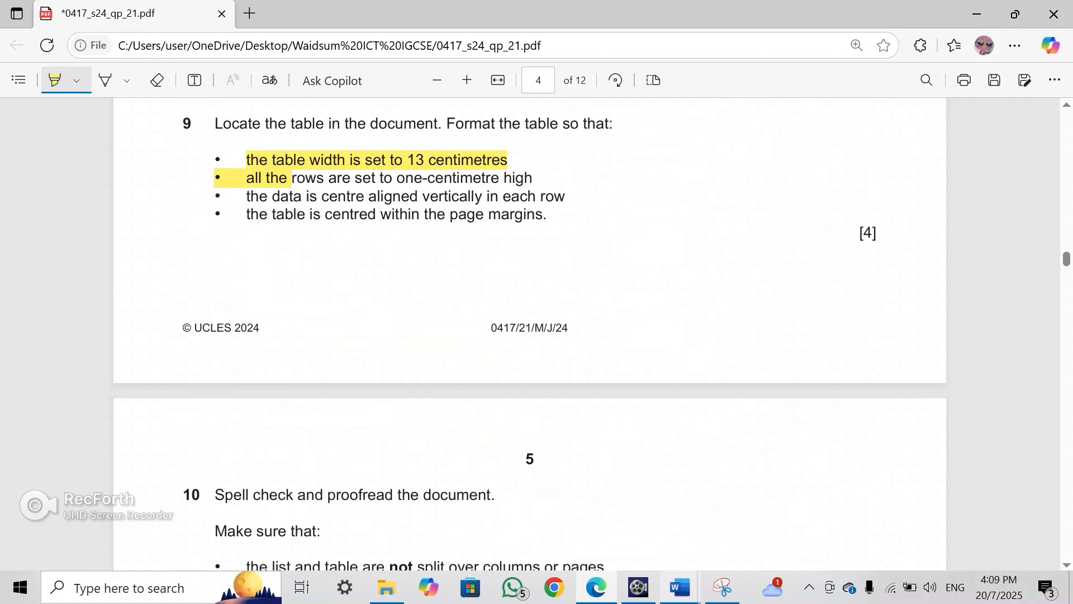
pyautogui.click(679, 587)
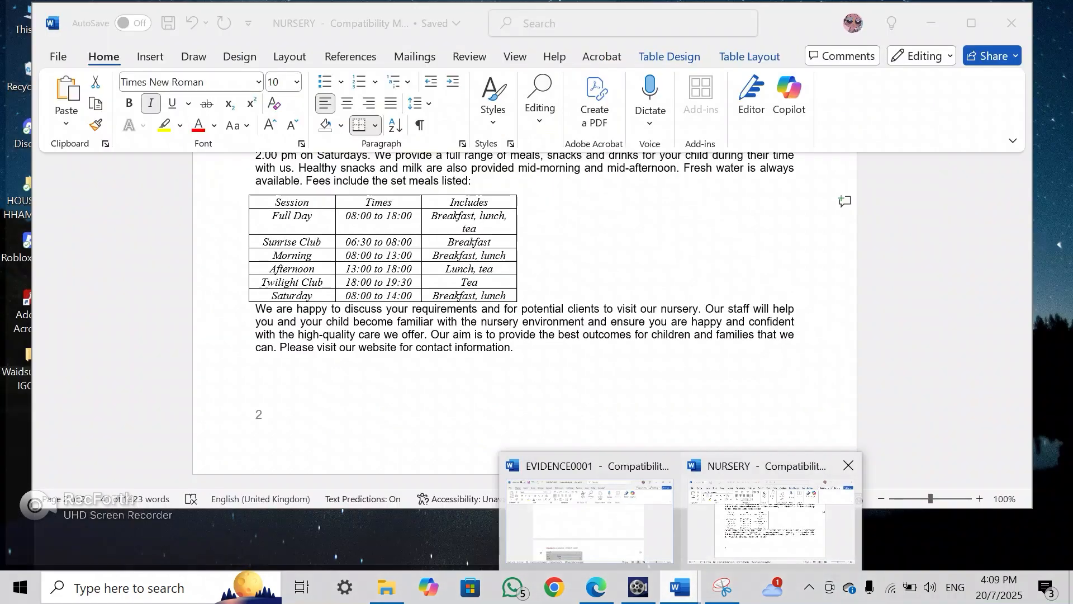
pyautogui.click(771, 520)
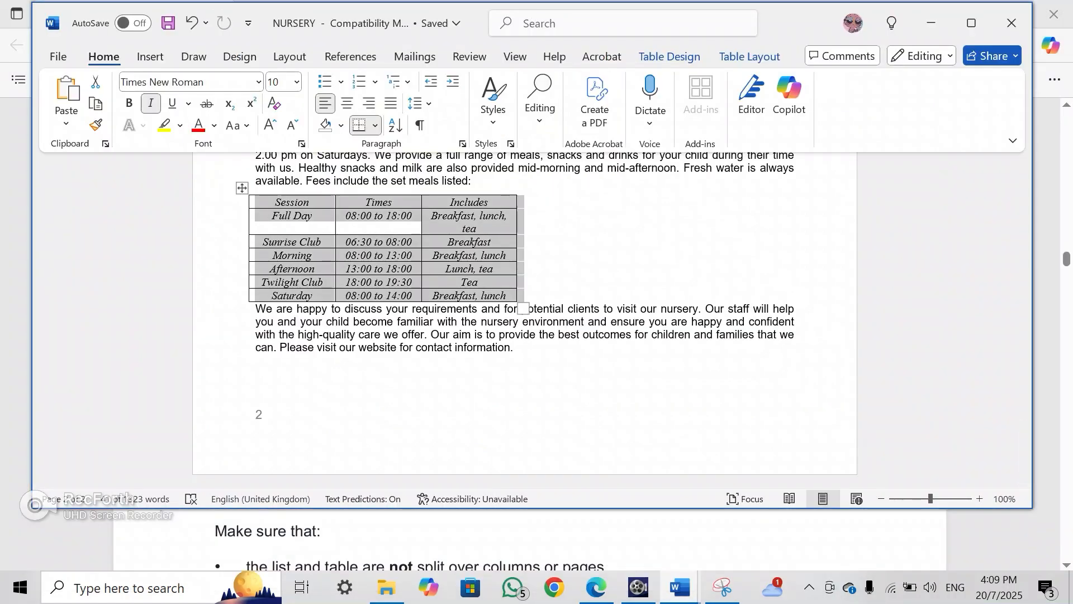
# Set the column width of the selected Session, Times and Includes table to 13 cm
pyautogui.click(750, 57)
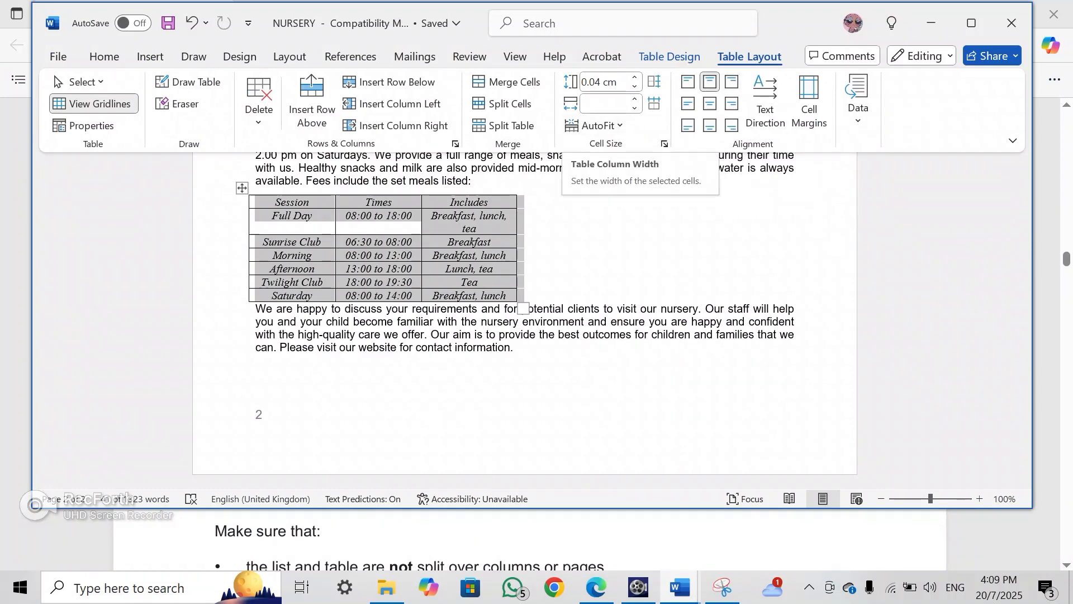
pyautogui.moveTo(777, 27); pyautogui.dragTo(796, 113)
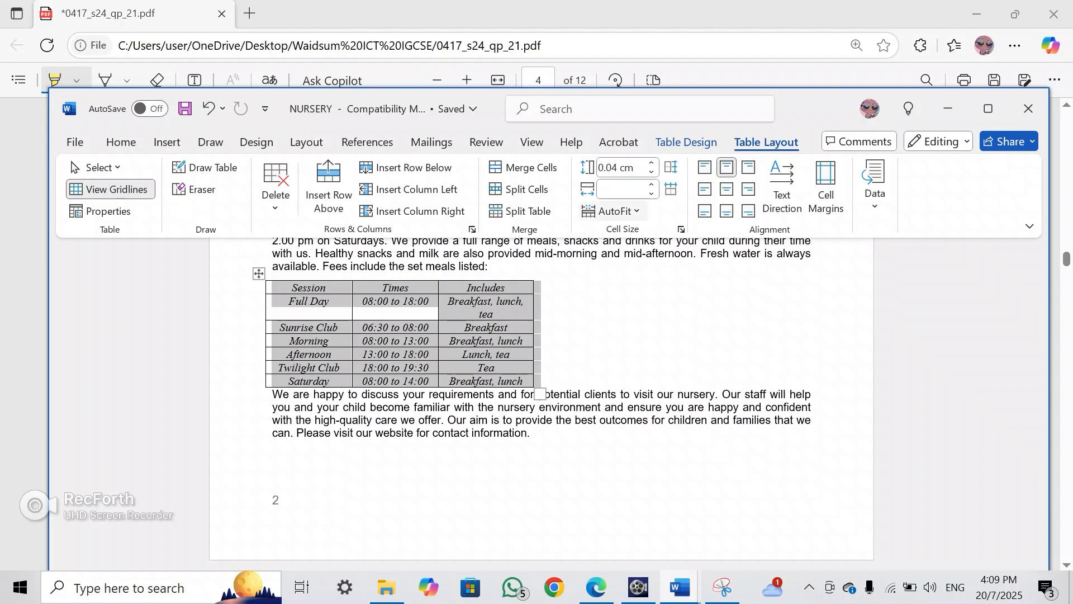
pyautogui.click(619, 190)
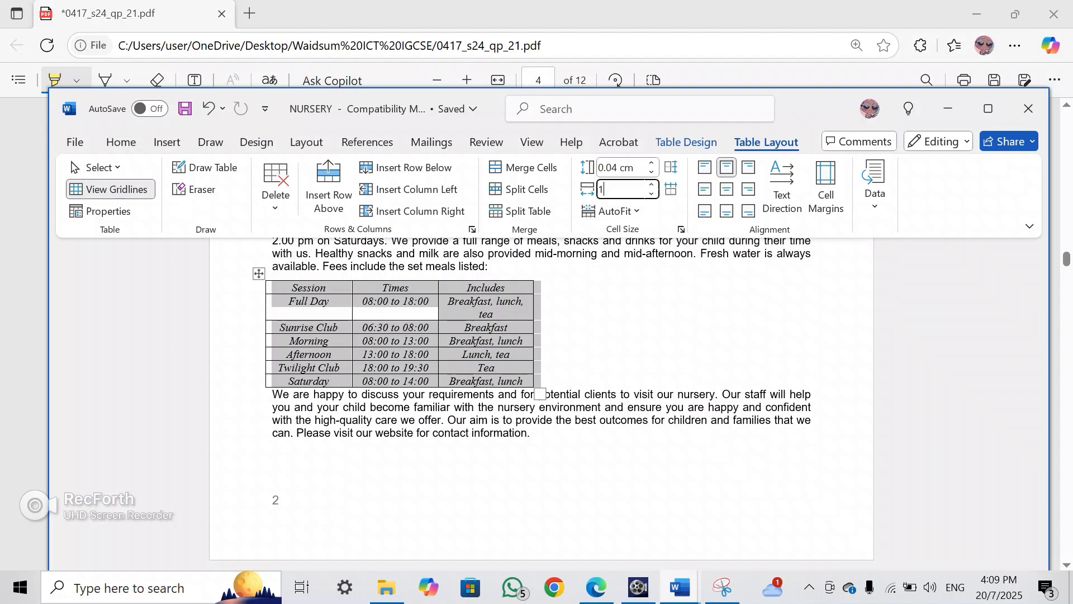
pyautogui.write('13')
pyautogui.press('Return')
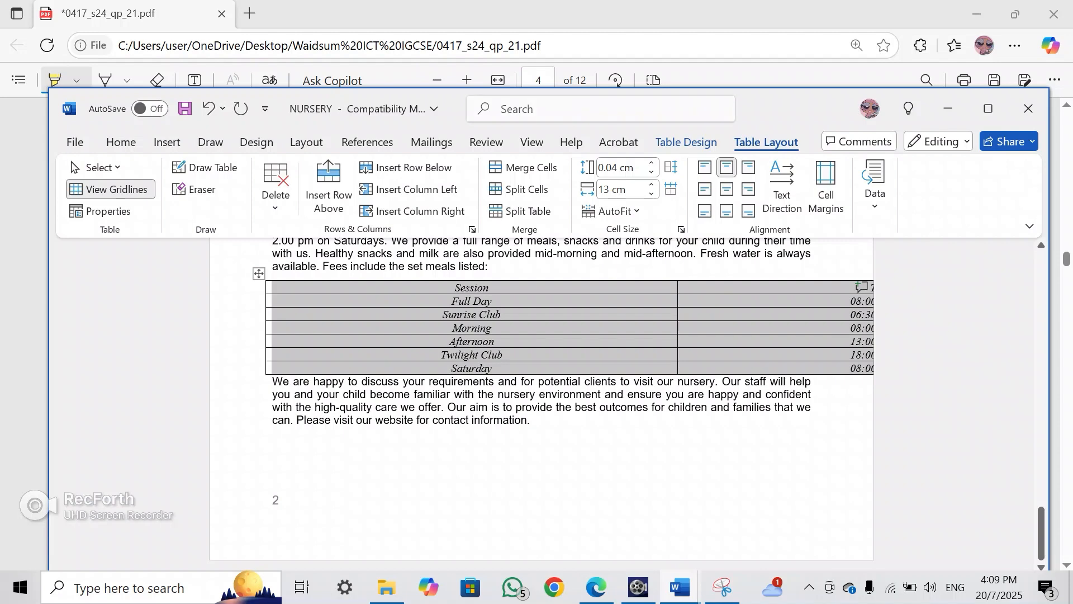
# Compare with question 9's row height requirement and set all rows of the selected table to 1 cm high
pyautogui.moveTo(769, 126); pyautogui.dragTo(689, 261)
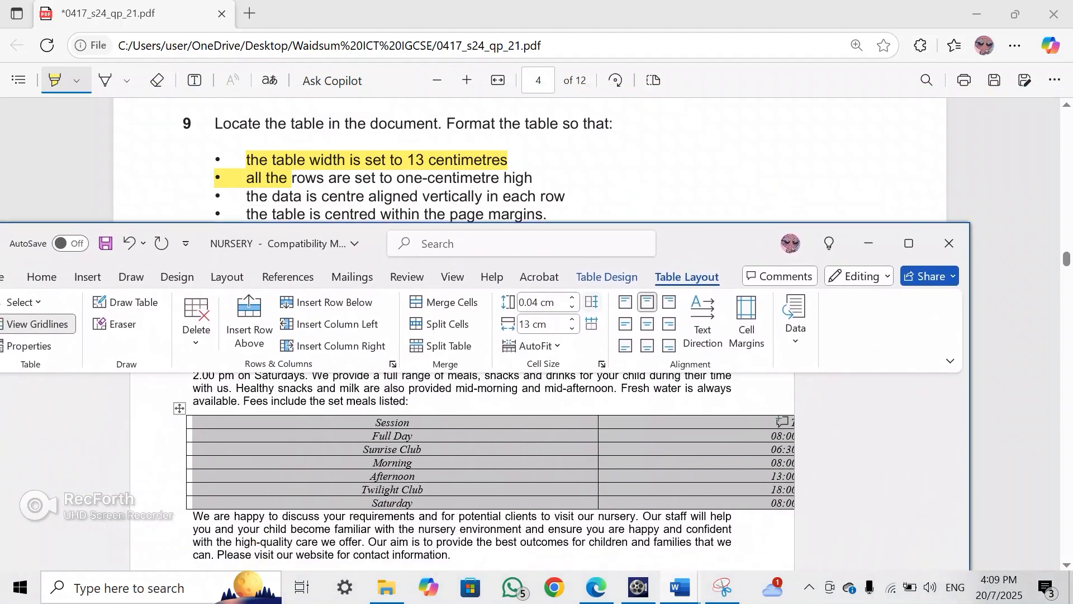
pyautogui.click(537, 302)
pyautogui.write('1')
pyautogui.press('Return')
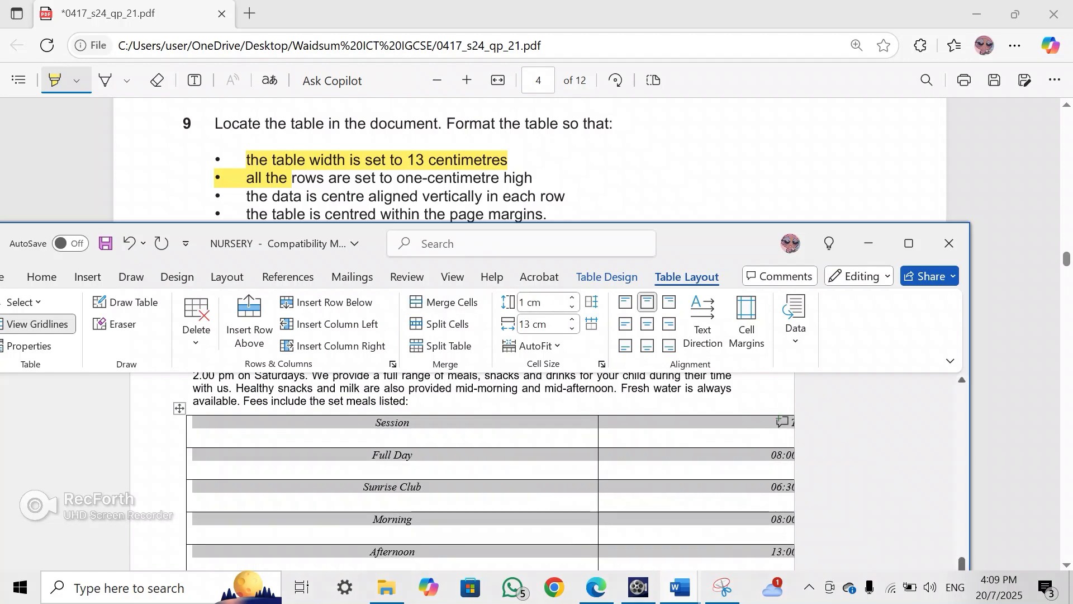
pyautogui.scroll(-10, 462, 471)
pyautogui.scroll(12, 462, 472)
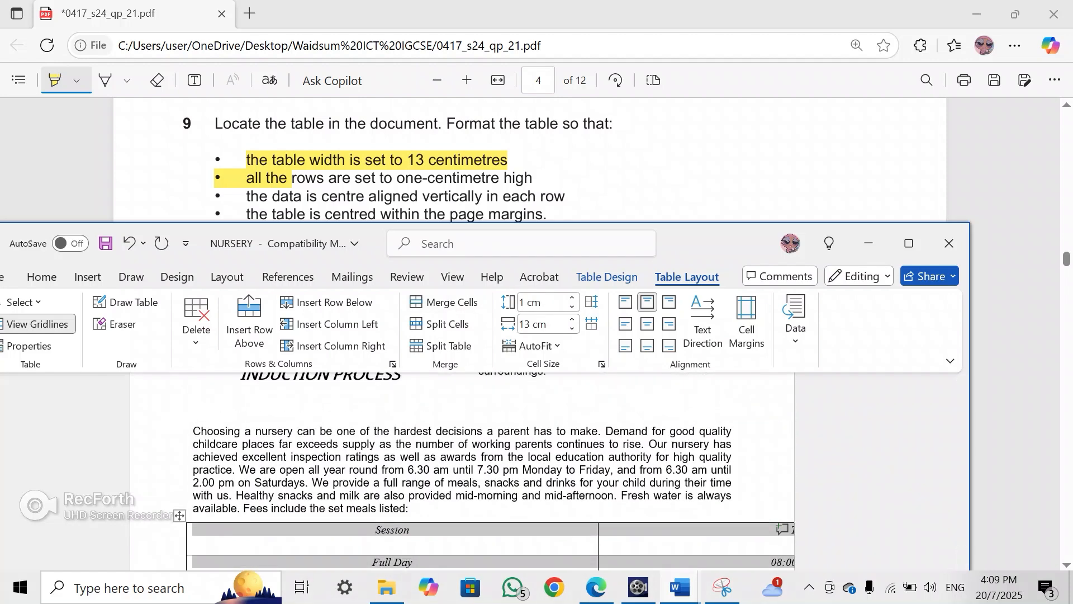
# Reread question 9's alignment requirements and centre the selected table within the page margins
pyautogui.moveTo(697, 242); pyautogui.dragTo(694, 314)
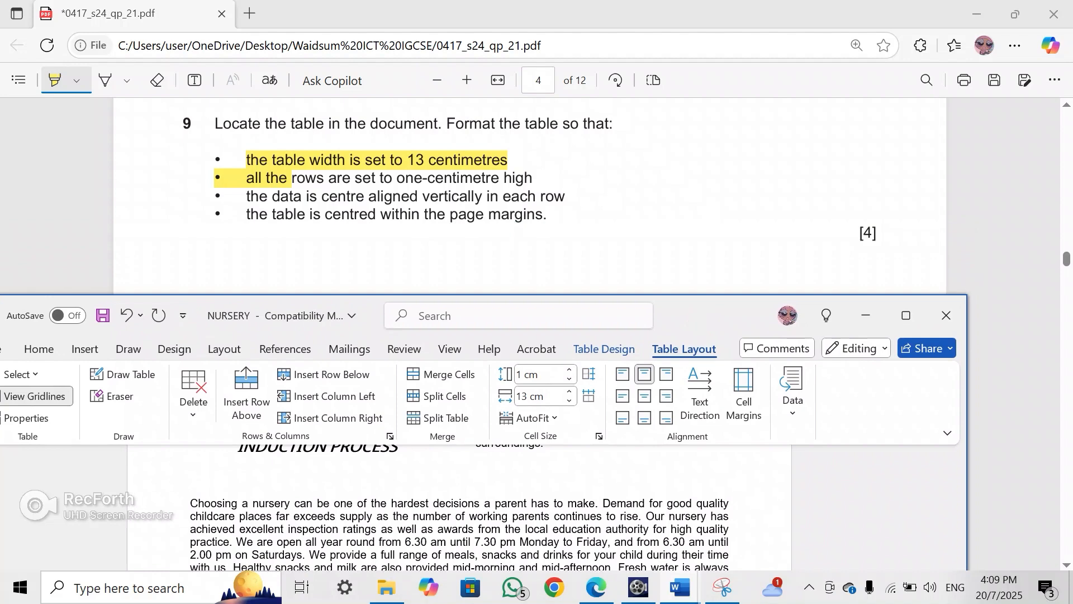
pyautogui.moveTo(725, 302); pyautogui.dragTo(763, 12)
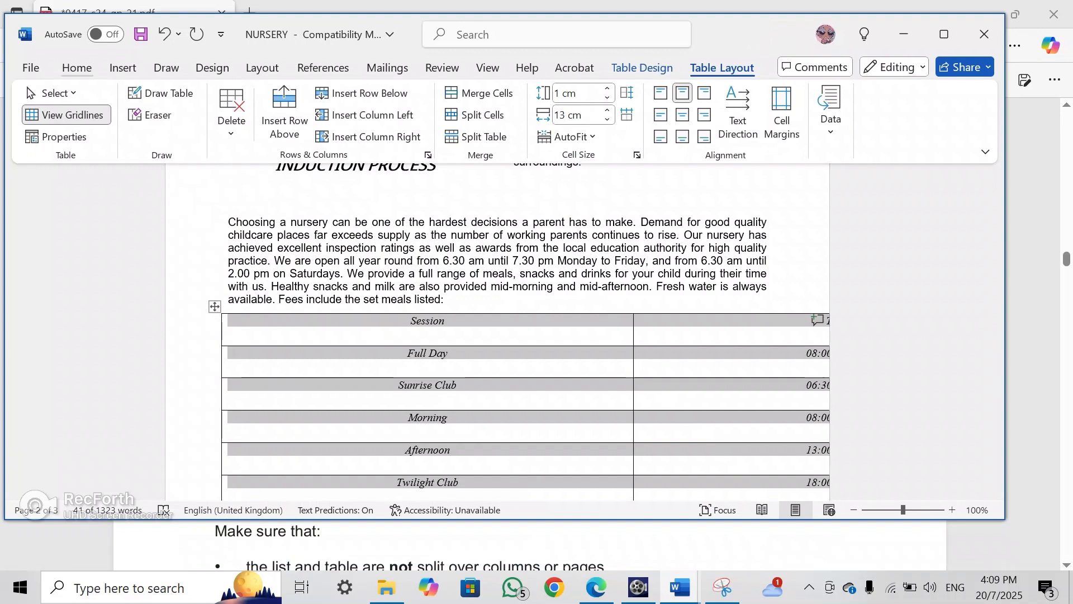
pyautogui.click(76, 68)
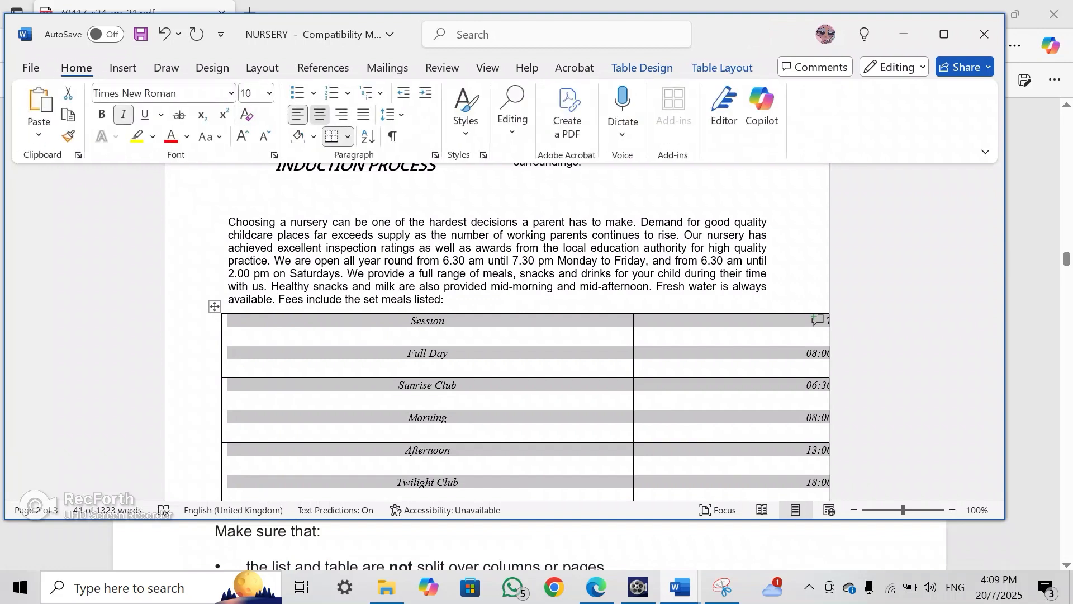
pyautogui.click(320, 114)
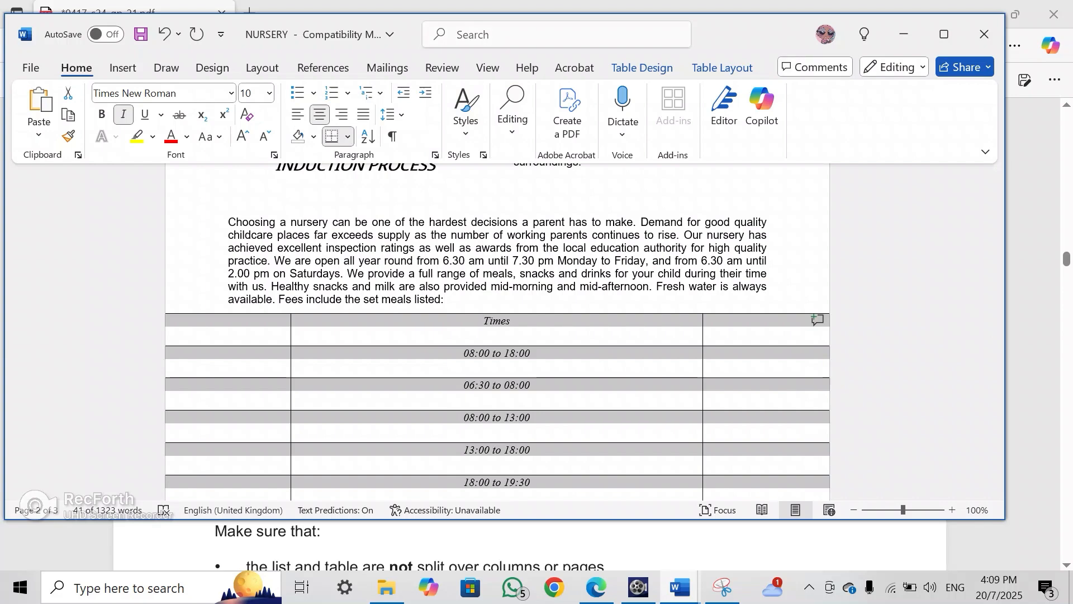
pyautogui.moveTo(774, 59); pyautogui.dragTo(765, 488)
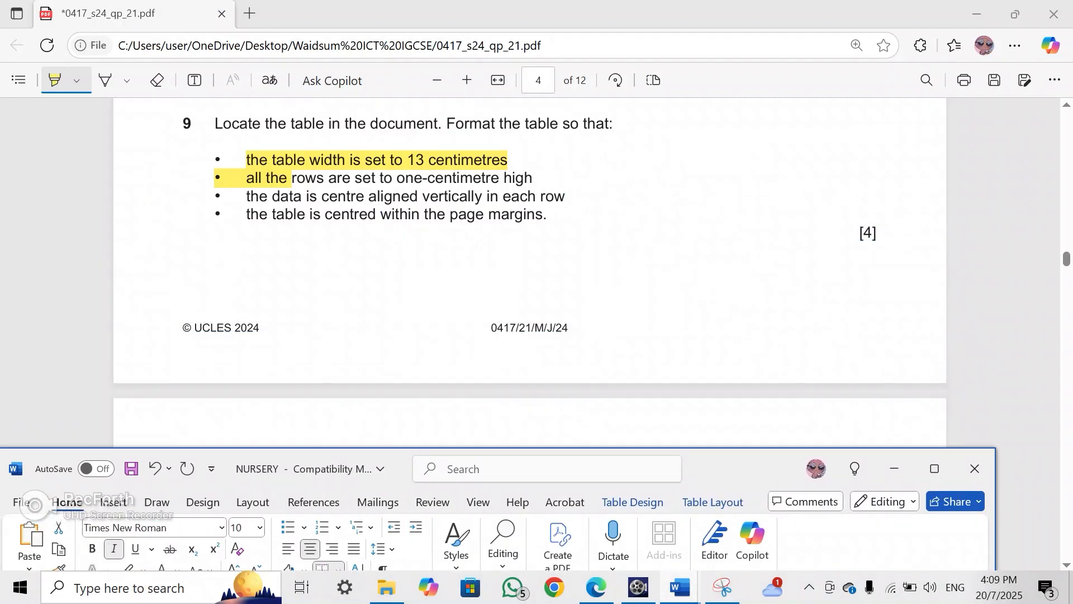
pyautogui.moveTo(732, 469); pyautogui.dragTo(711, 26)
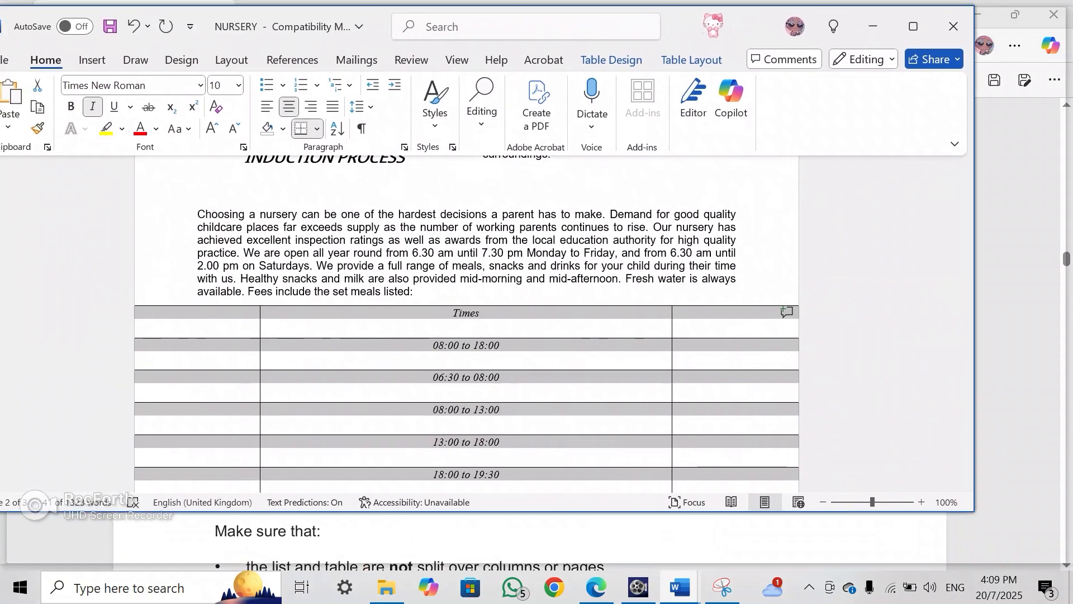
pyautogui.click(691, 60)
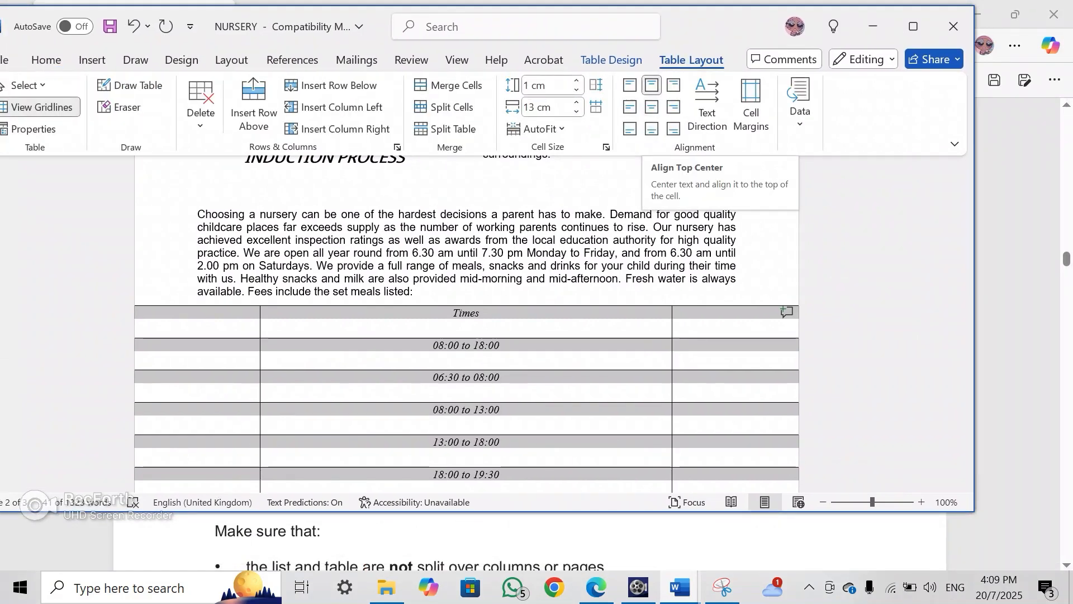
pyautogui.click(751, 112)
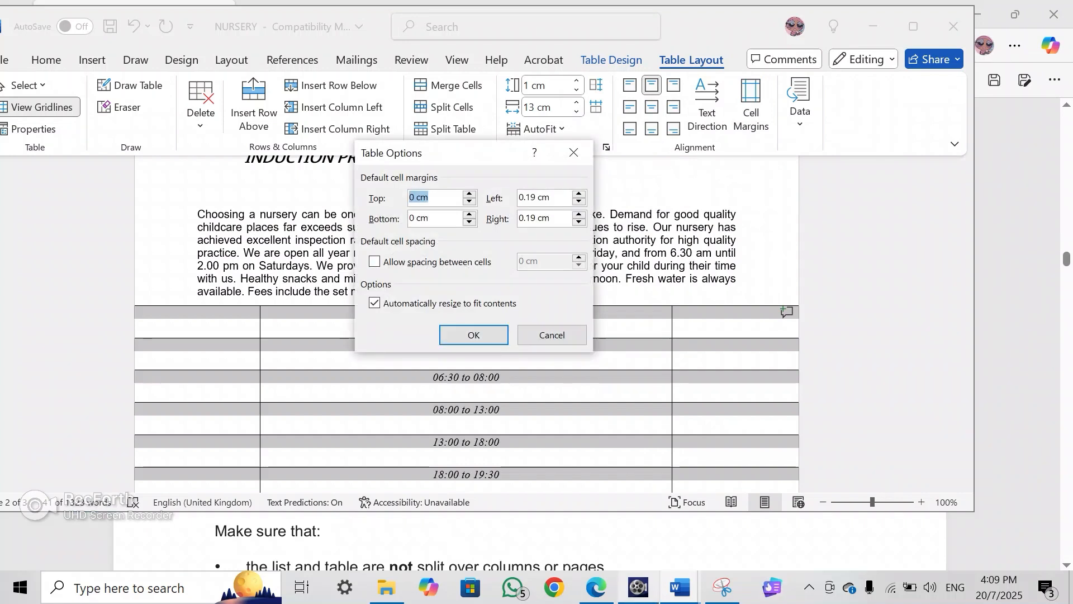
pyautogui.moveTo(638, 588)
pyautogui.click(637, 536)
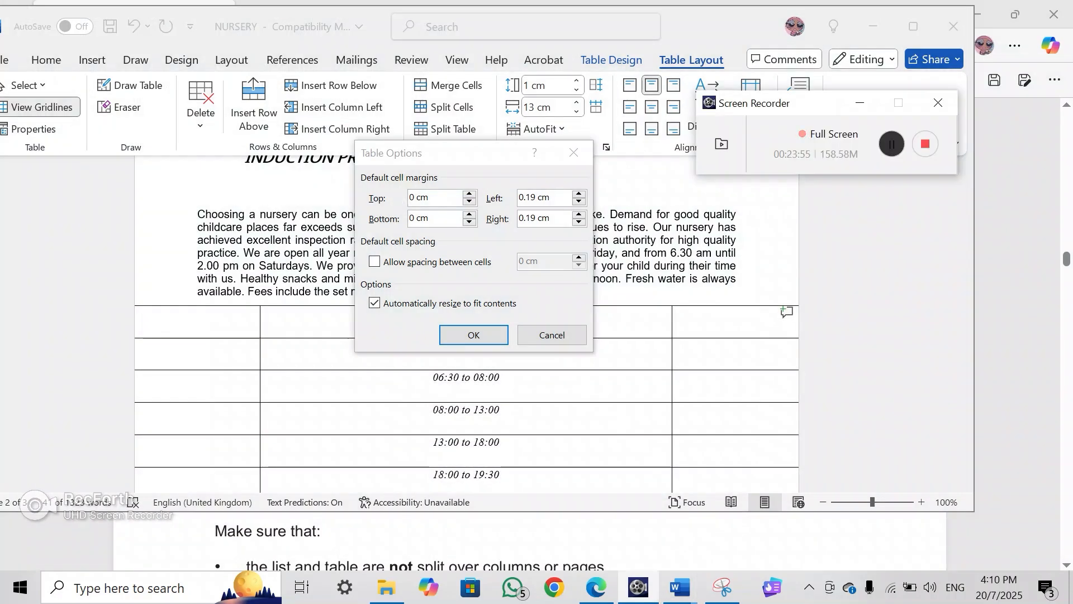
pyautogui.click(891, 145)
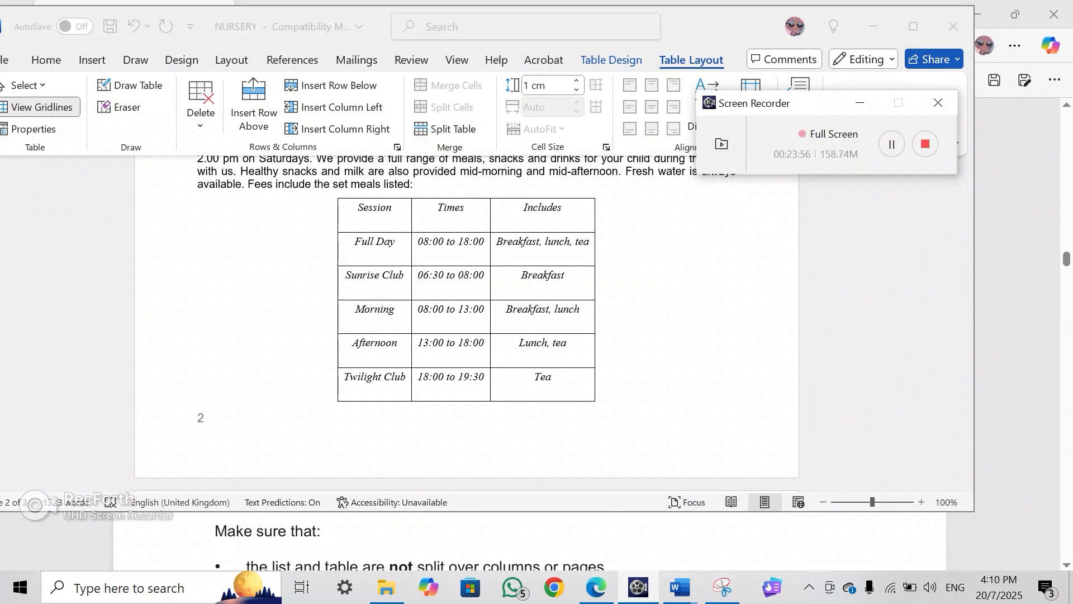
# Try setting only the Times column's width to 13 cm
pyautogui.click(446, 310)
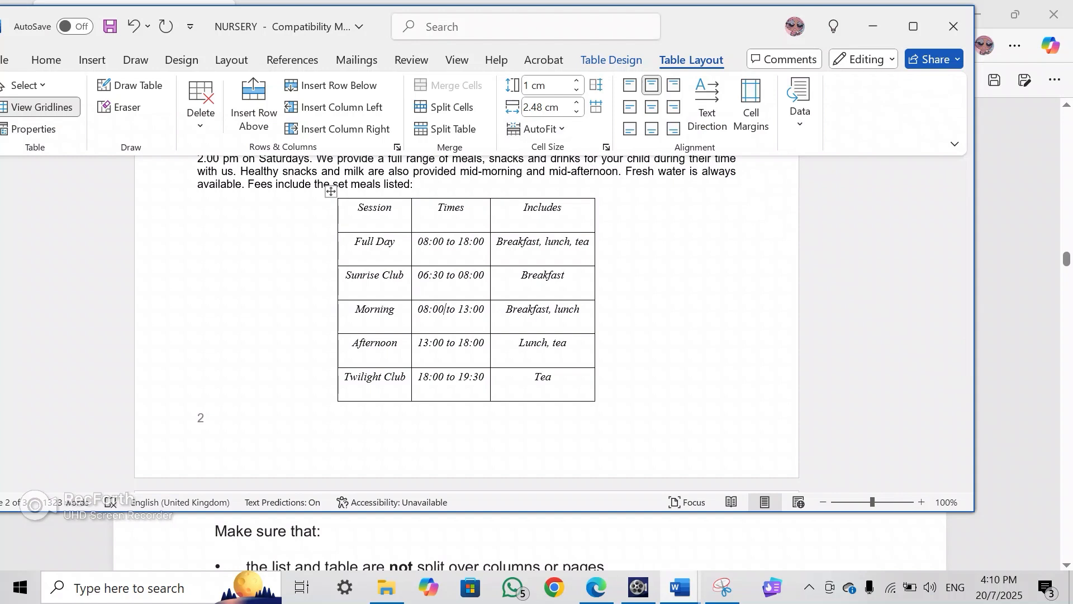
pyautogui.click(525, 107)
pyautogui.click(525, 107)
pyautogui.moveTo(528, 107); pyautogui.dragTo(545, 108)
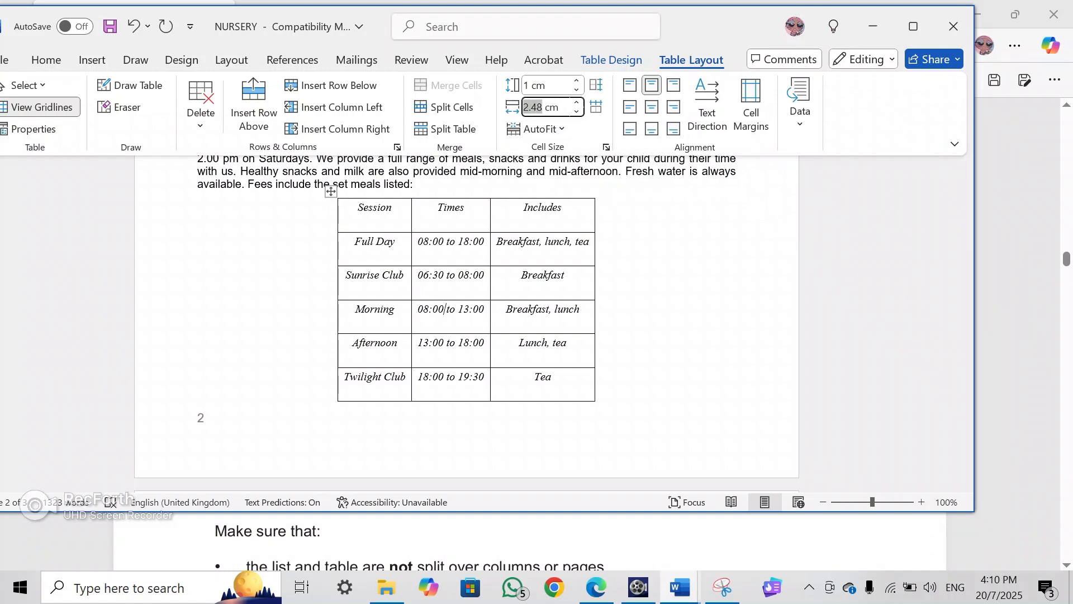
pyautogui.write('13')
pyautogui.press('Return')
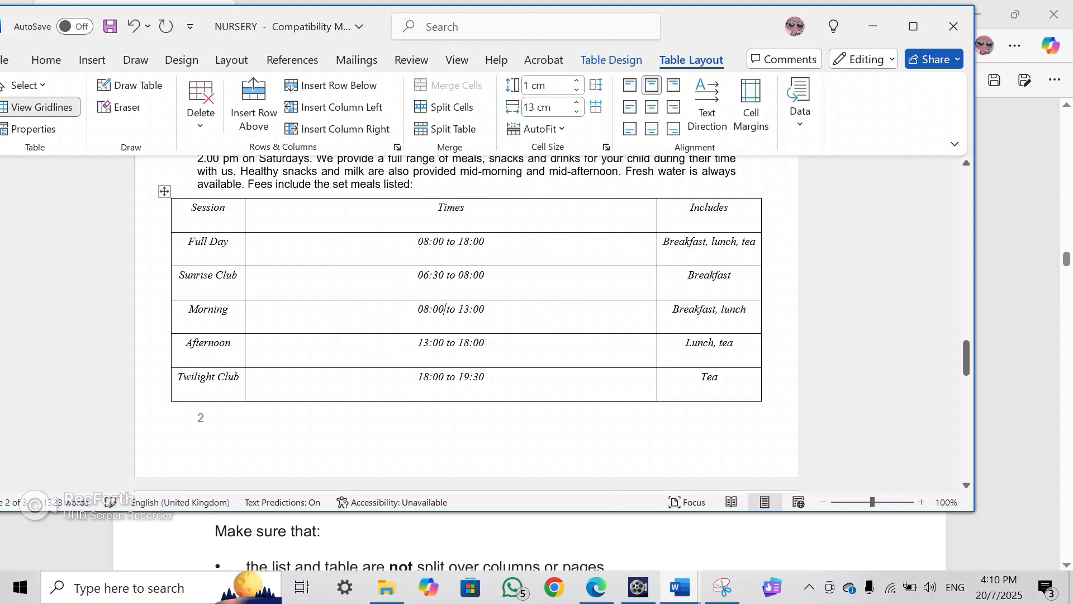
# Inspect the table across pages 2 and 3 and check its table, column and row size properties without changing them
pyautogui.scroll(2, 464, 335)
pyautogui.scroll(-8, 467, 324)
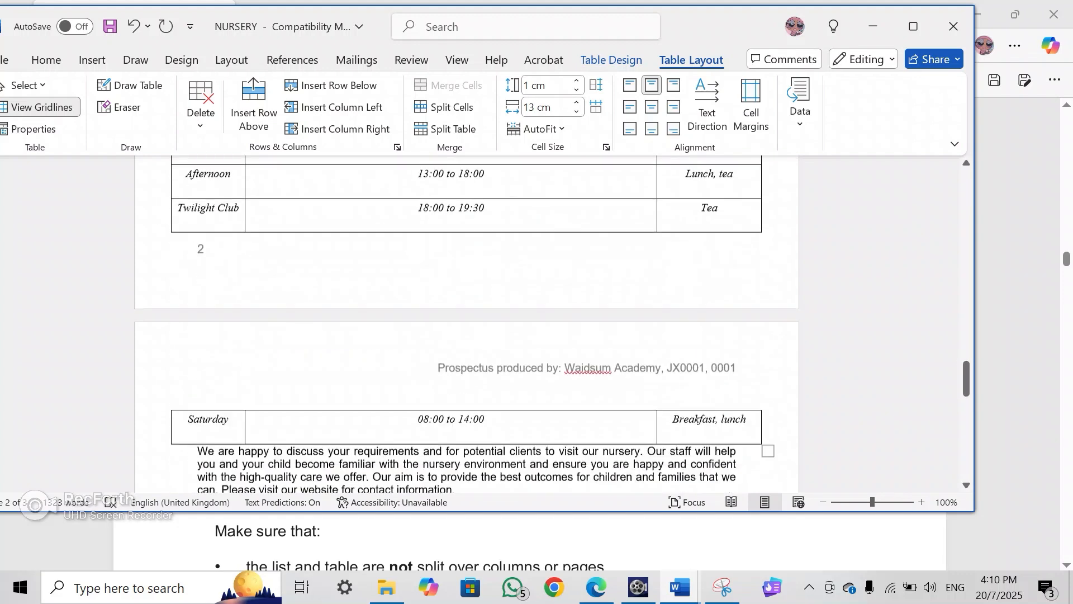
pyautogui.scroll(8, 466, 325)
pyautogui.scroll(-8, 467, 325)
pyautogui.scroll(5, 445, 416)
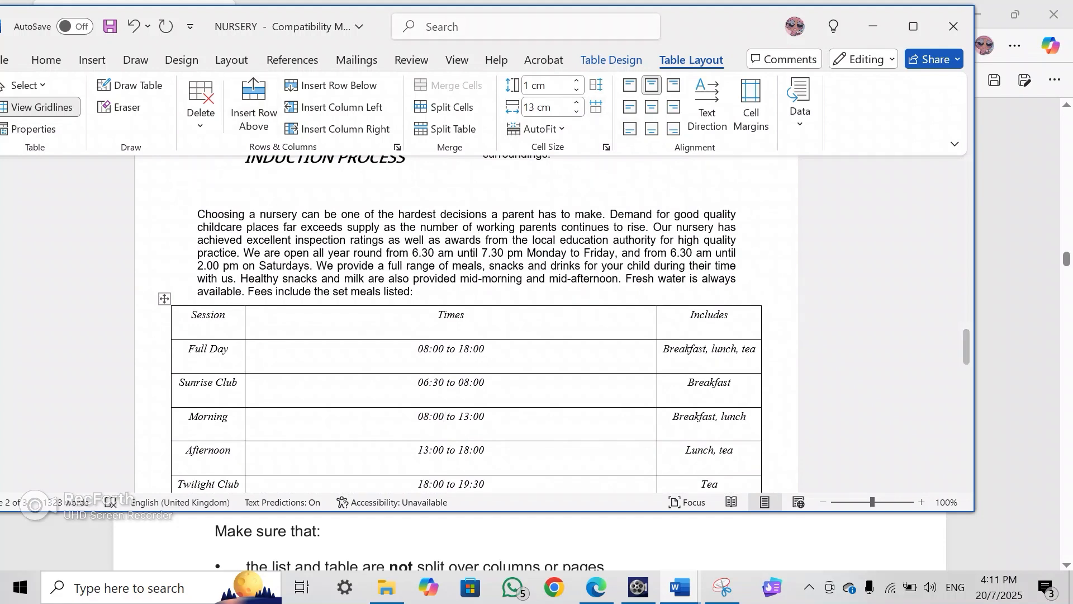
pyautogui.click(33, 129)
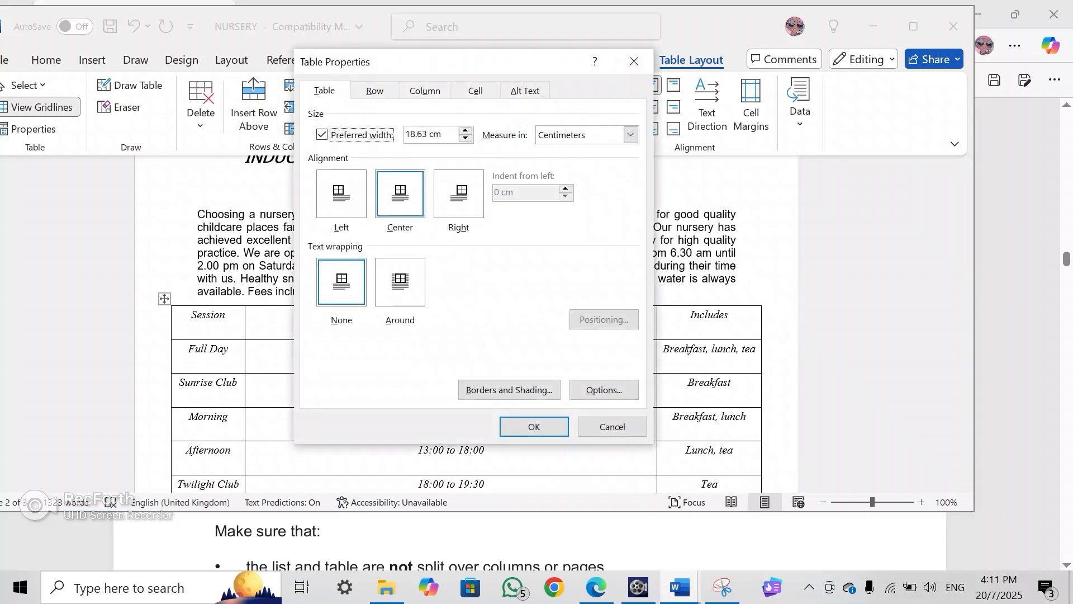
pyautogui.click(425, 91)
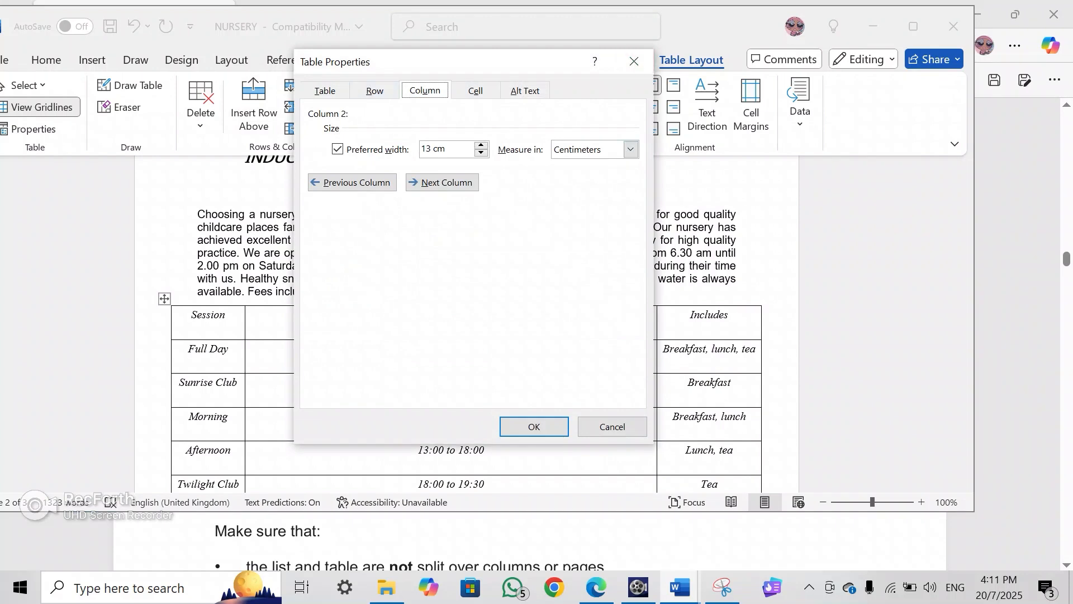
pyautogui.click(375, 91)
pyautogui.click(634, 61)
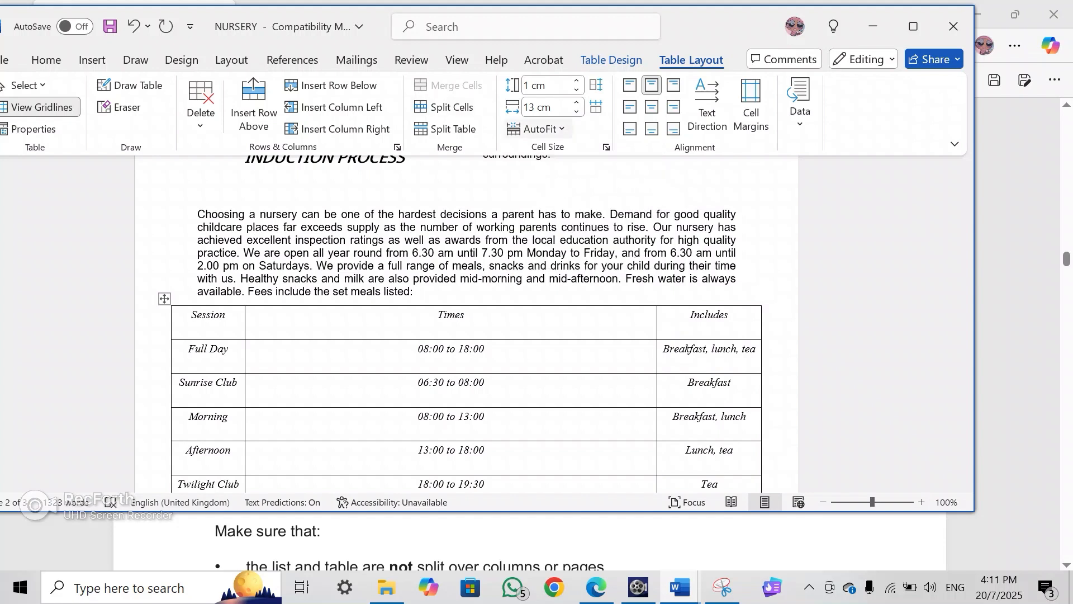
# Undo the last two table width changes and autofit the whole table to its contents
pyautogui.click(134, 26)
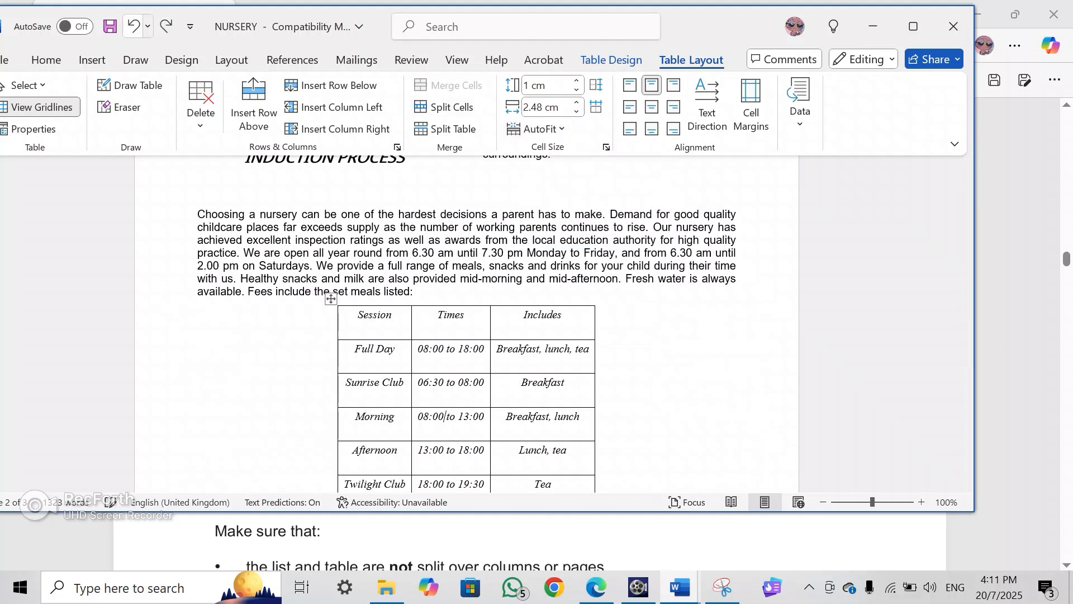
pyautogui.click(134, 26)
pyautogui.click(537, 129)
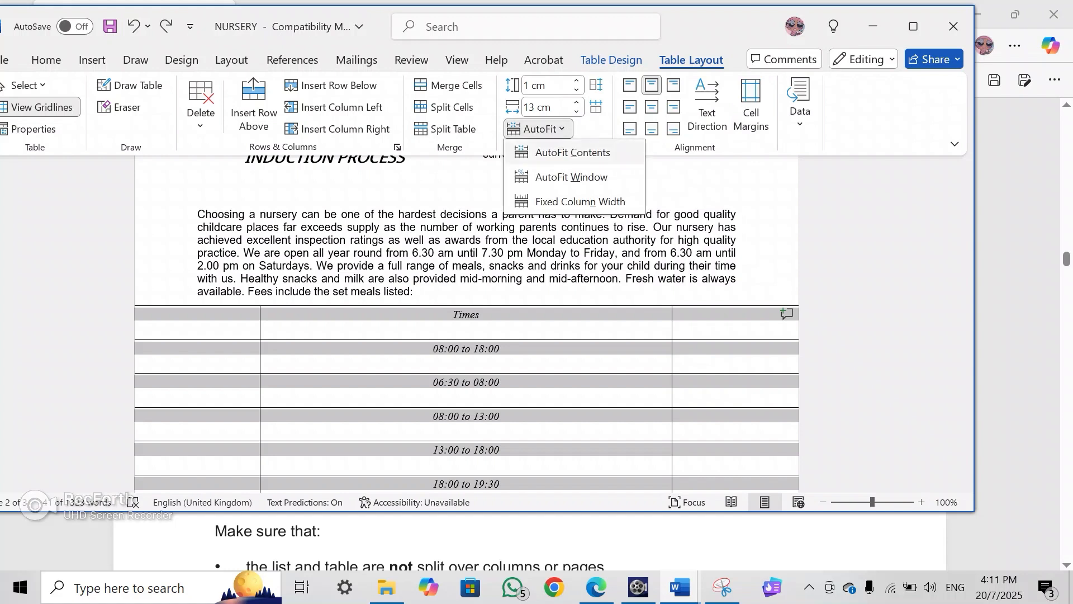
pyautogui.click(572, 152)
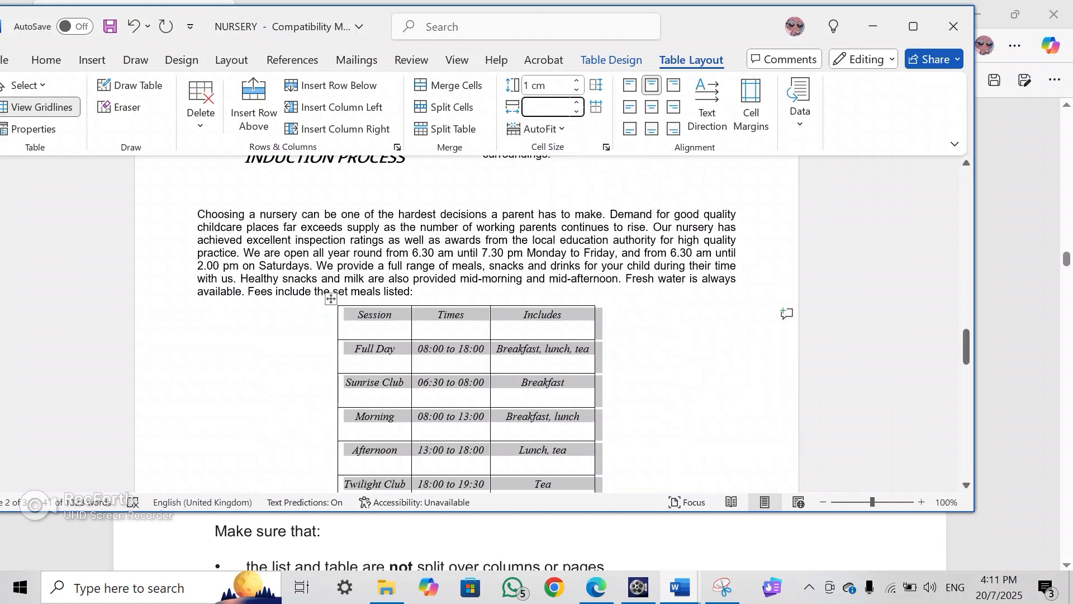
# Set the Includes column's width to 13 cm and check the table's layout across the page break
pyautogui.click(585, 349)
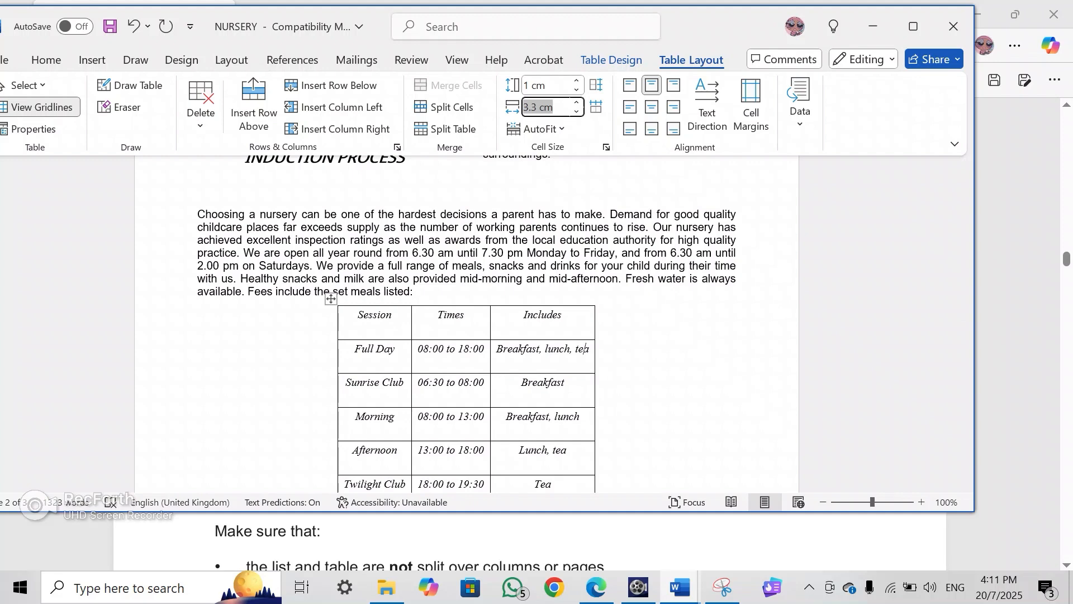
pyautogui.write('13')
pyautogui.press('Return')
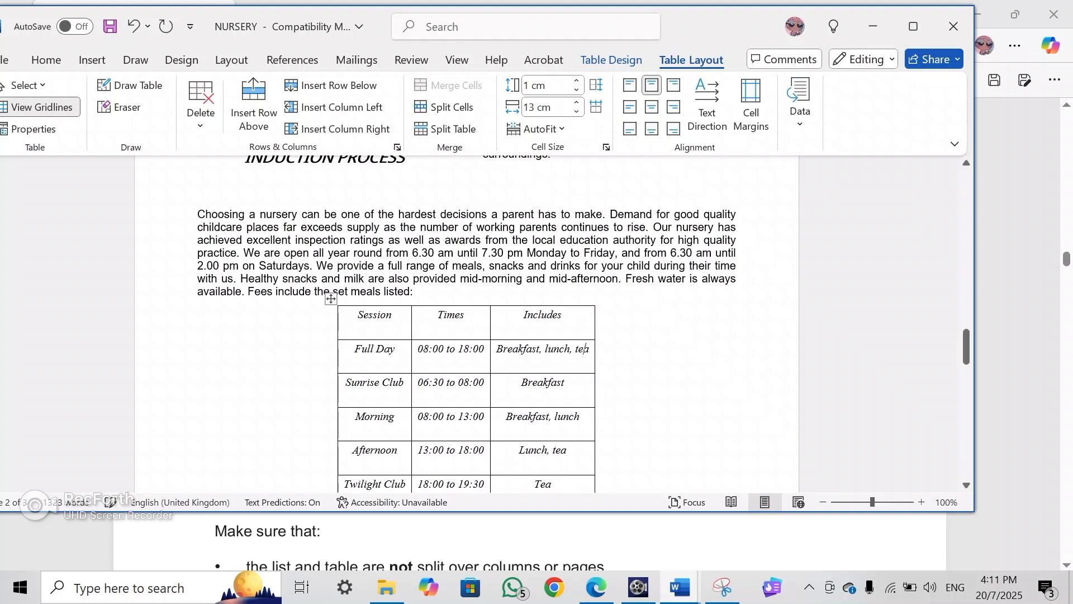
pyautogui.scroll(-10, 585, 348)
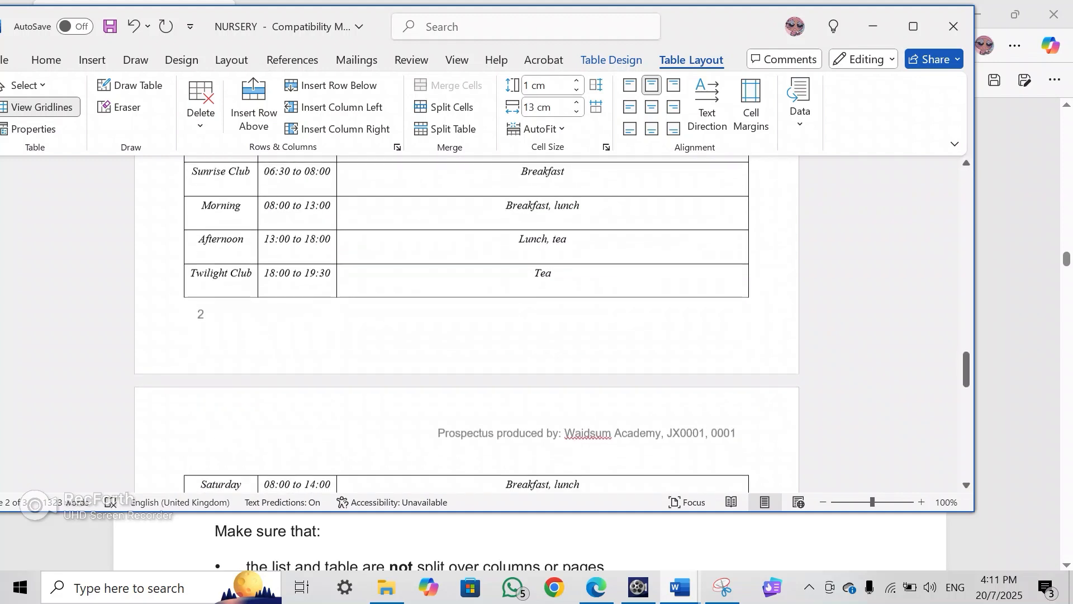
pyautogui.scroll(10, 585, 349)
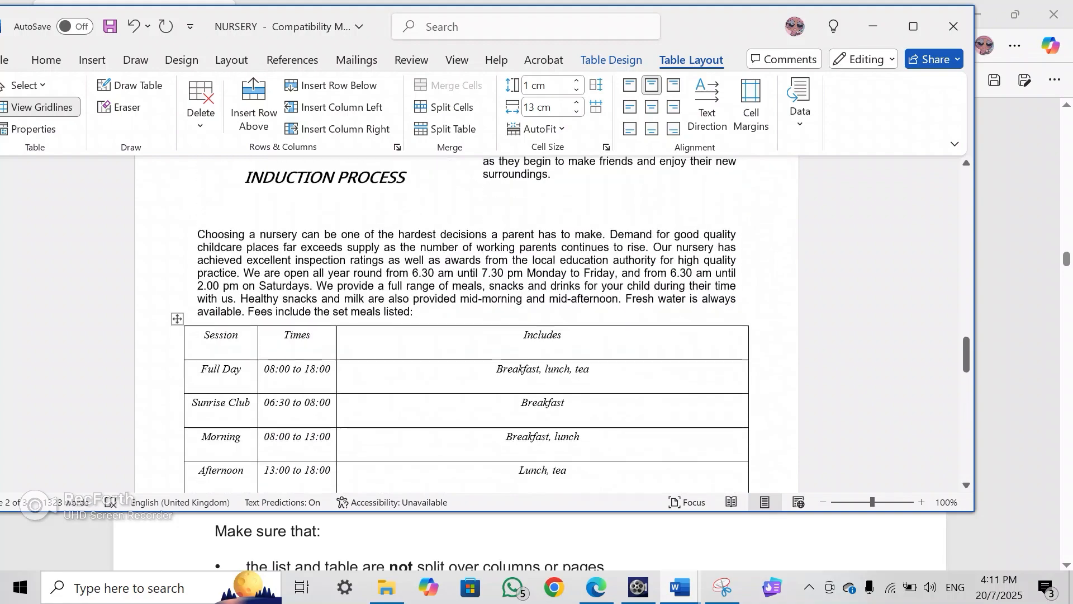
pyautogui.scroll(-6, 585, 349)
pyautogui.scroll(9, 583, 349)
pyautogui.scroll(-9, 583, 348)
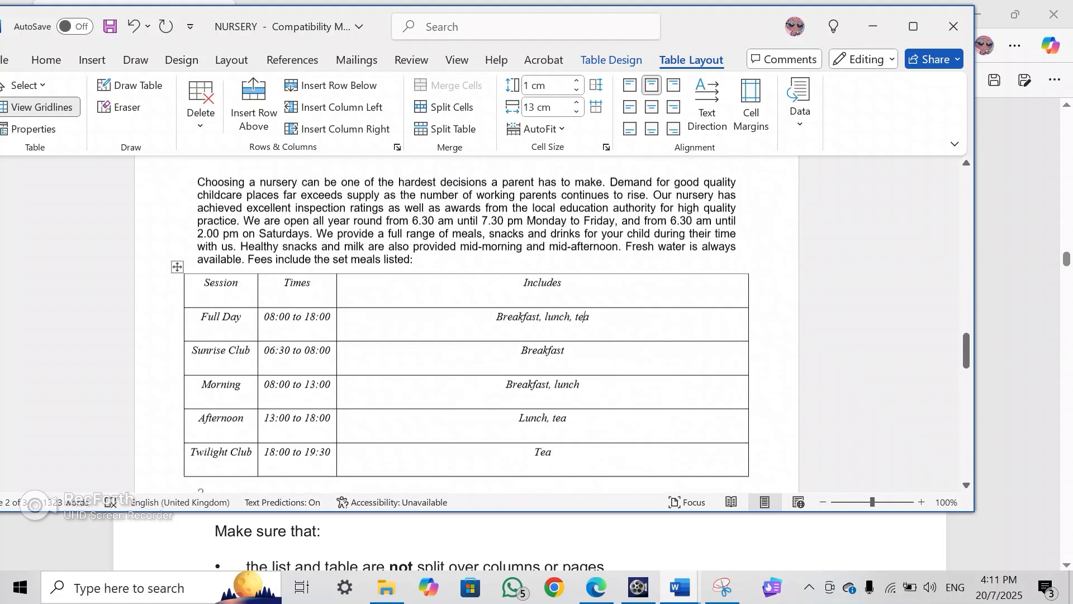
pyautogui.scroll(6, 583, 349)
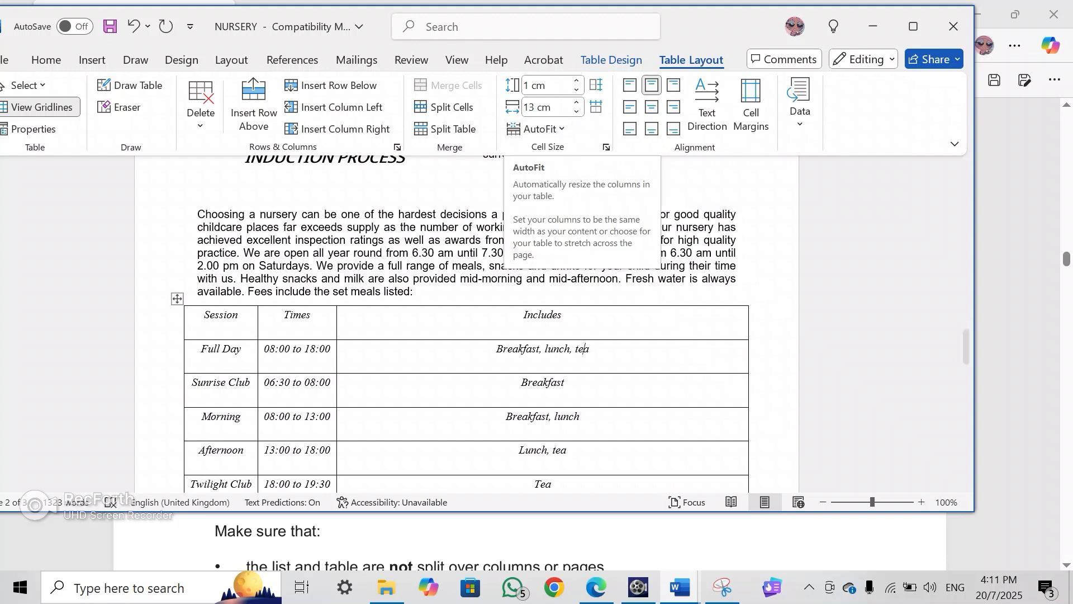
# Save the NURSERY document and open the document search
pyautogui.hotkey('ctrl', 's')
pyautogui.hotkey('ctrl', 'f')
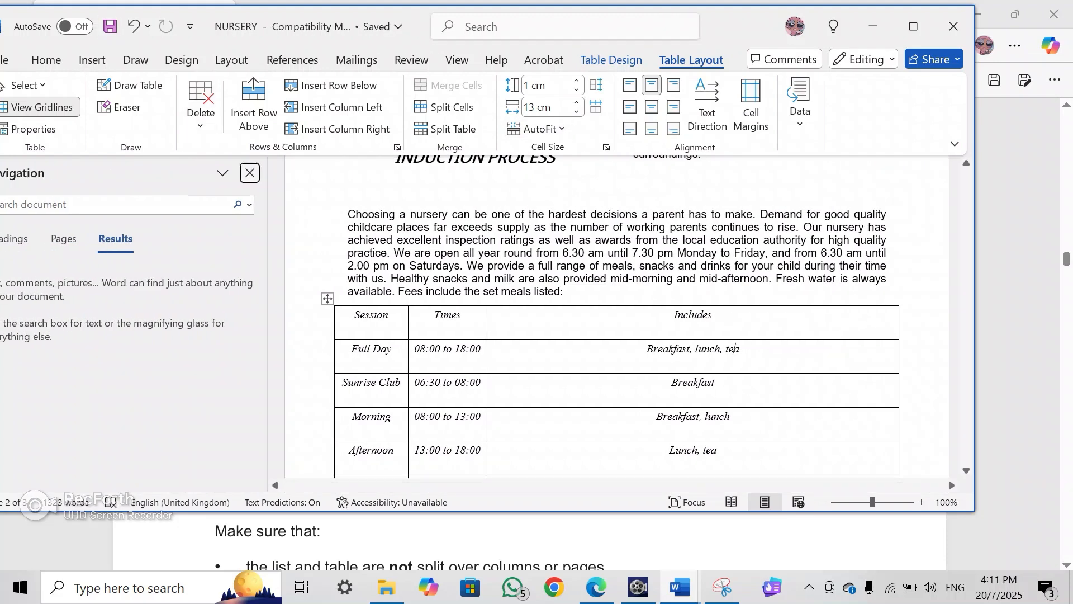
# Switch to the question paper PDF and highlight question 9's remaining table requirements and question 10's proofreading and saving instructions
pyautogui.hotkey('alt', 'Tab')
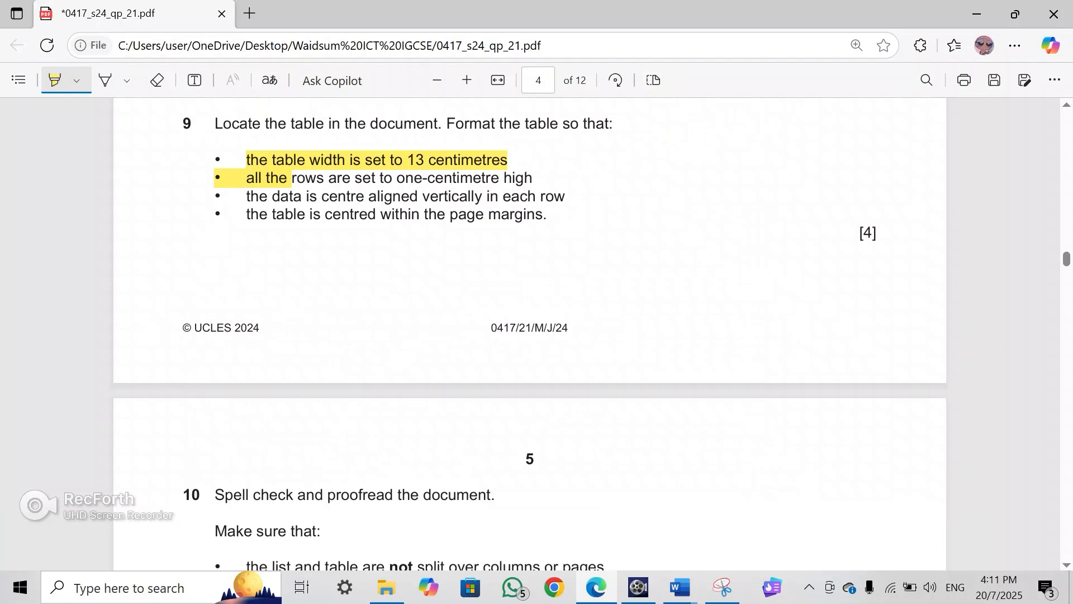
pyautogui.moveTo(292, 196)
pyautogui.mouseDown()
pyautogui.moveTo(379, 179)
pyautogui.moveTo(547, 215)
pyautogui.mouseUp()
pyautogui.scroll(-3, 547, 215)
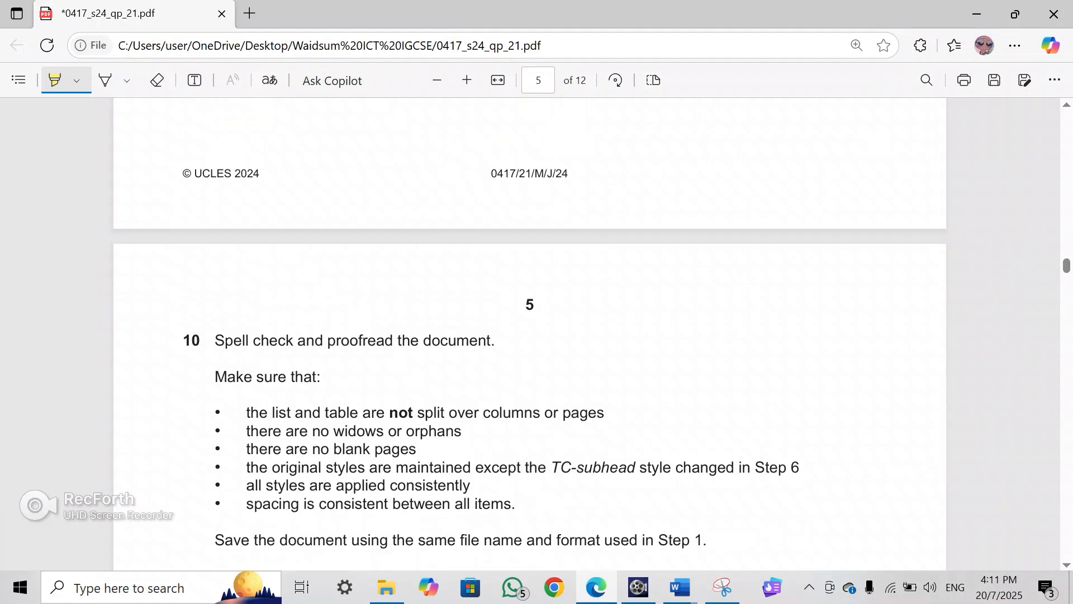
pyautogui.scroll(-1, 530, 333)
pyautogui.moveTo(323, 272)
pyautogui.mouseDown()
pyautogui.moveTo(497, 252)
pyautogui.moveTo(544, 342)
pyautogui.moveTo(605, 345)
pyautogui.moveTo(491, 273)
pyautogui.moveTo(486, 342)
pyautogui.moveTo(800, 397)
pyautogui.moveTo(447, 343)
pyautogui.moveTo(463, 362)
pyautogui.moveTo(308, 362)
pyautogui.mouseUp()
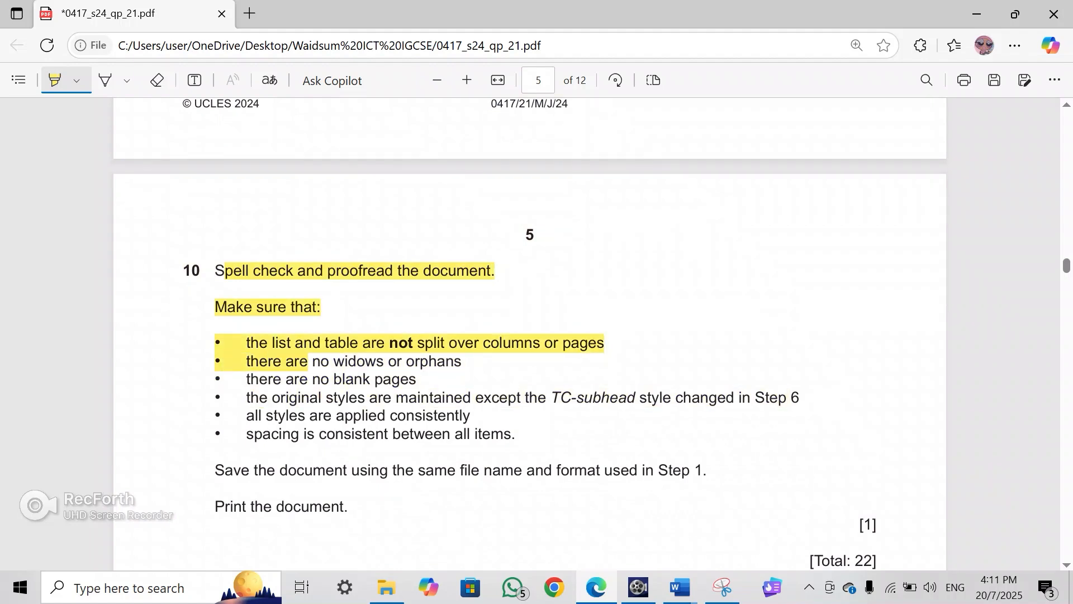
pyautogui.moveTo(454, 362); pyautogui.dragTo(483, 398)
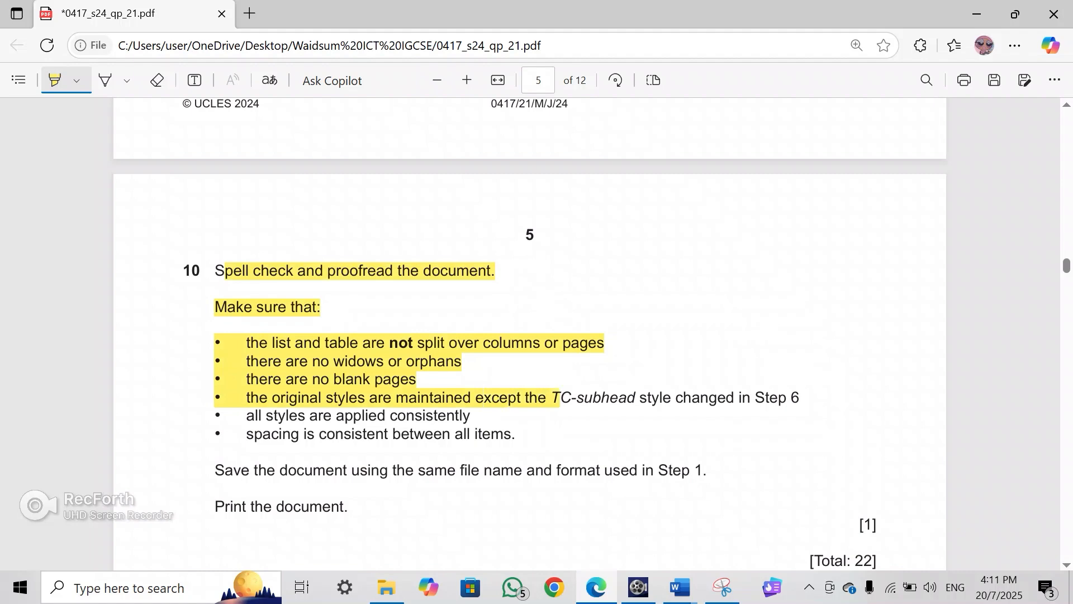
pyautogui.moveTo(791, 398)
pyautogui.mouseDown()
pyautogui.moveTo(390, 431)
pyautogui.moveTo(389, 416)
pyautogui.mouseUp()
pyautogui.scroll(-4, 530, 335)
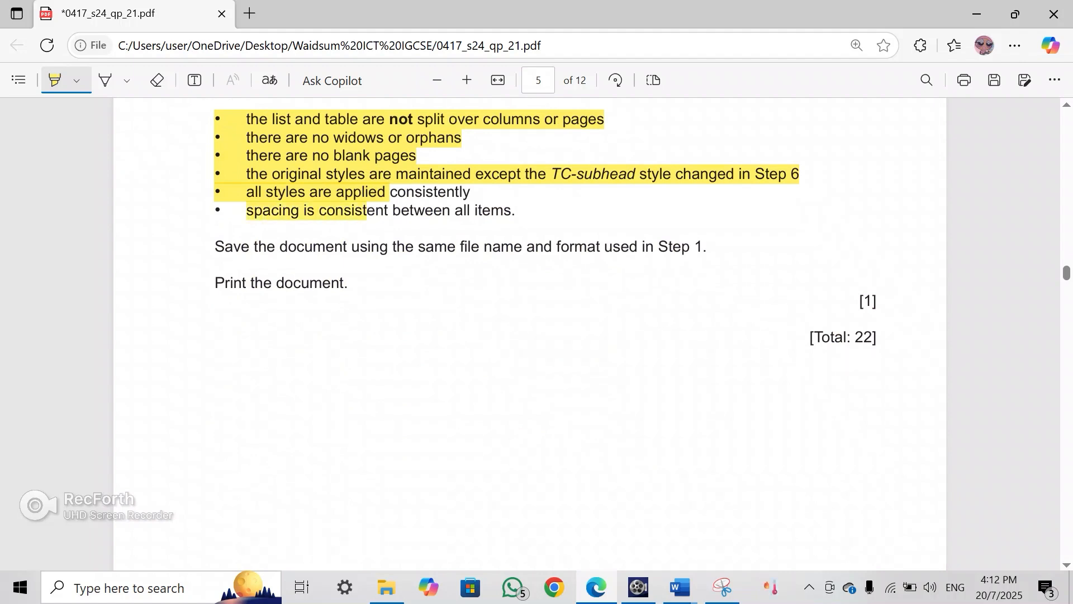
pyautogui.moveTo(367, 212); pyautogui.dragTo(515, 211)
pyautogui.moveTo(258, 246); pyautogui.dragTo(522, 247)
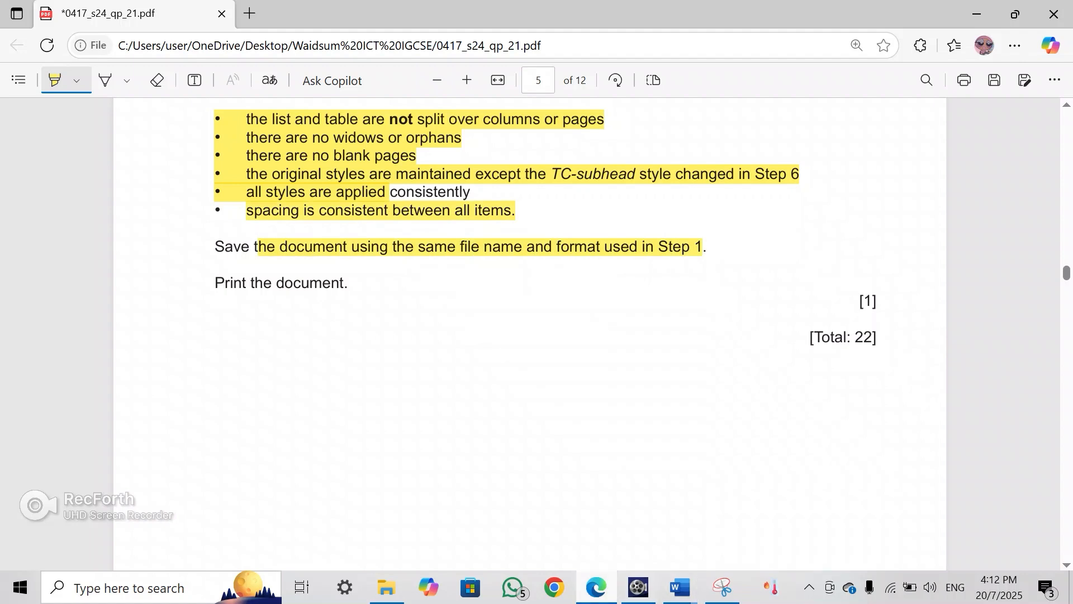
# Switch back to the NURSERY document in Word, start the proofing check and ignore the spelling flag on Waidsum in the header
pyautogui.click(680, 586)
pyautogui.click(770, 520)
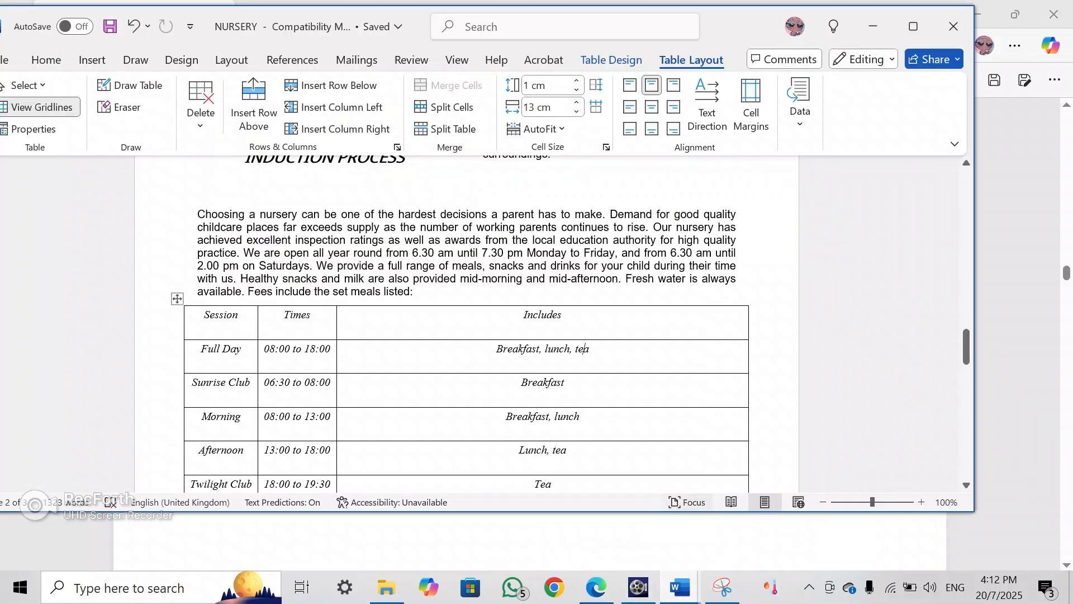
pyautogui.click(110, 502)
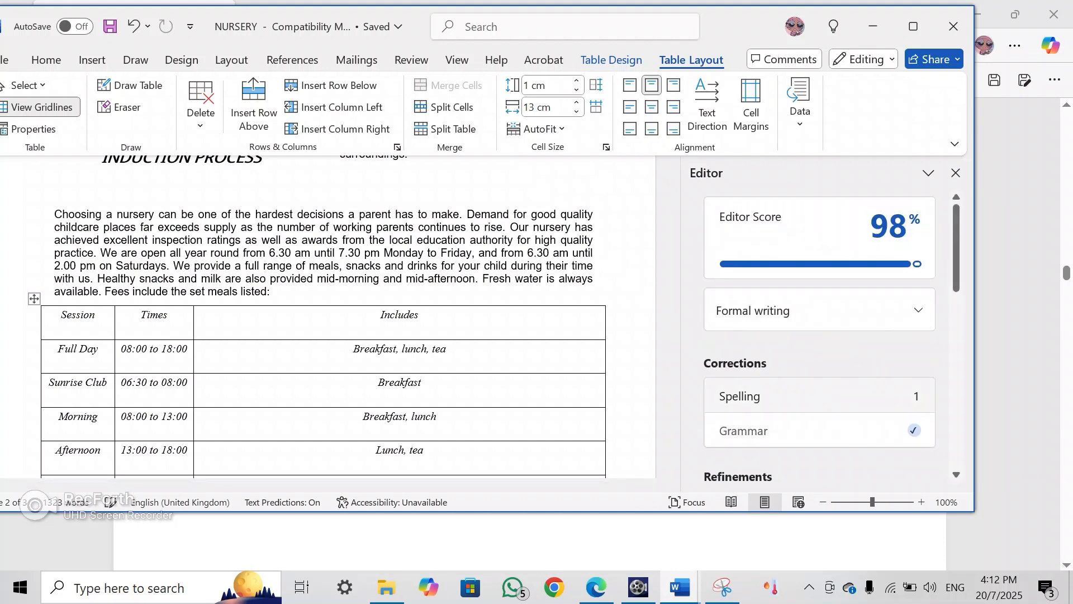
pyautogui.click(818, 396)
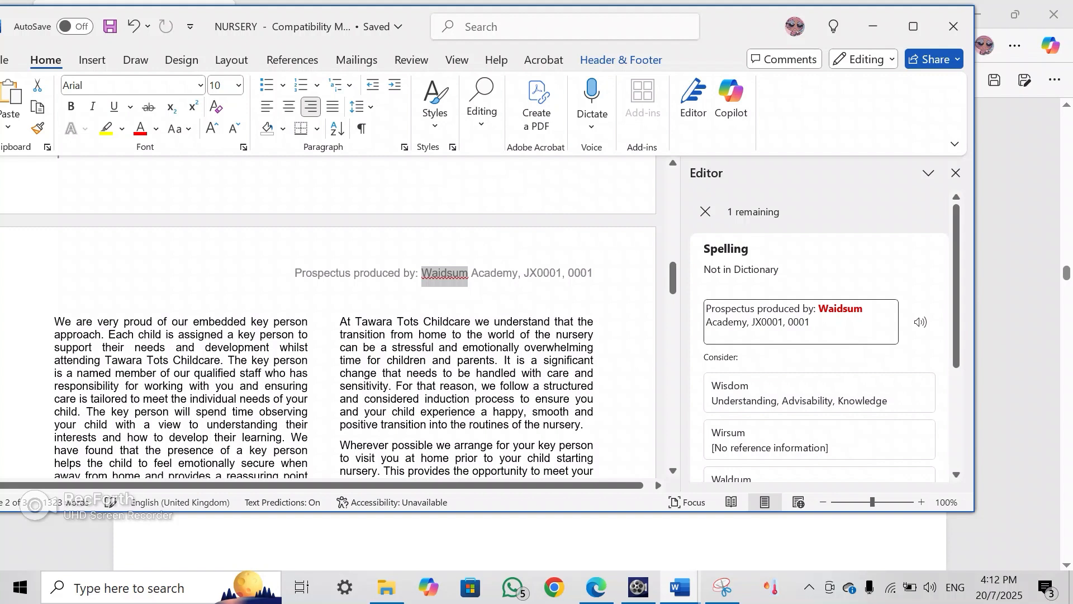
pyautogui.scroll(-3, 819, 358)
pyautogui.click(818, 418)
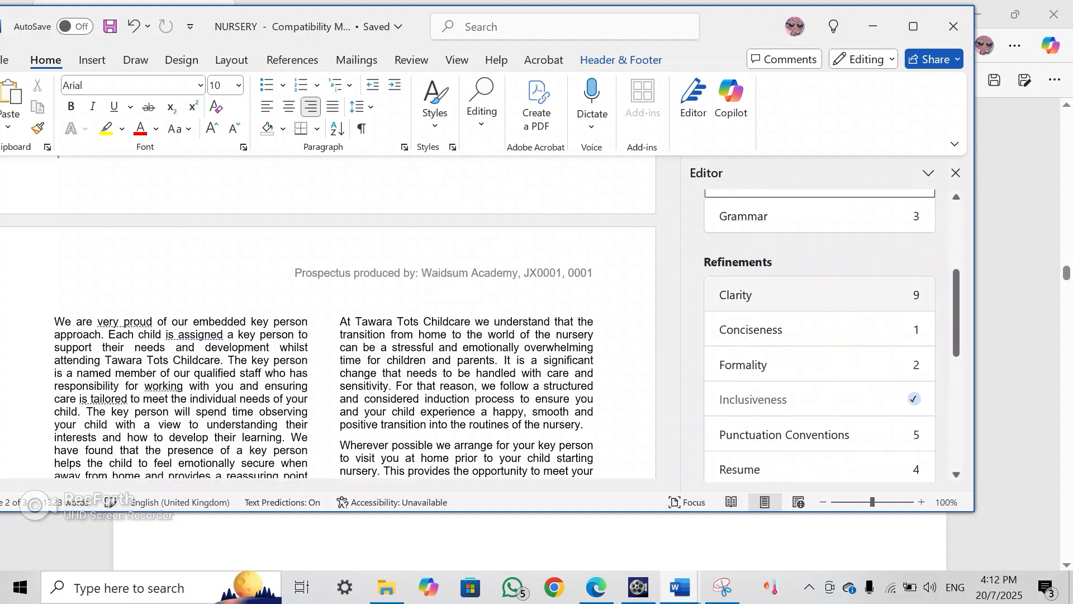
# Ignore every Clarity suggestion once, from "are structured" in the introduction through the rest of the document
pyautogui.click(735, 295)
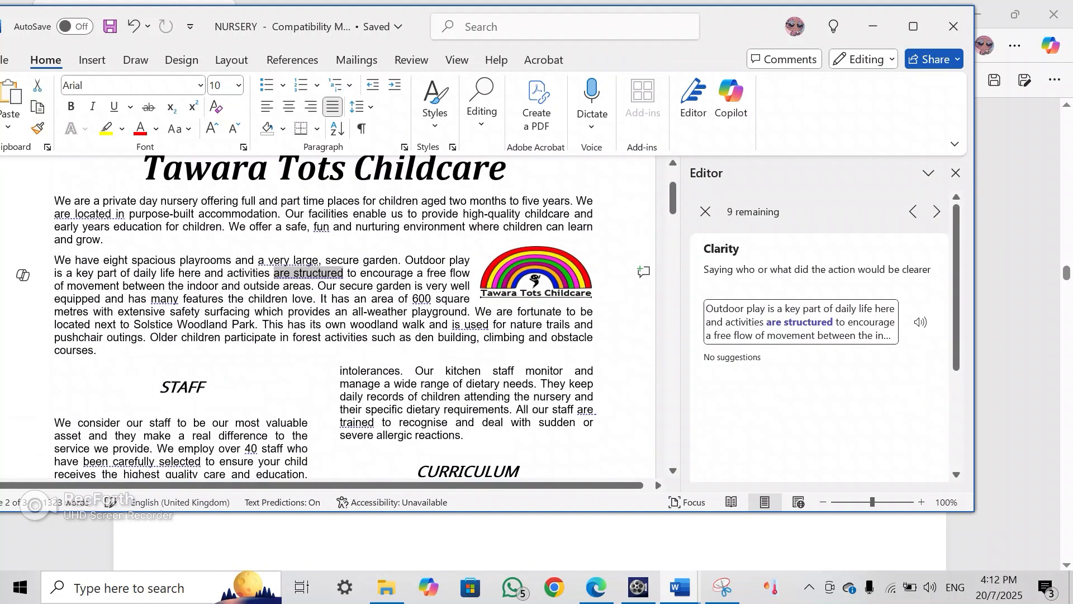
pyautogui.scroll(-5, 819, 335)
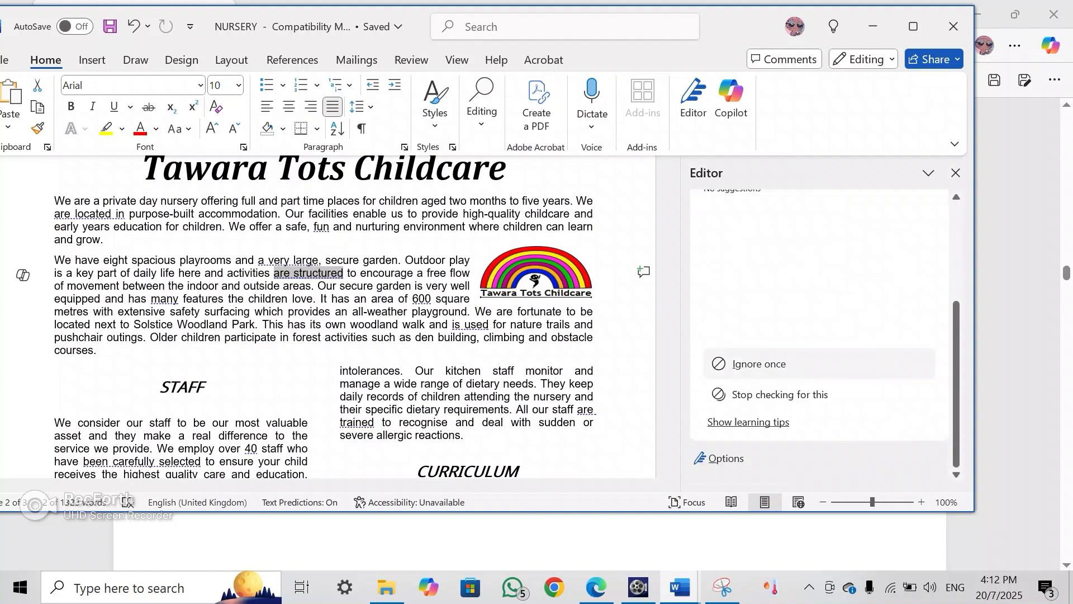
pyautogui.click(759, 363)
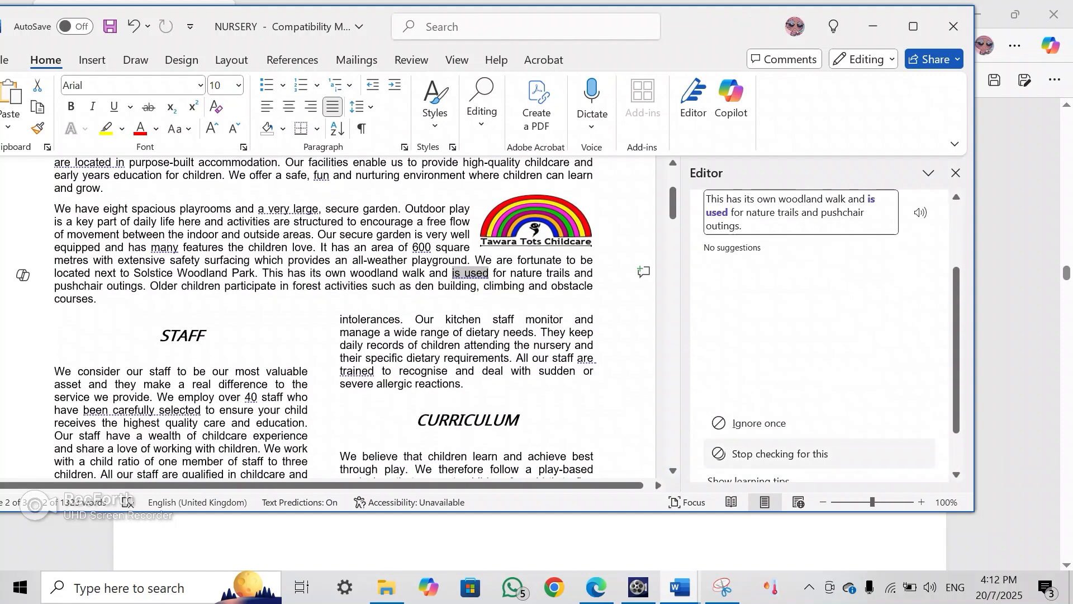
pyautogui.click(759, 422)
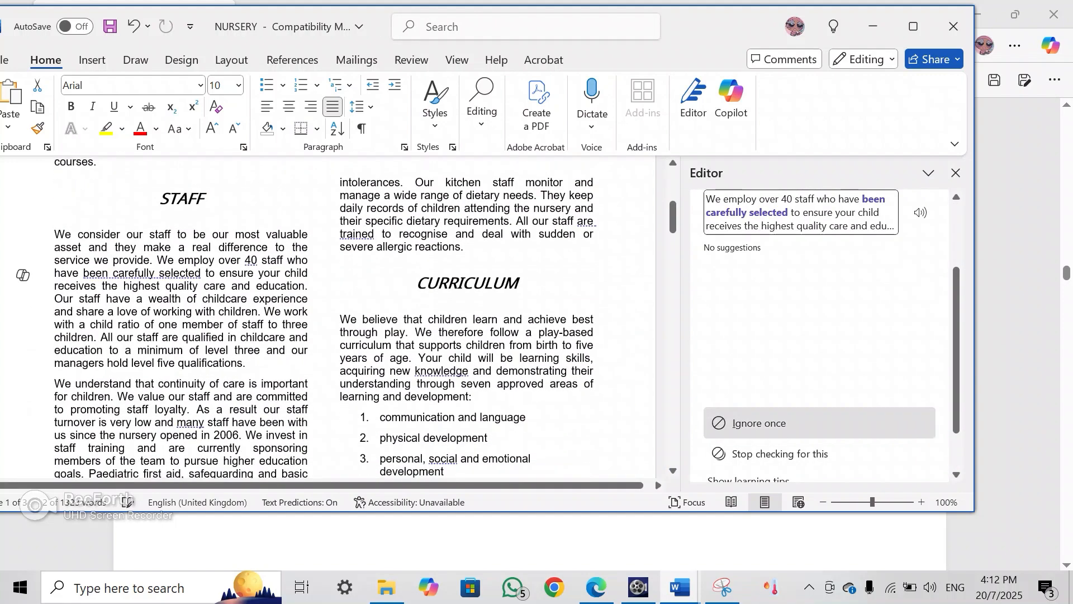
pyautogui.click(759, 422)
pyautogui.click(759, 423)
pyautogui.click(759, 423)
pyautogui.click(759, 423)
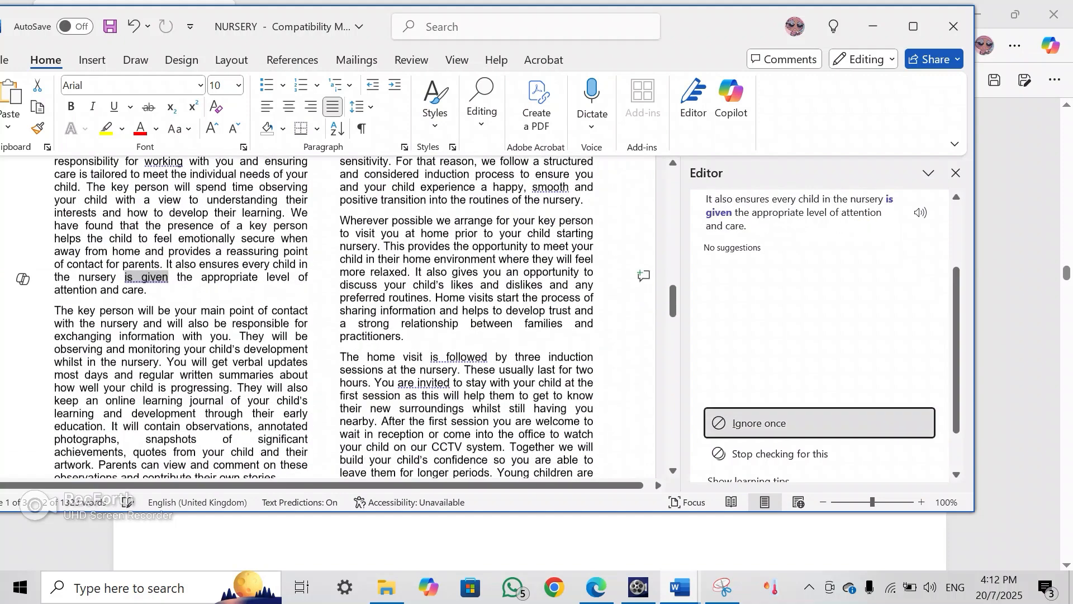
pyautogui.click(759, 423)
pyautogui.click(759, 422)
pyautogui.click(759, 423)
# Accept all the Grammar suggestions, adding commas after words such as "asset", "low" and "confidence" and changing "helps" to "help"
pyautogui.click(759, 423)
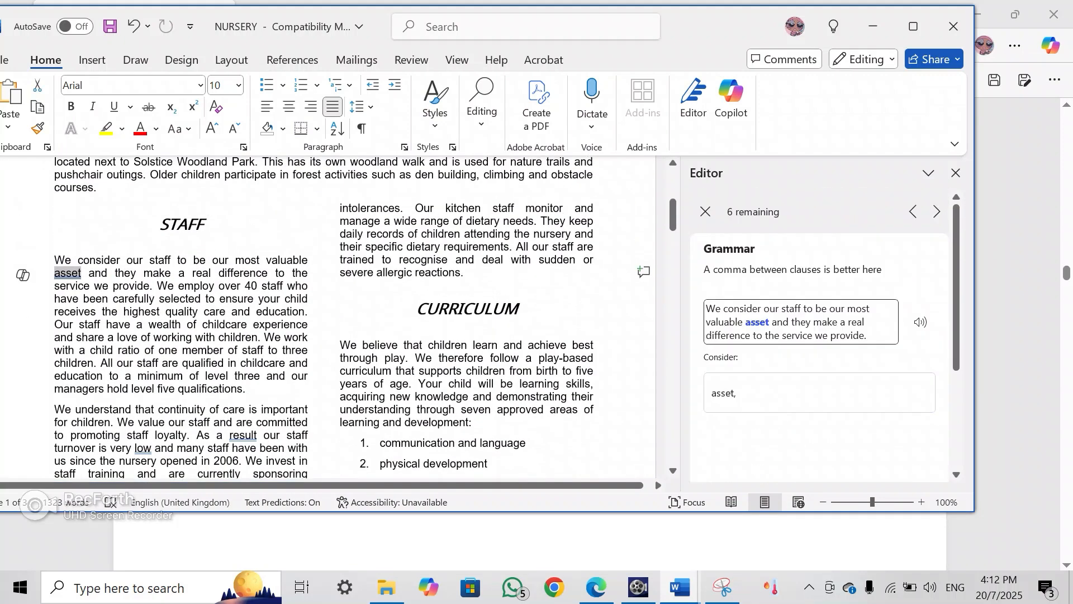
pyautogui.click(726, 392)
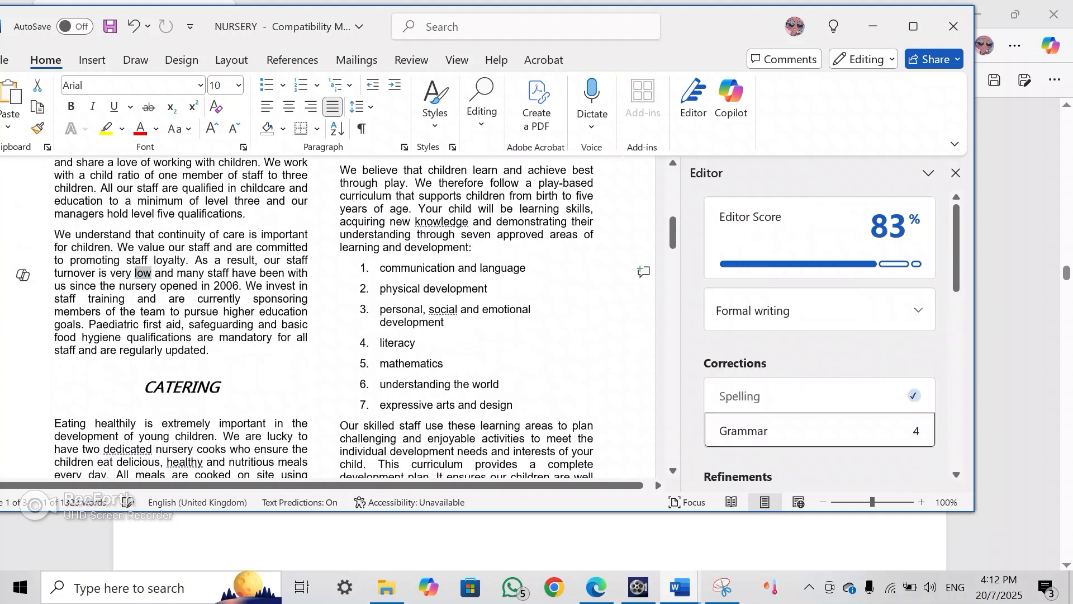
pyautogui.click(819, 431)
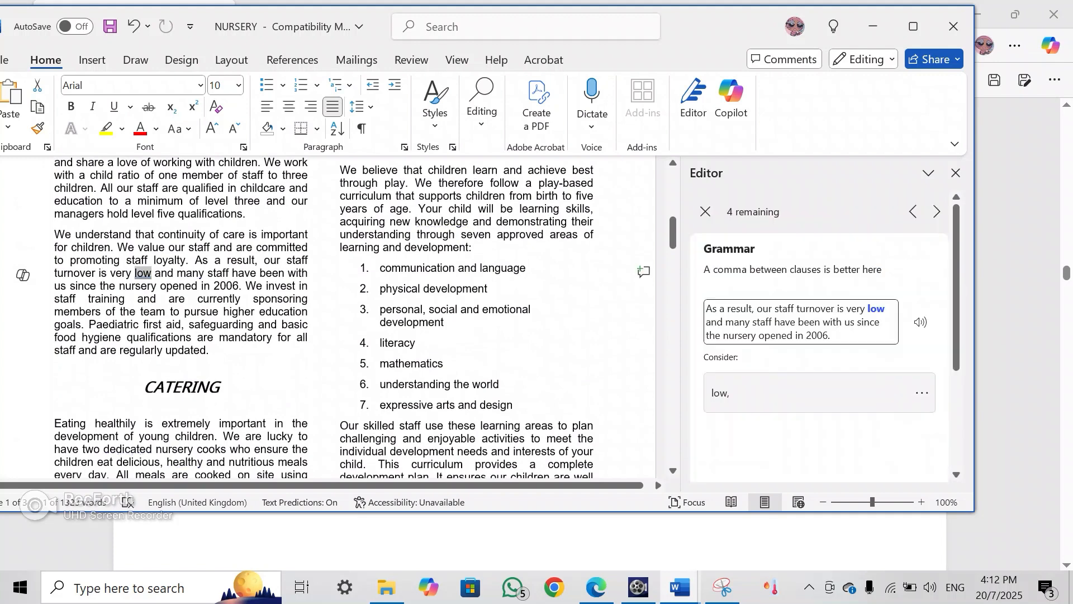
pyautogui.click(727, 393)
pyautogui.click(805, 392)
pyautogui.click(805, 392)
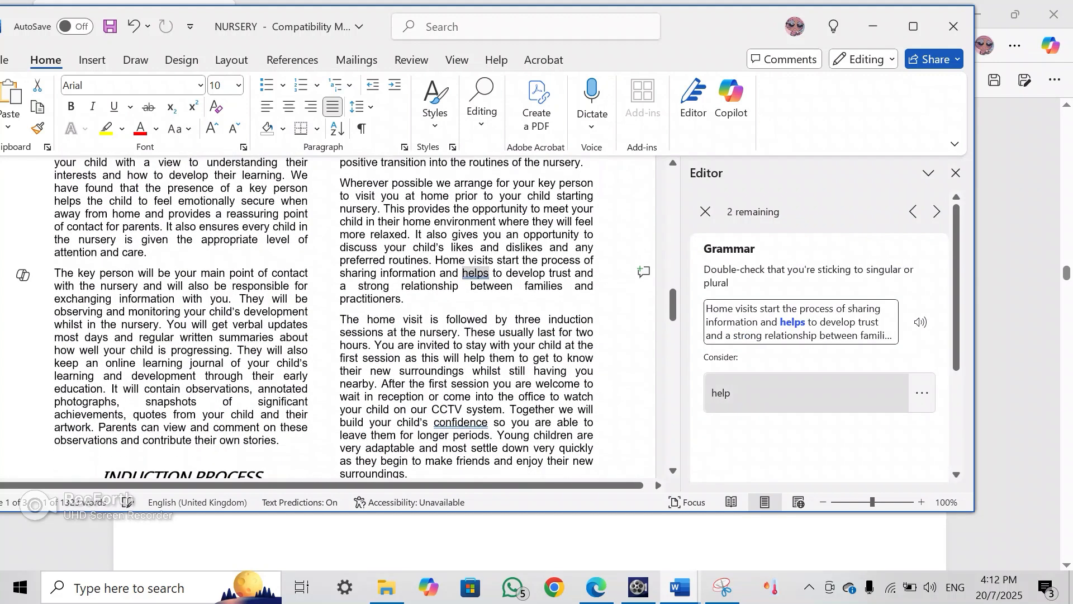
pyautogui.click(804, 393)
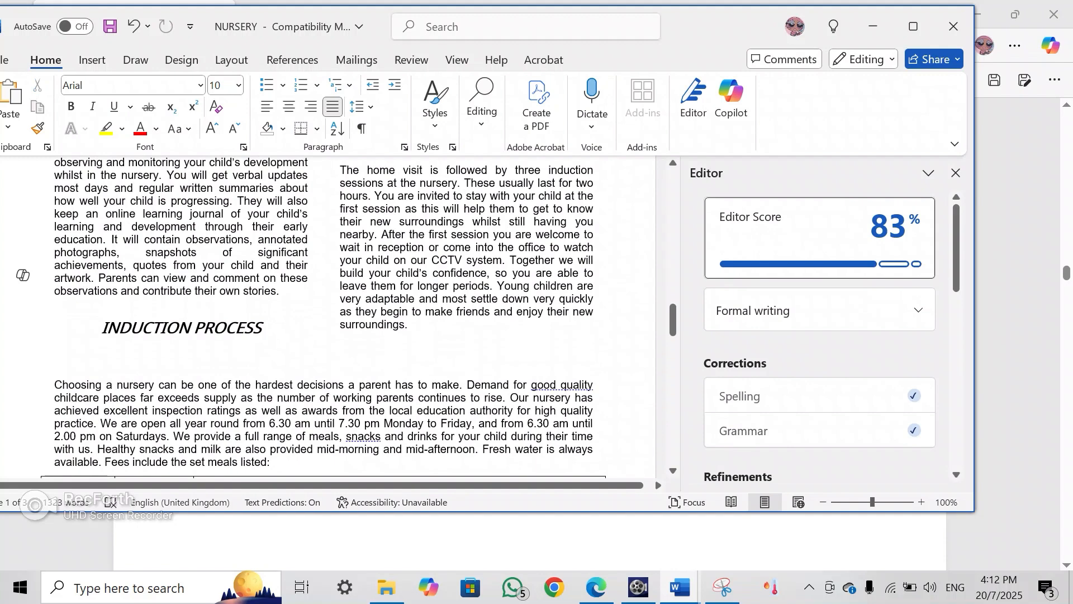
# Examine the table's split across pages 2 and 3, the Editor's Refinements categories and the Vocabulary suggestion for "good quality"
pyautogui.scroll(-6, 357, 319)
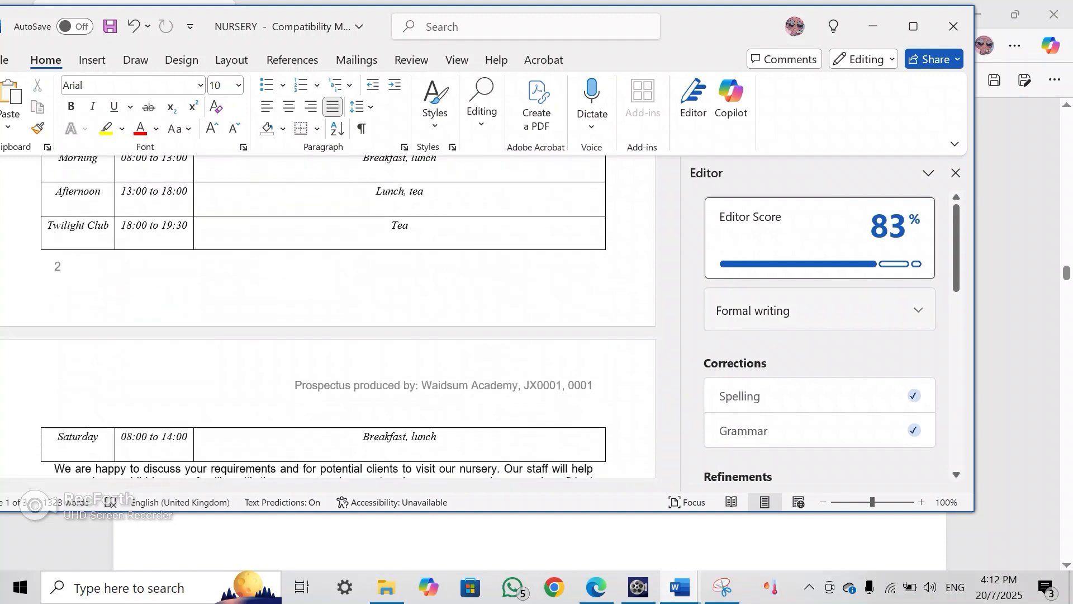
pyautogui.scroll(-3, 819, 310)
pyautogui.scroll(3, 820, 336)
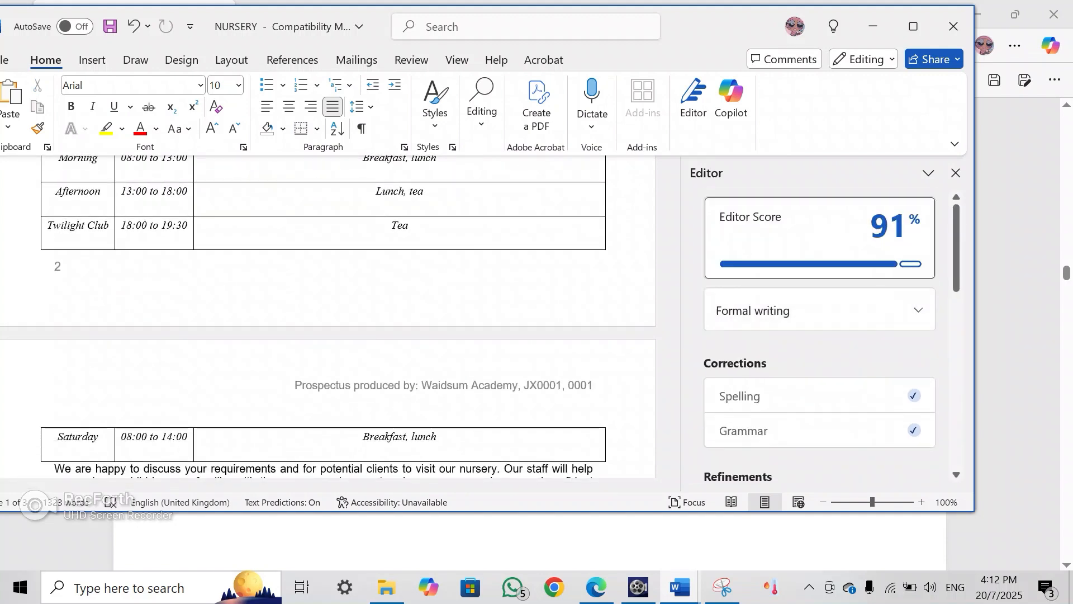
pyautogui.scroll(-5, 819, 335)
pyautogui.scroll(3, 819, 336)
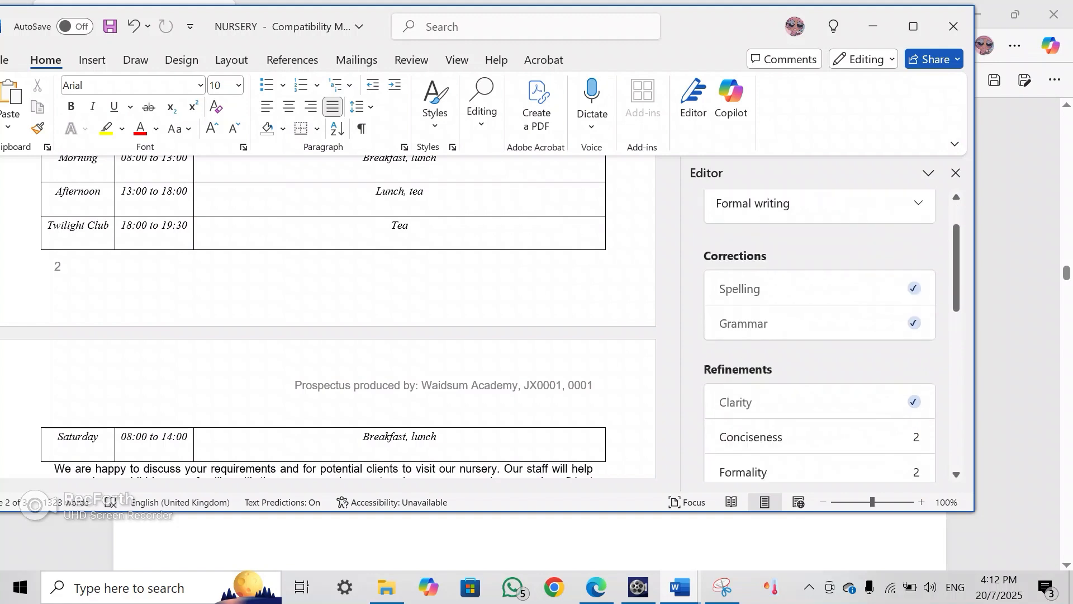
pyautogui.scroll(-3, 819, 336)
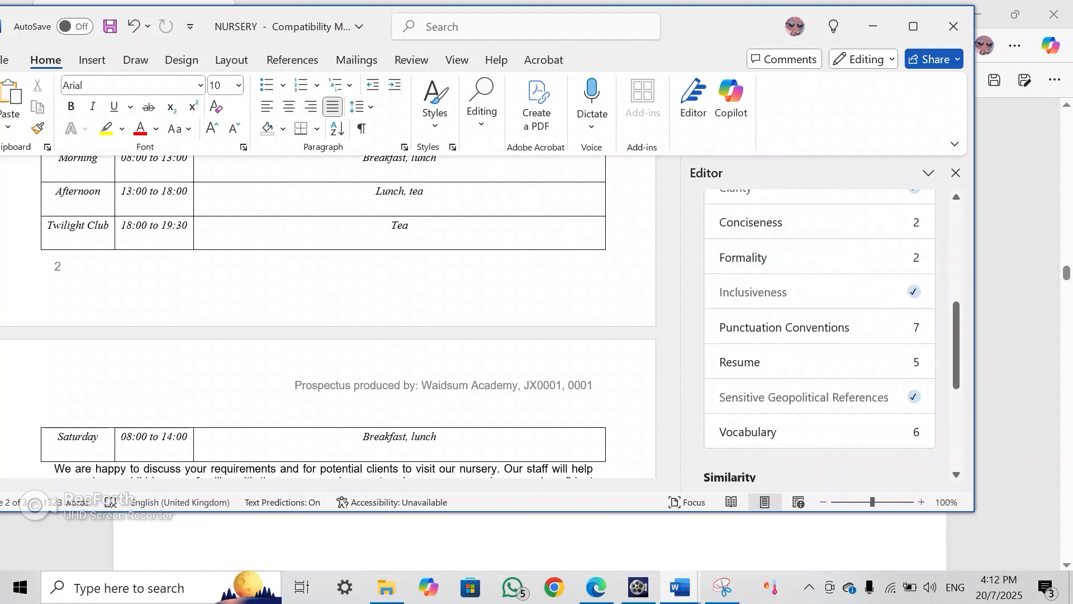
pyautogui.click(810, 432)
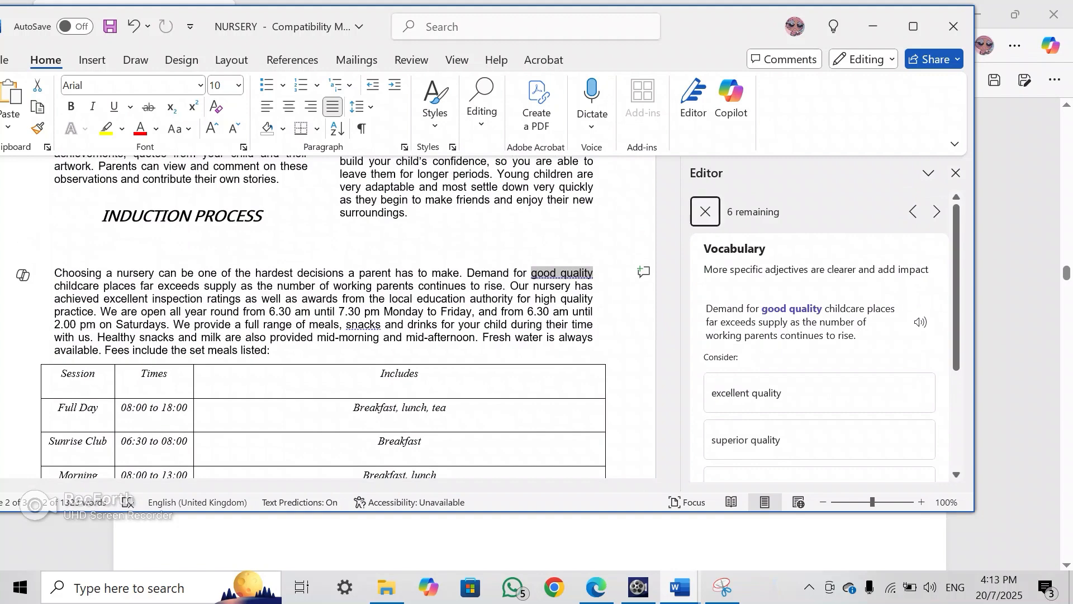
pyautogui.click(706, 211)
# Restart the Editor check and accept the Formality suggestions, replacing 600 with "six hundred" and 40 with "forty"
pyautogui.scroll(5, 819, 339)
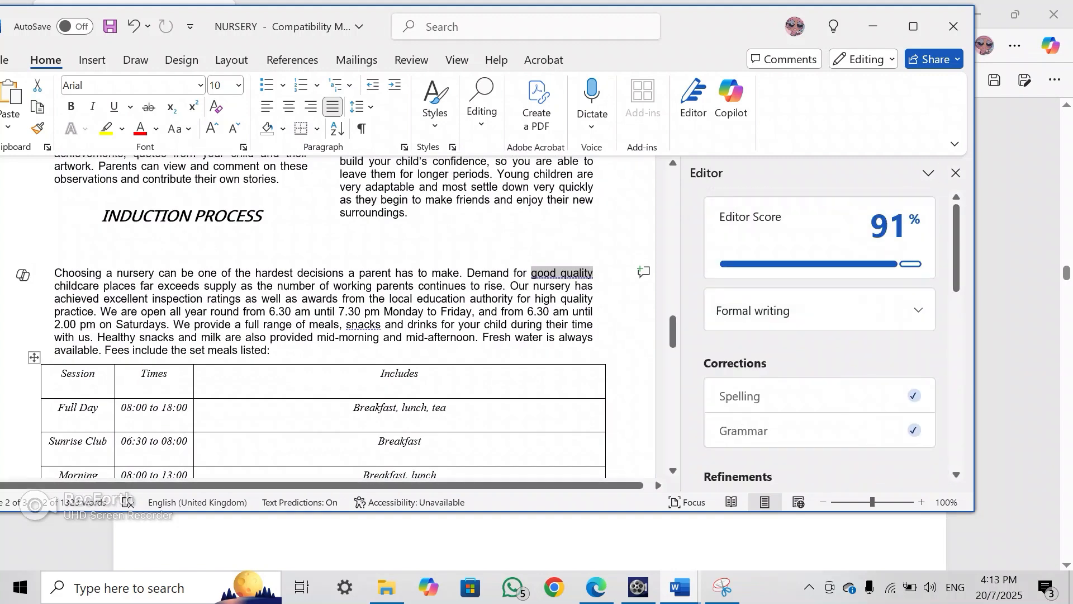
pyautogui.scroll(10, 324, 335)
pyautogui.click(309, 374)
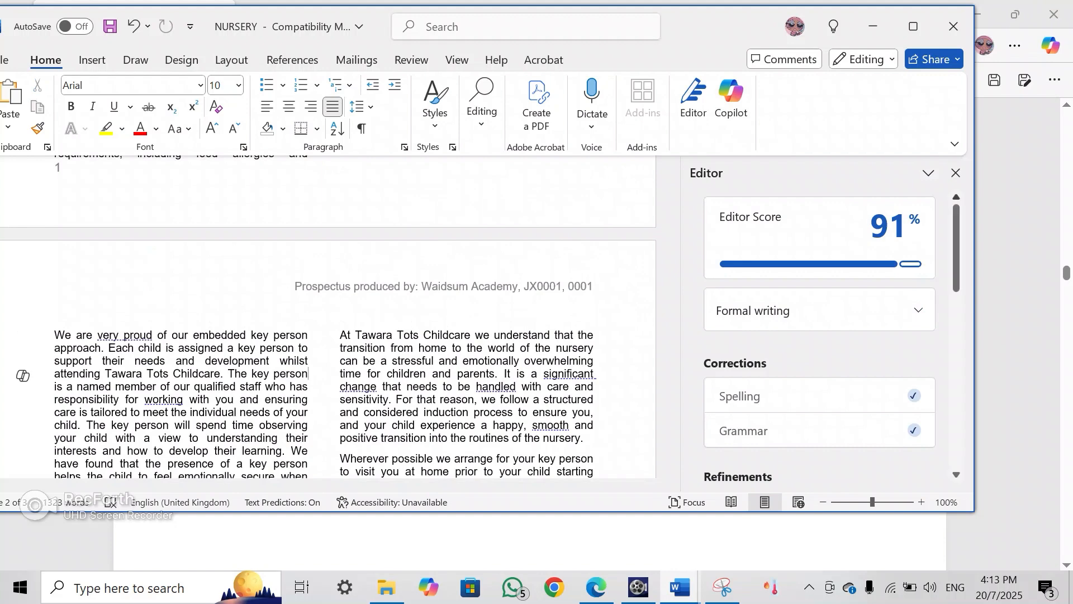
pyautogui.click(956, 172)
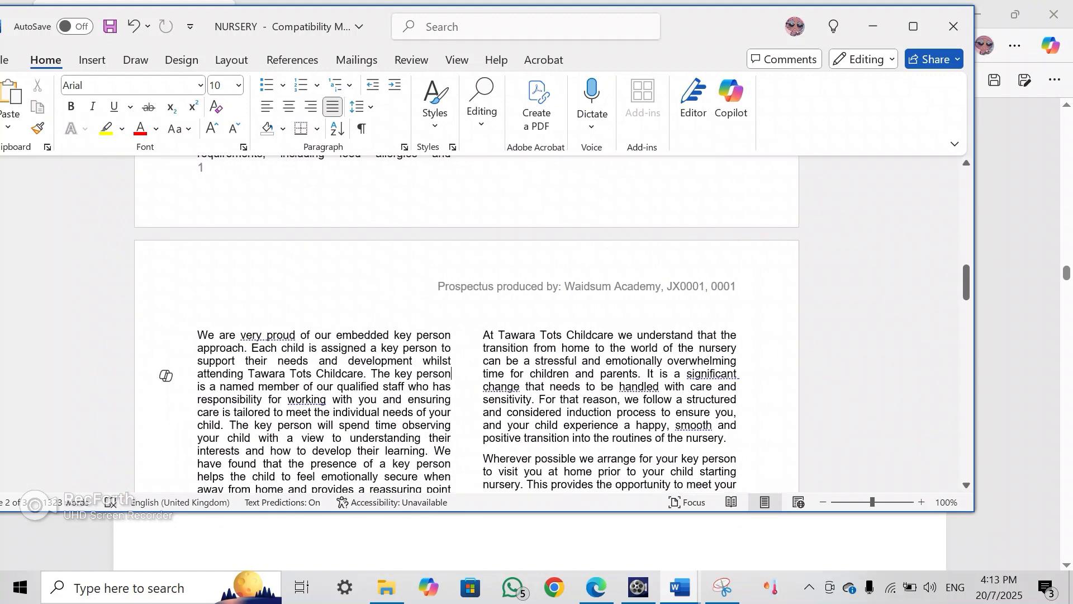
pyautogui.scroll(10, 467, 335)
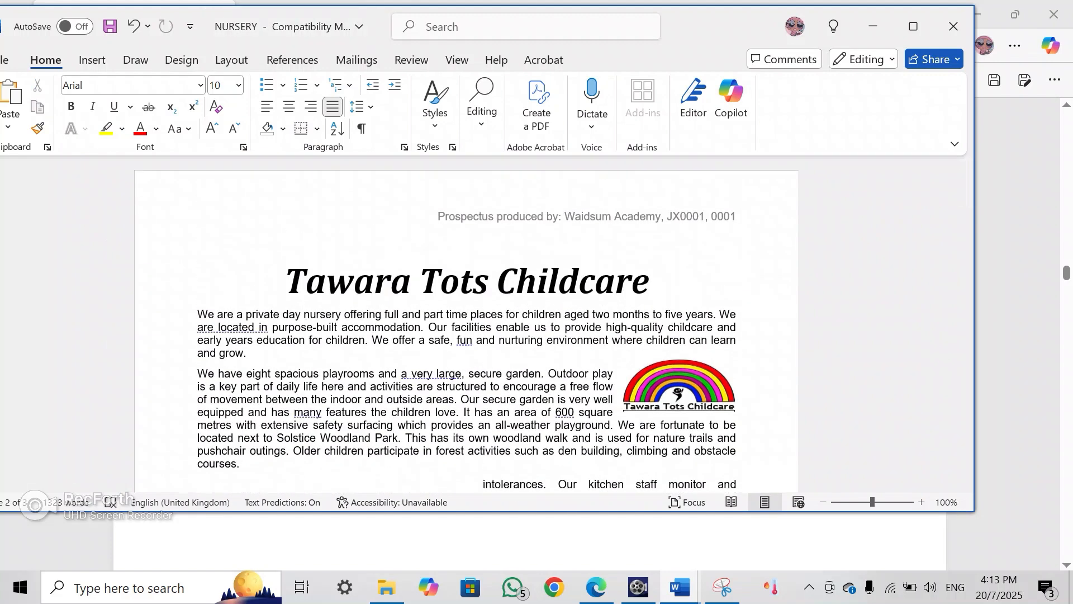
pyautogui.press('F7')
pyautogui.scroll(-3, 819, 364)
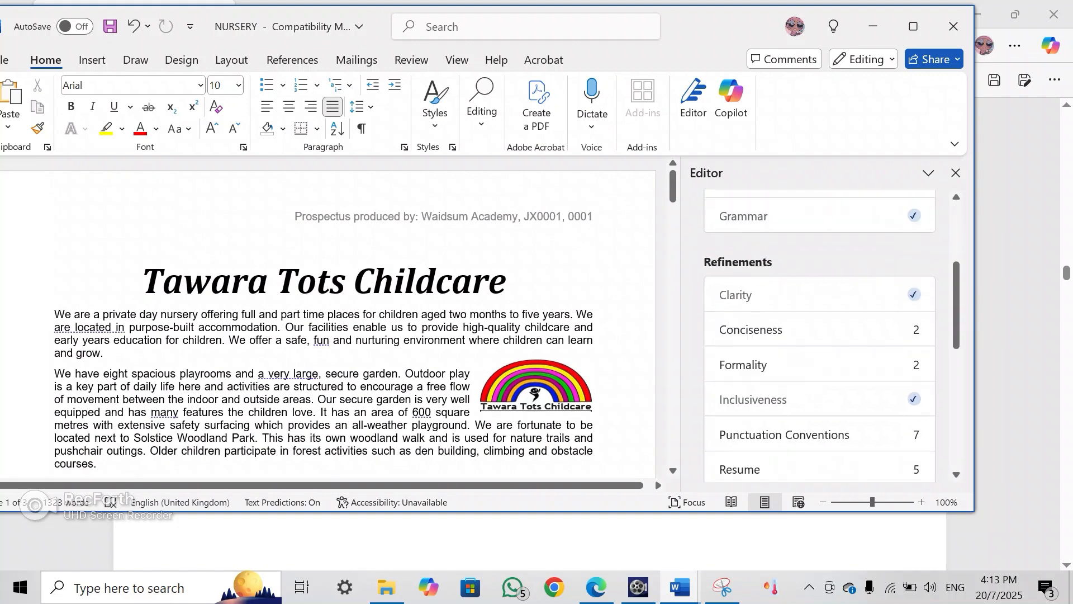
pyautogui.click(819, 364)
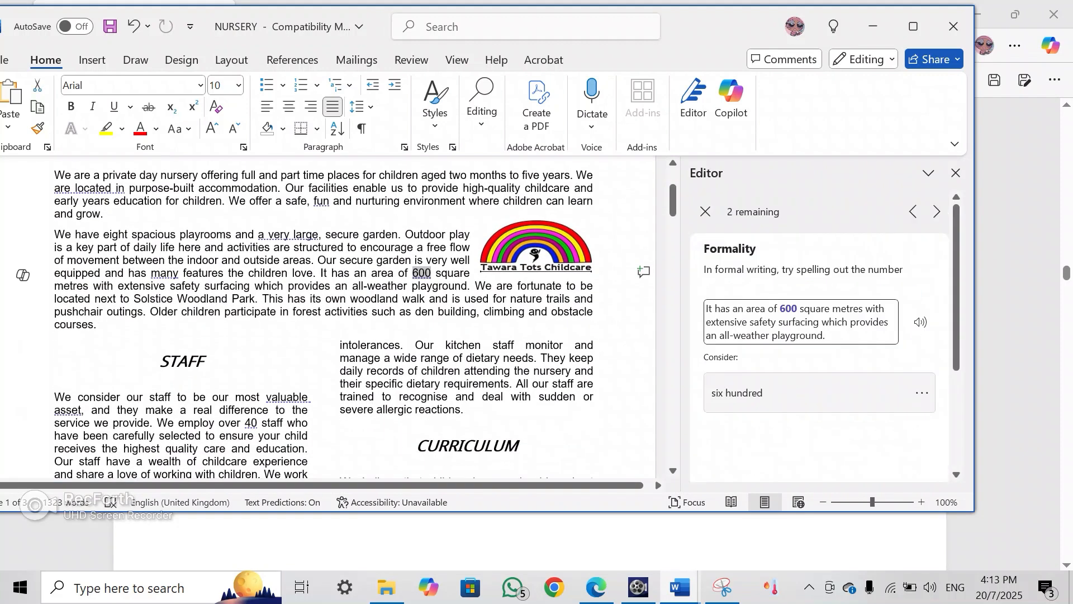
pyautogui.click(805, 393)
pyautogui.click(805, 393)
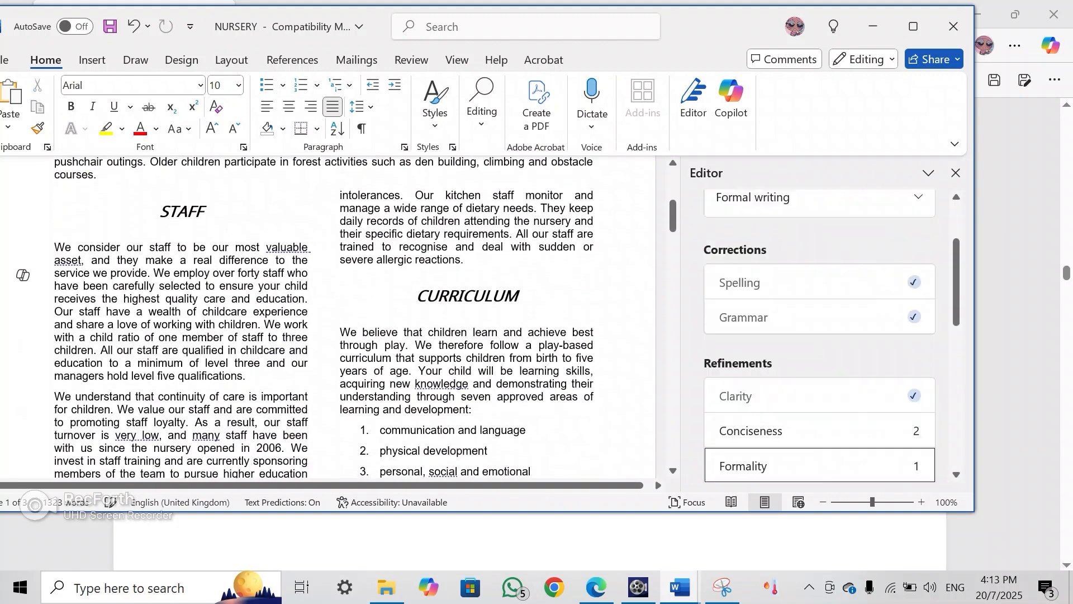
# Accept the Conciseness suggestions, replacing "are located in" with "are in" and "valuable asset" with "asset"
pyautogui.click(805, 430)
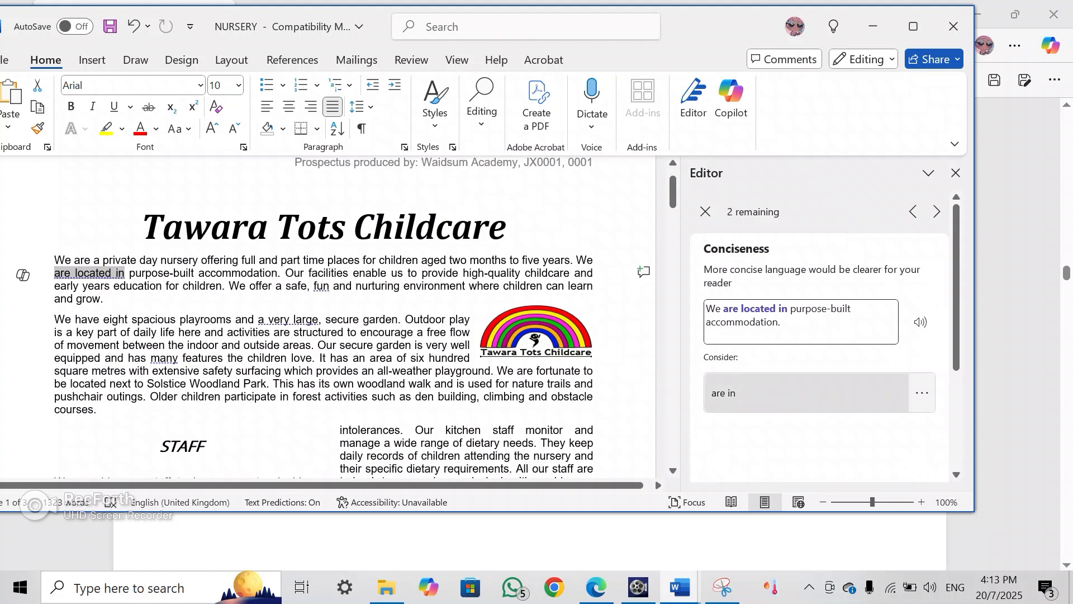
pyautogui.click(805, 392)
pyautogui.click(805, 392)
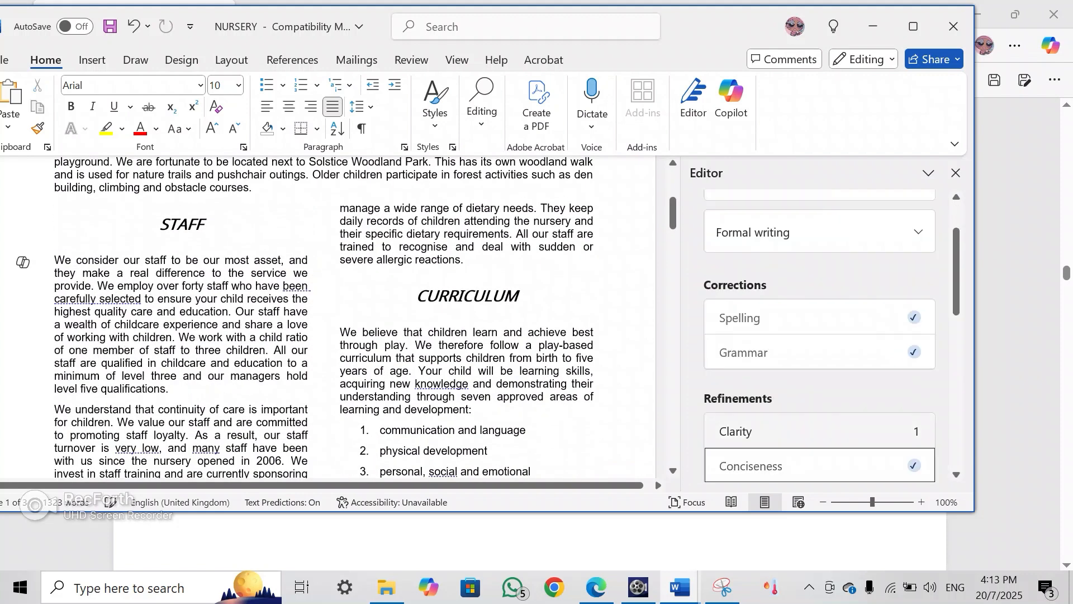
# Open the Editor's Clarity suggestion for "been carefully selected" and ignore it once
pyautogui.click(805, 431)
pyautogui.scroll(-3, 805, 364)
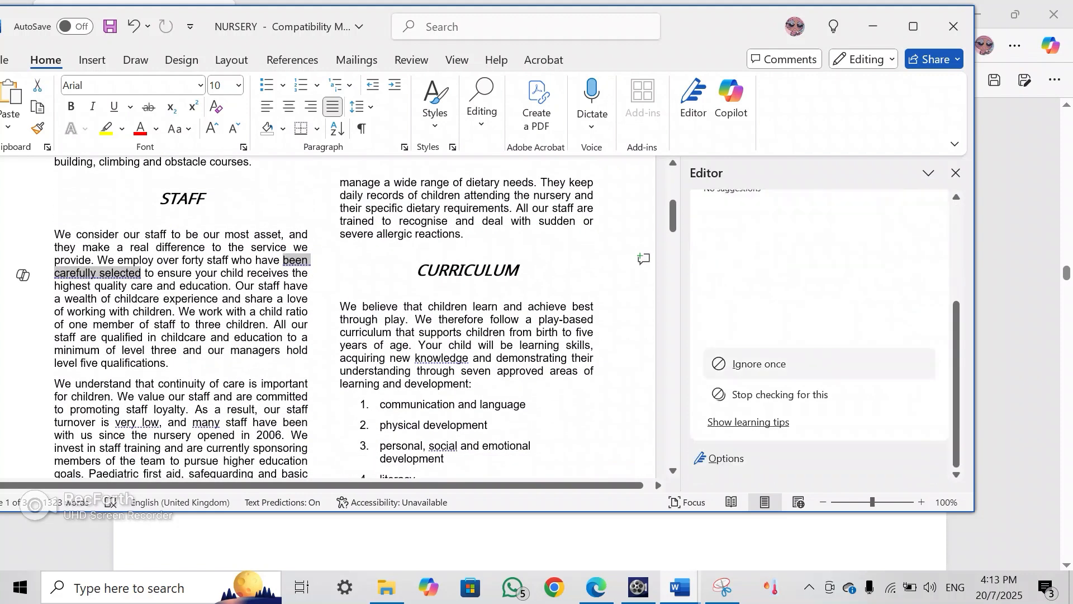
pyautogui.click(805, 364)
# Look at the Editor's Vocabulary suggestion for "very low" and the Resume suggestion for "many" without changing the text
pyautogui.scroll(-3, 805, 364)
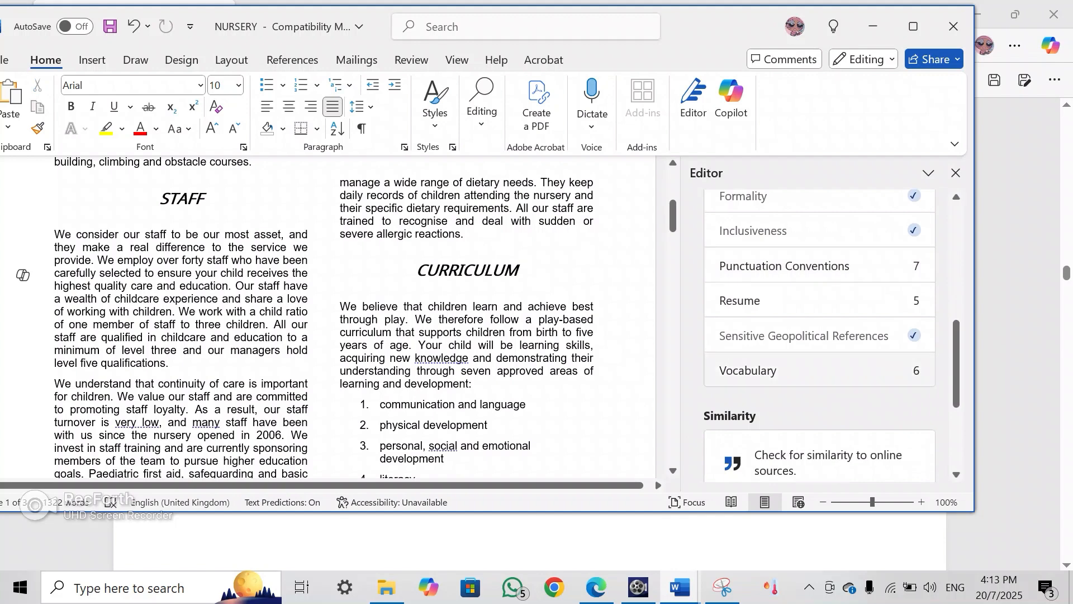
pyautogui.click(804, 370)
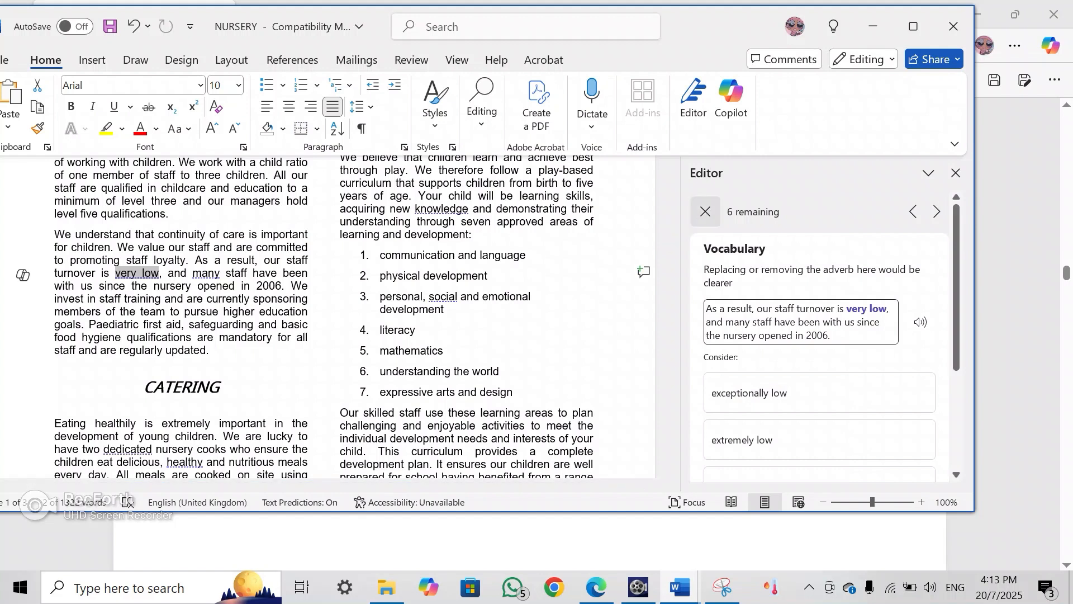
pyautogui.click(705, 211)
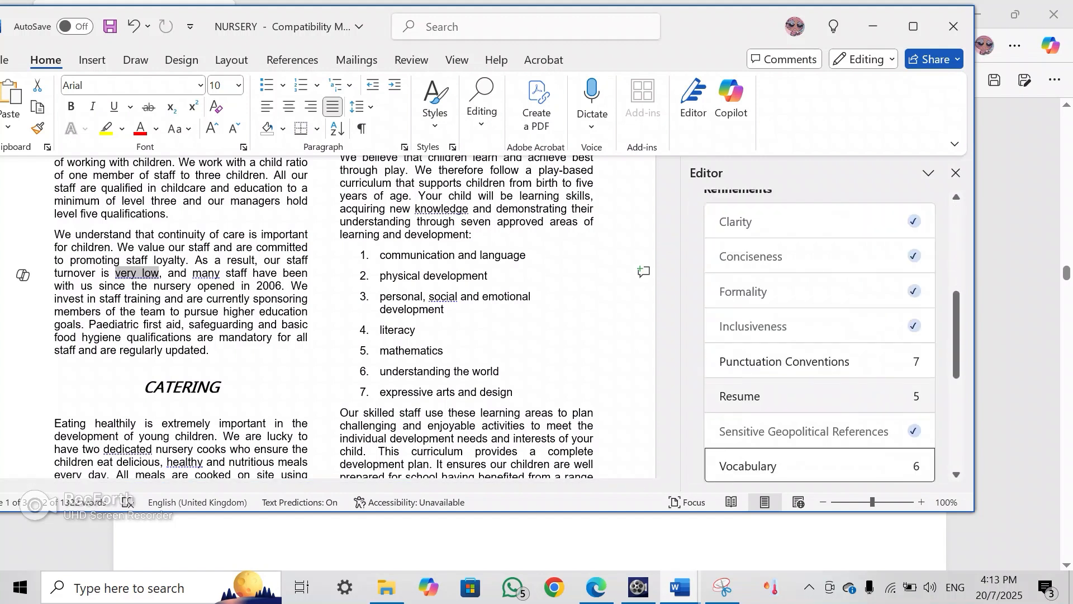
pyautogui.click(805, 396)
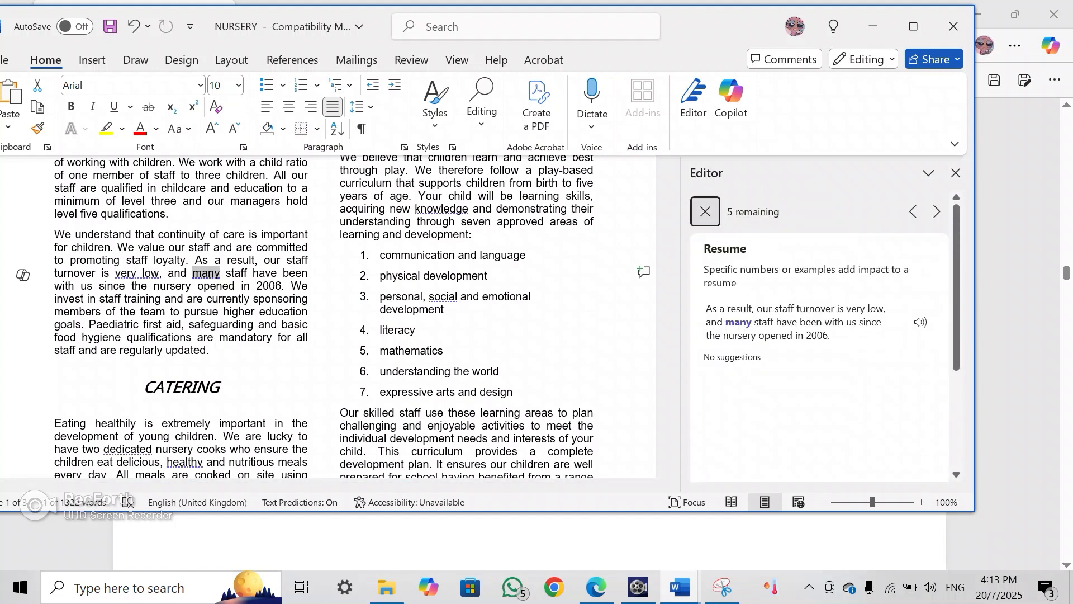
pyautogui.click(705, 212)
# Accept all the Punctuation Conventions suggestions, adding commas before "and" after words such as "healthy", "fat", "knowledge", "social" and "snacks"
pyautogui.click(799, 431)
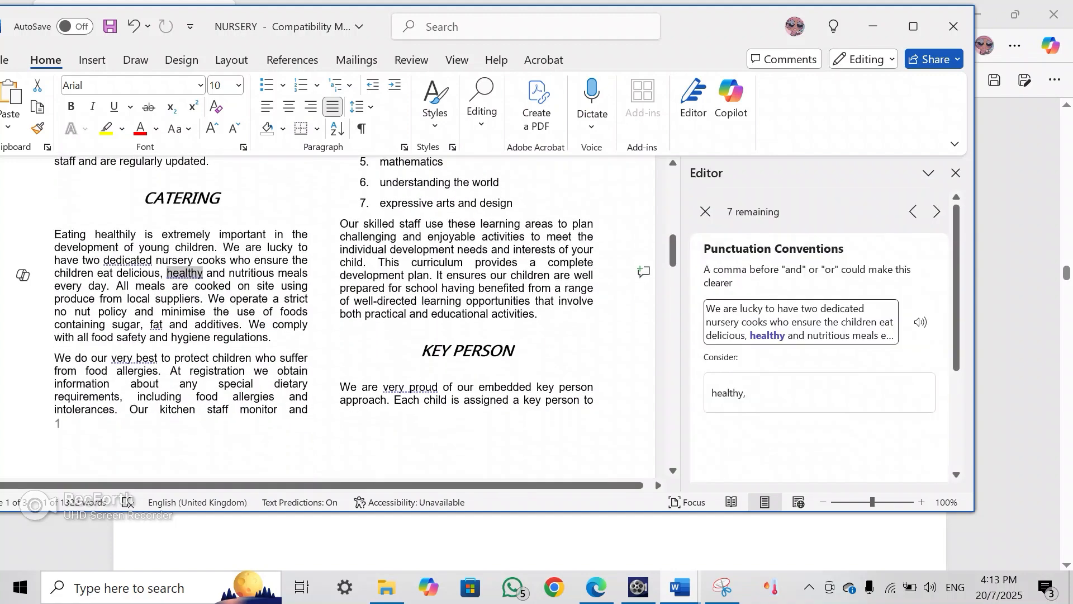
pyautogui.click(793, 393)
pyautogui.click(794, 393)
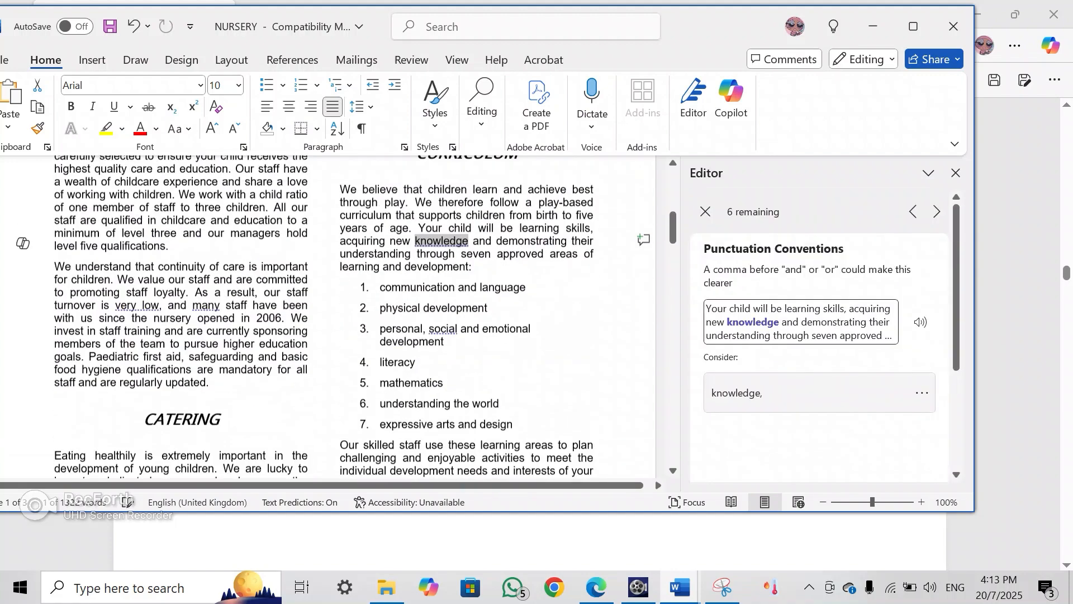
pyautogui.click(794, 392)
pyautogui.click(794, 392)
pyautogui.click(793, 393)
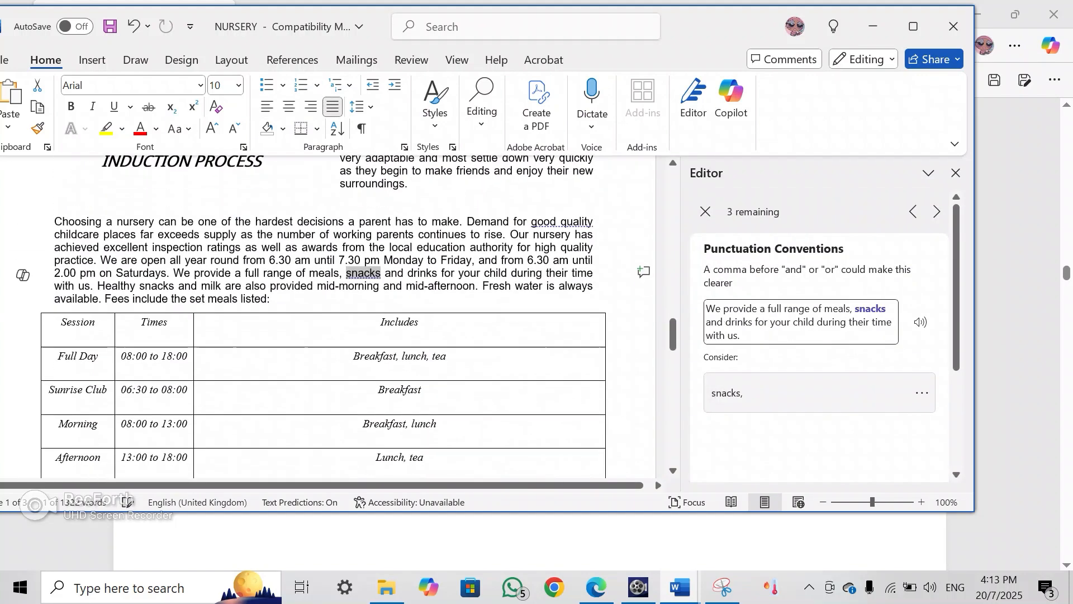
pyautogui.click(793, 392)
pyautogui.click(793, 392)
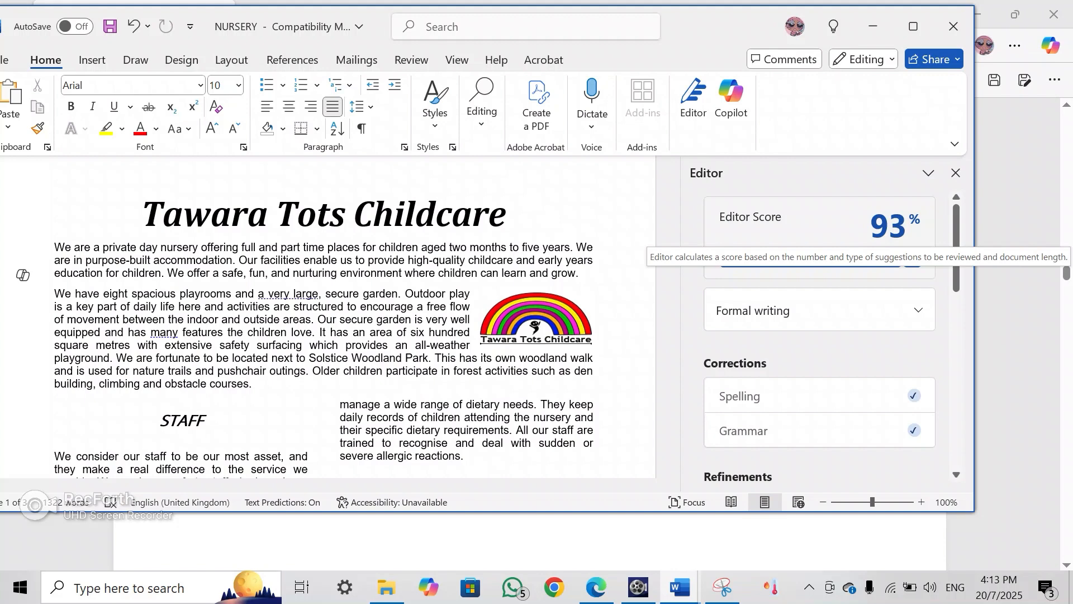
# Accept Vocabulary suggestions replacing "a very large" with "a large", "very low" with "extremely low" and "very best" with "best"
pyautogui.scroll(-2, 324, 317)
pyautogui.scroll(-7, 819, 361)
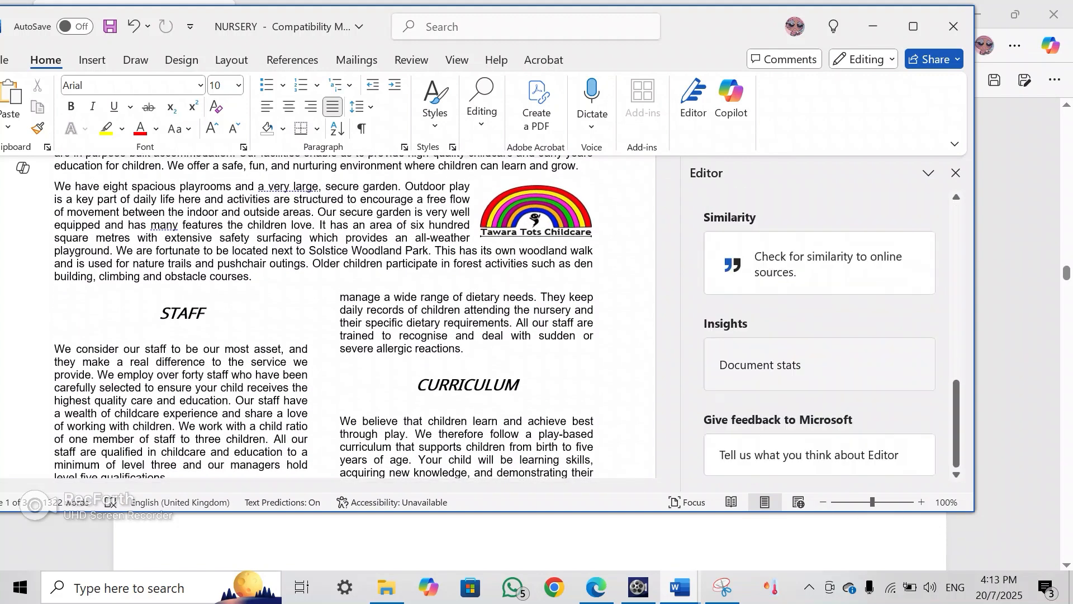
pyautogui.scroll(6, 819, 281)
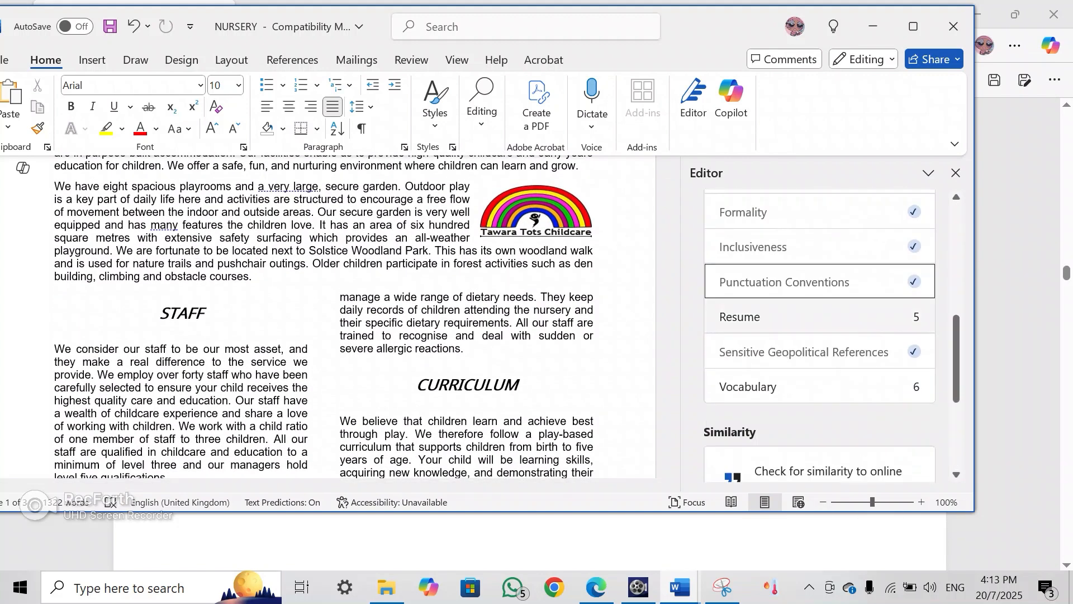
pyautogui.click(820, 386)
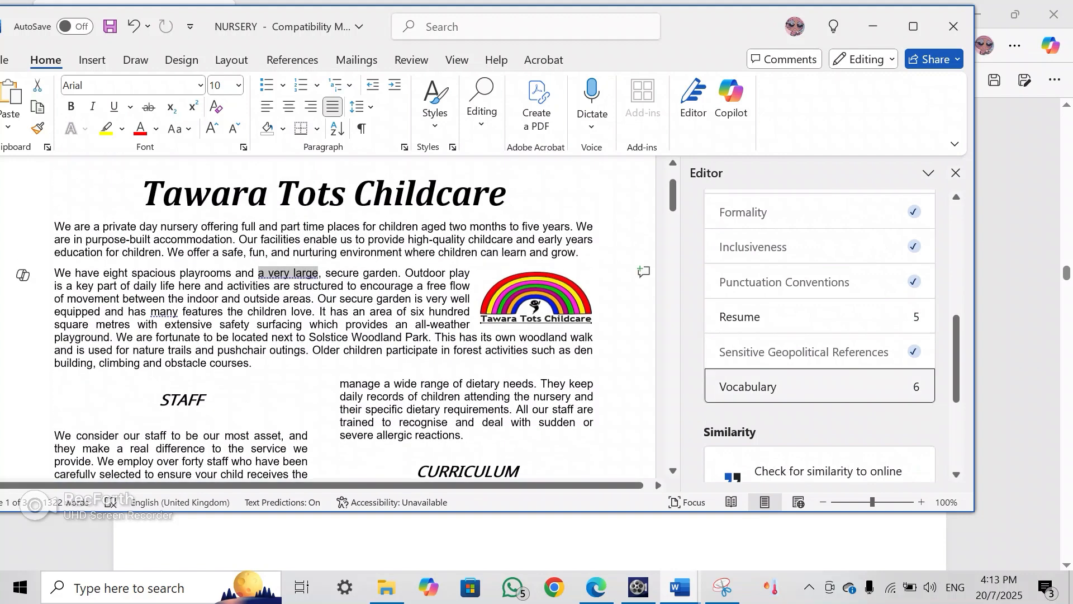
pyautogui.scroll(-3, 819, 386)
pyautogui.scroll(2, 820, 386)
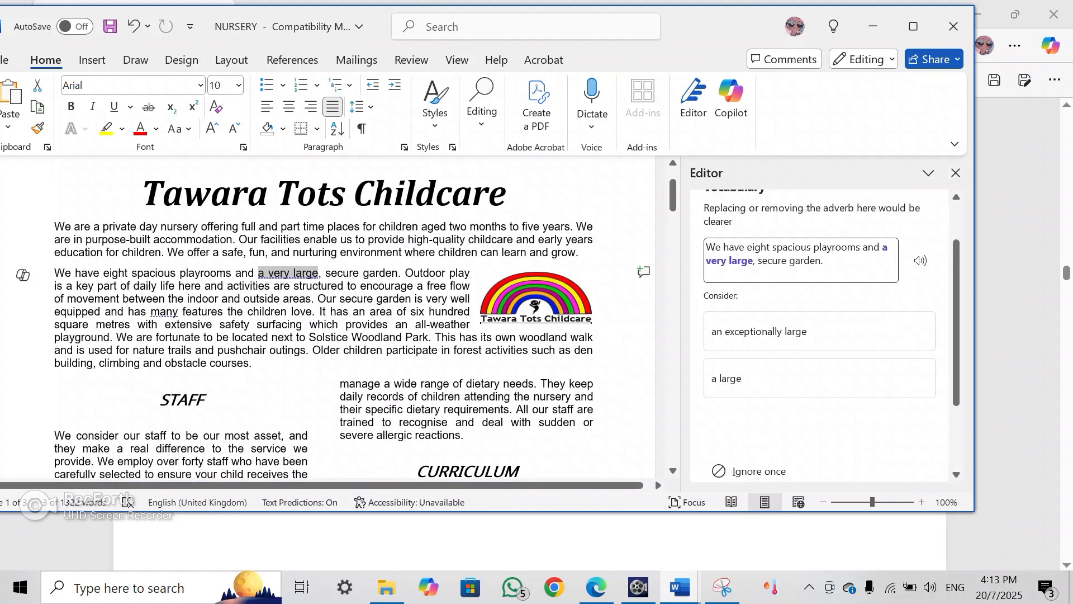
pyautogui.click(819, 378)
pyautogui.click(819, 377)
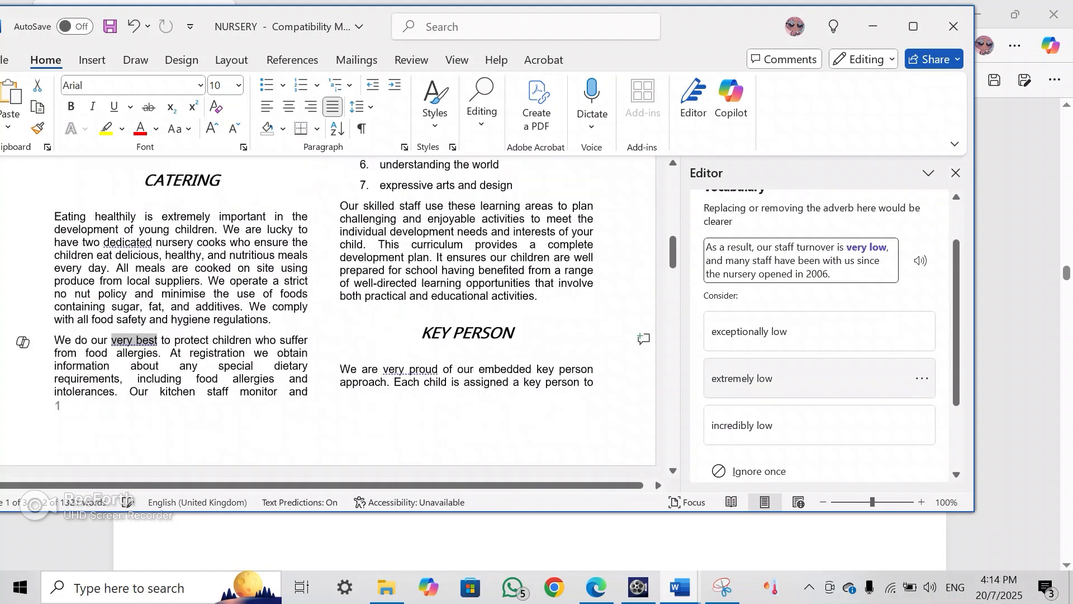
pyautogui.click(820, 378)
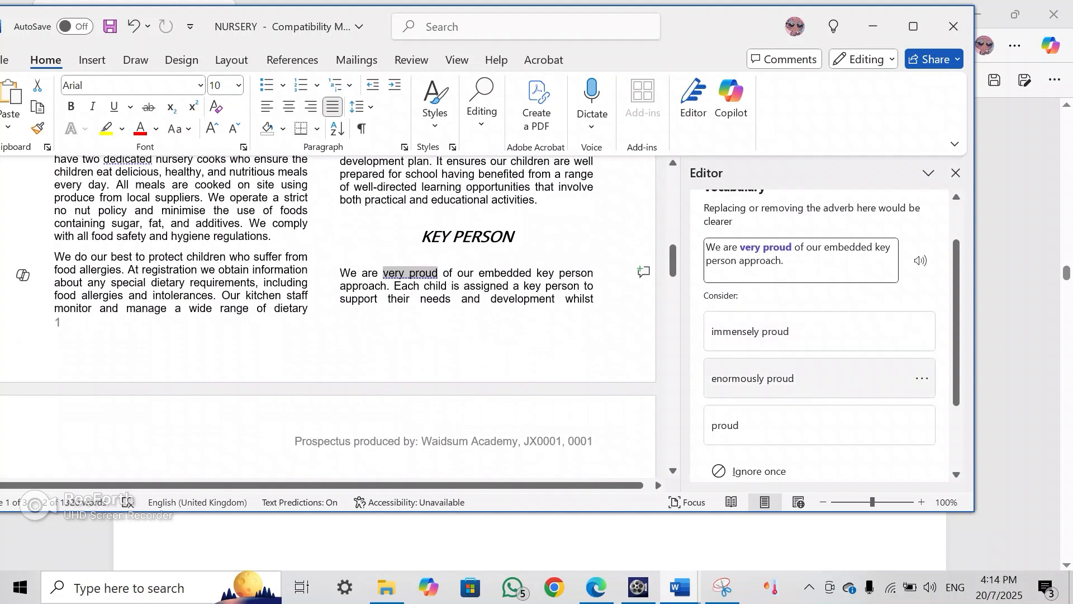
# Accept the remaining Vocabulary suggestions, replacing "very proud" with "proud", "significant change" with "meaningful change" and "good quality" with "excellent quality"
pyautogui.click(819, 424)
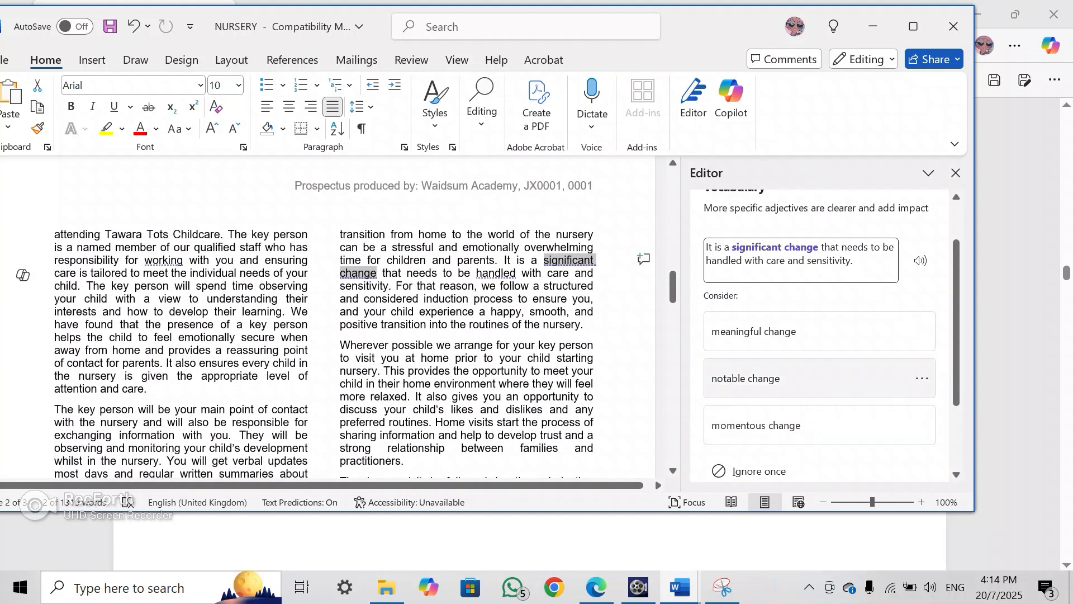
pyautogui.click(782, 331)
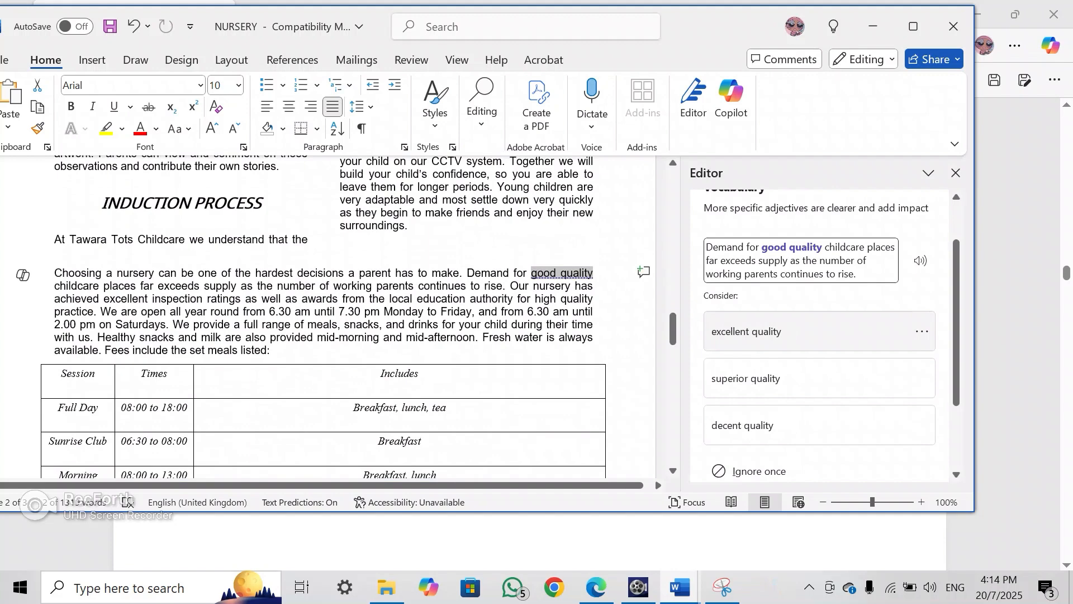
pyautogui.click(782, 331)
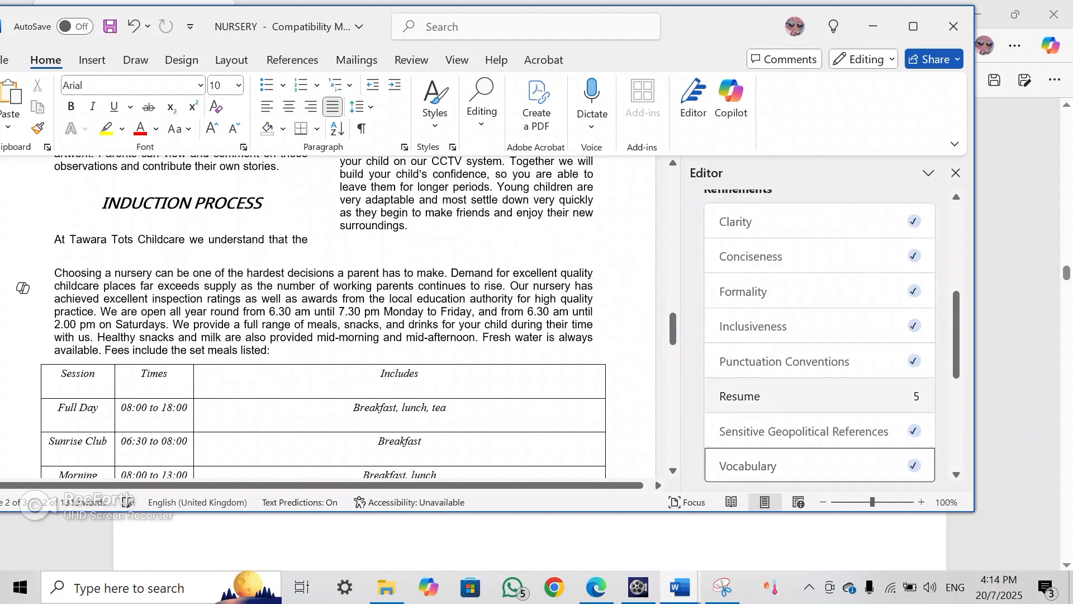
# Review the Resume suggestions: ignore both for "many", and replace "dedicated" with "resolute", "working with" with "collaborating with" and "handled" with "managed"
pyautogui.scroll(-5, 782, 331)
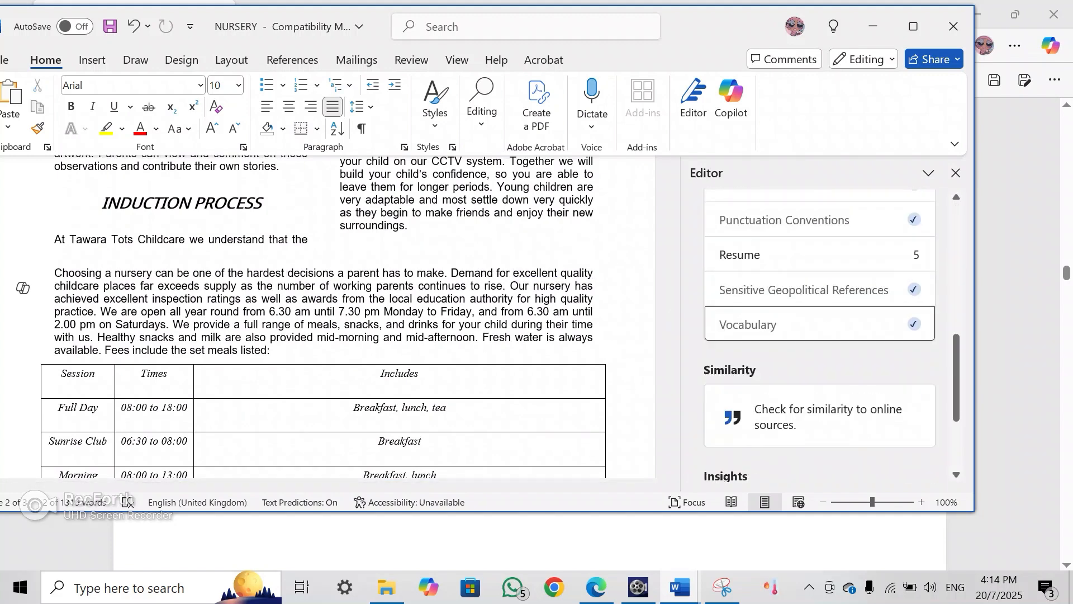
pyautogui.click(782, 254)
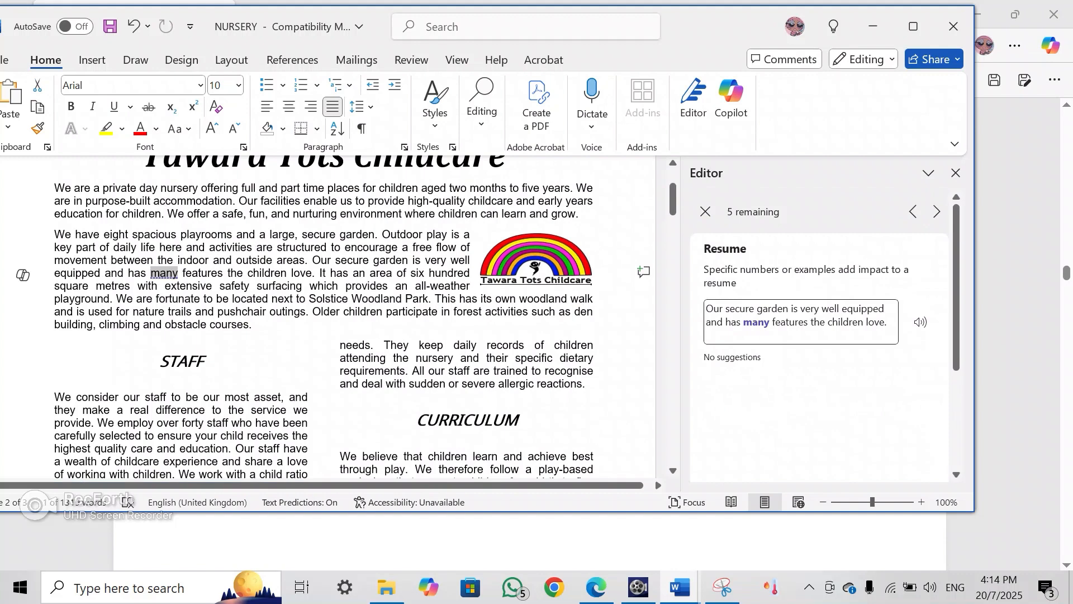
pyautogui.click(783, 364)
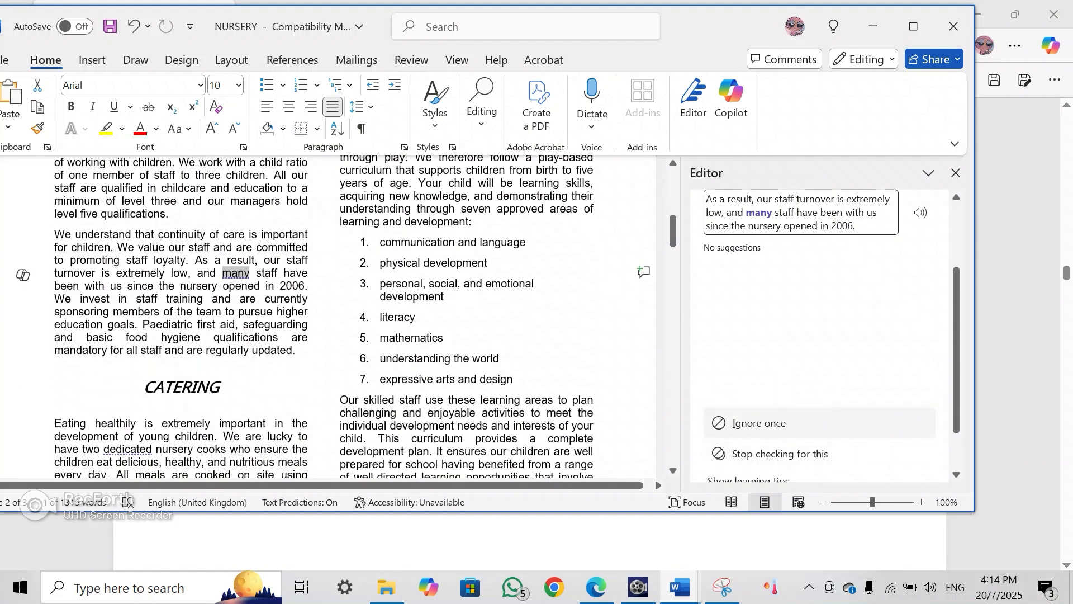
pyautogui.click(783, 423)
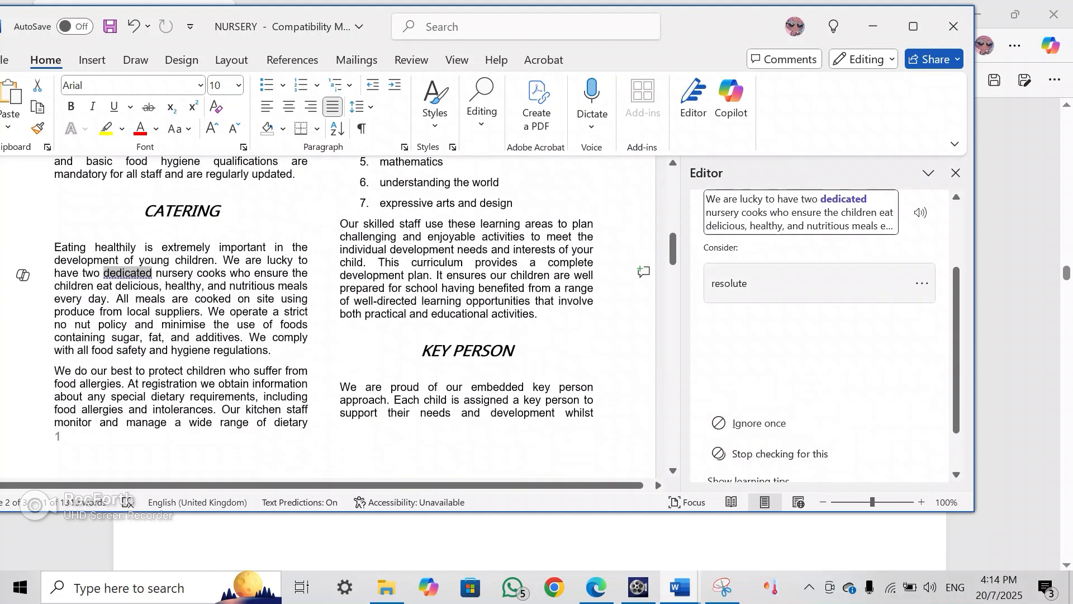
pyautogui.click(783, 283)
pyautogui.click(782, 283)
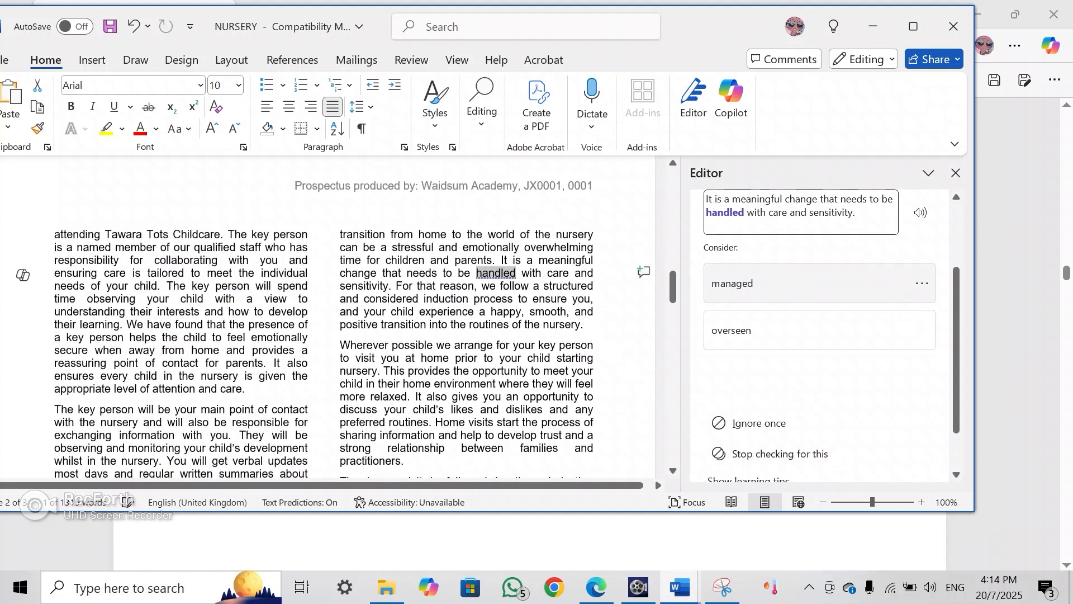
pyautogui.click(783, 283)
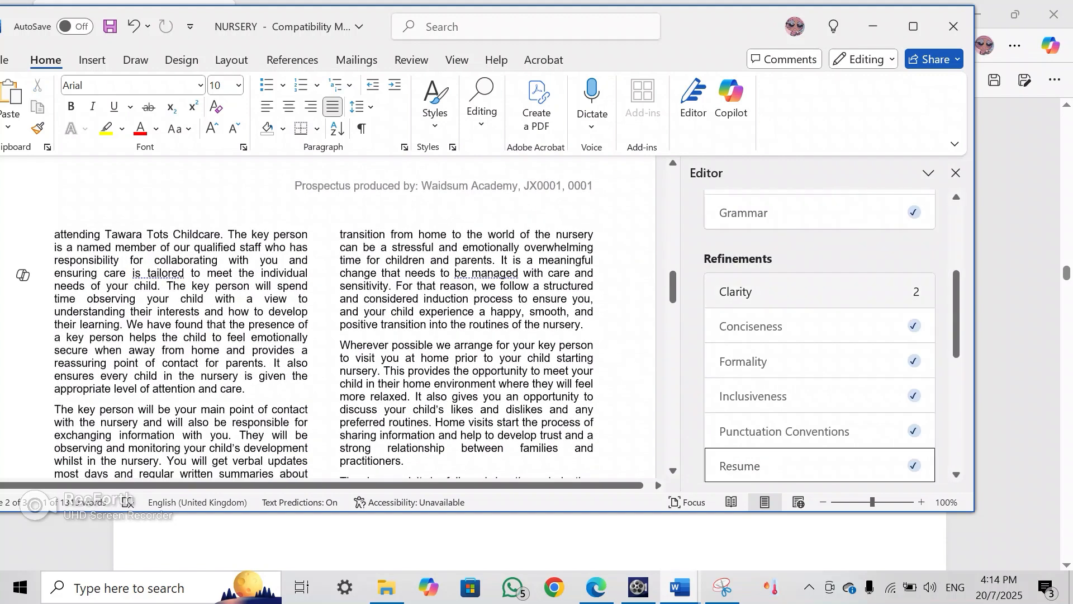
# Ignore the Clarity suggestions for "be managed" and "is tailored", and finish the Editor review
pyautogui.click(782, 290)
pyautogui.scroll(-3, 783, 336)
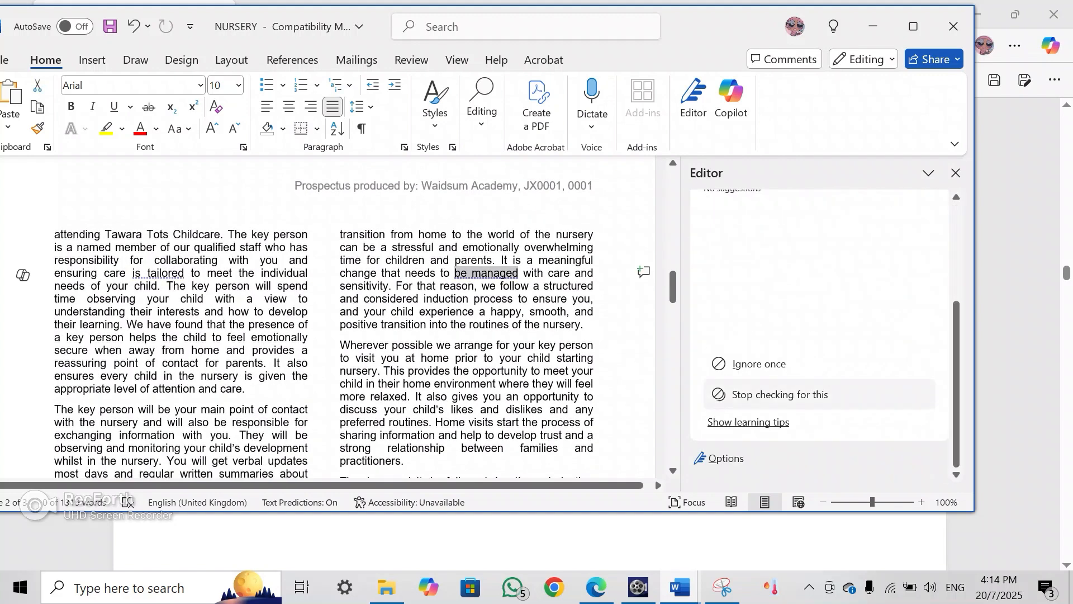
pyautogui.click(782, 364)
pyautogui.click(782, 422)
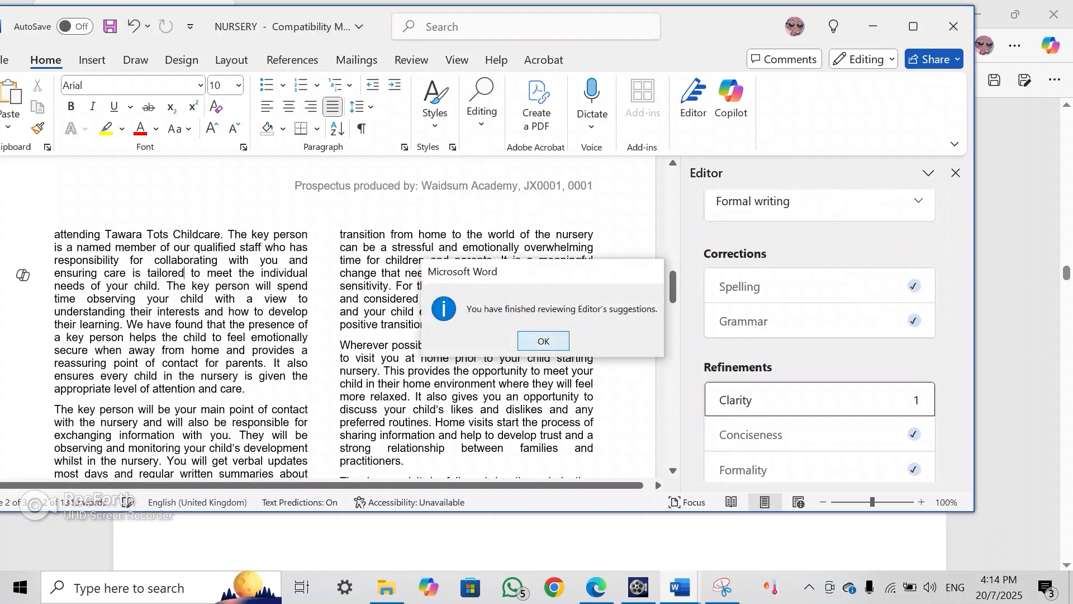
pyautogui.press('Return')
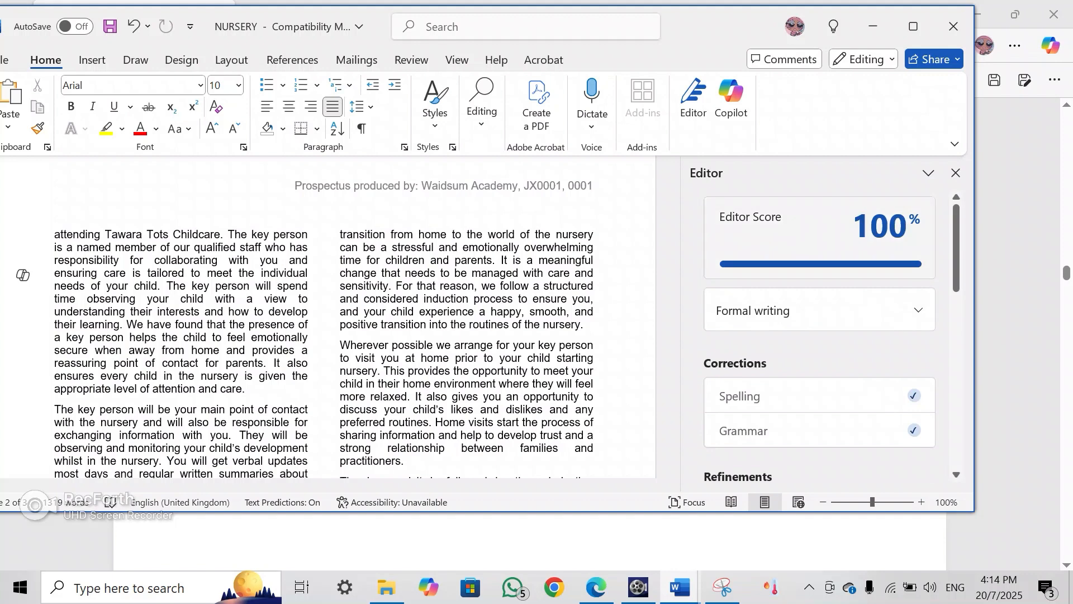
pyautogui.click(956, 173)
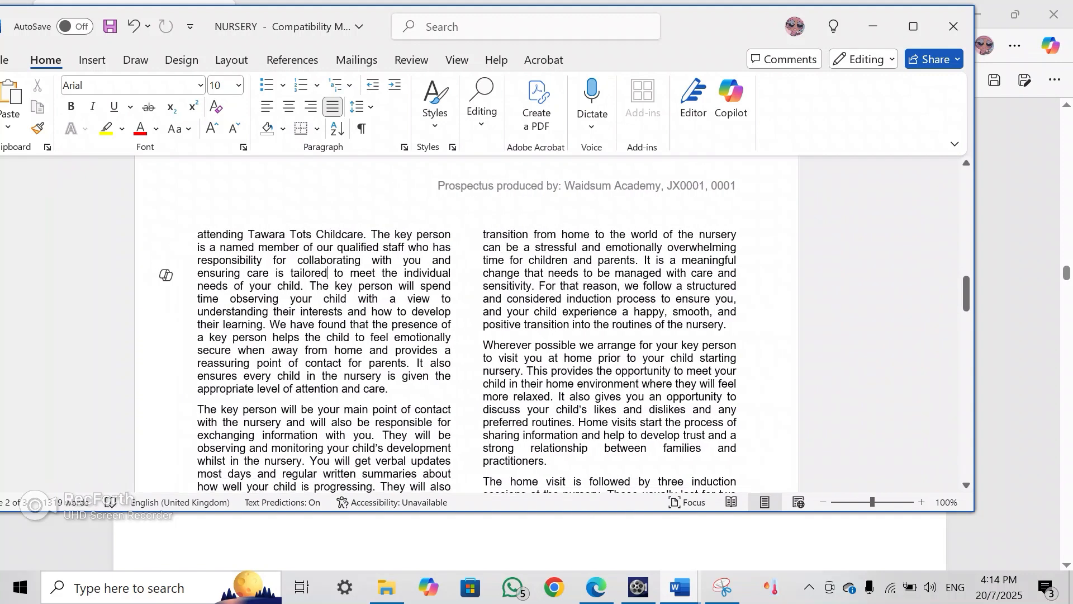
# Save the NURSERY document and check all its pages against the layout requirements in the exam paper PDF
pyautogui.scroll(-10, 467, 324)
pyautogui.scroll(-5, 467, 324)
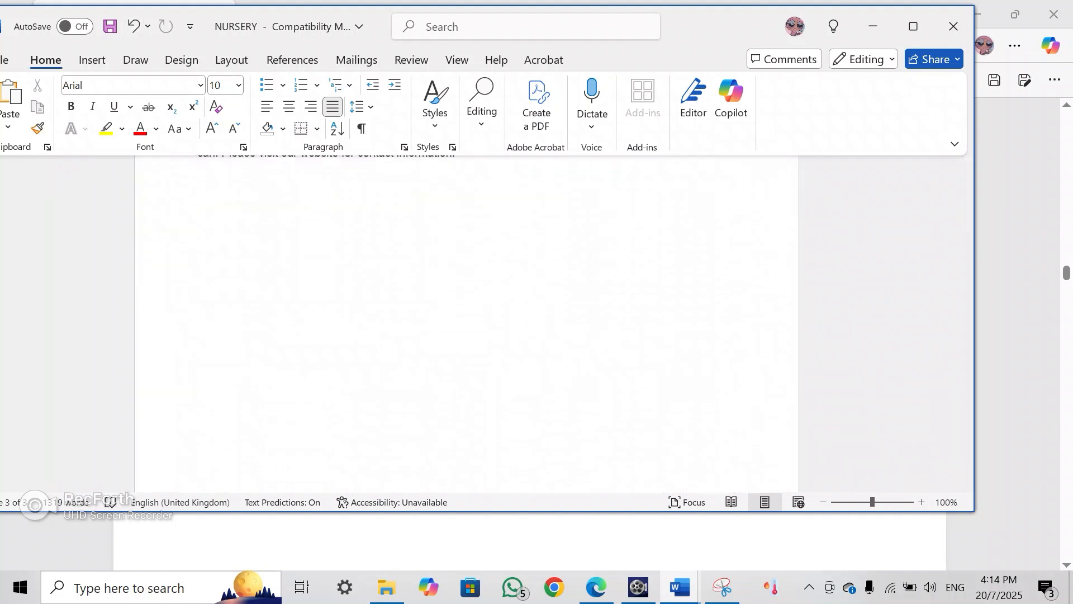
pyautogui.scroll(-15, 466, 324)
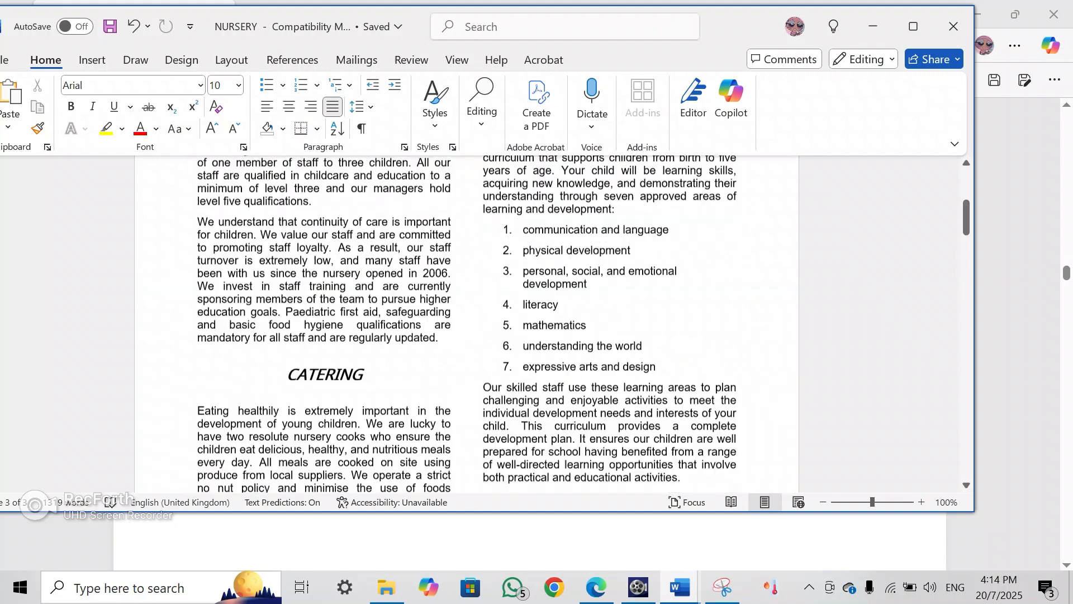
pyautogui.scroll(-11, 466, 325)
pyautogui.scroll(5, 466, 324)
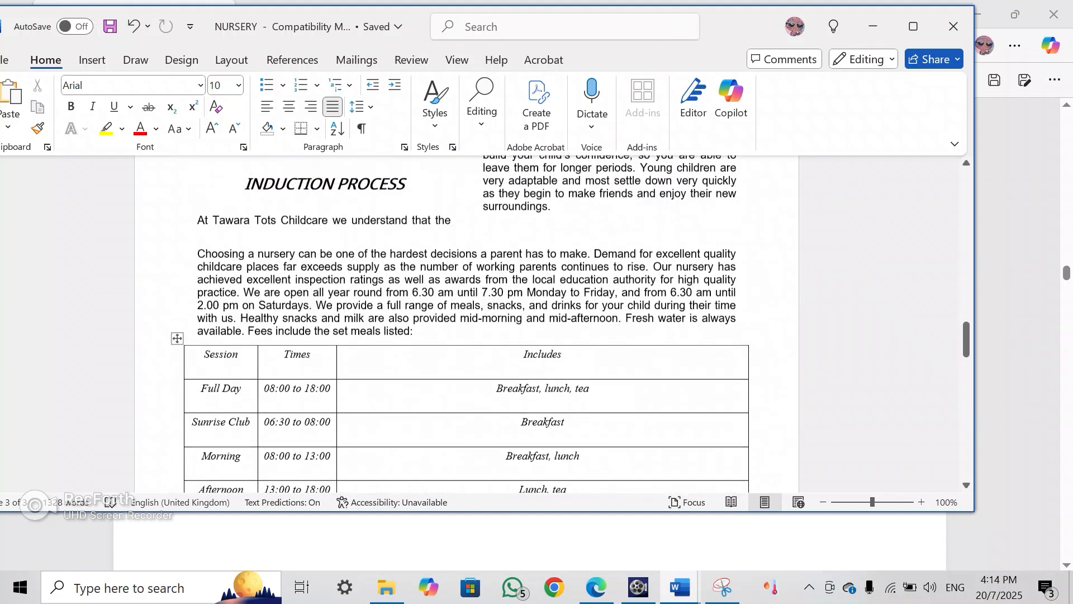
pyautogui.scroll(3, 466, 324)
pyautogui.scroll(-8, 466, 324)
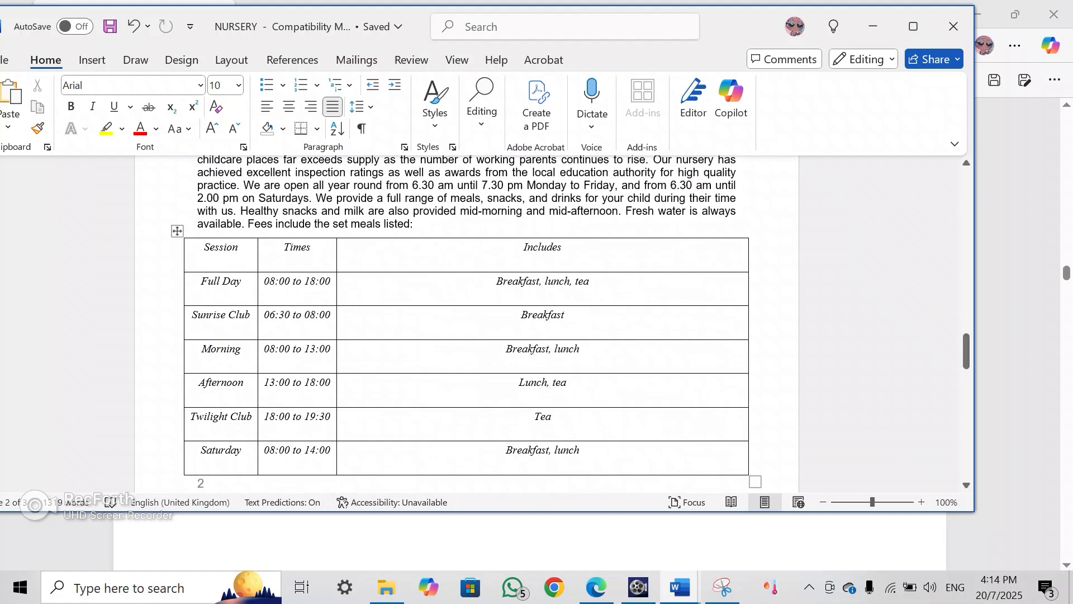
pyautogui.scroll(-9, 467, 324)
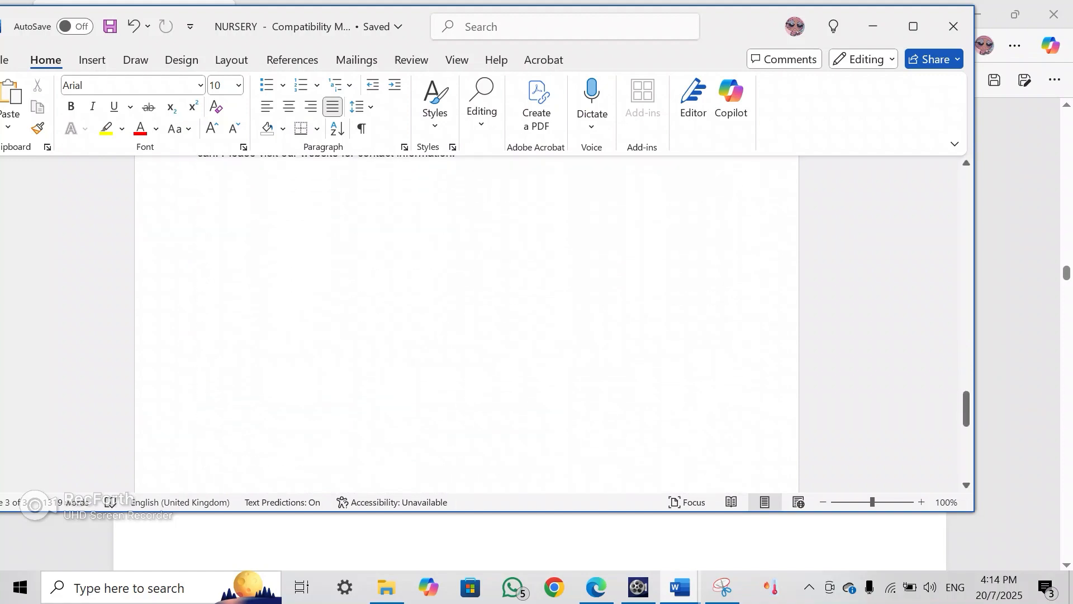
pyautogui.scroll(20, 467, 324)
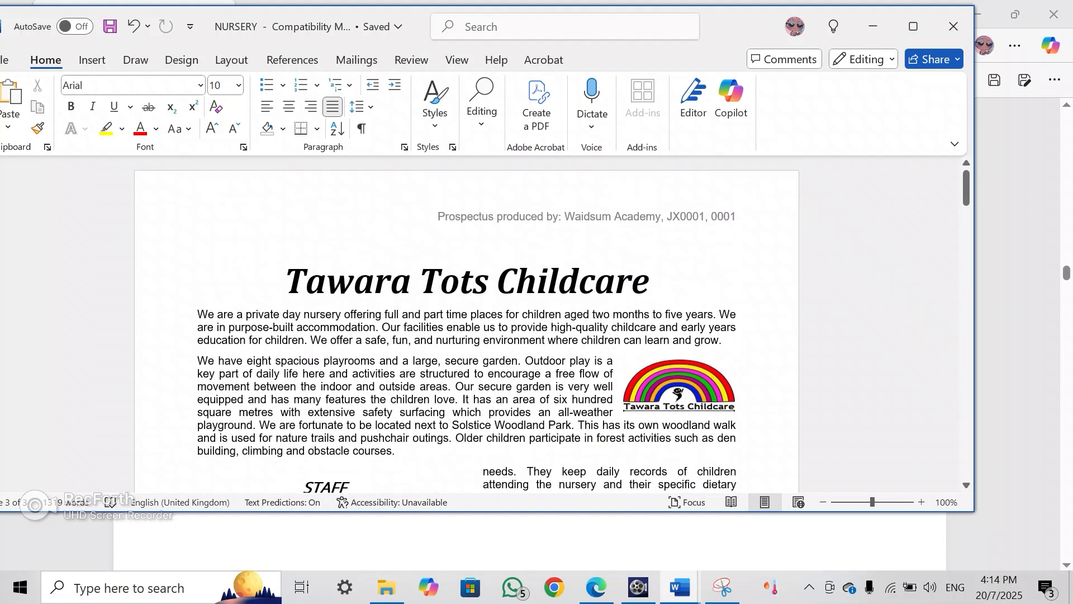
pyautogui.hotkey('alt', 'Tab')
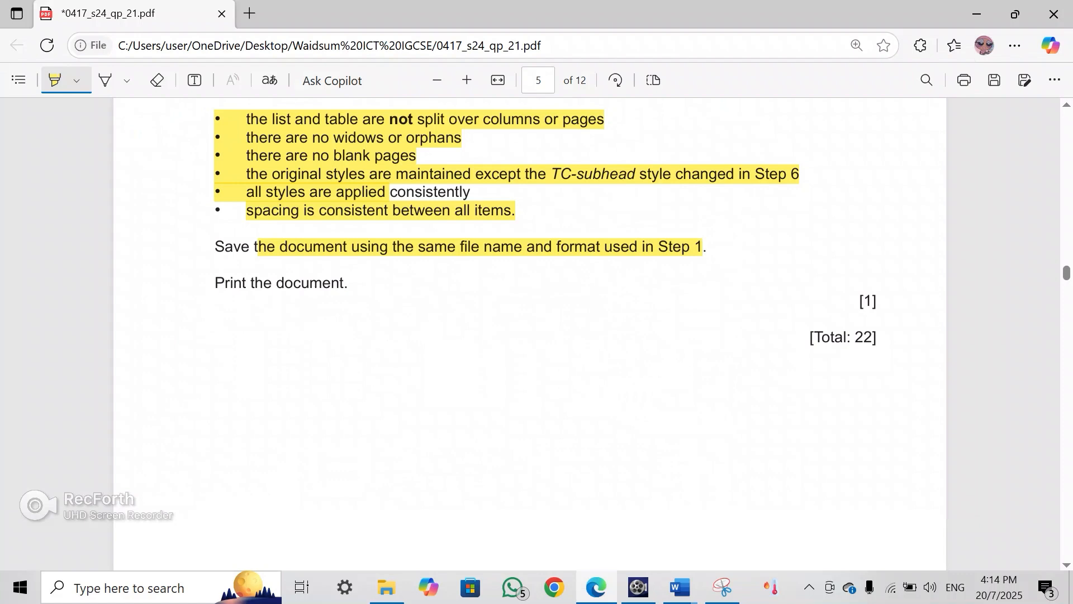
# Switch to the NURSERY document in Word and inspect the page breaks around the session table and the closing paragraph
pyautogui.click(680, 587)
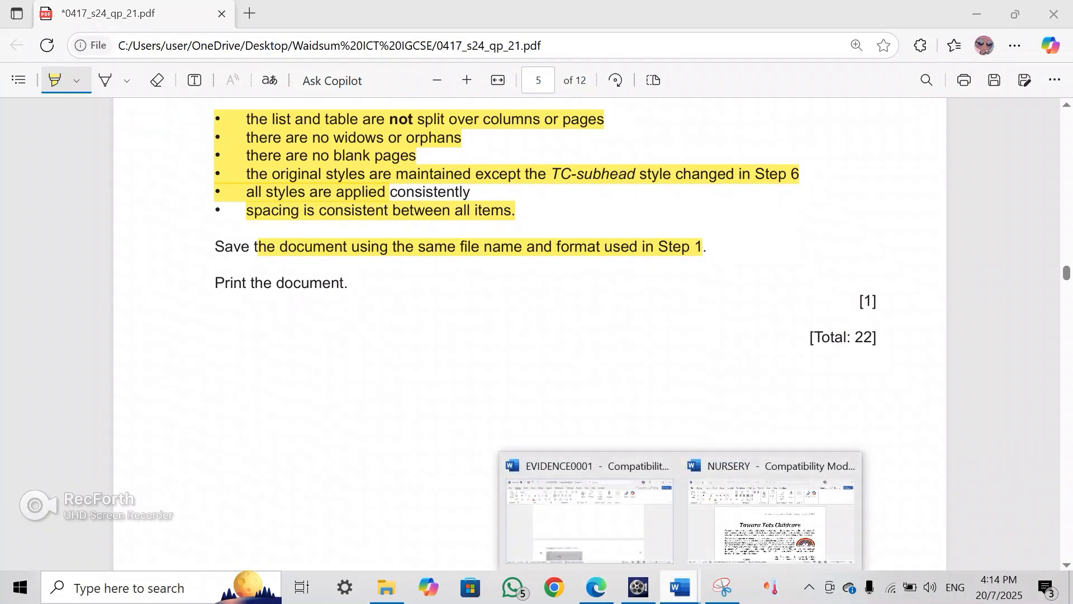
pyautogui.click(770, 520)
pyautogui.scroll(-1, 592, 123)
pyautogui.scroll(-20, 559, 252)
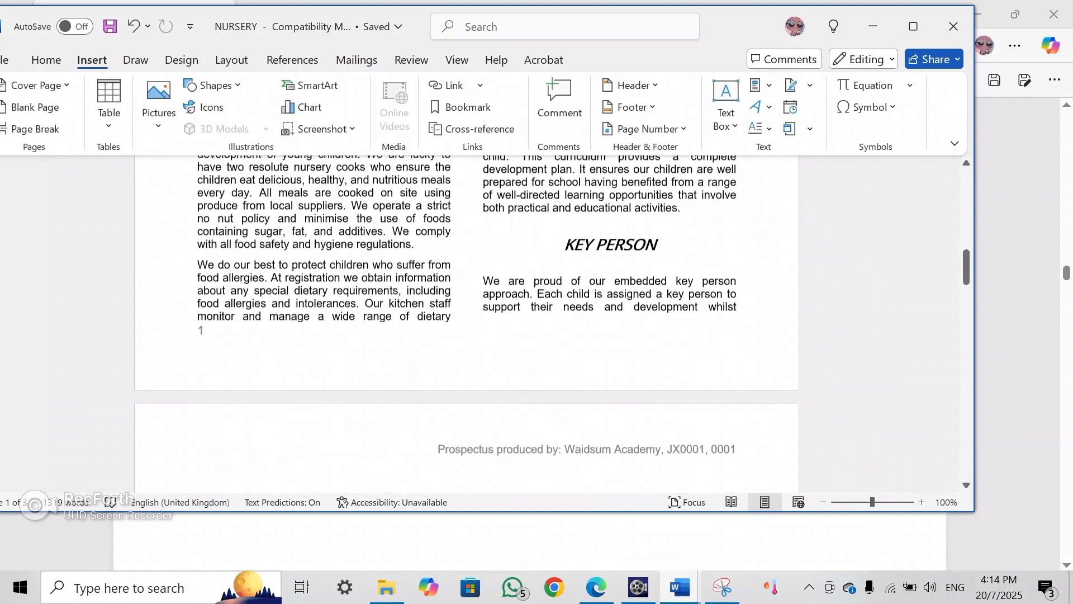
pyautogui.scroll(5, 467, 324)
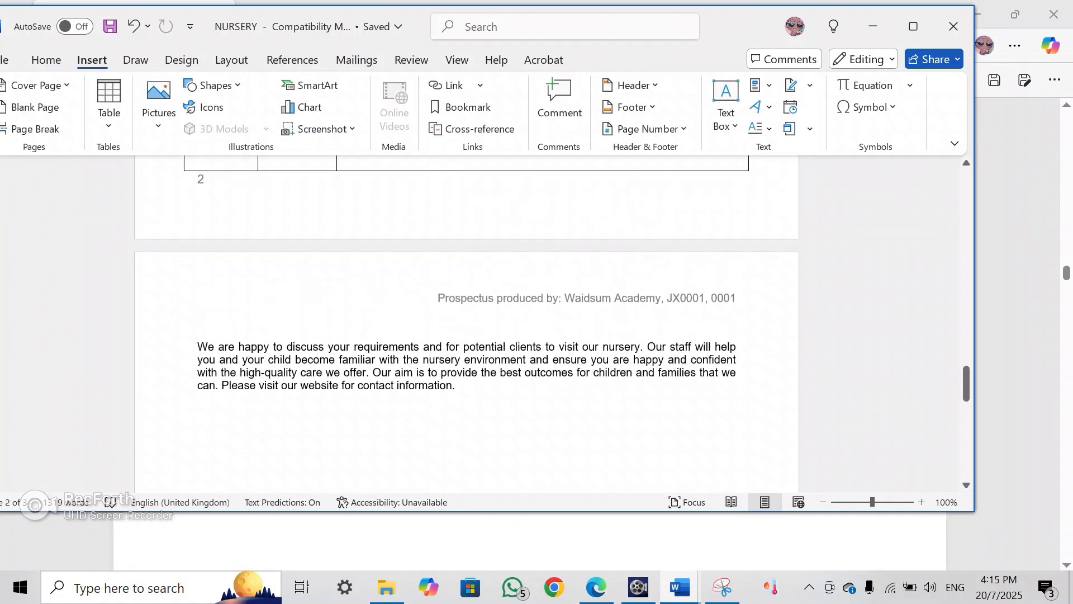
pyautogui.scroll(6, 466, 324)
pyautogui.scroll(-6, 467, 324)
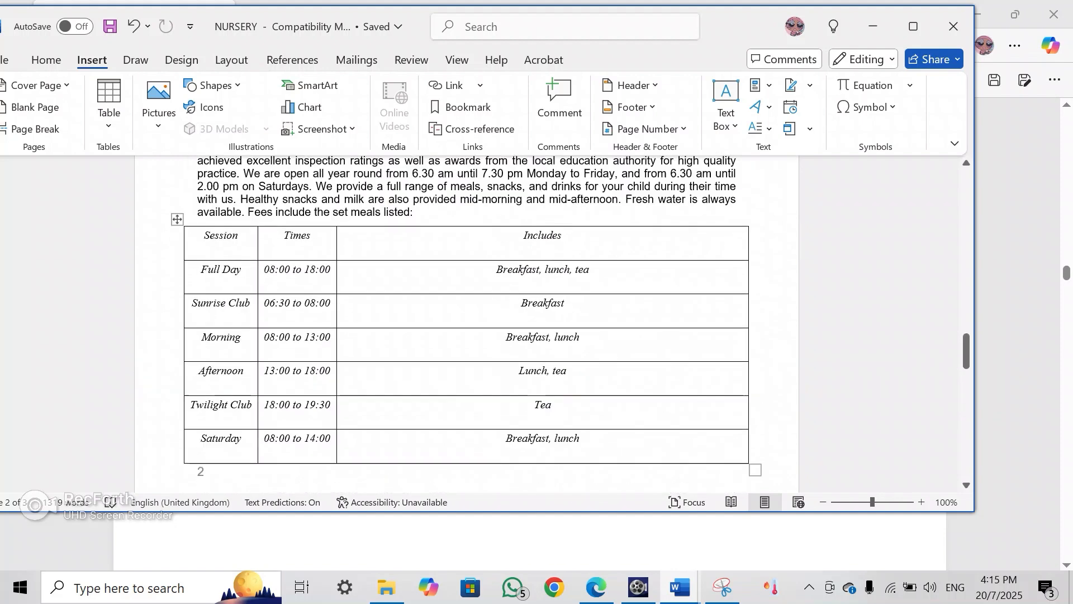
pyautogui.scroll(4, 467, 325)
# Set the row height of the whole session table to 1 cm
pyautogui.click(755, 392)
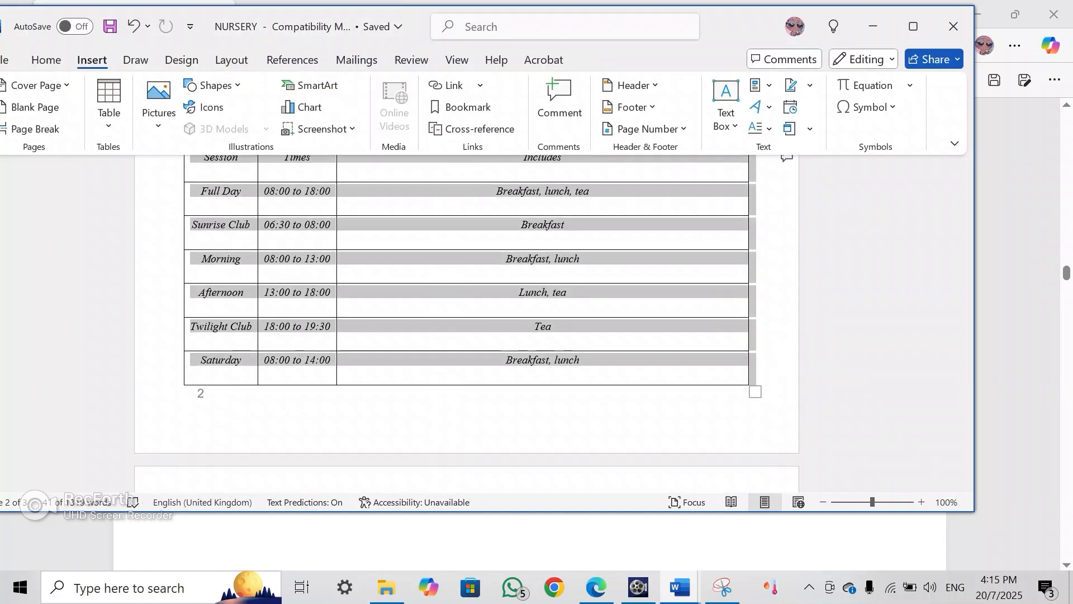
pyautogui.click(232, 60)
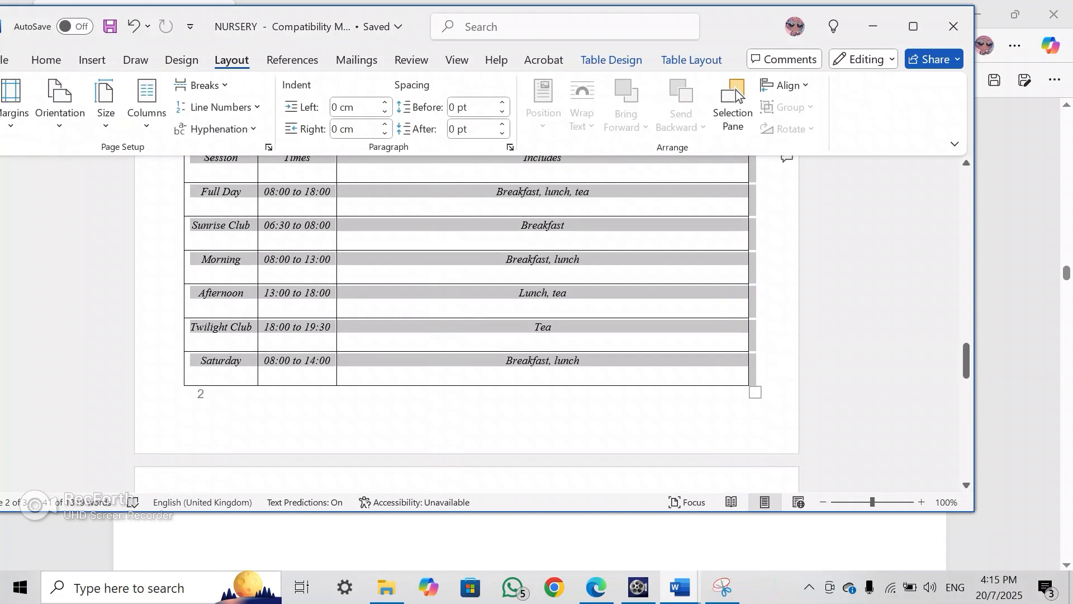
pyautogui.click(691, 60)
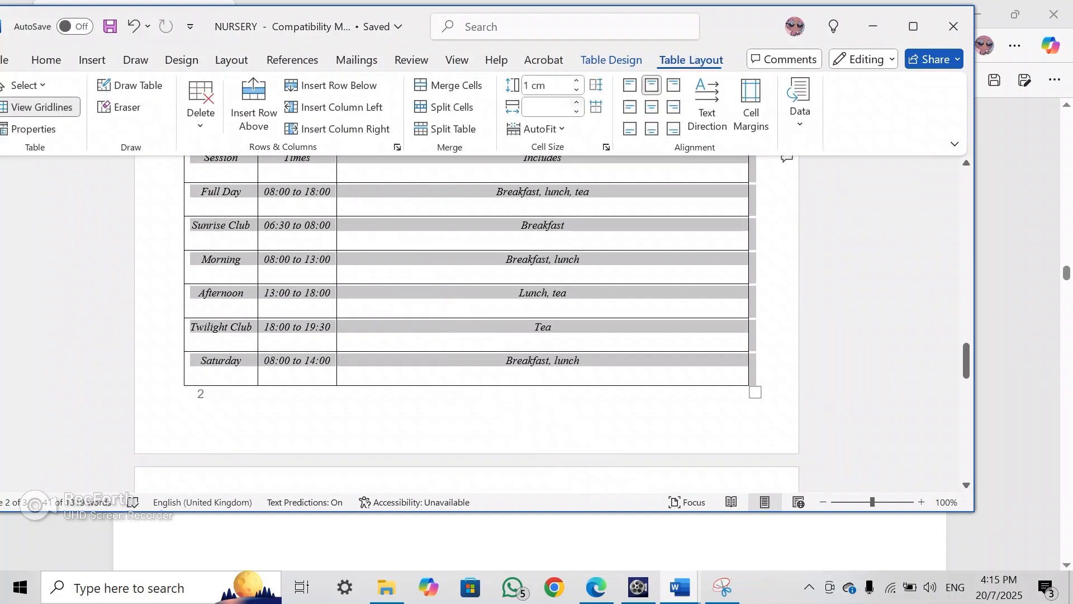
pyautogui.click(570, 85)
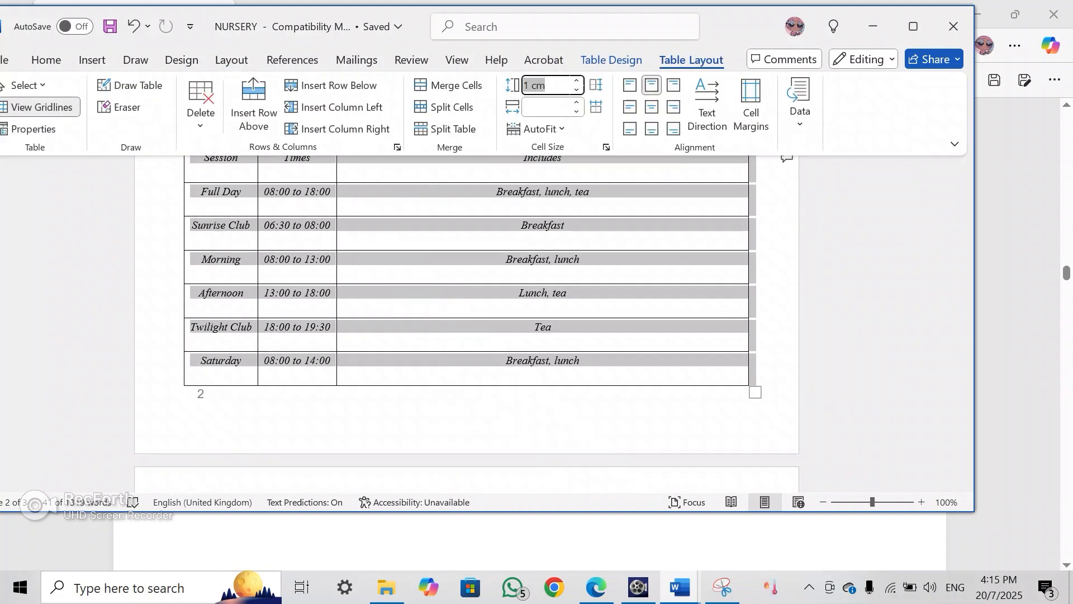
pyautogui.press('BackSpace')
pyautogui.write('1')
pyautogui.press('Return')
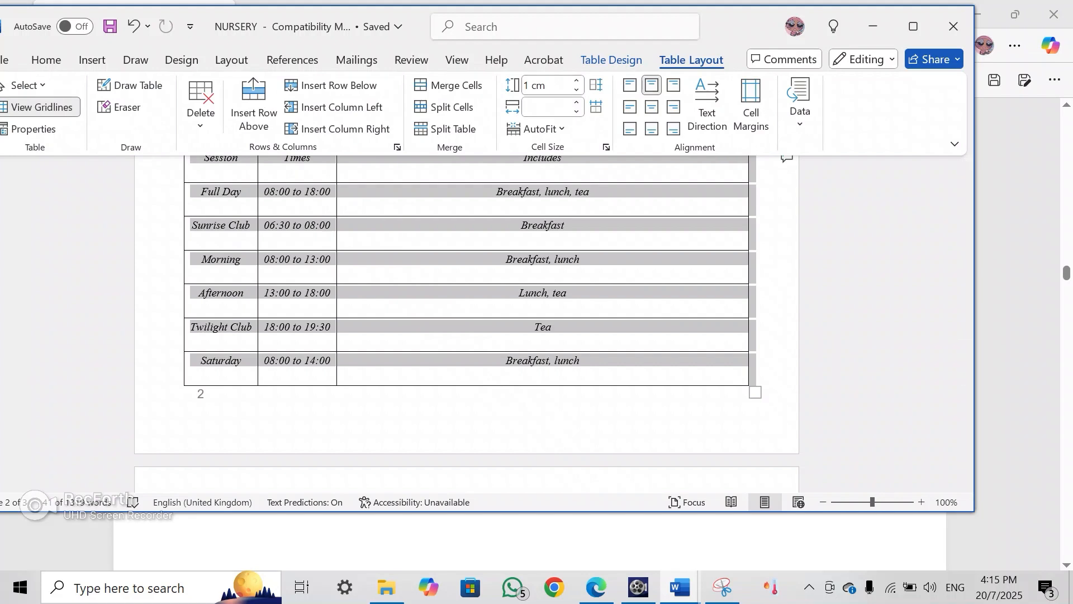
# Try a 13 cm column width on the session table and AutoFit the columns to their contents
pyautogui.click(547, 107)
pyautogui.press('Return')
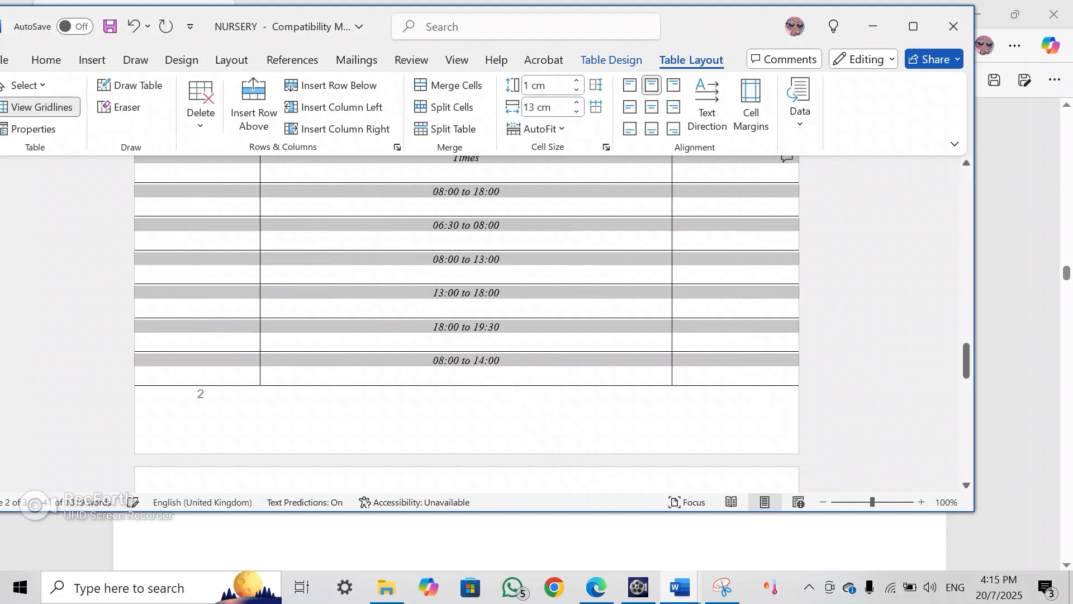
pyautogui.click(538, 129)
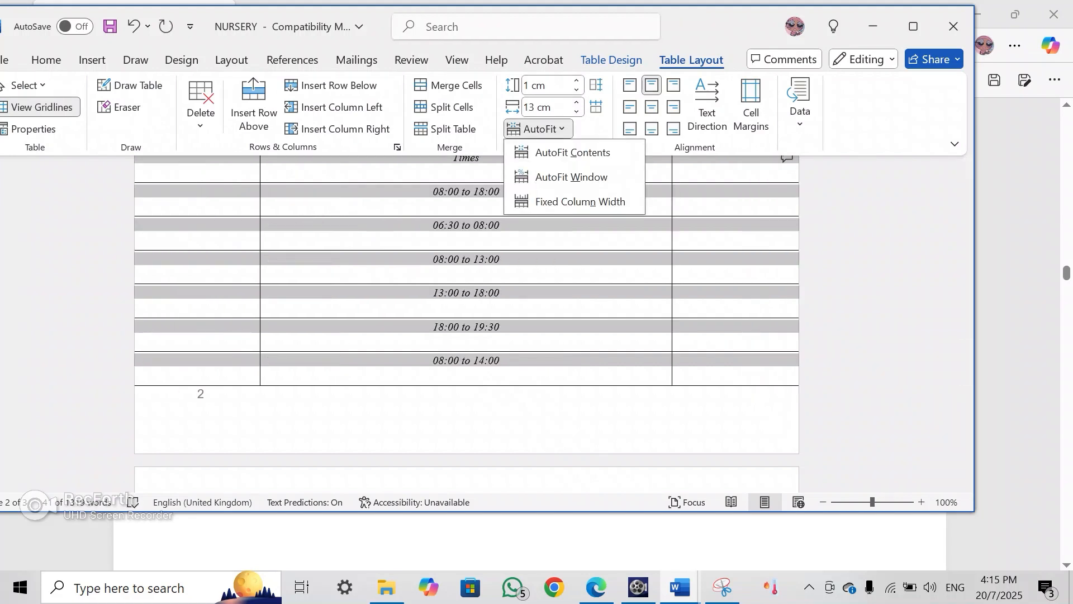
pyautogui.click(572, 152)
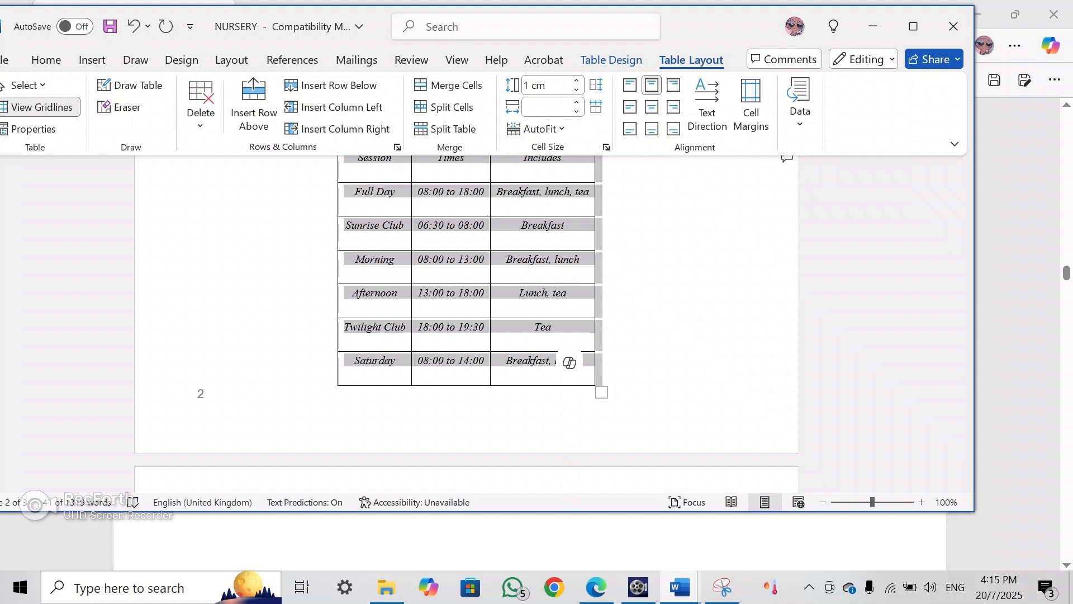
# Try the 13 cm column width on the session table again, reapply AutoFit Contents and deselect the table
pyautogui.click(544, 106)
pyautogui.write('13')
pyautogui.press('Return')
pyautogui.scroll(10, 467, 324)
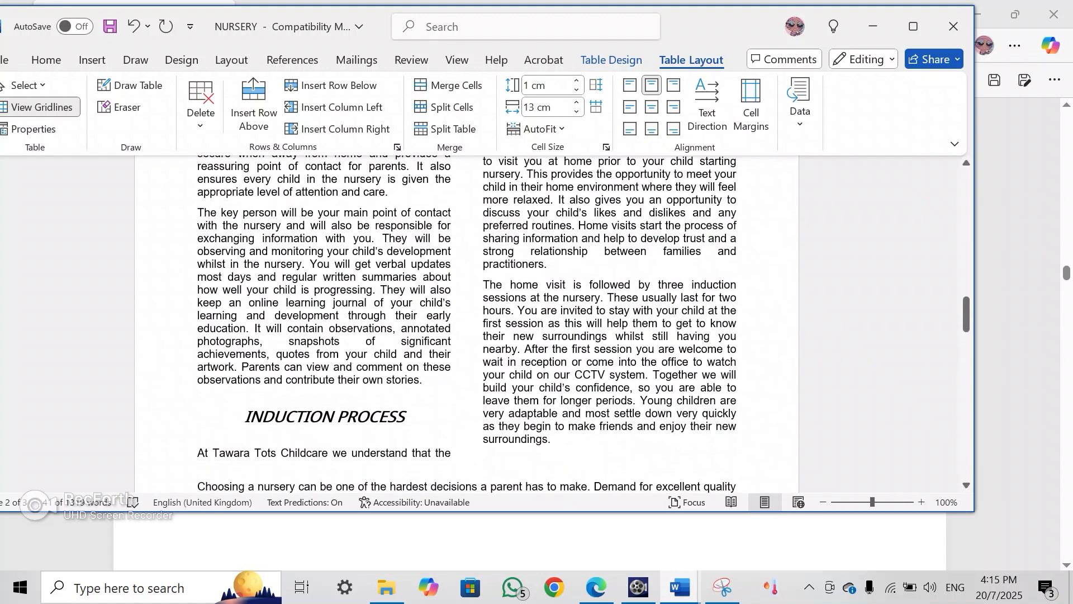
pyautogui.click(538, 128)
pyautogui.click(556, 151)
pyautogui.scroll(-8, 466, 324)
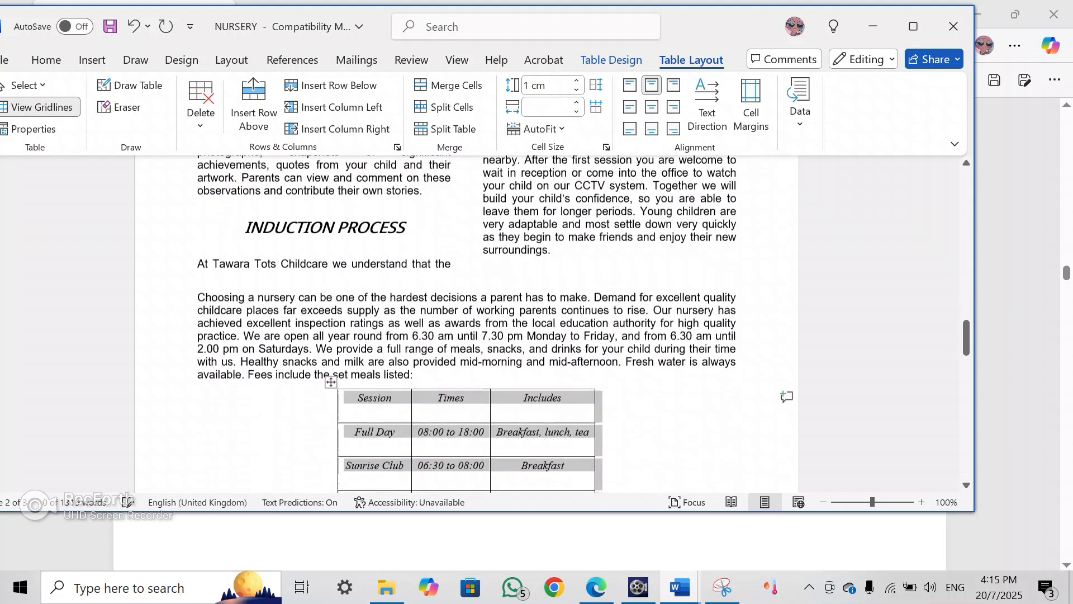
pyautogui.click(544, 106)
pyautogui.click(626, 203)
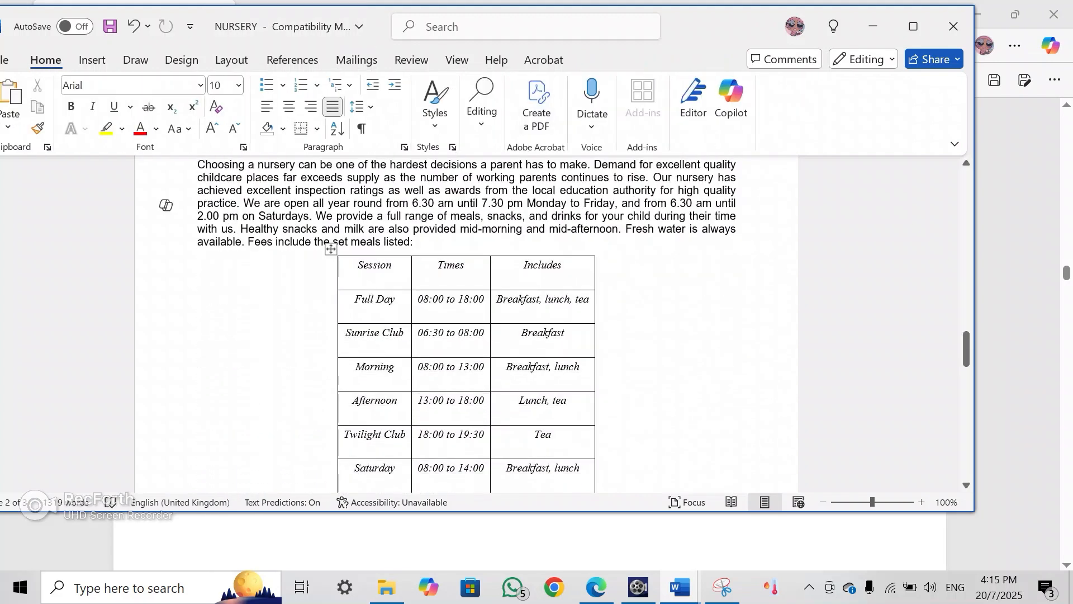
# Reselect the whole session table, retry the 13 cm column width with AutoFit Contents, and review the layout around it
pyautogui.scroll(-8, 335, 246)
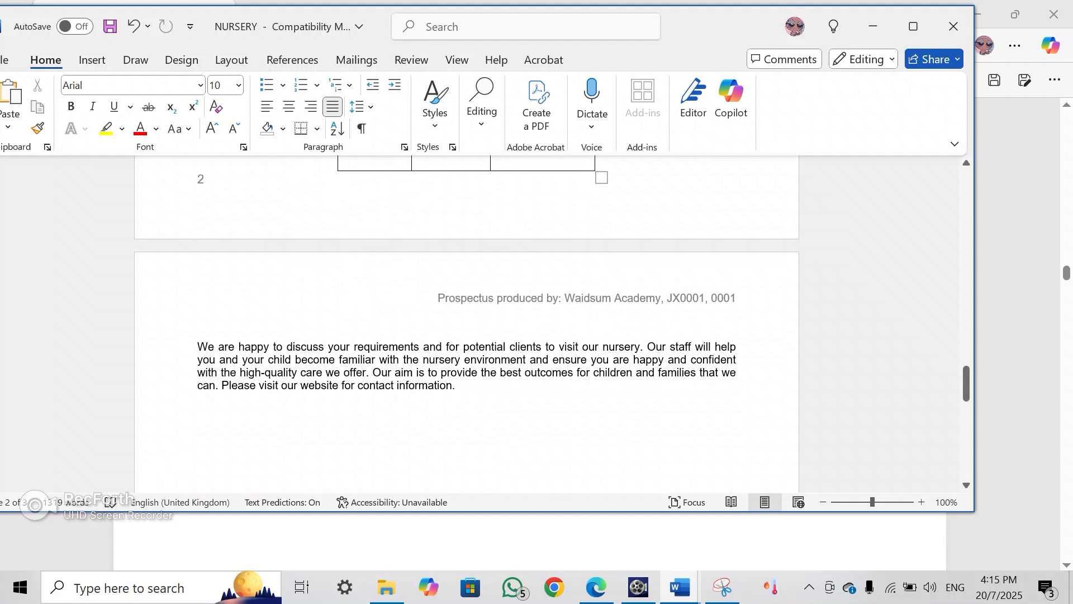
pyautogui.click(601, 178)
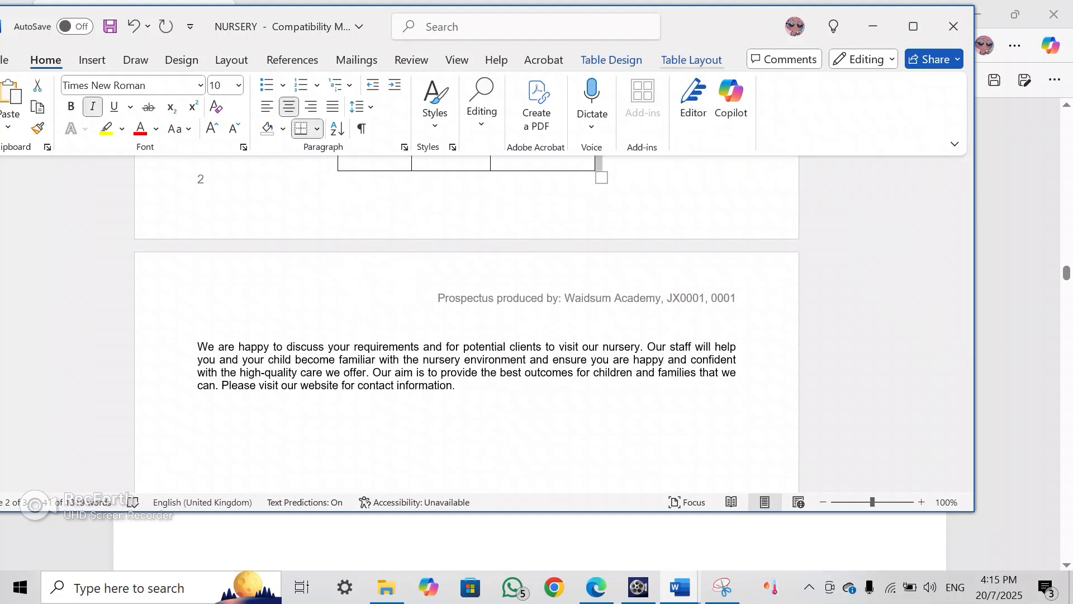
pyautogui.click(691, 60)
pyautogui.click(571, 105)
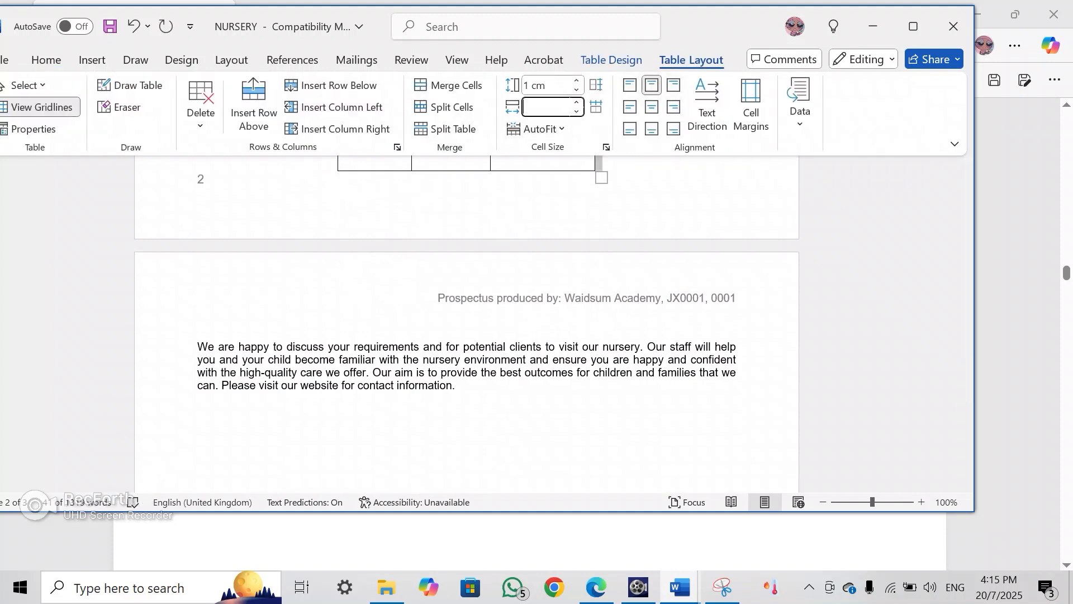
pyautogui.write('13')
pyautogui.press('Return')
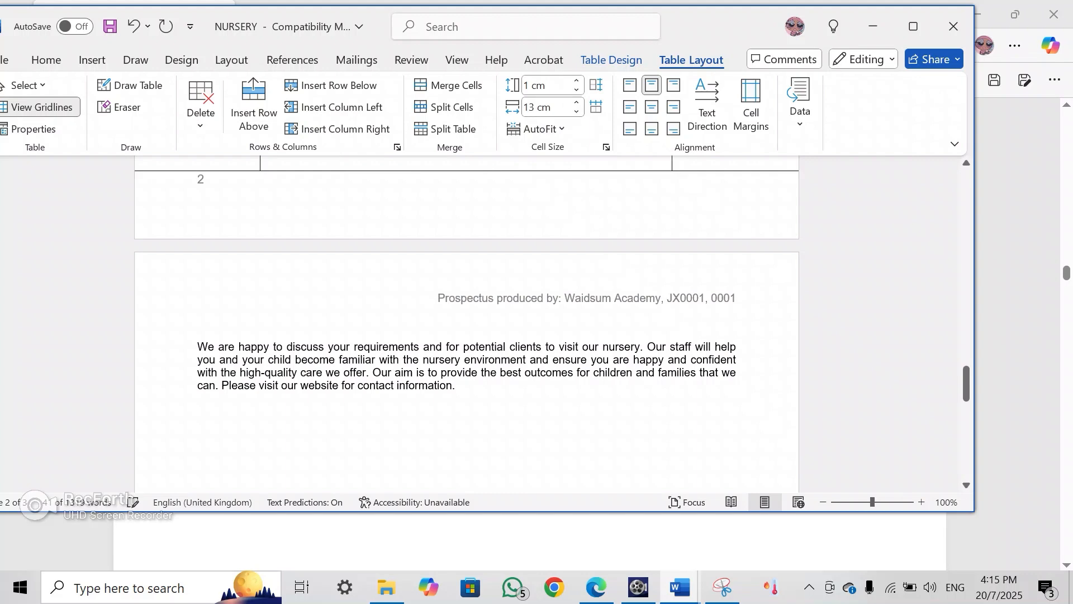
pyautogui.click(539, 128)
pyautogui.click(581, 151)
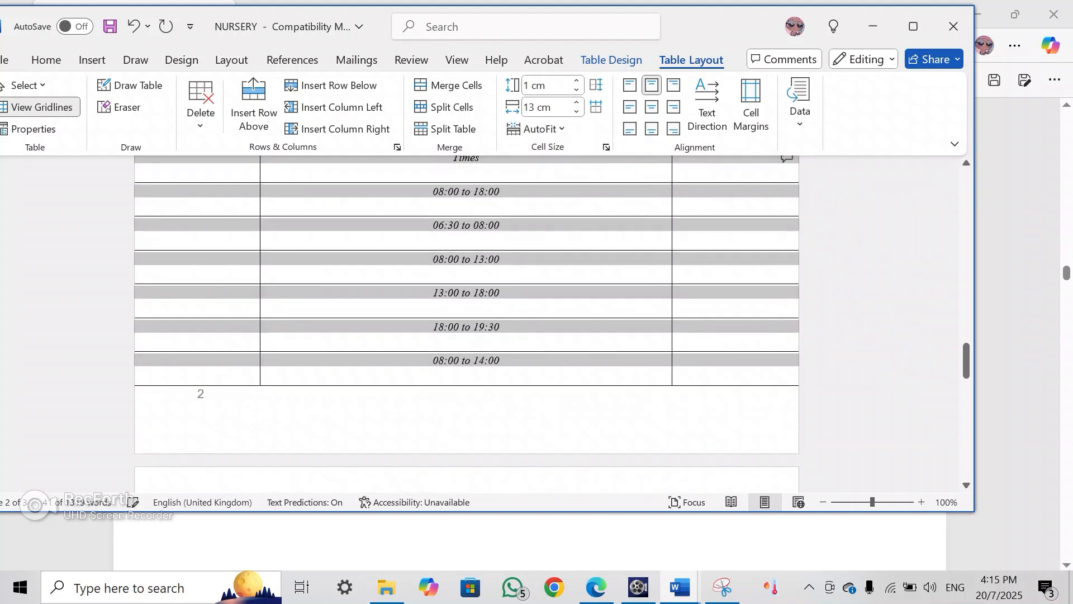
pyautogui.scroll(-3, 467, 307)
pyautogui.scroll(5, 467, 324)
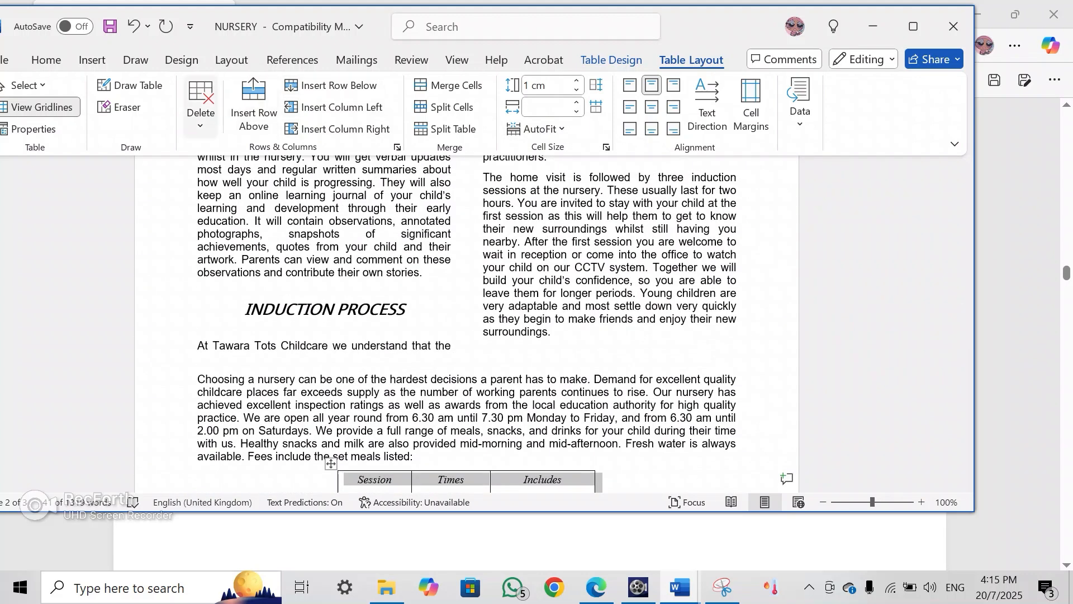
# Undo all the column-width and AutoFit changes made to the session table
pyautogui.click(134, 27)
pyautogui.click(133, 26)
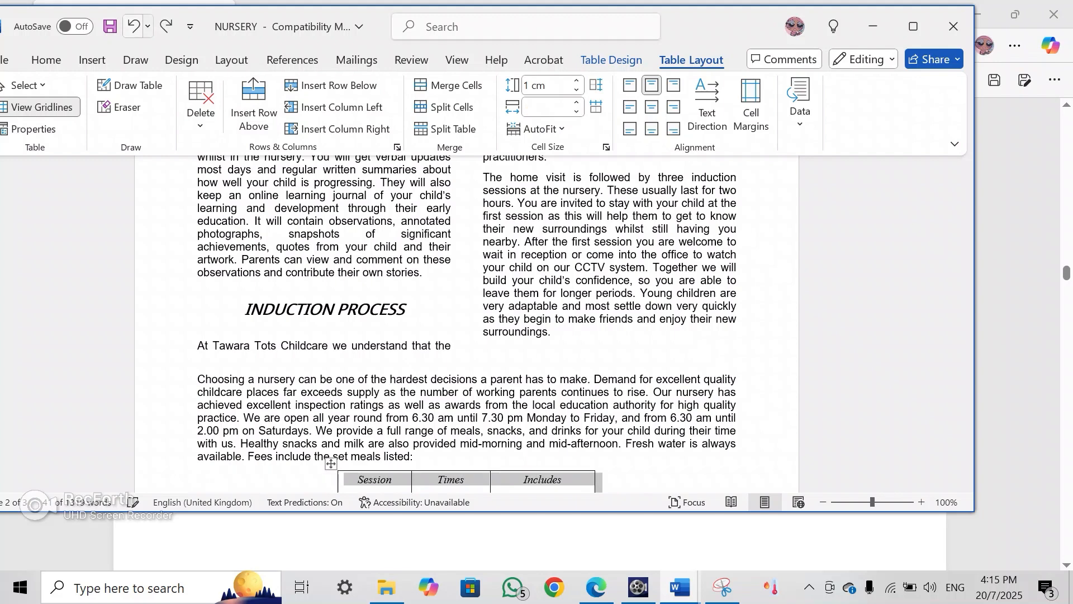
pyautogui.click(134, 26)
pyautogui.click(133, 26)
pyautogui.scroll(-3, 467, 325)
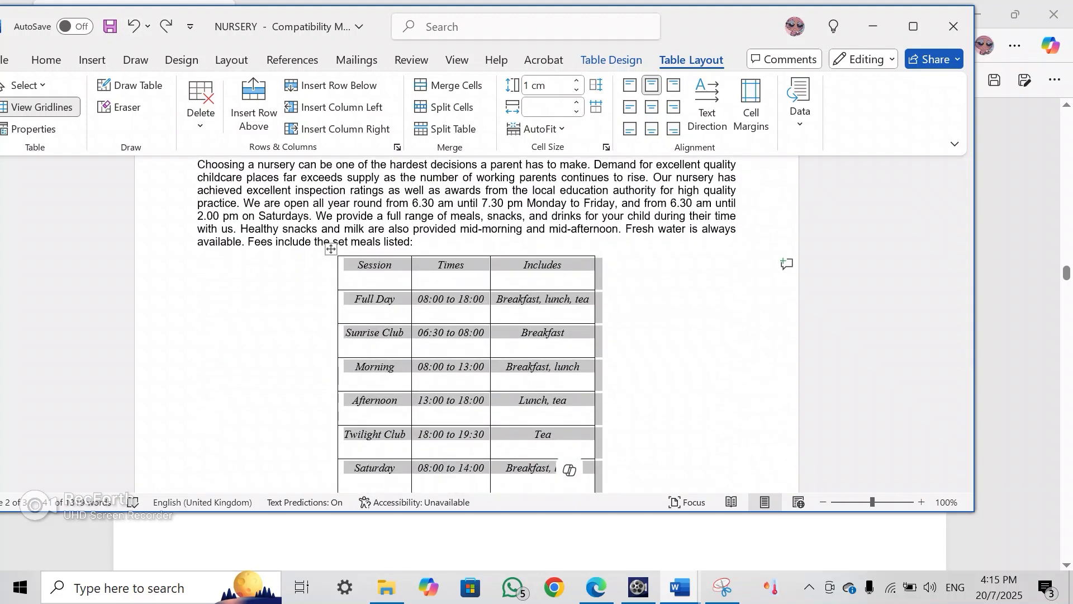
pyautogui.click(134, 27)
pyautogui.click(134, 26)
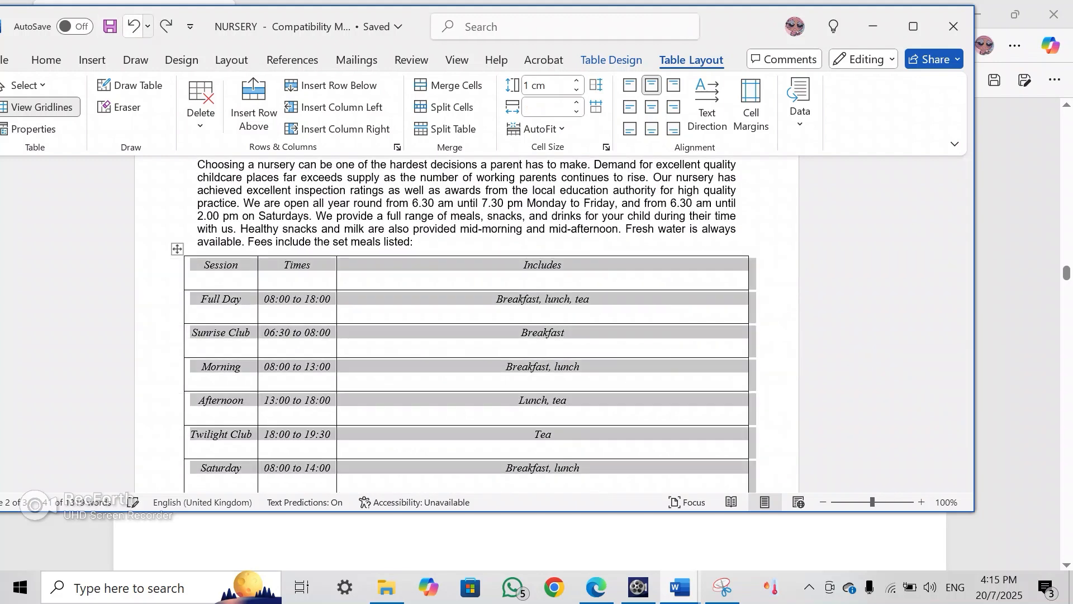
# Examine the session table, the paragraph above it and the final page for splits and blank pages
pyautogui.scroll(-8, 467, 324)
pyautogui.scroll(8, 467, 325)
pyautogui.scroll(-3, 467, 324)
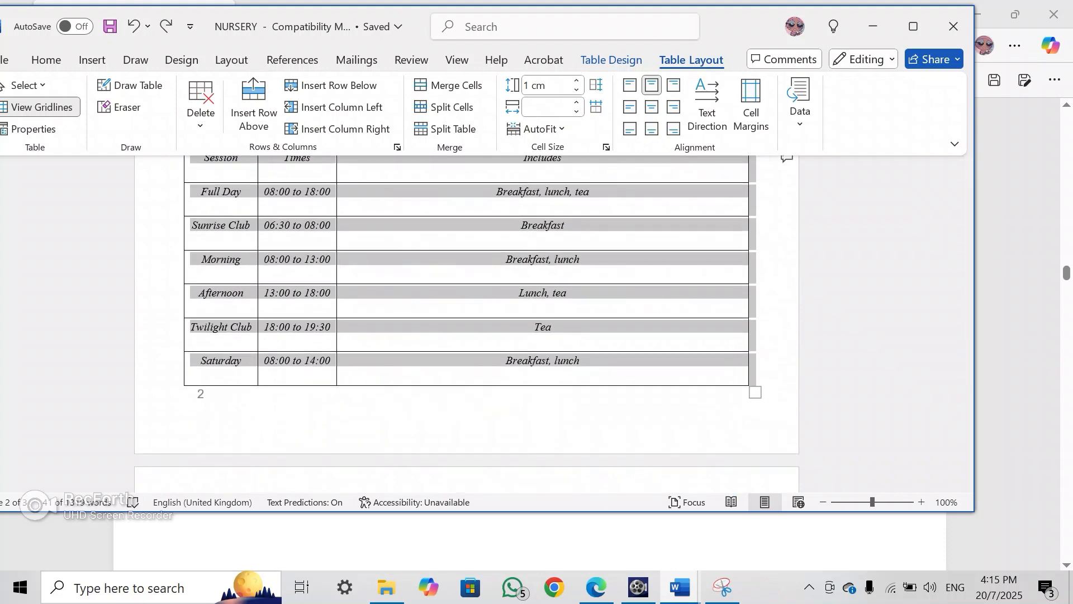
pyautogui.scroll(5, 467, 324)
pyautogui.scroll(-3, 466, 324)
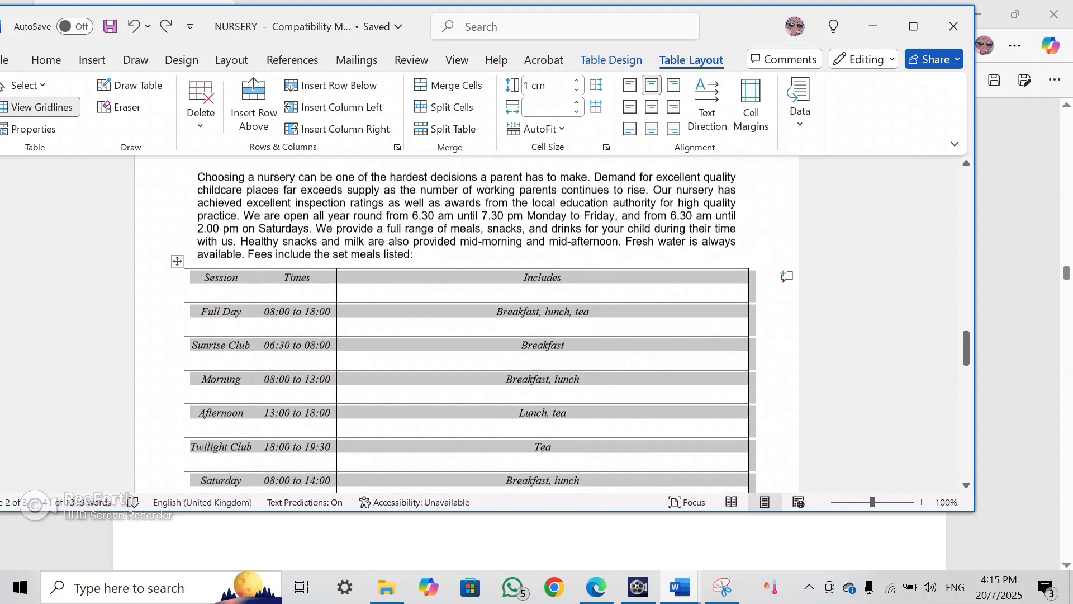
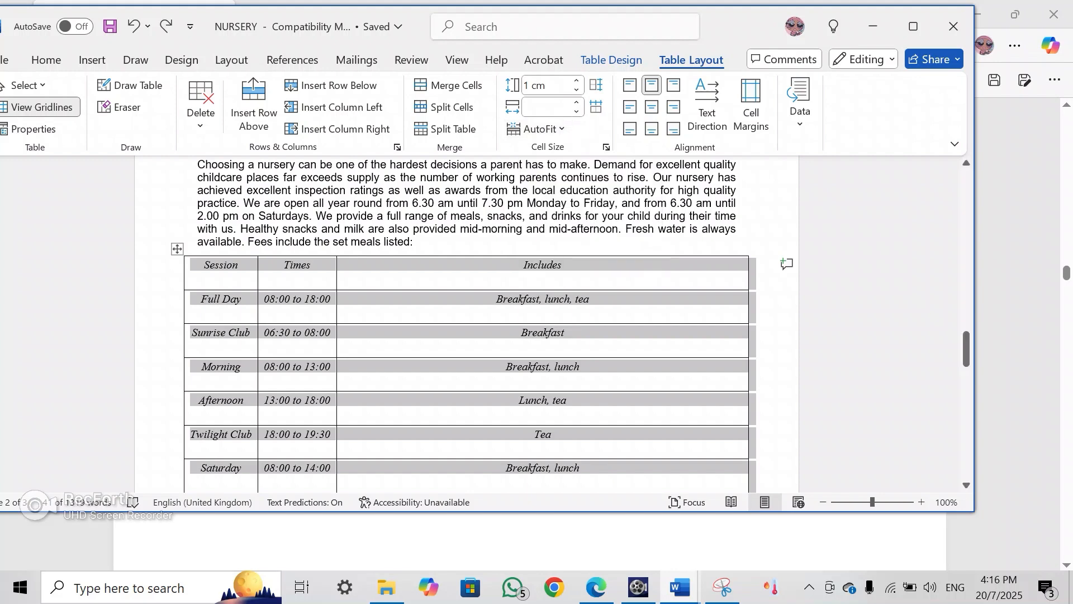
pyautogui.click(415, 241)
pyautogui.scroll(-3, 414, 241)
pyautogui.scroll(-8, 467, 325)
pyautogui.scroll(5, 467, 324)
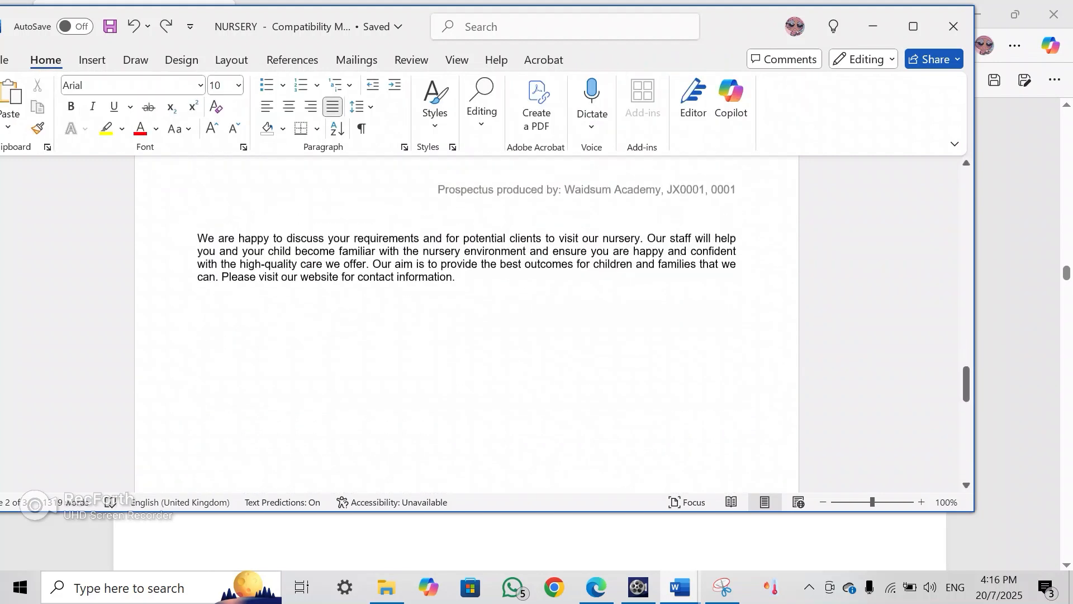
pyautogui.scroll(-12, 466, 324)
pyautogui.scroll(-2, 466, 324)
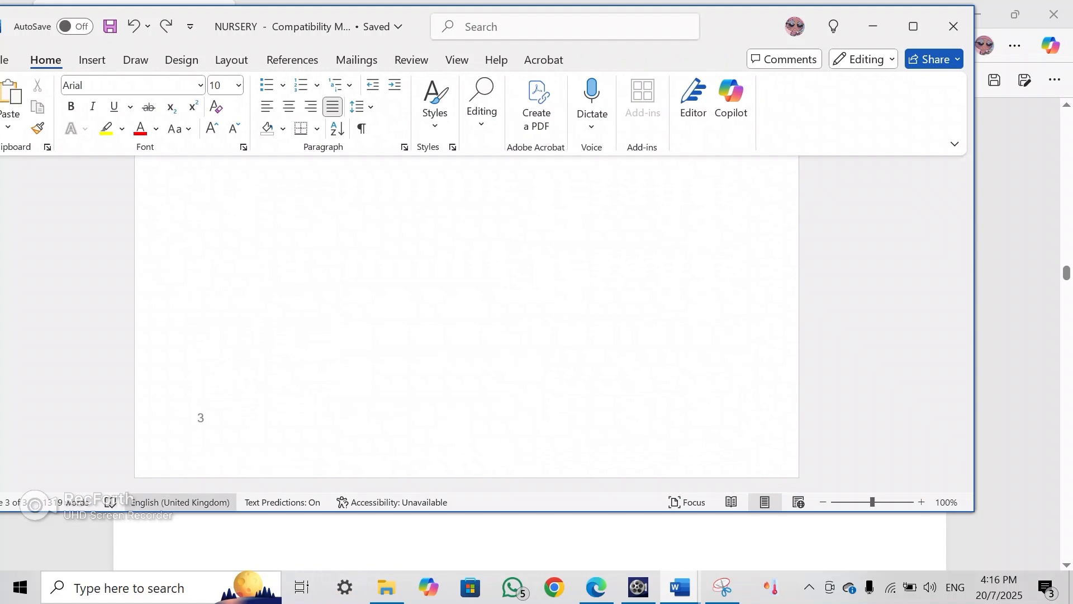
# Switch to the exam paper PDF and highlight the requirements on splits over columns or pages, widows or orphans, and blank pages
pyautogui.click(180, 502)
pyautogui.click(180, 536)
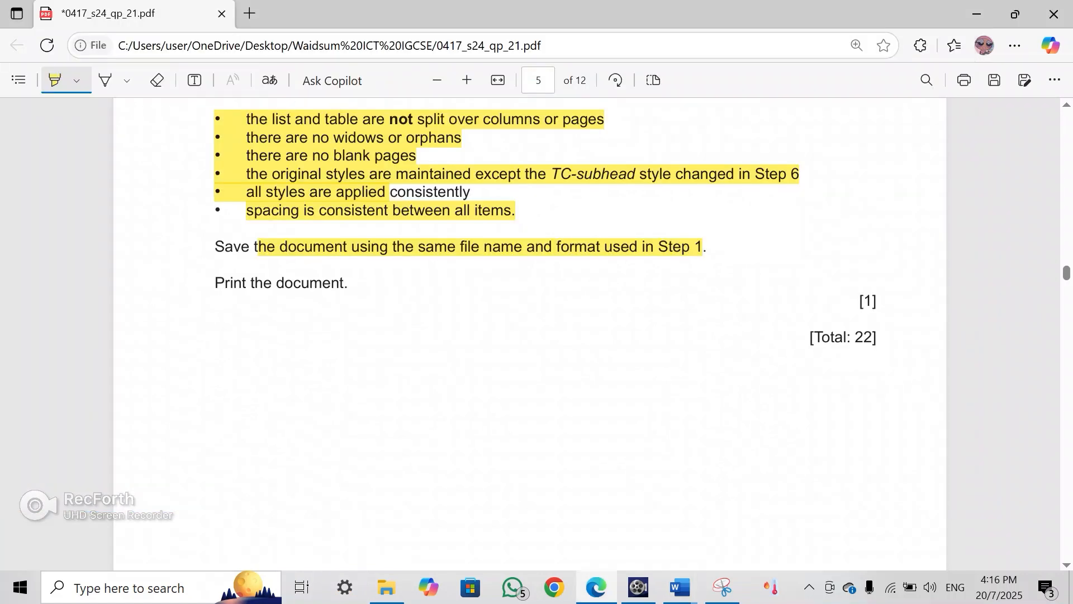
pyautogui.moveTo(273, 156); pyautogui.dragTo(499, 120)
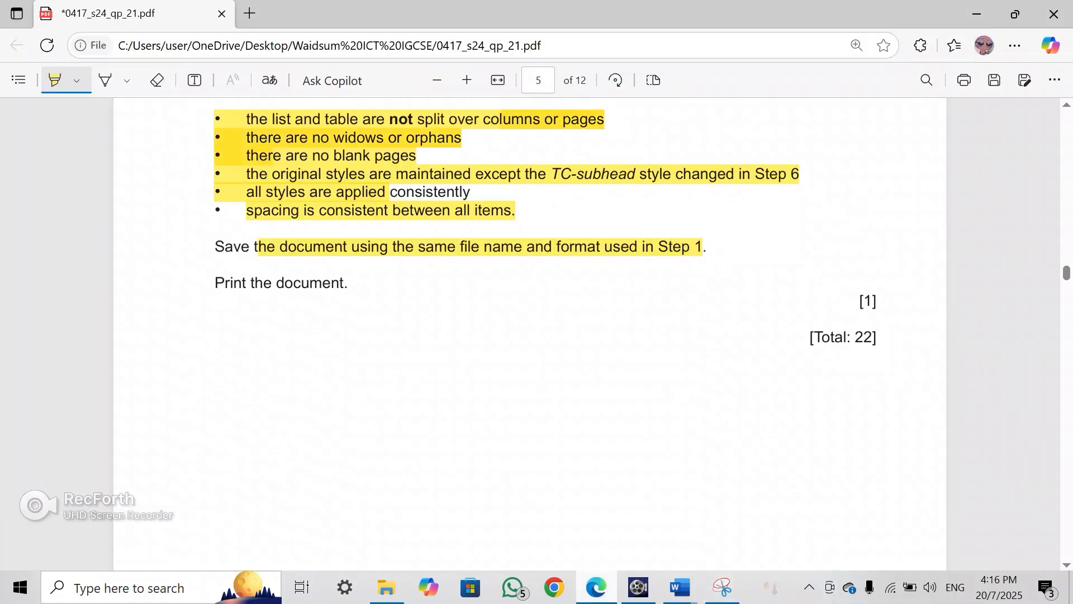
# Return to the NURSERY document, dismiss the Language dialog without changes, and recheck its pages against the highlighted requirements
pyautogui.moveTo(680, 586)
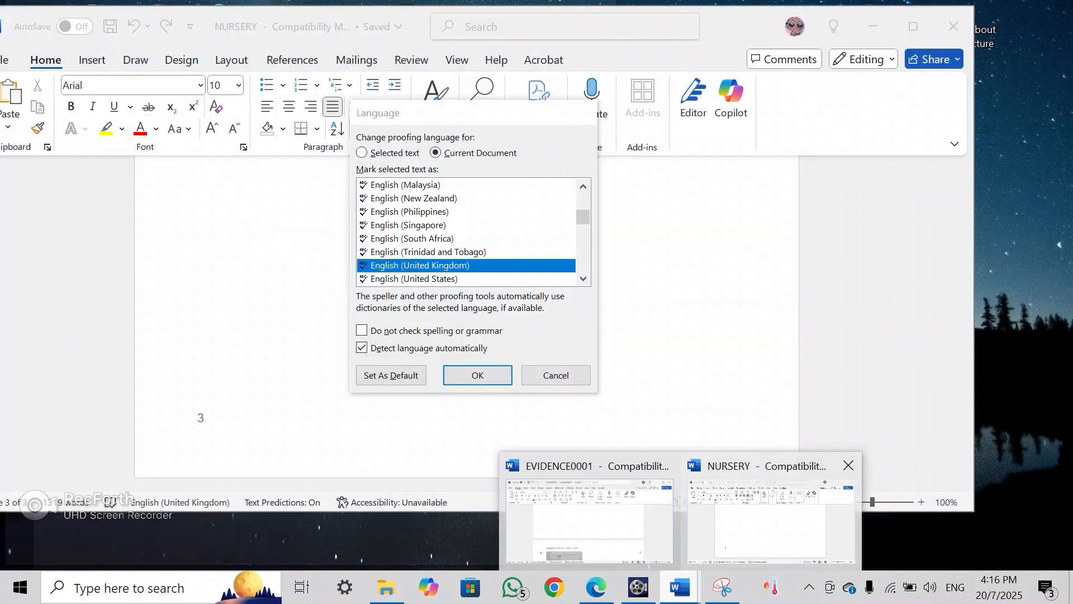
pyautogui.click(767, 506)
pyautogui.click(555, 375)
pyautogui.scroll(9, 556, 375)
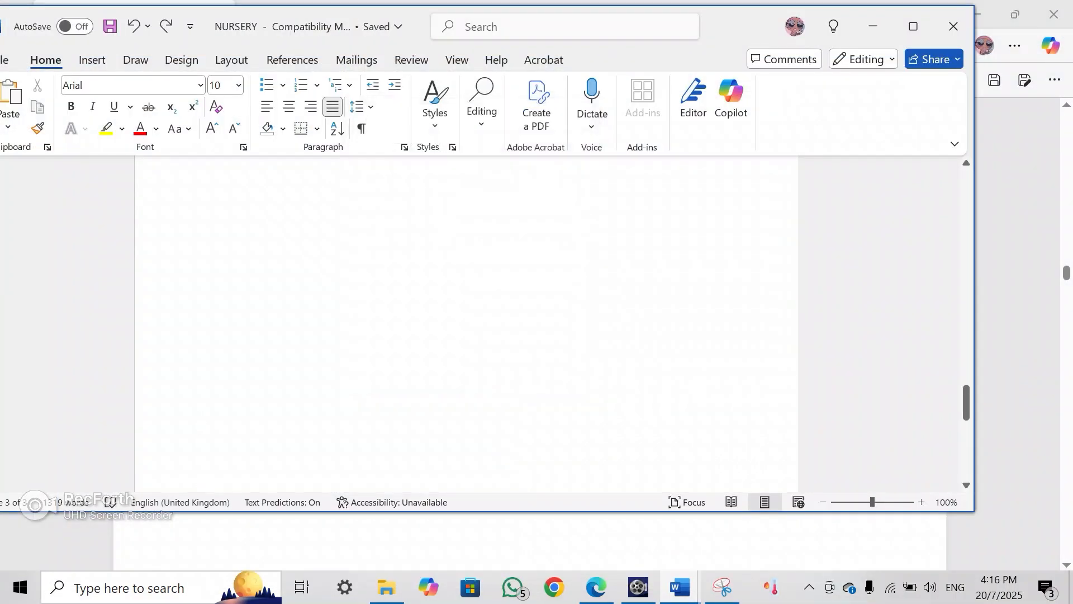
pyautogui.scroll(5, 555, 375)
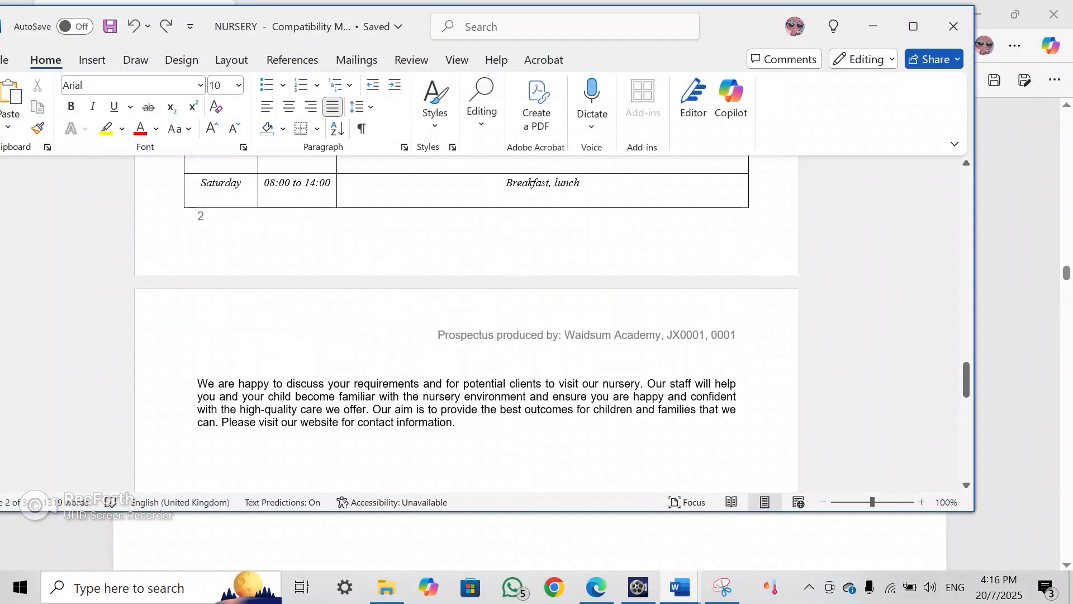
pyautogui.scroll(20, 555, 375)
pyautogui.scroll(-18, 555, 375)
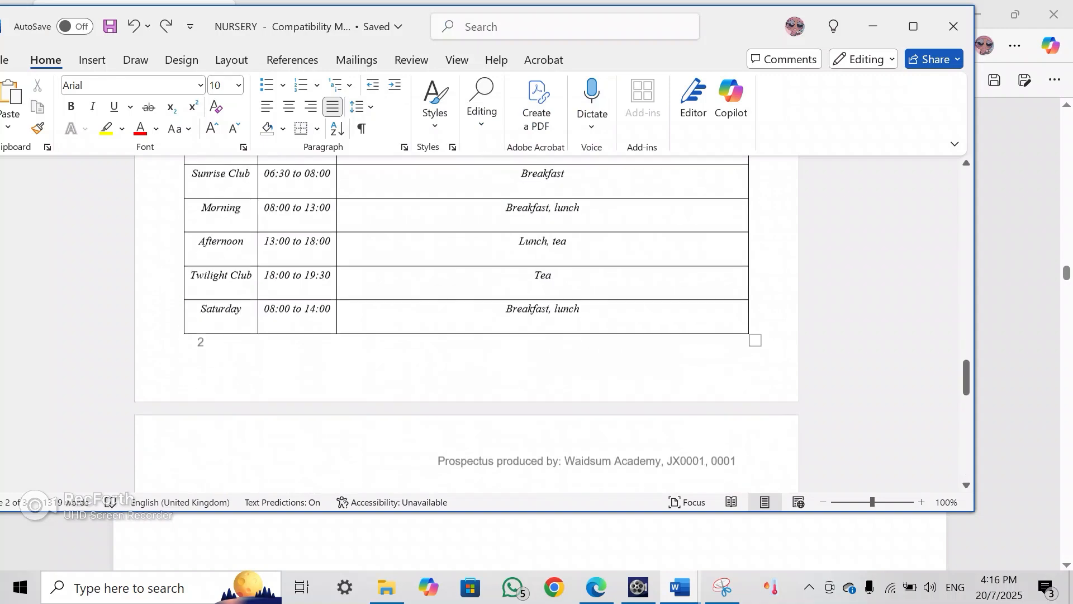
# Recheck the NURSERY pages and highlight the instructions to save and print the document in the exam paper PDF
pyautogui.scroll(-4, 555, 375)
pyautogui.scroll(20, 555, 375)
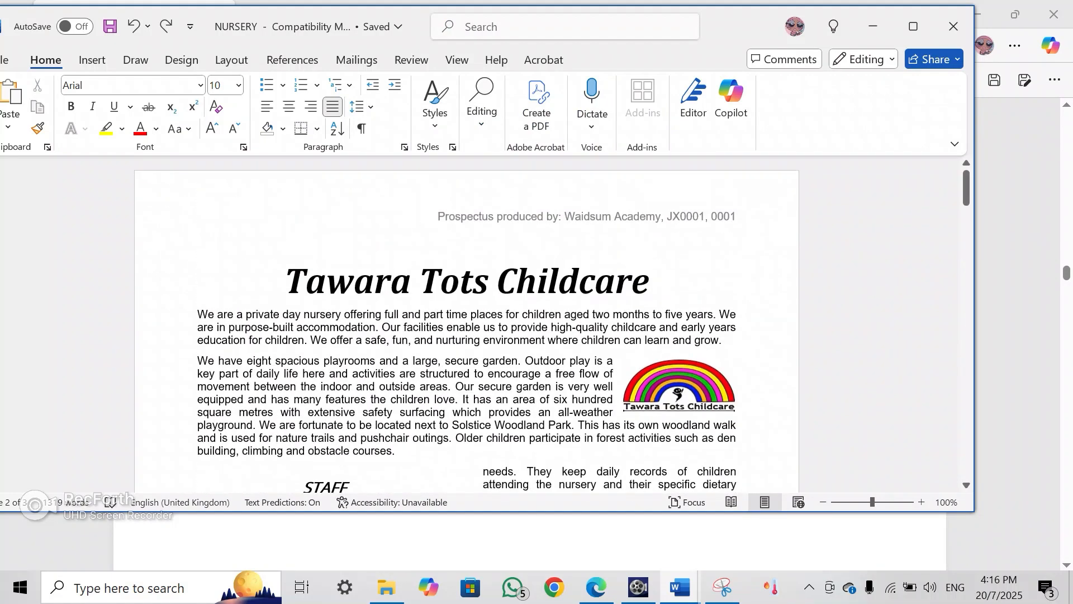
pyautogui.scroll(-15, 556, 375)
pyautogui.hotkey('alt', 'Tab')
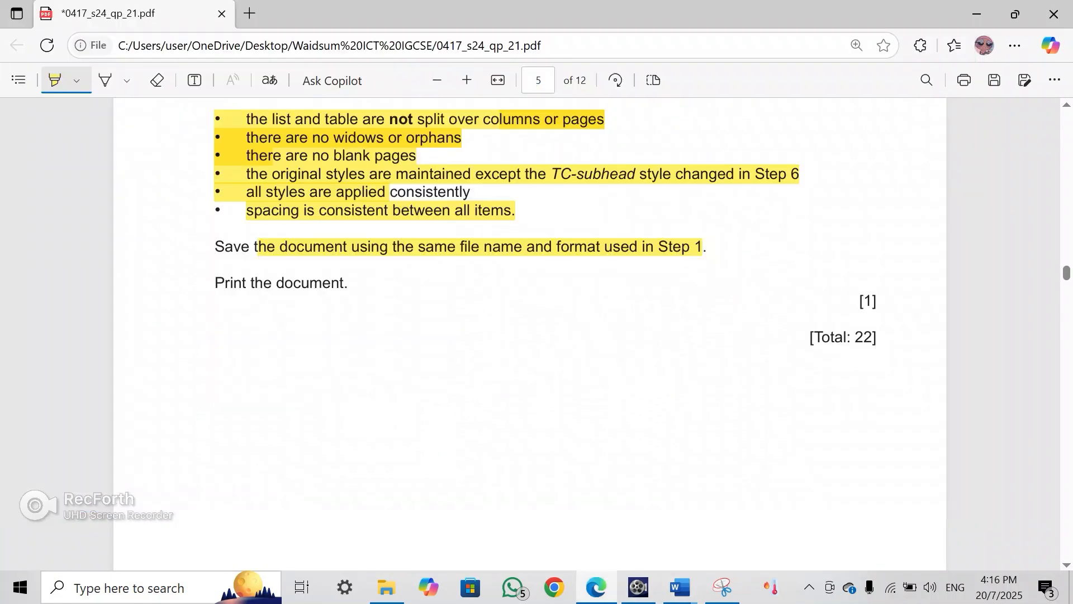
pyautogui.moveTo(233, 246)
pyautogui.mouseDown()
pyautogui.moveTo(703, 247)
pyautogui.moveTo(721, 262)
pyautogui.mouseUp()
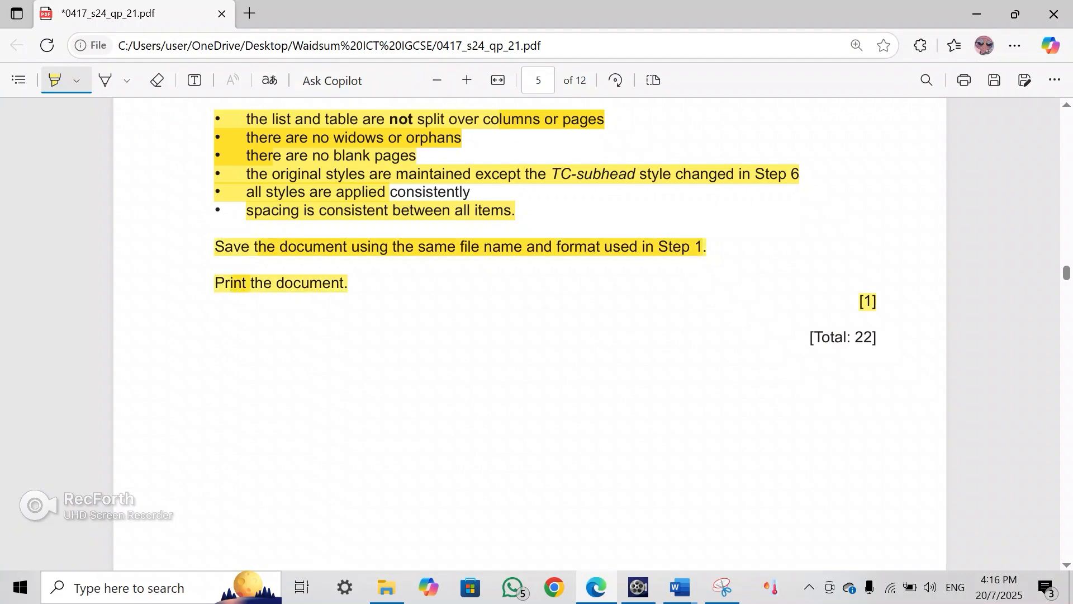
pyautogui.moveTo(218, 283); pyautogui.dragTo(345, 283)
# Switch to the EVIDENCE0001 document, review its step evidence screenshots, and return to the NURSERY document
pyautogui.moveTo(680, 587)
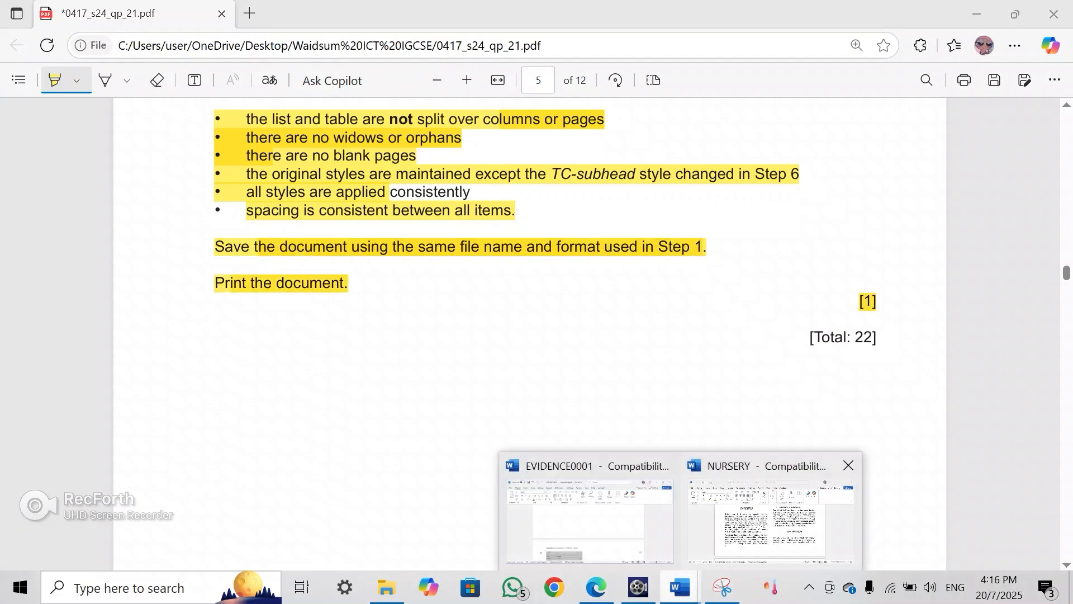
pyautogui.click(771, 523)
pyautogui.click(590, 521)
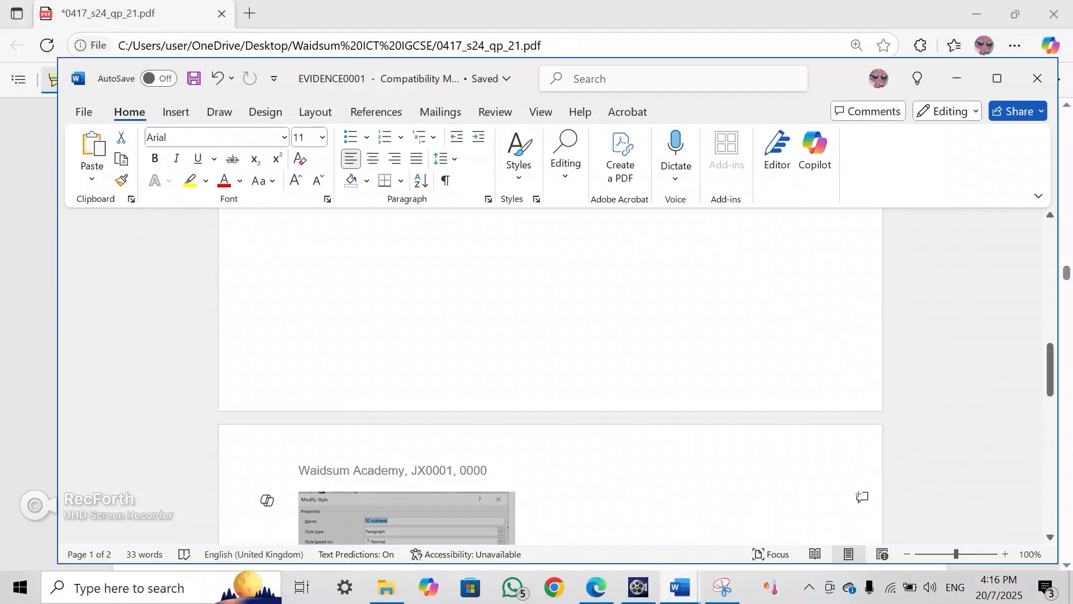
pyautogui.scroll(-9, 551, 376)
pyautogui.scroll(15, 550, 374)
pyautogui.scroll(-8, 550, 374)
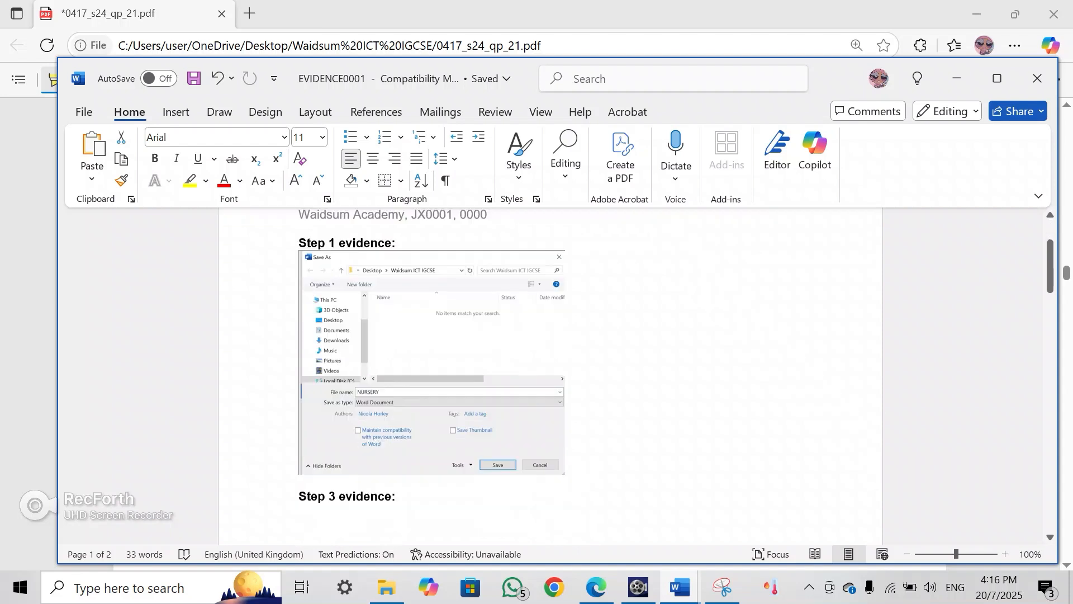
pyautogui.scroll(-3, 551, 374)
pyautogui.moveTo(680, 587)
pyautogui.click(771, 522)
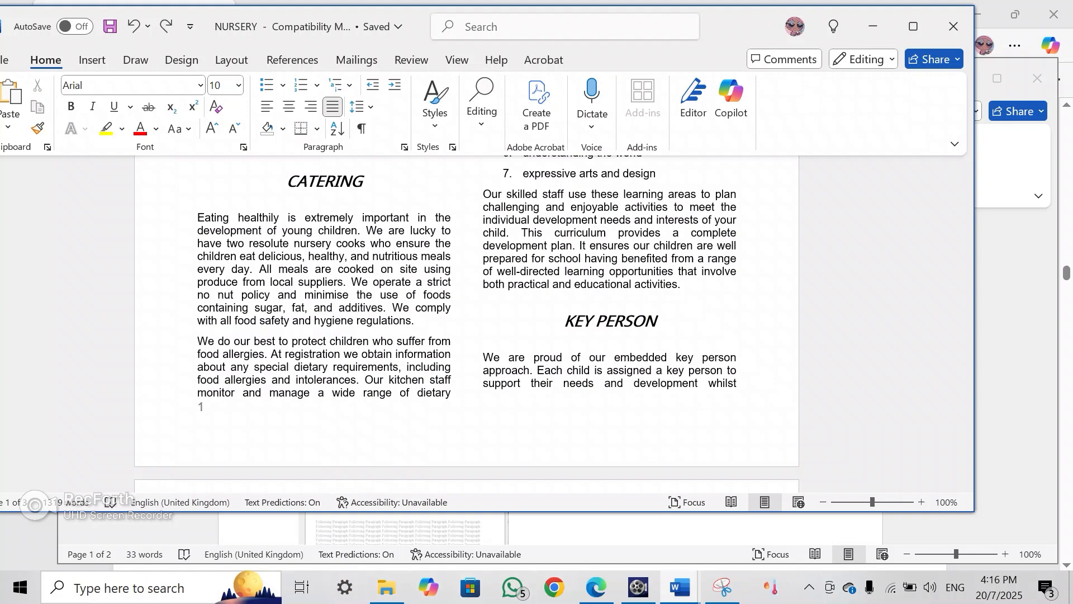
# In the exam paper PDF, highlight the Task 3 – Database introduction and question 11's import instruction, and erase that highlight
pyautogui.click(597, 587)
pyautogui.scroll(-18, 551, 374)
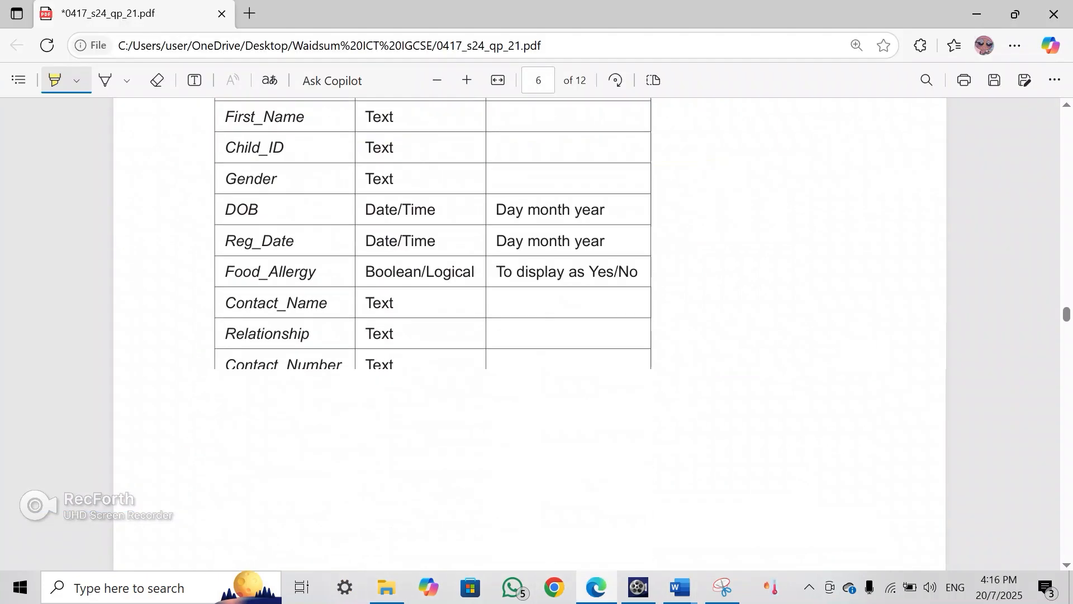
pyautogui.scroll(6, 551, 374)
pyautogui.scroll(-3, 530, 336)
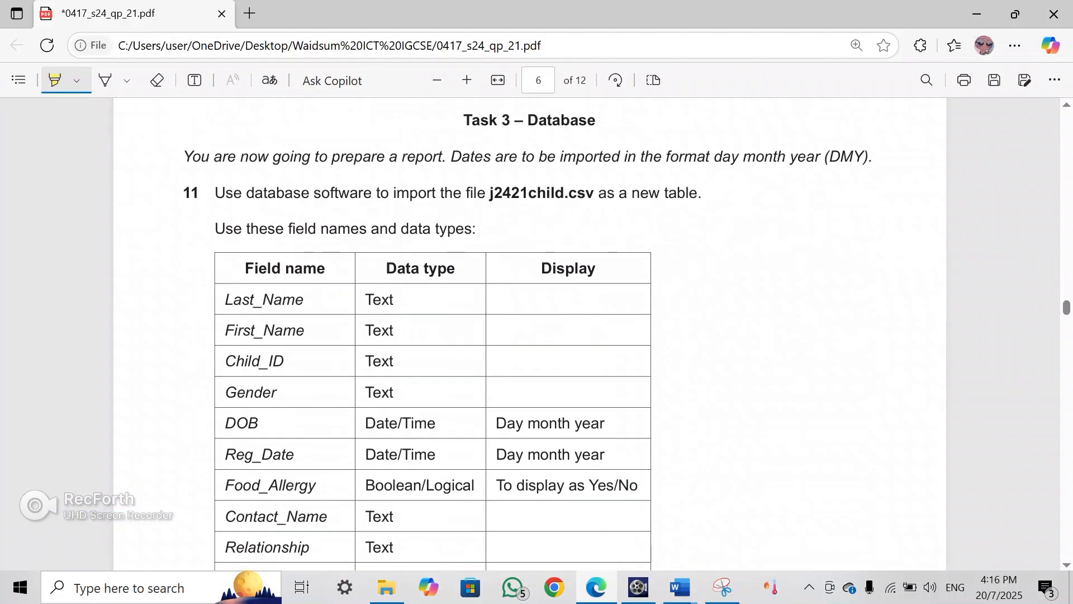
pyautogui.moveTo(463, 120); pyautogui.dragTo(698, 192)
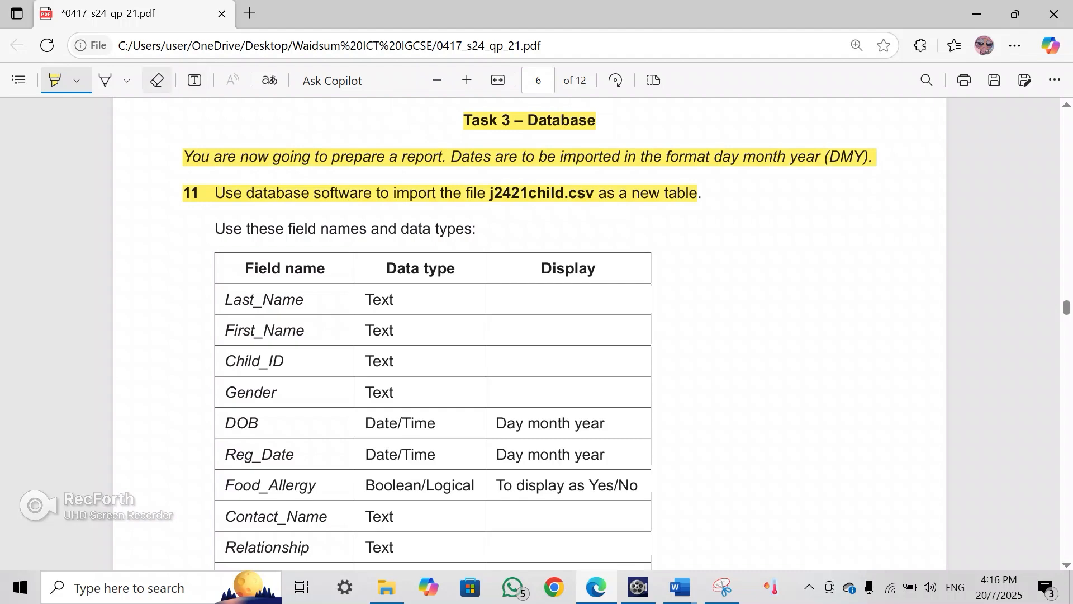
pyautogui.click(157, 81)
pyautogui.click(268, 157)
pyautogui.scroll(20, 530, 336)
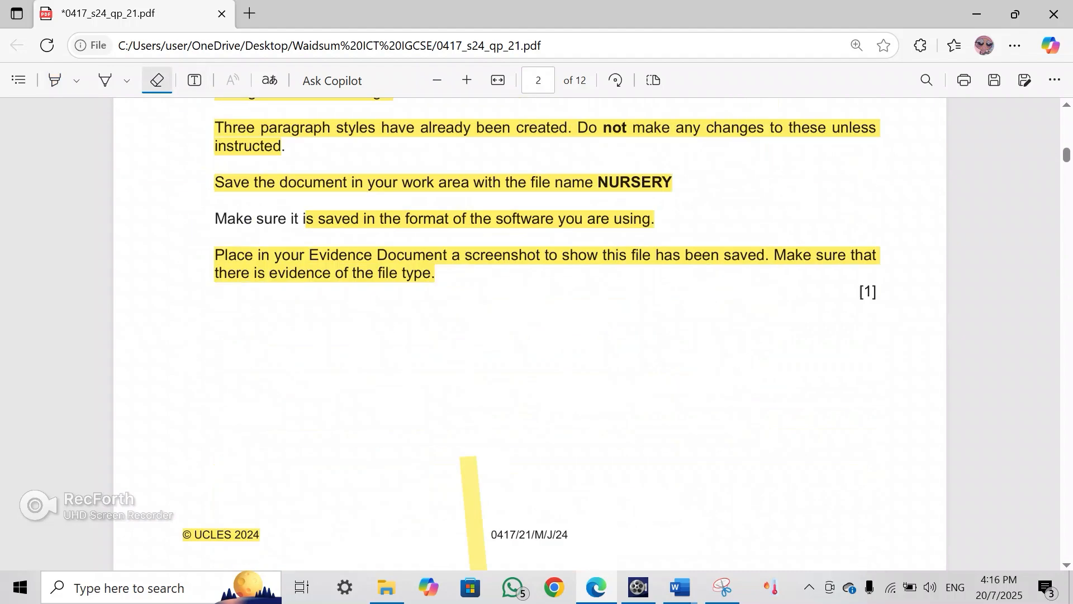
pyautogui.scroll(20, 529, 335)
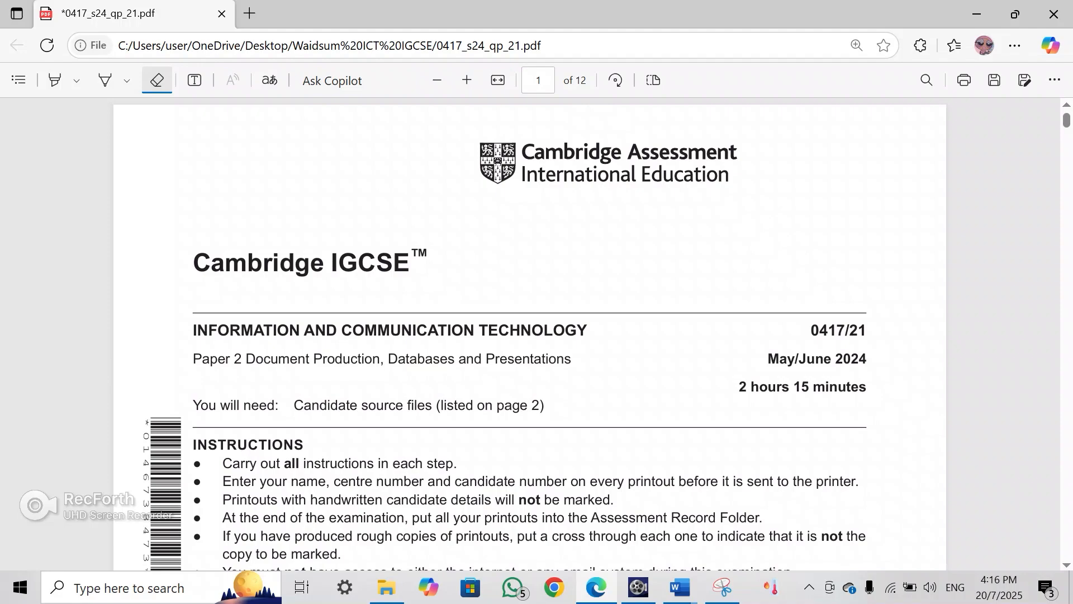
pyautogui.scroll(-20, 530, 334)
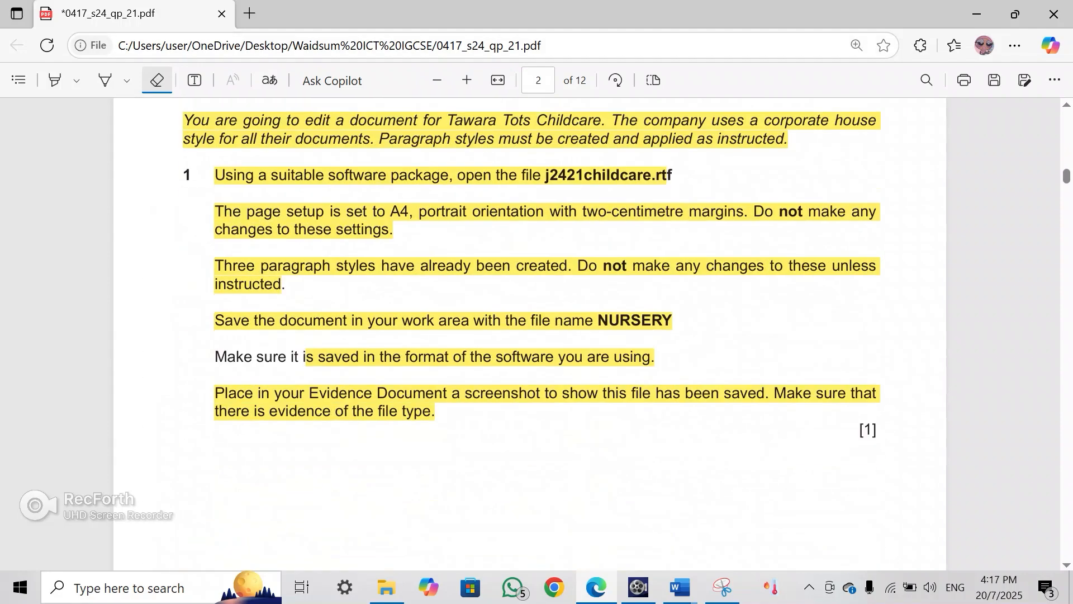
pyautogui.scroll(20, 530, 334)
pyautogui.scroll(4, 530, 334)
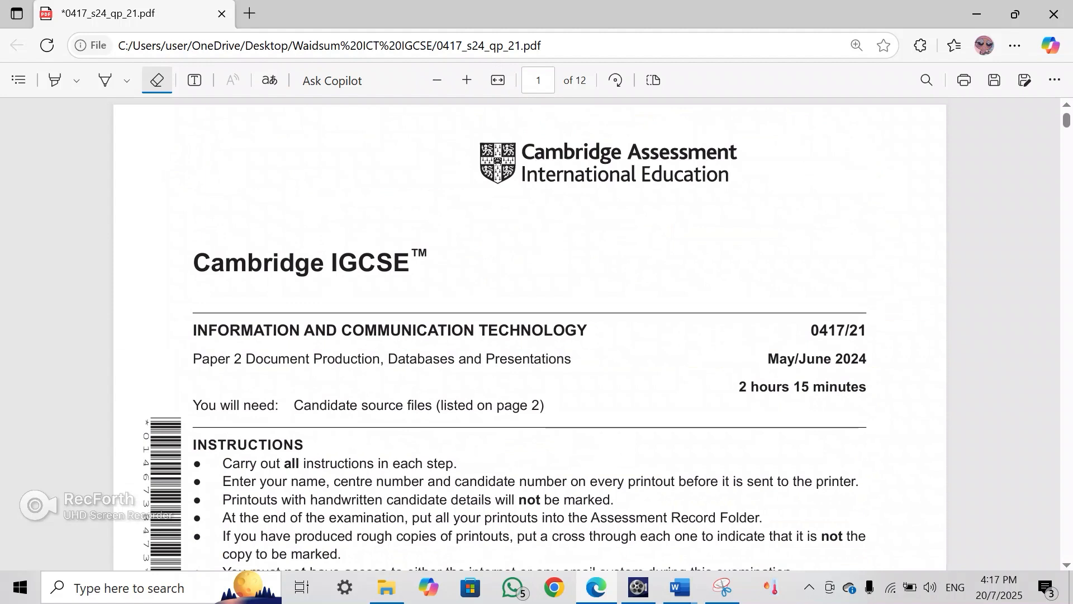
pyautogui.click(638, 586)
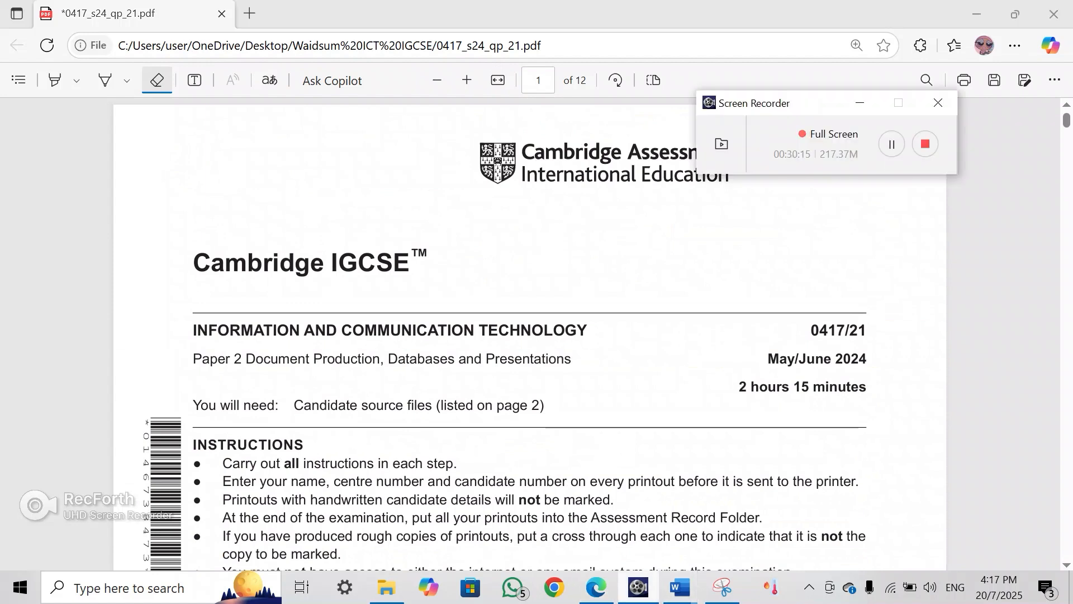